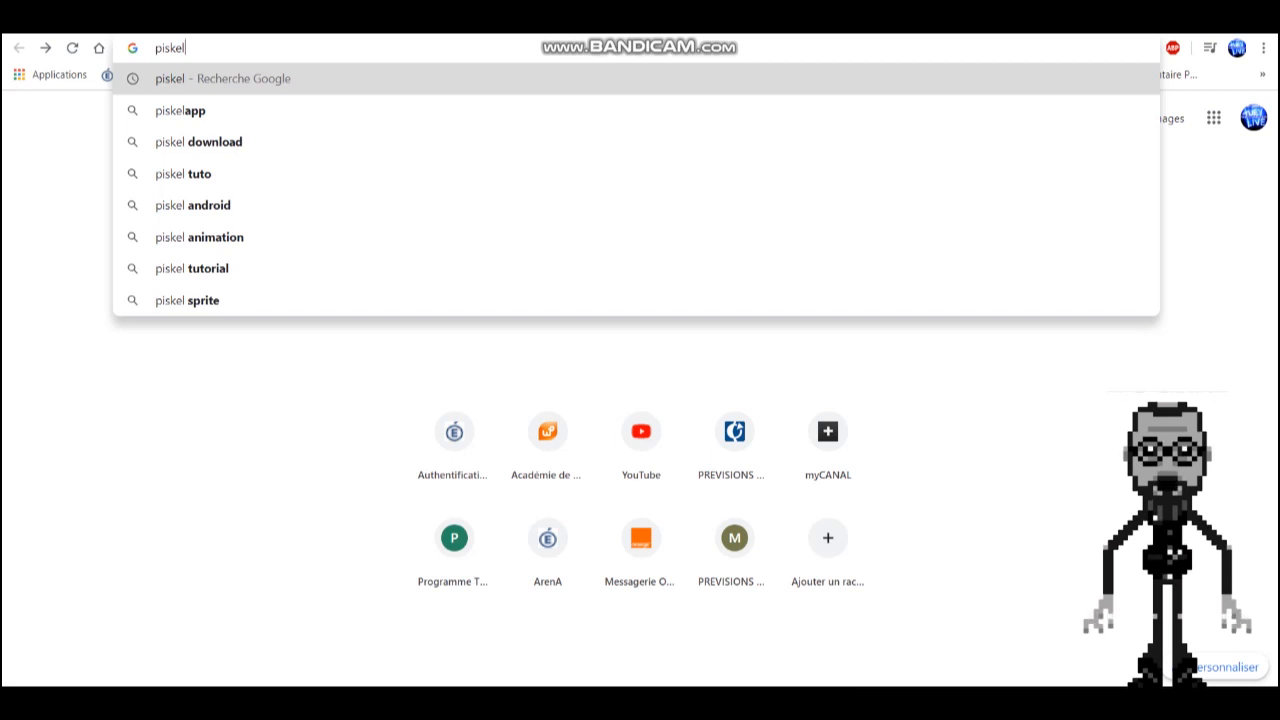
# Step: Search the web for piskel and open the Downloads page of the Piskel website
pyautogui.press('Return')
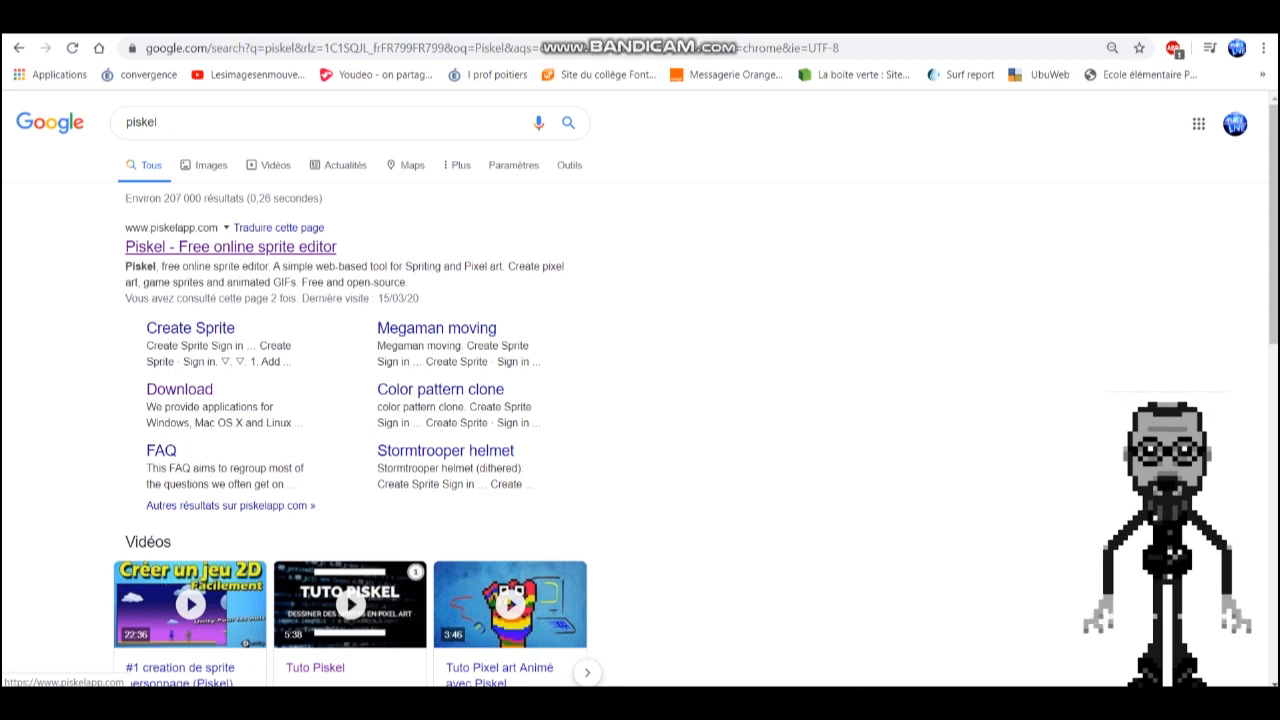
pyautogui.click(230, 246)
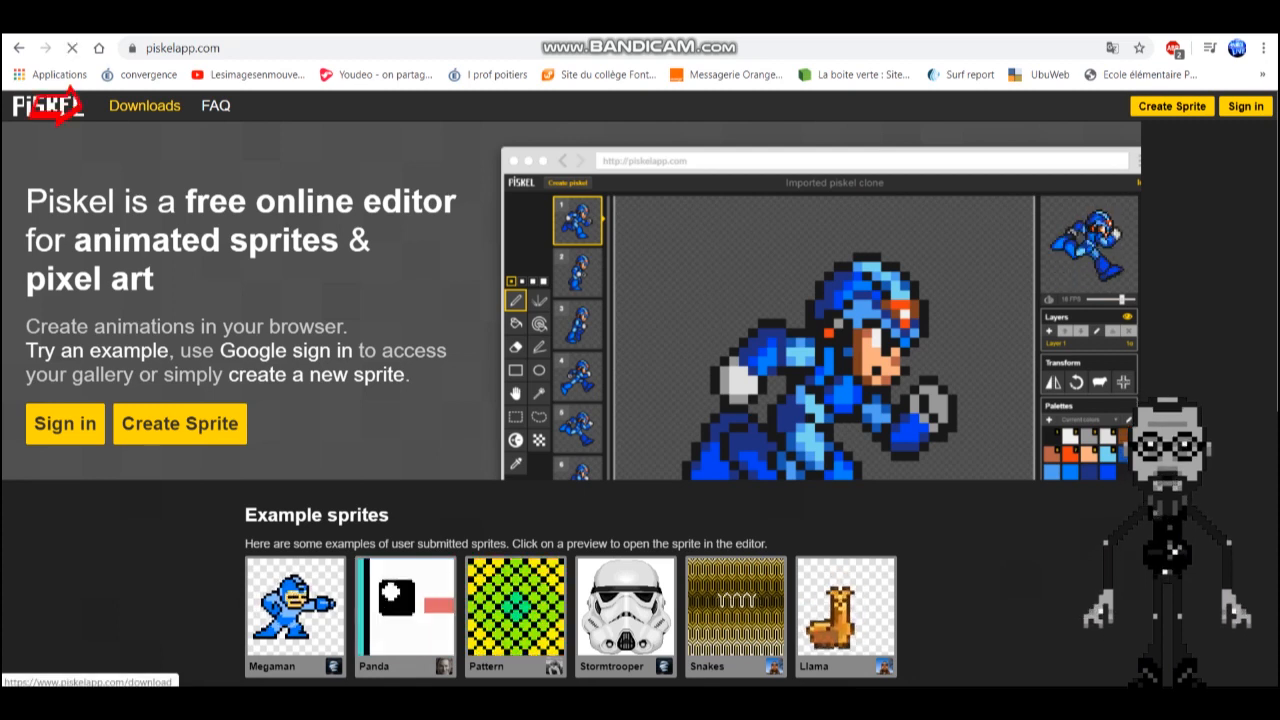
pyautogui.click(144, 105)
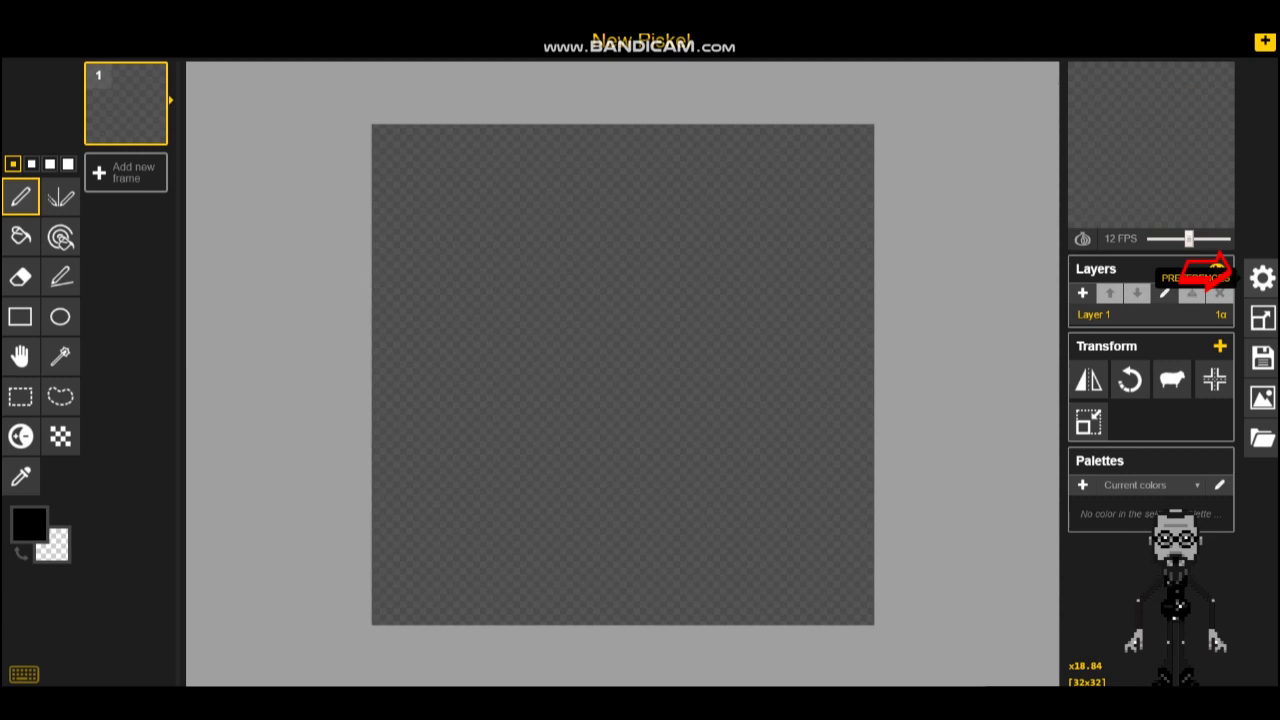
# Step: Resize the canvas to 64 px wide and 64 px high
pyautogui.click(1262, 277)
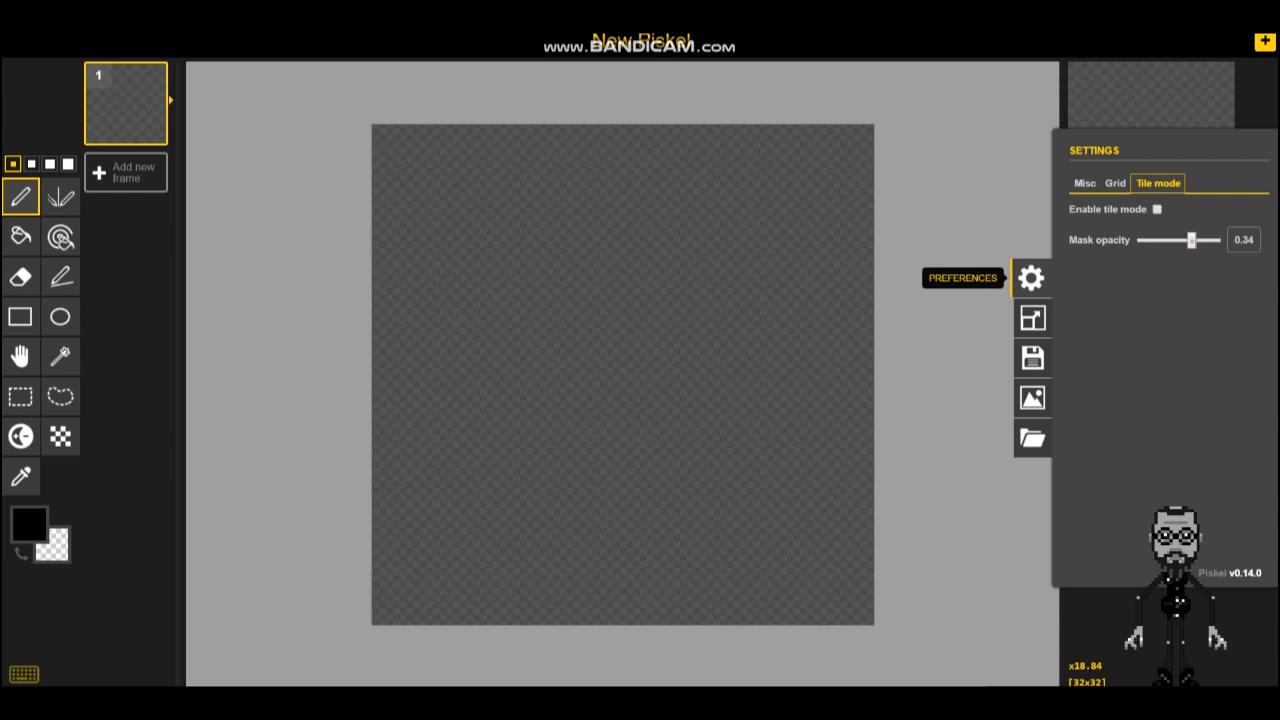
pyautogui.click(1032, 318)
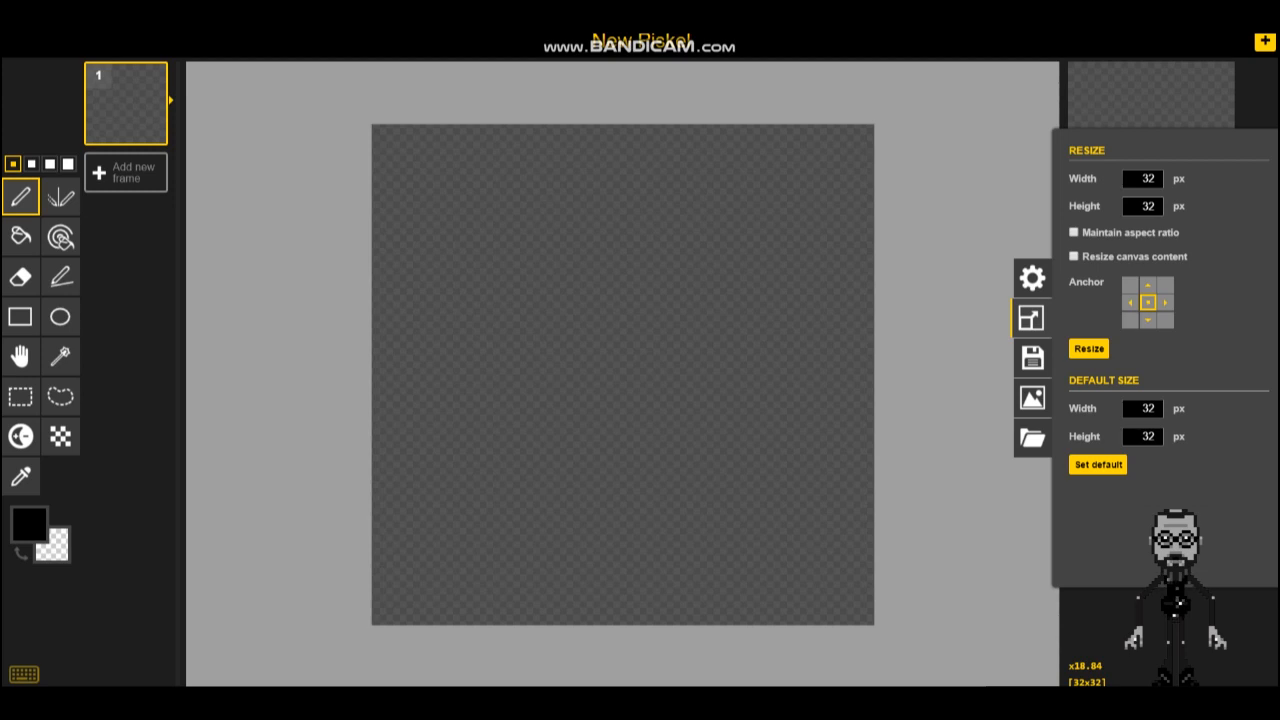
pyautogui.doubleClick(1147, 178)
pyautogui.write('64')
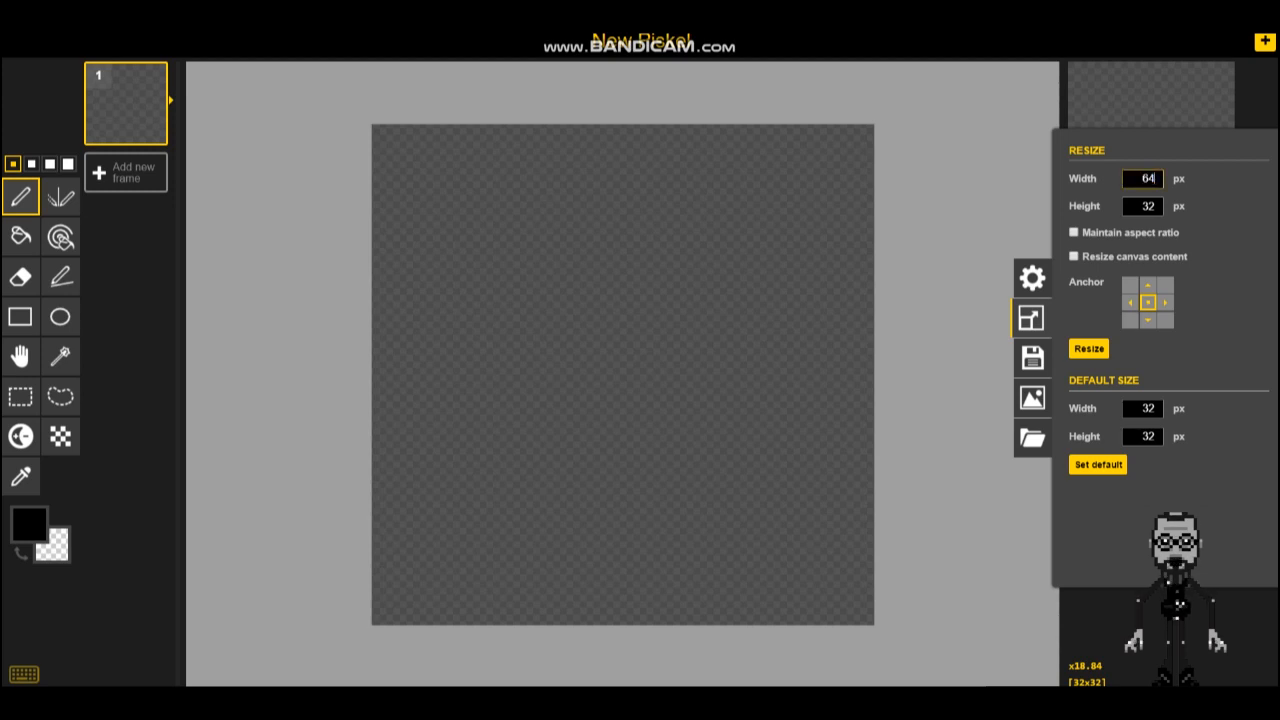
pyautogui.press('Tab')
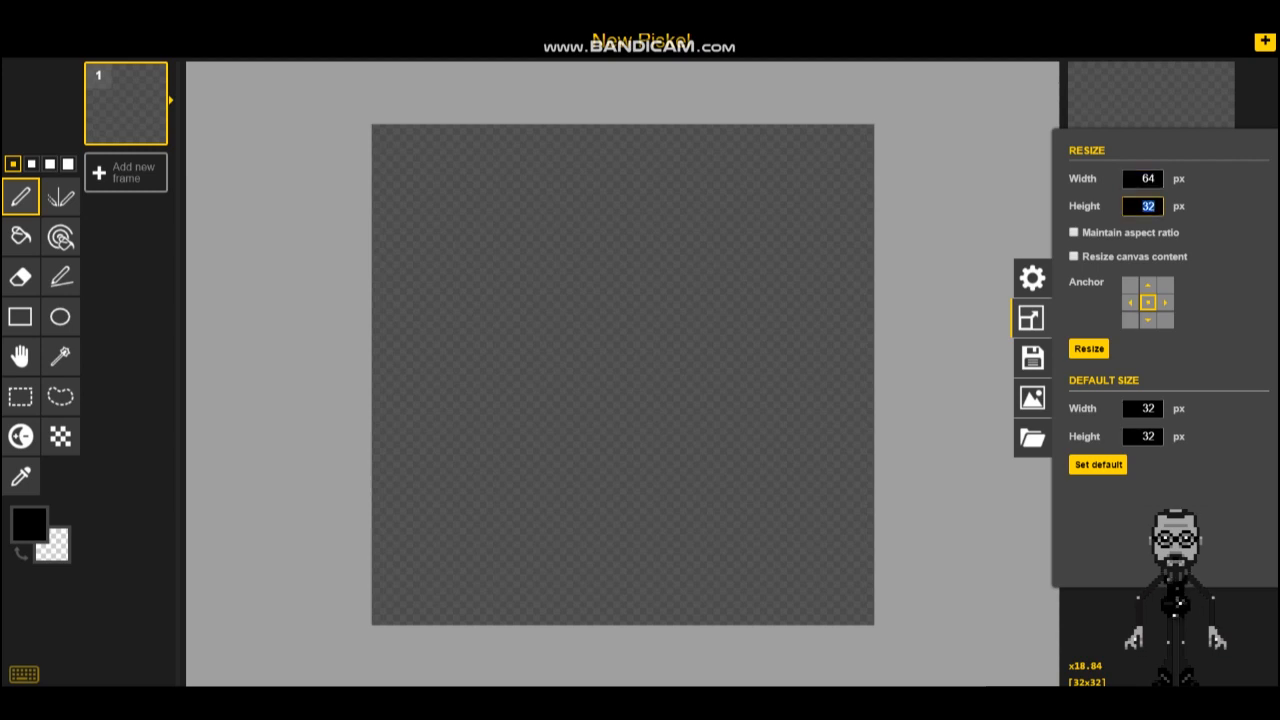
pyautogui.write('64')
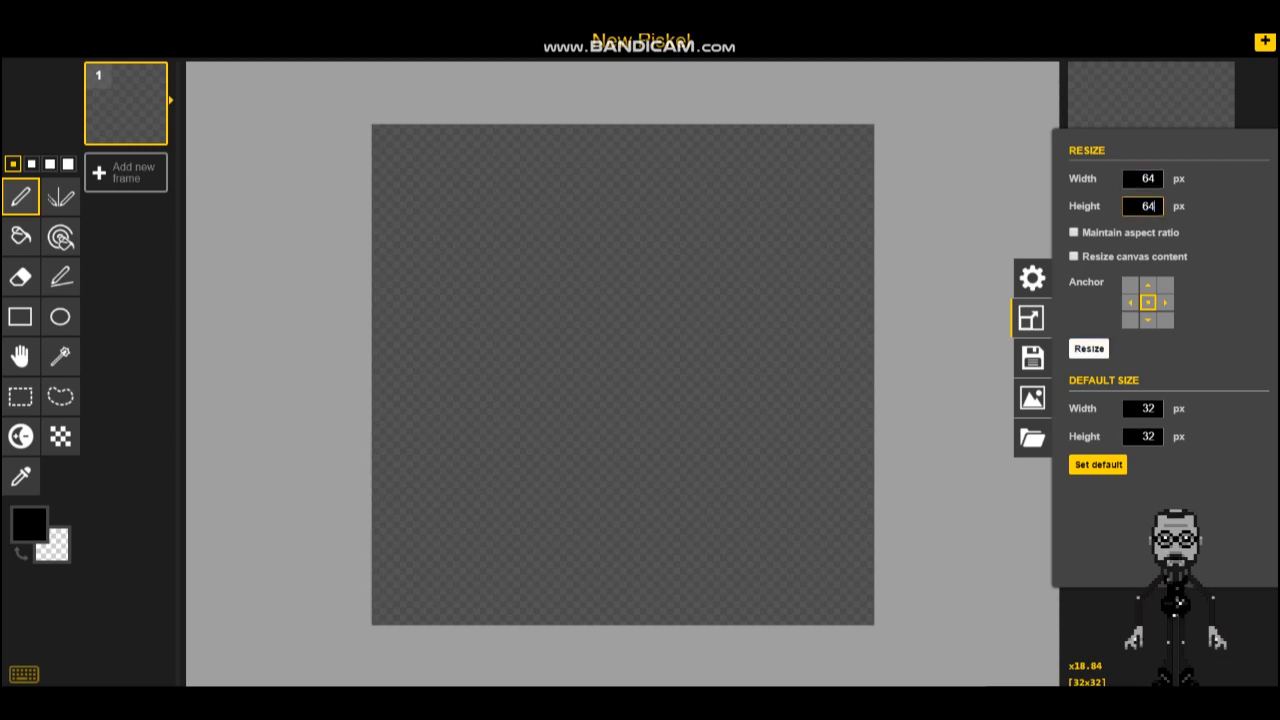
pyautogui.click(1089, 348)
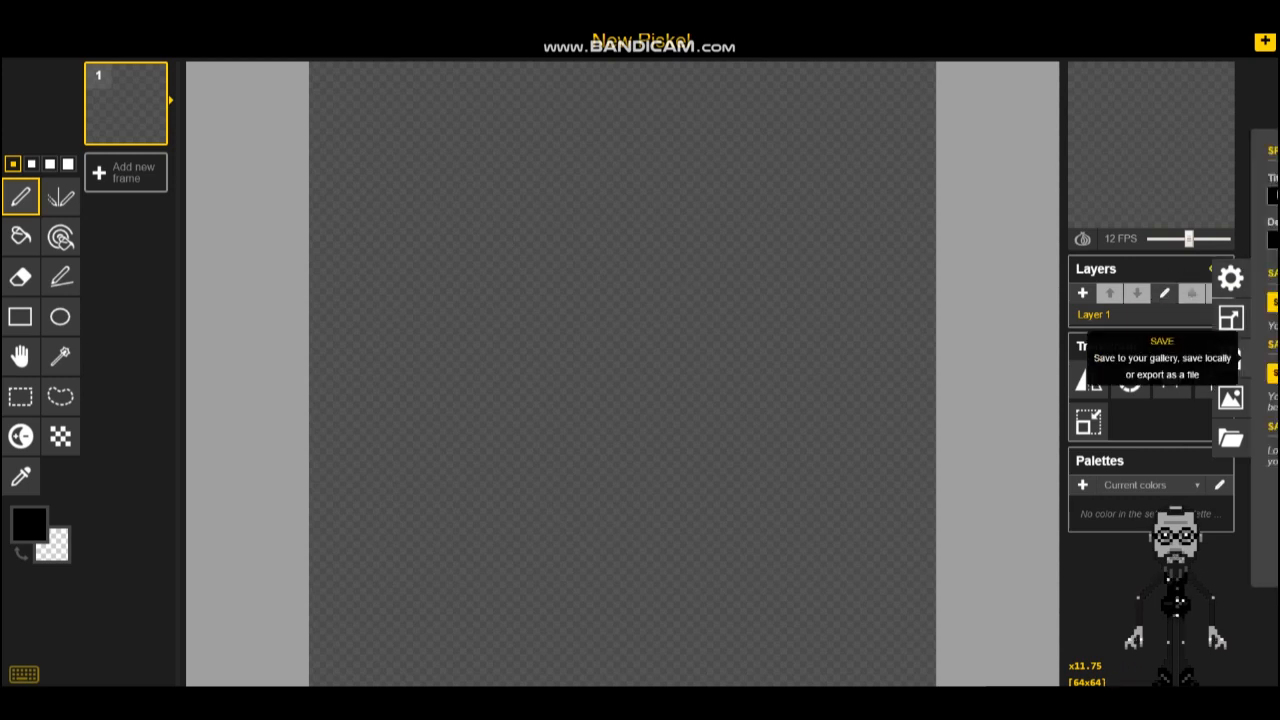
# Step: Enter "tuto" followed by the author's surname as the sprite's title in the save settings
pyautogui.click(1262, 357)
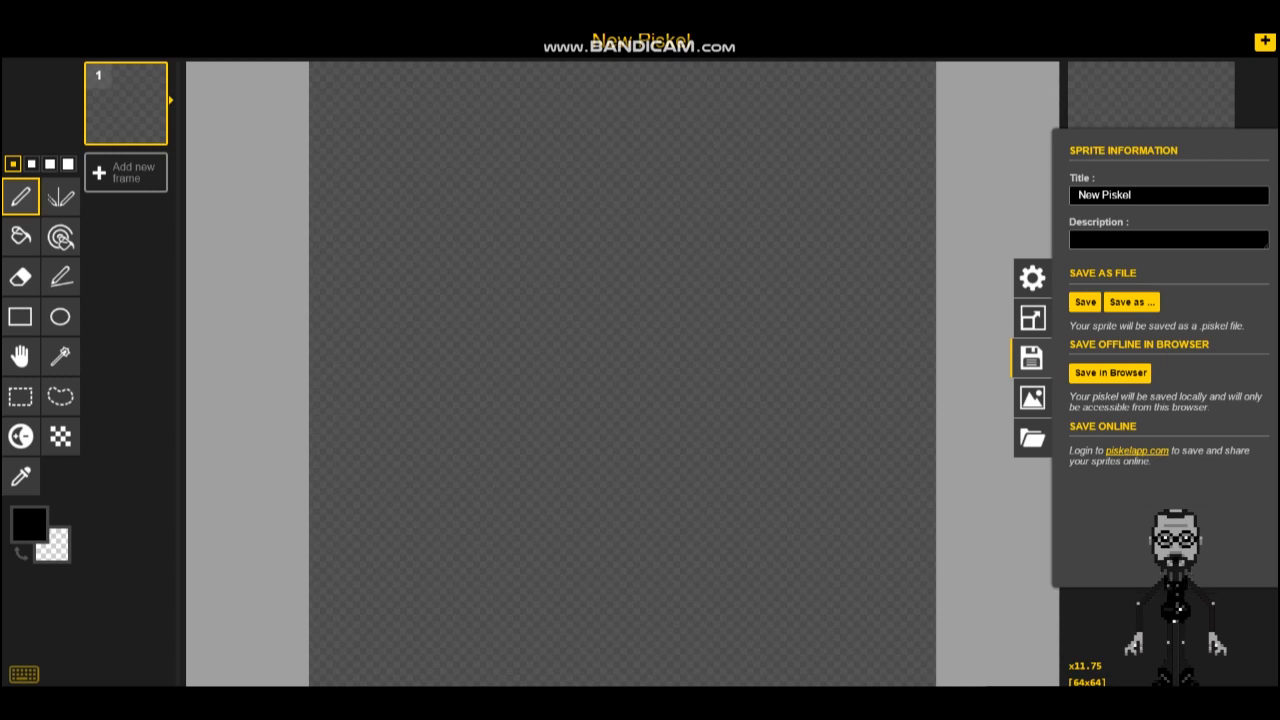
pyautogui.moveTo(1132, 195); pyautogui.dragTo(1078, 195)
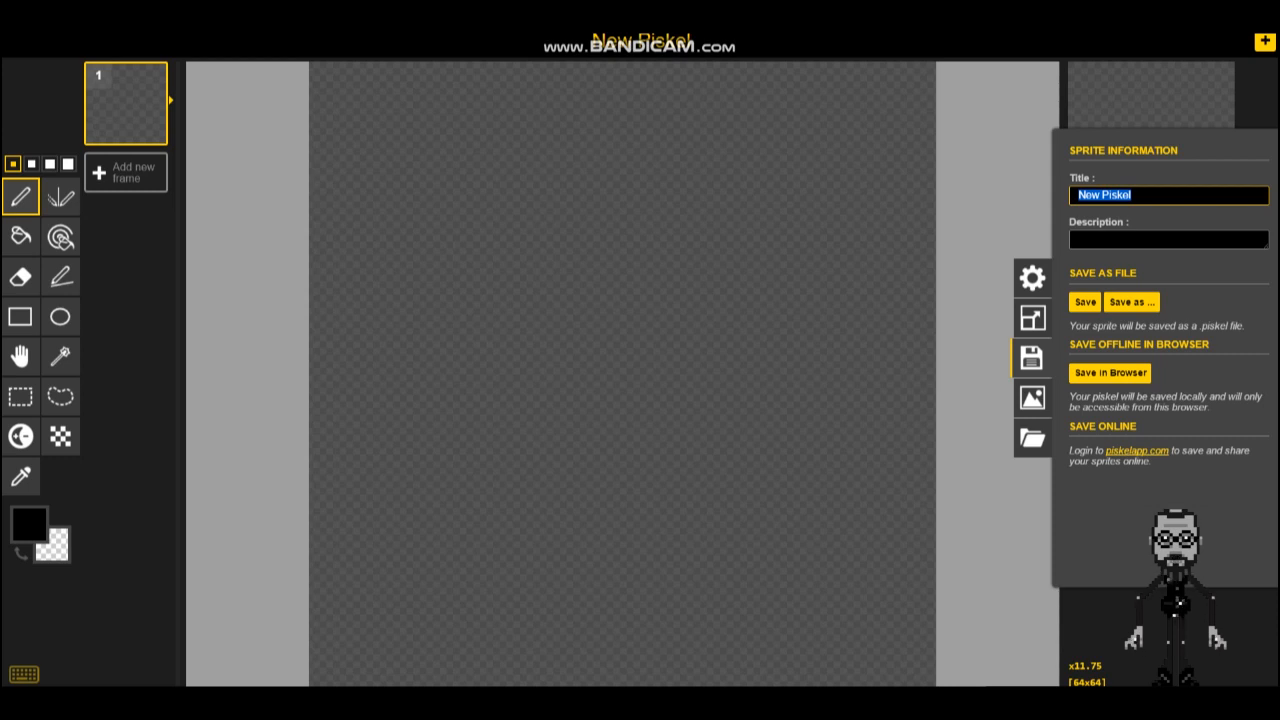
pyautogui.write('tuto')
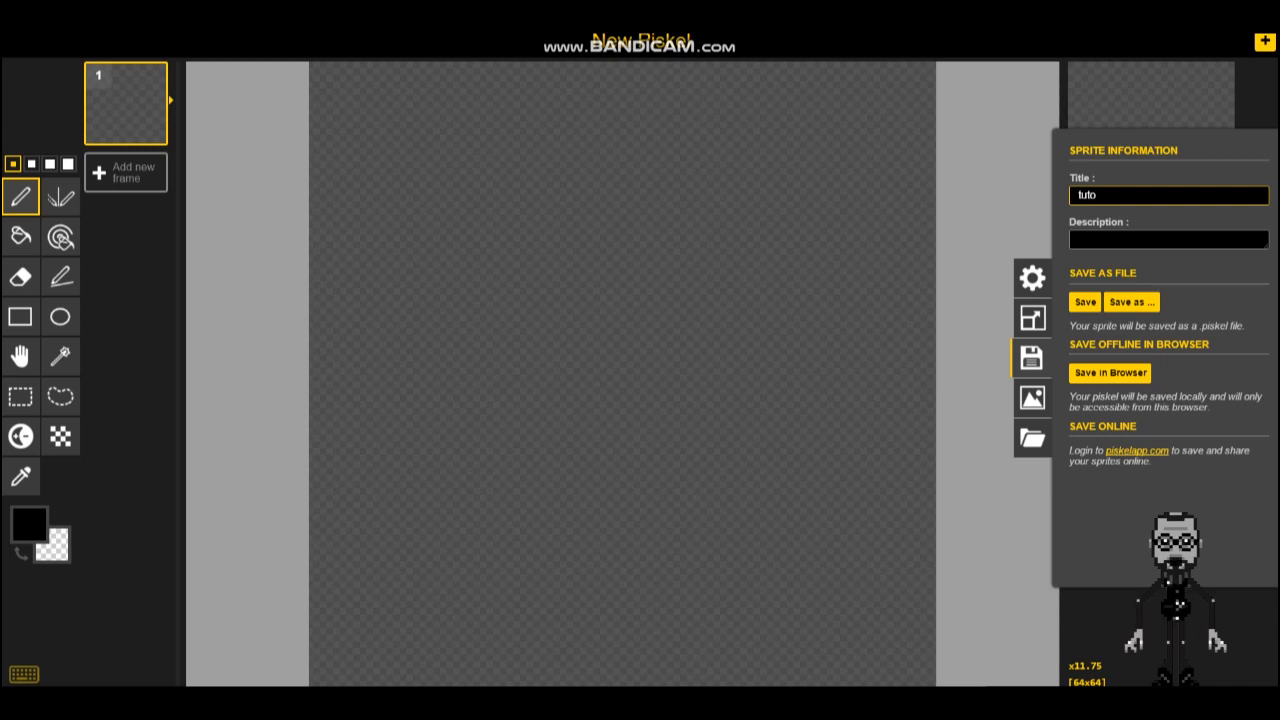
pyautogui.write('carpe')
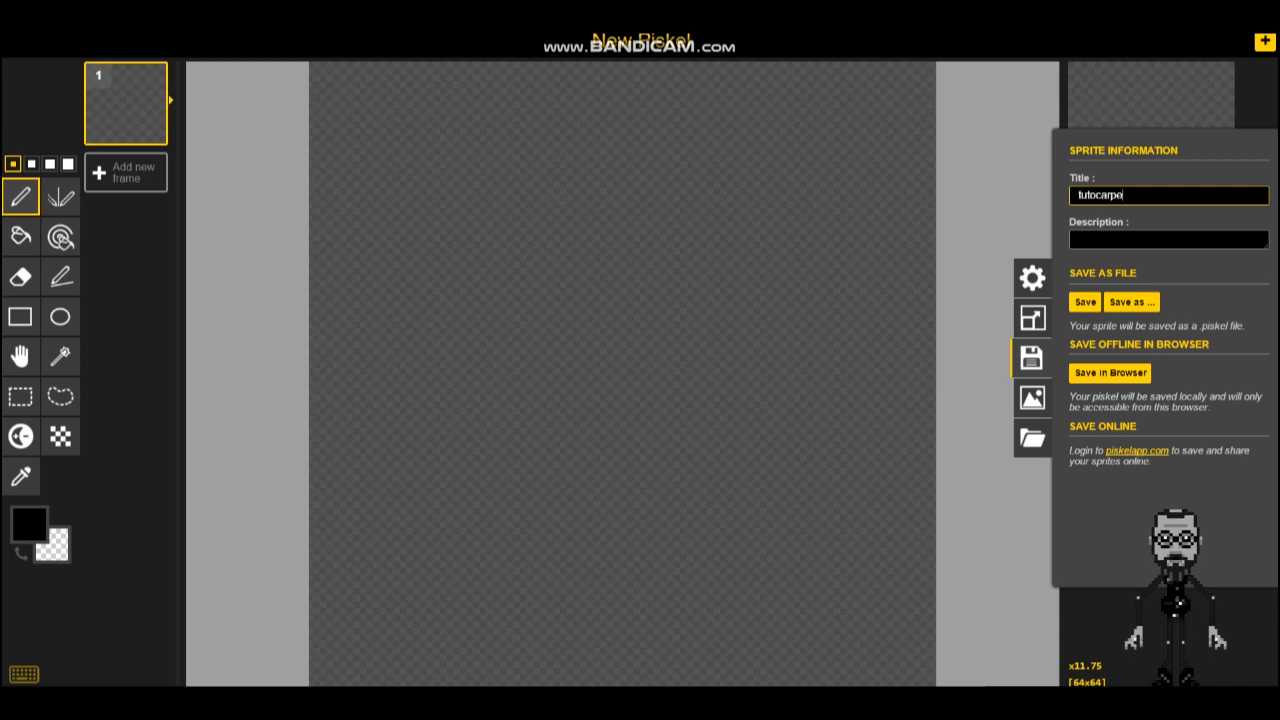
pyautogui.write('ntier')
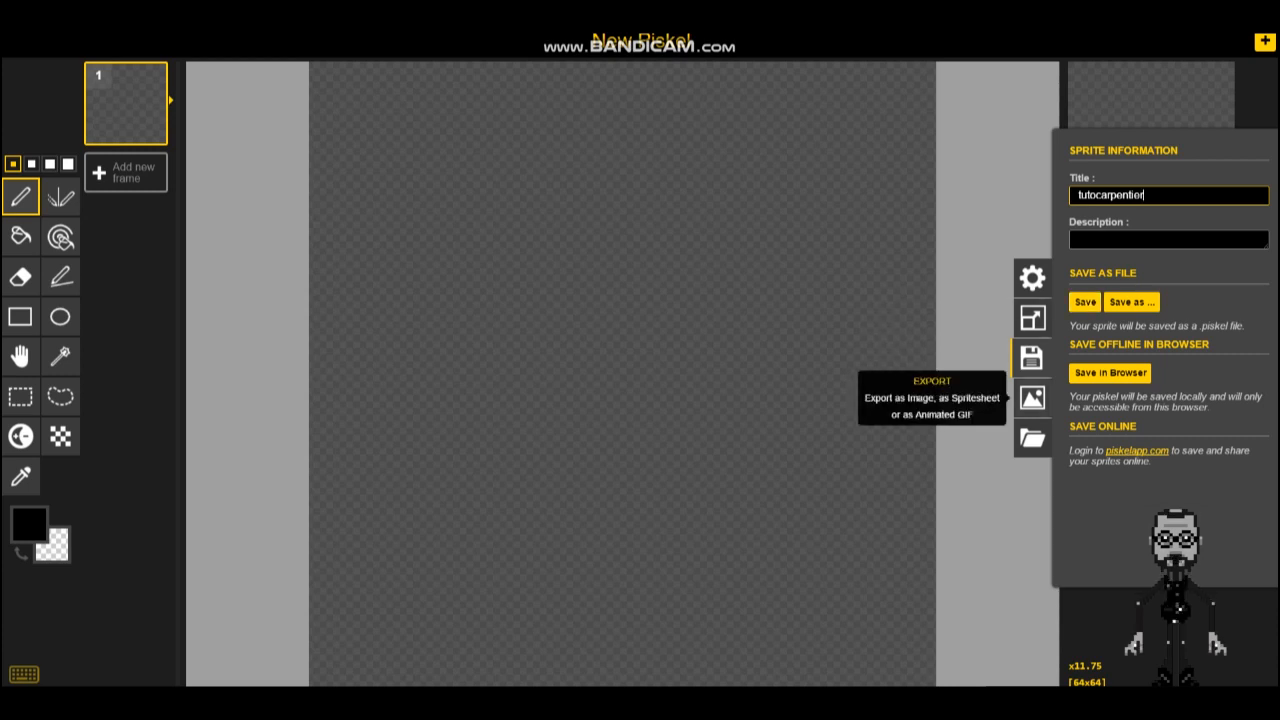
pyautogui.click(1032, 397)
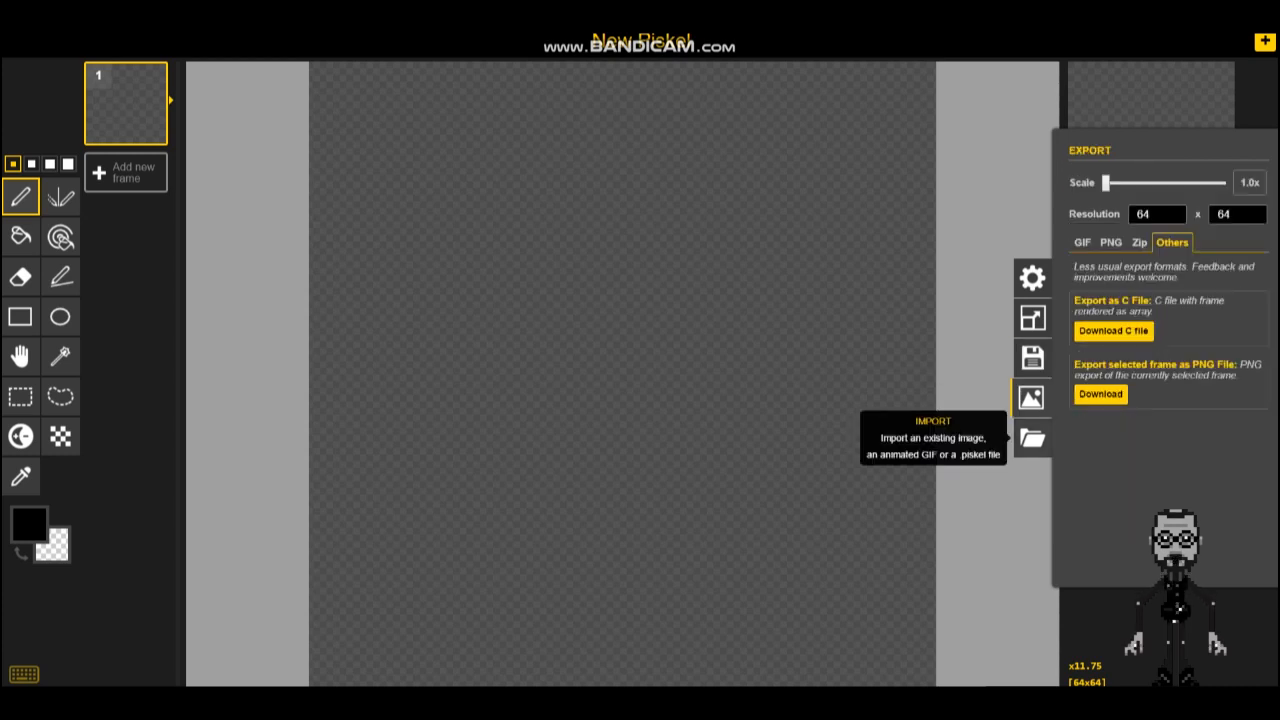
pyautogui.click(1032, 437)
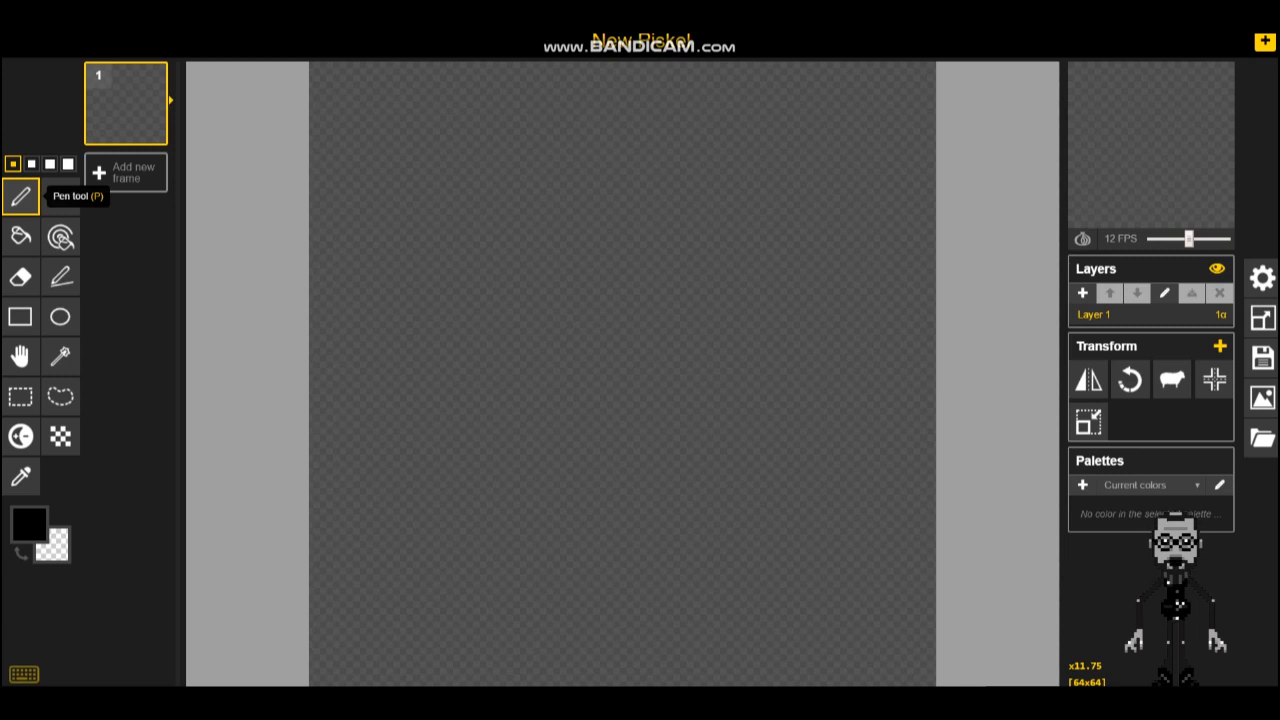
# Step: Draw four diagonal black test strokes with the Pen tool, one at each pen size from 1 to 4 pixels
pyautogui.moveTo(461, 223); pyautogui.dragTo(662, 350)
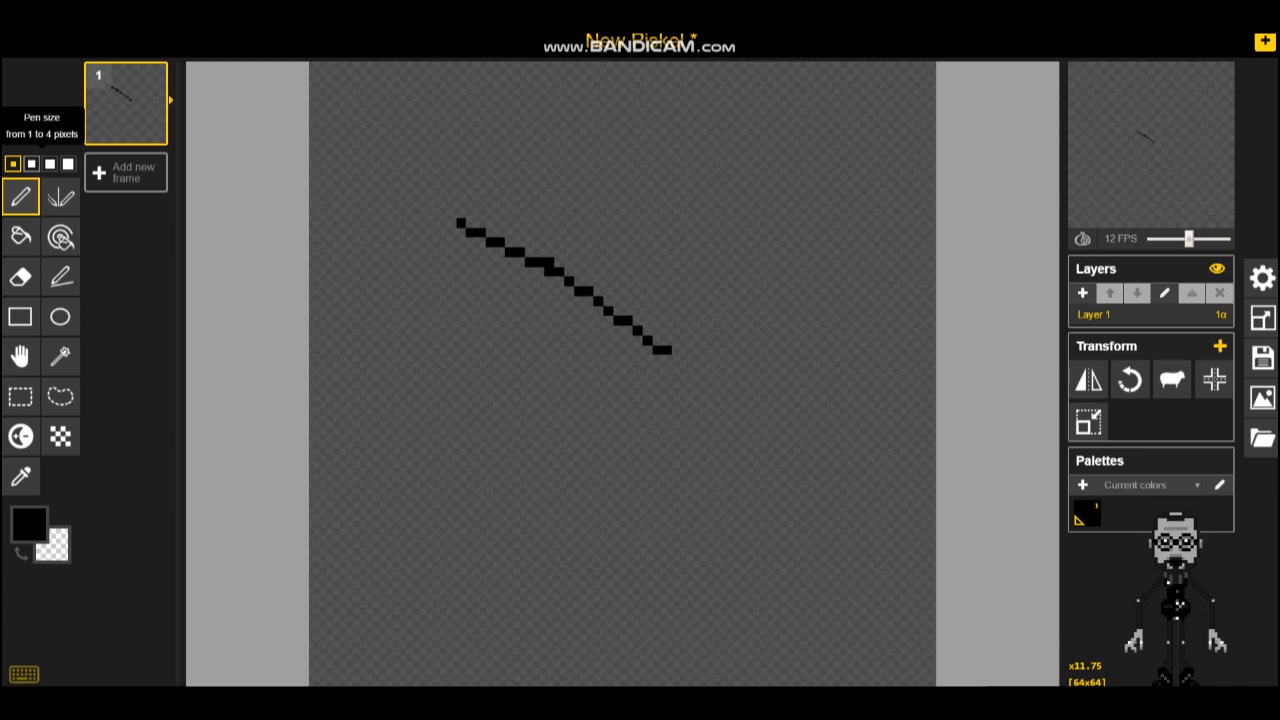
pyautogui.click(31, 164)
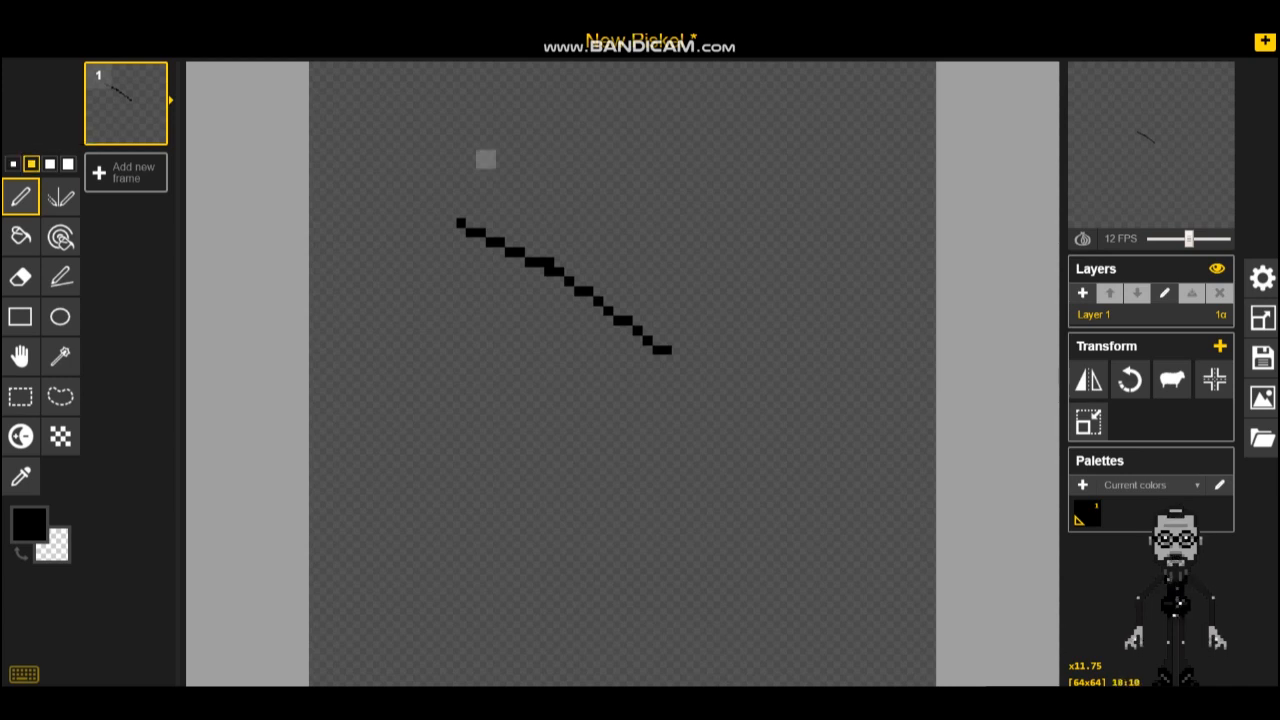
pyautogui.moveTo(486, 158); pyautogui.dragTo(682, 288)
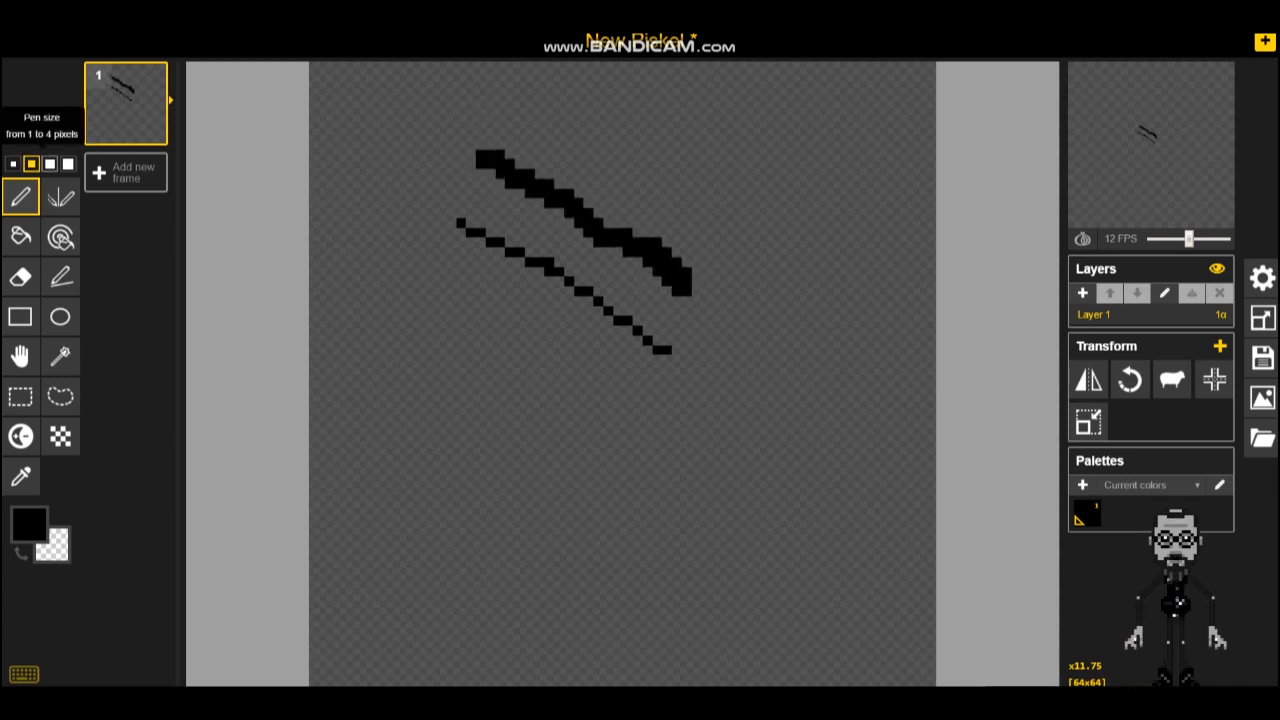
pyautogui.click(49, 164)
pyautogui.moveTo(559, 125); pyautogui.dragTo(745, 252)
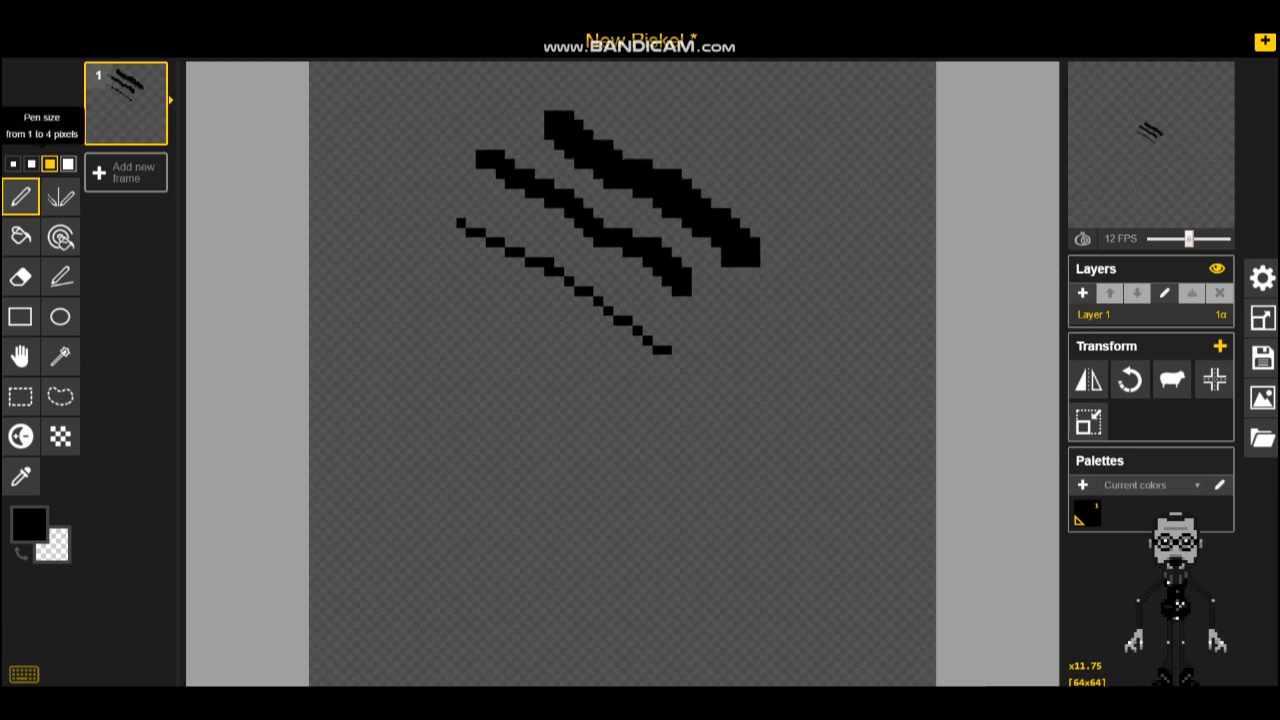
pyautogui.click(67, 164)
pyautogui.moveTo(691, 112)
pyautogui.mouseDown()
pyautogui.moveTo(799, 187)
pyautogui.moveTo(838, 240)
pyautogui.mouseUp()
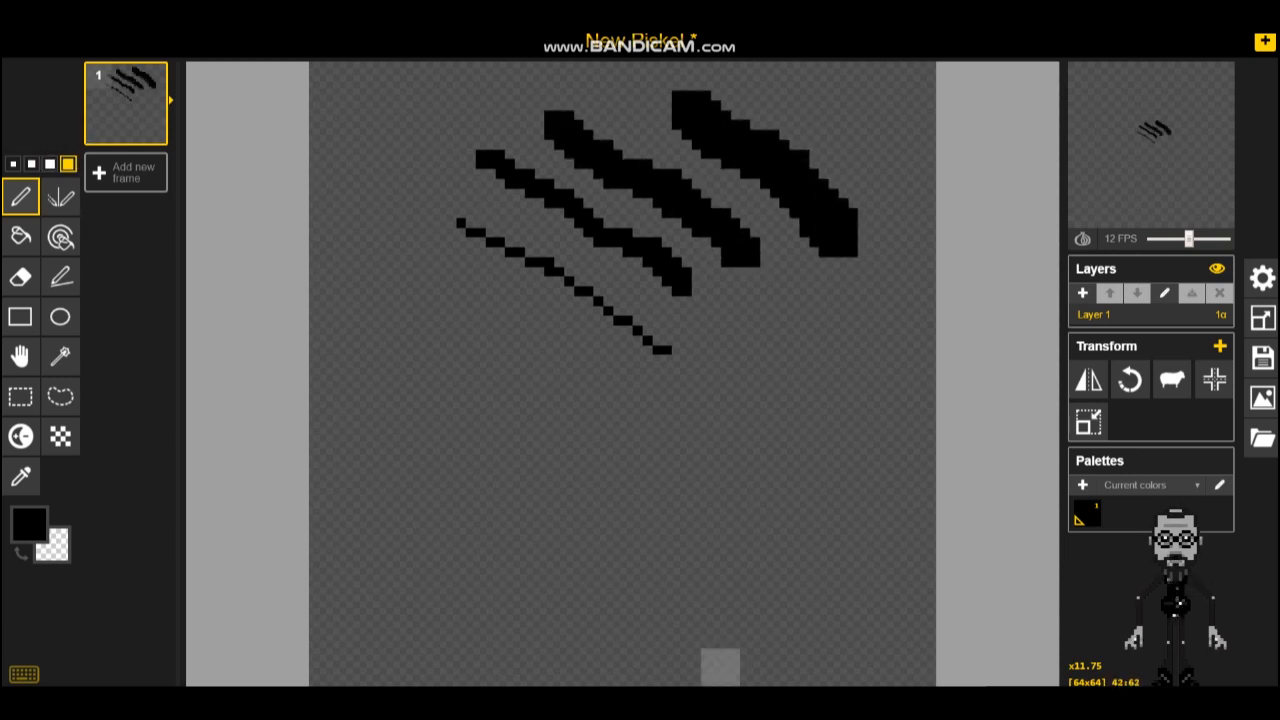
# Step: Undo all four diagonal test strokes to clear the canvas
pyautogui.moveTo(678, 703)
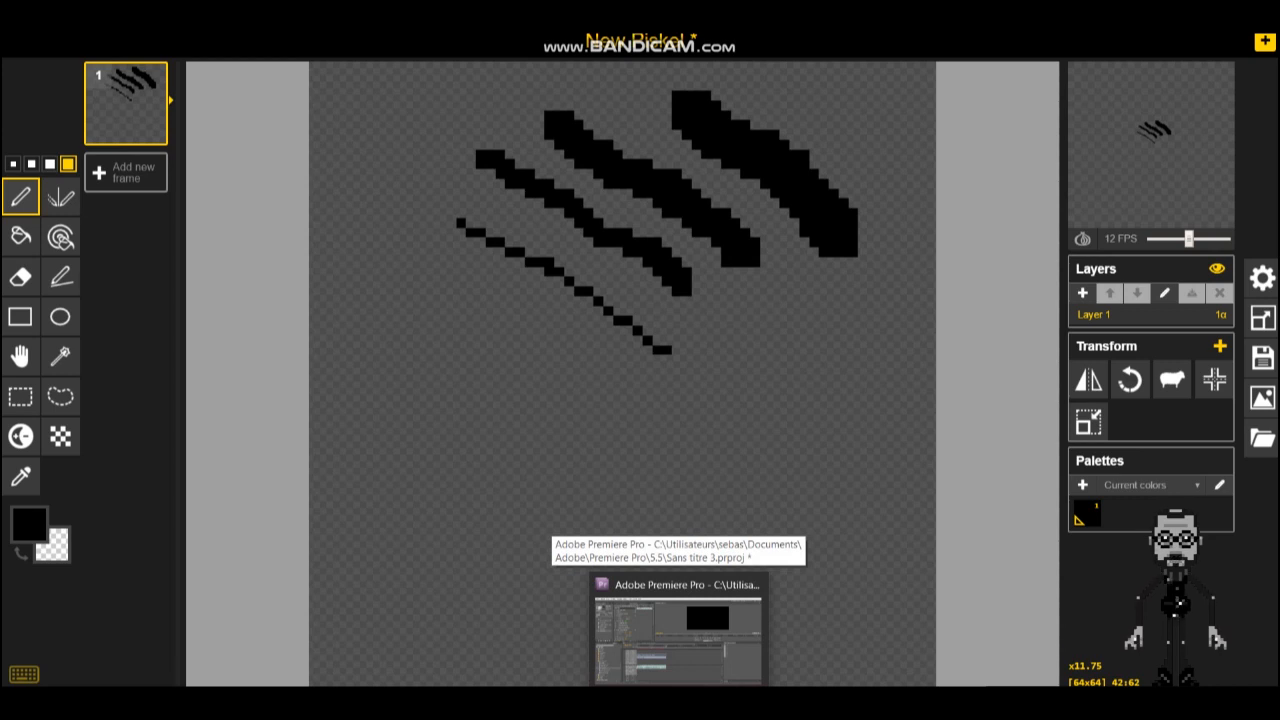
pyautogui.hotkey('ctrl', 'z')
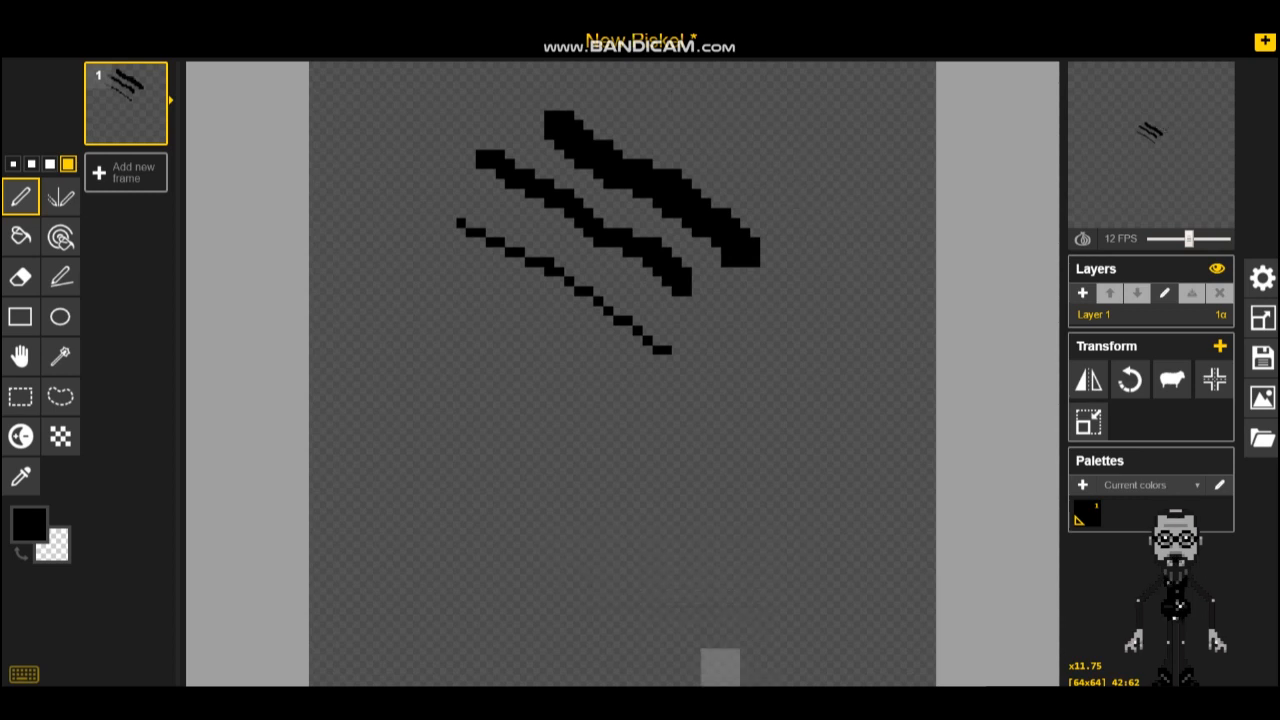
pyautogui.hotkey('ctrl', 'z')
pyautogui.hotkey('ctrl', 'z')
pyautogui.hotkey('ctrl', 'z')
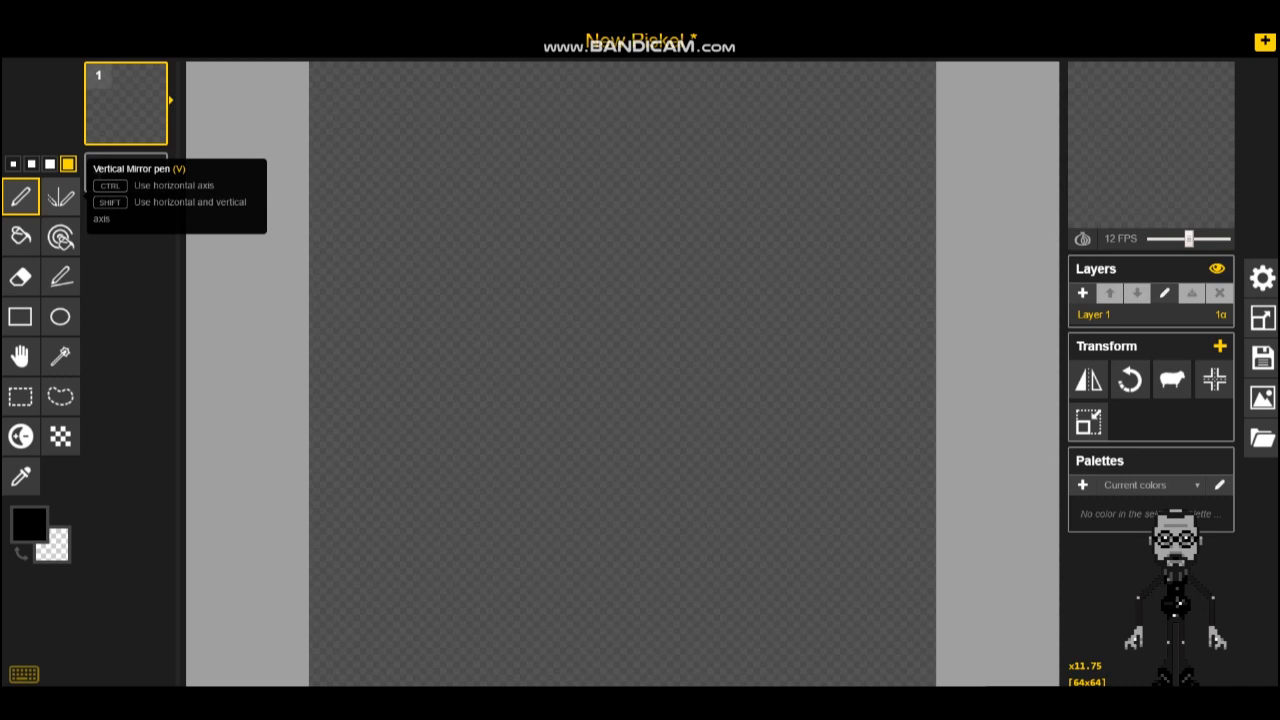
# Step: Try a mirrored 1-pixel stroke with the Vertical Mirror pen and undo it
pyautogui.click(12, 163)
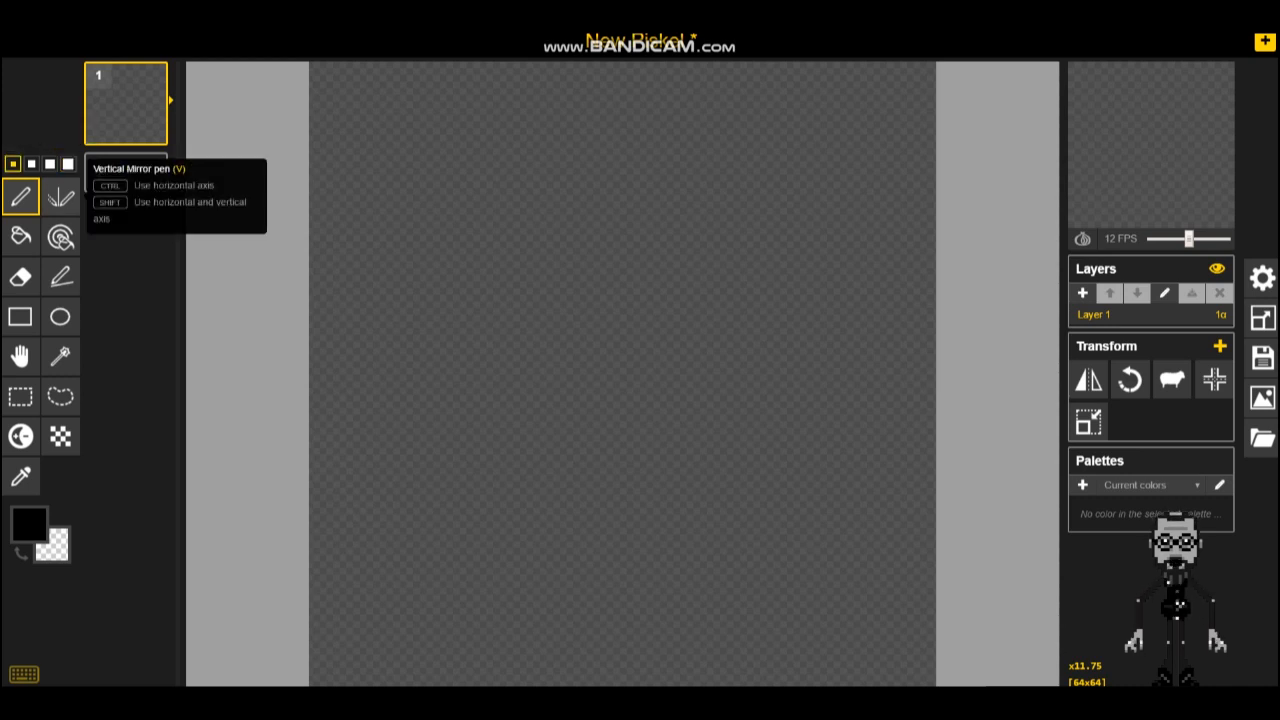
pyautogui.click(60, 197)
pyautogui.click(570, 203)
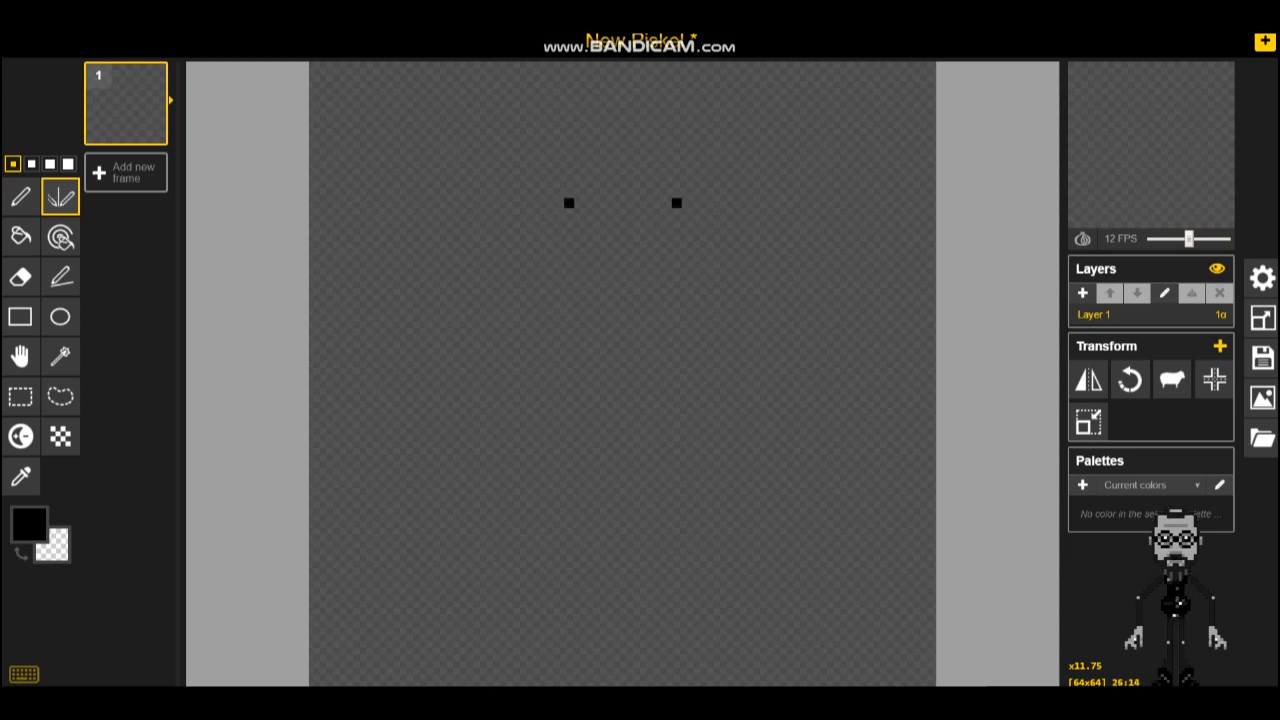
pyautogui.moveTo(569, 203)
pyautogui.mouseDown()
pyautogui.moveTo(480, 250)
pyautogui.moveTo(440, 385)
pyautogui.moveTo(530, 496)
pyautogui.moveTo(578, 438)
pyautogui.moveTo(569, 420)
pyautogui.moveTo(588, 445)
pyautogui.moveTo(548, 545)
pyautogui.moveTo(452, 540)
pyautogui.moveTo(430, 505)
pyautogui.moveTo(400, 320)
pyautogui.moveTo(442, 212)
pyautogui.moveTo(532, 172)
pyautogui.moveTo(572, 173)
pyautogui.moveTo(590, 191)
pyautogui.moveTo(557, 124)
pyautogui.moveTo(342, 232)
pyautogui.moveTo(313, 404)
pyautogui.moveTo(356, 436)
pyautogui.moveTo(400, 447)
pyautogui.mouseUp()
pyautogui.hotkey('ctrl', 'z')
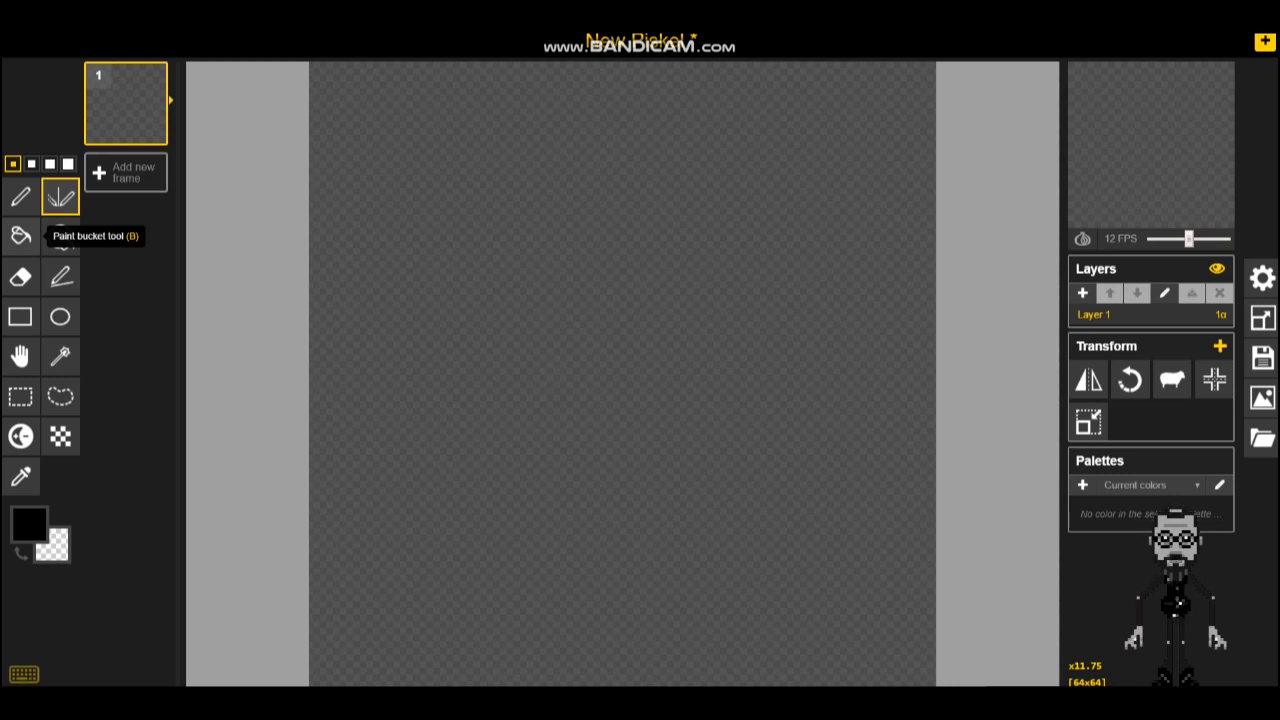
# Step: Draw a large closed freehand outline in black around the middle of the canvas with the Pen tool
pyautogui.click(20, 196)
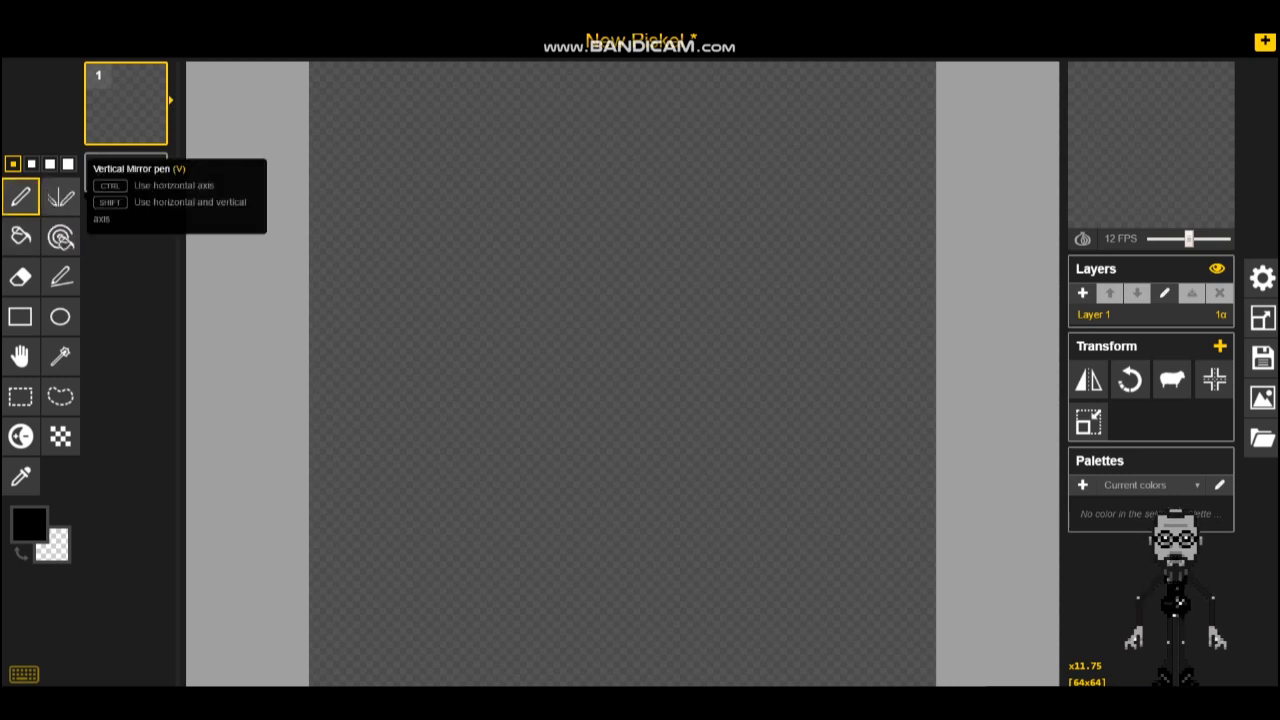
pyautogui.moveTo(794, 237)
pyautogui.mouseDown()
pyautogui.moveTo(775, 358)
pyautogui.moveTo(804, 230)
pyautogui.mouseUp()
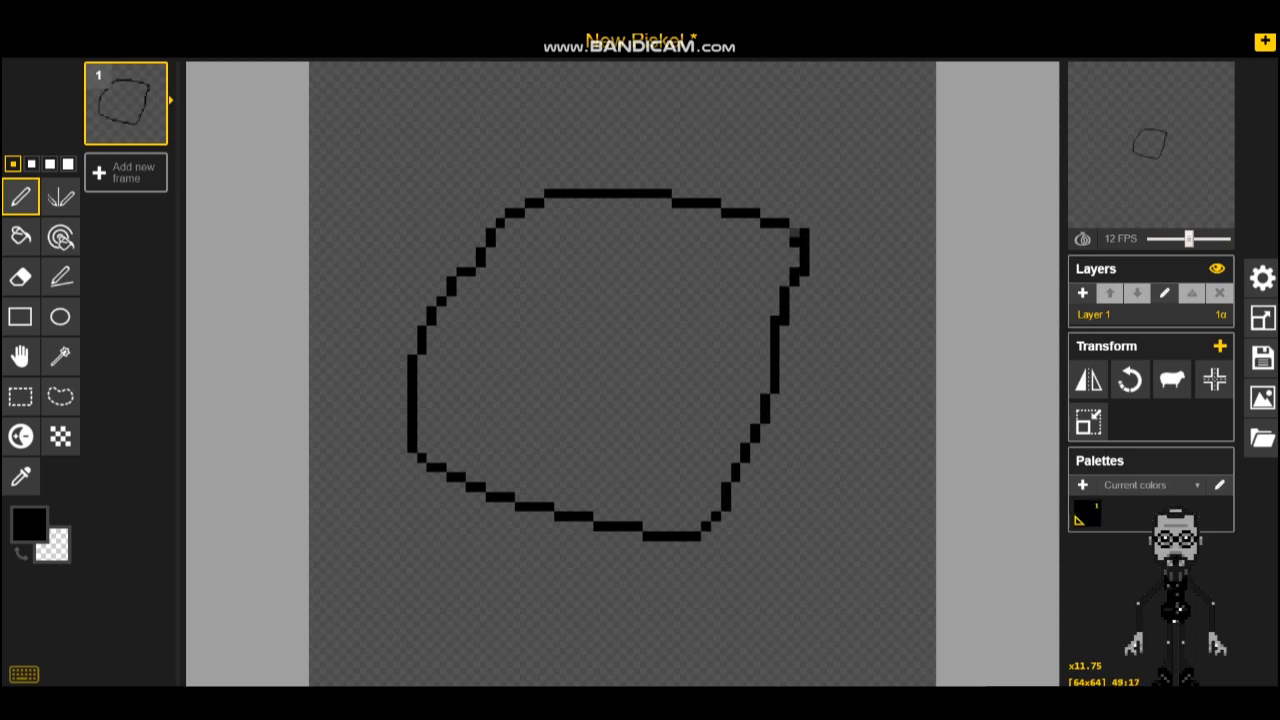
# Step: Fill the inside of the outline with black using the Paint bucket, and undo that fill
pyautogui.click(20, 236)
pyautogui.click(617, 341)
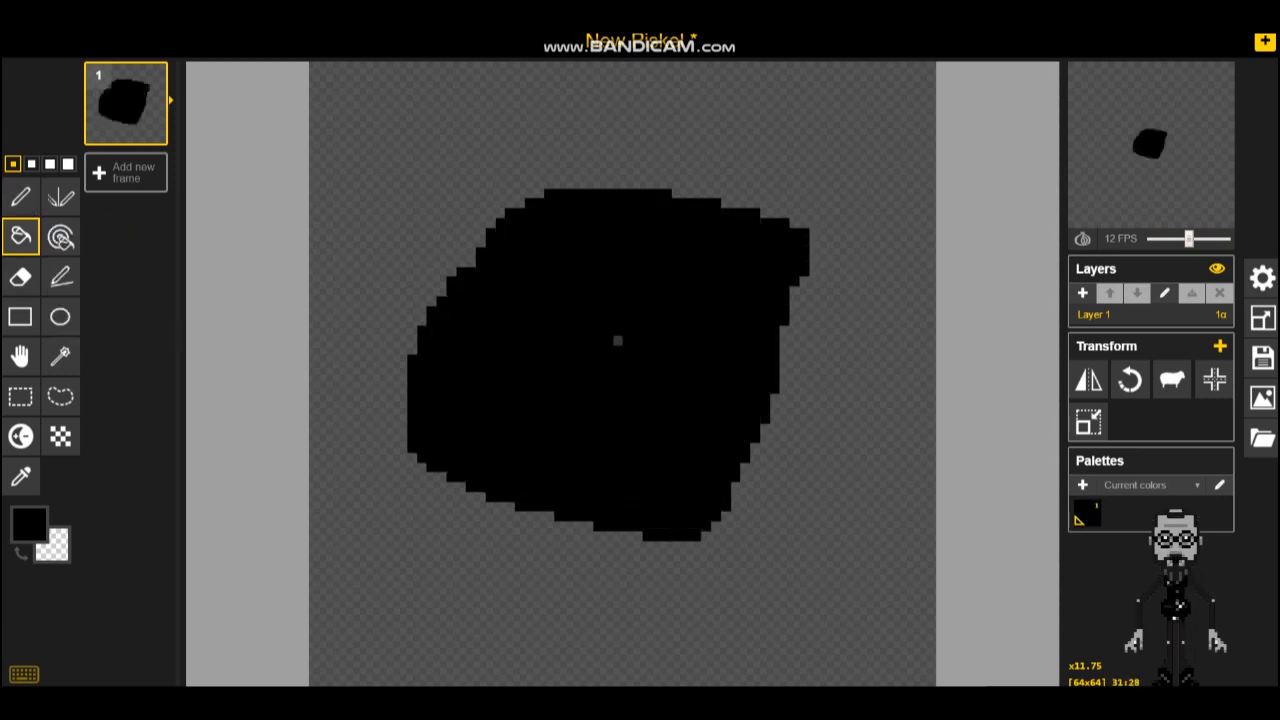
pyautogui.hotkey('ctrl', 'z')
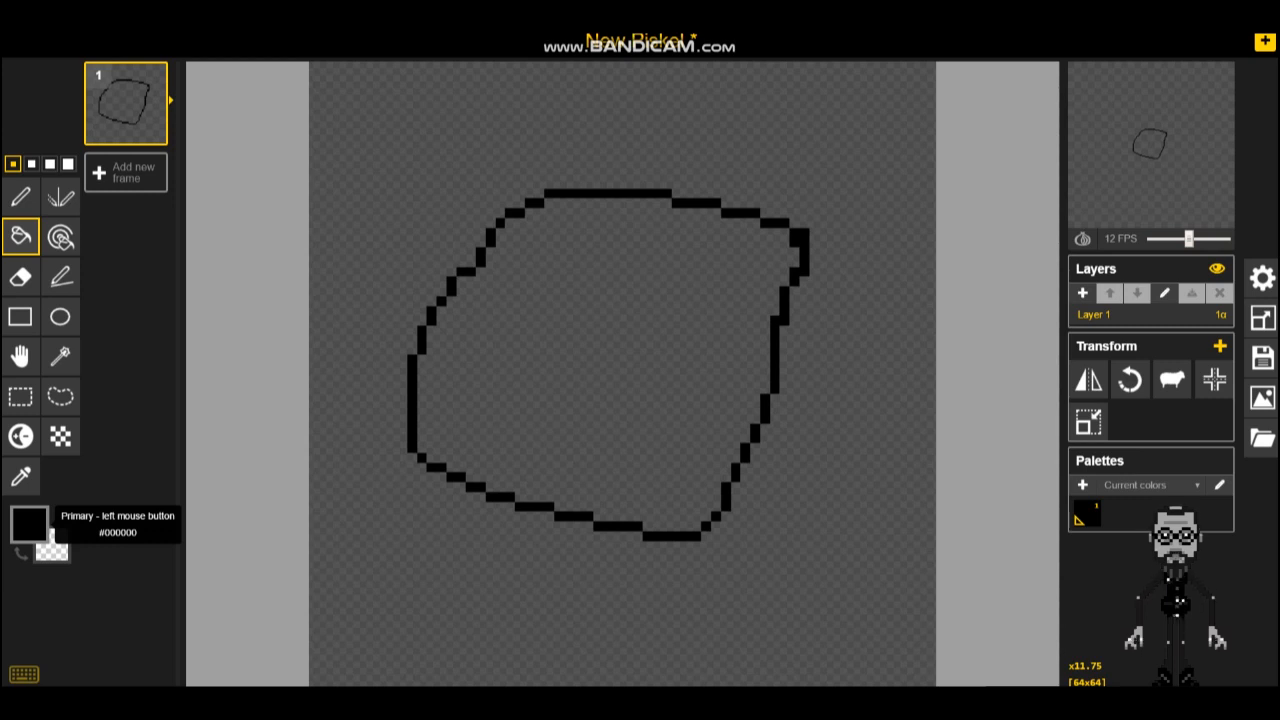
# Step: Set the primary colour to red #bf1919 and fill the inside of the closed outline with it
pyautogui.click(44, 524)
pyautogui.click(151, 378)
pyautogui.moveTo(151, 378)
pyautogui.mouseDown()
pyautogui.moveTo(160, 366)
pyautogui.moveTo(160, 396)
pyautogui.moveTo(154, 381)
pyautogui.mouseUp()
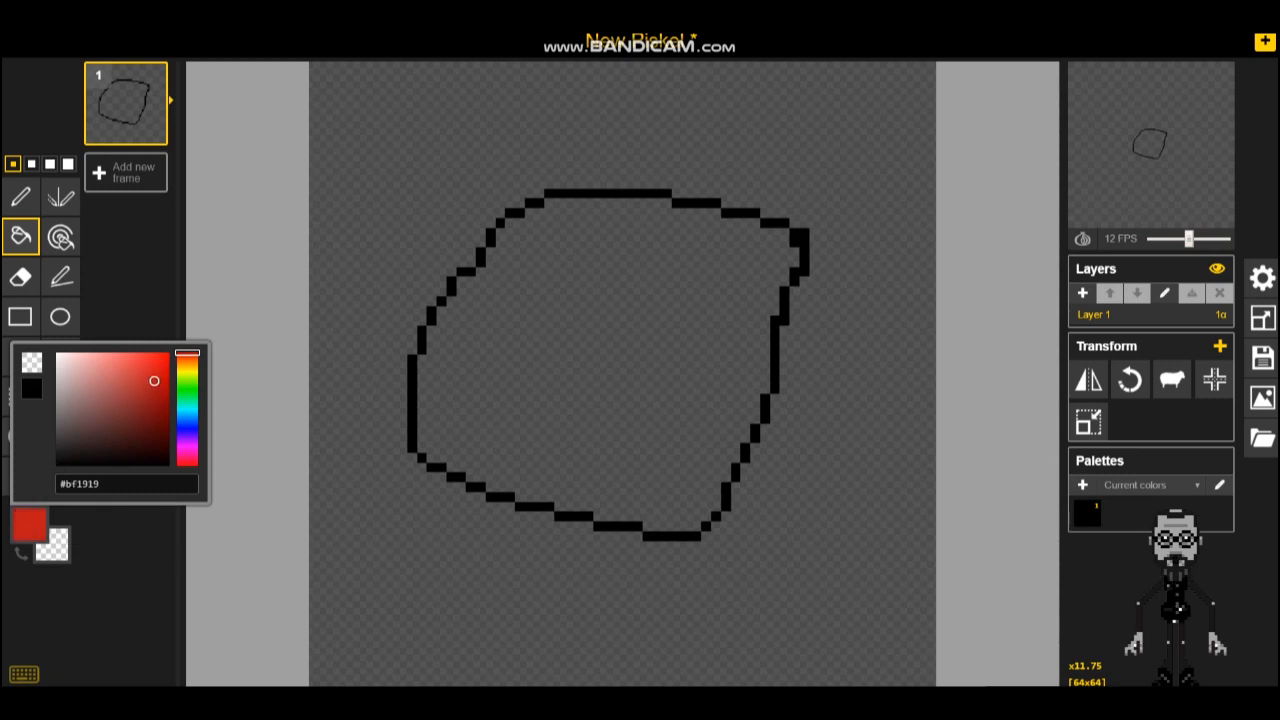
pyautogui.click(520, 302)
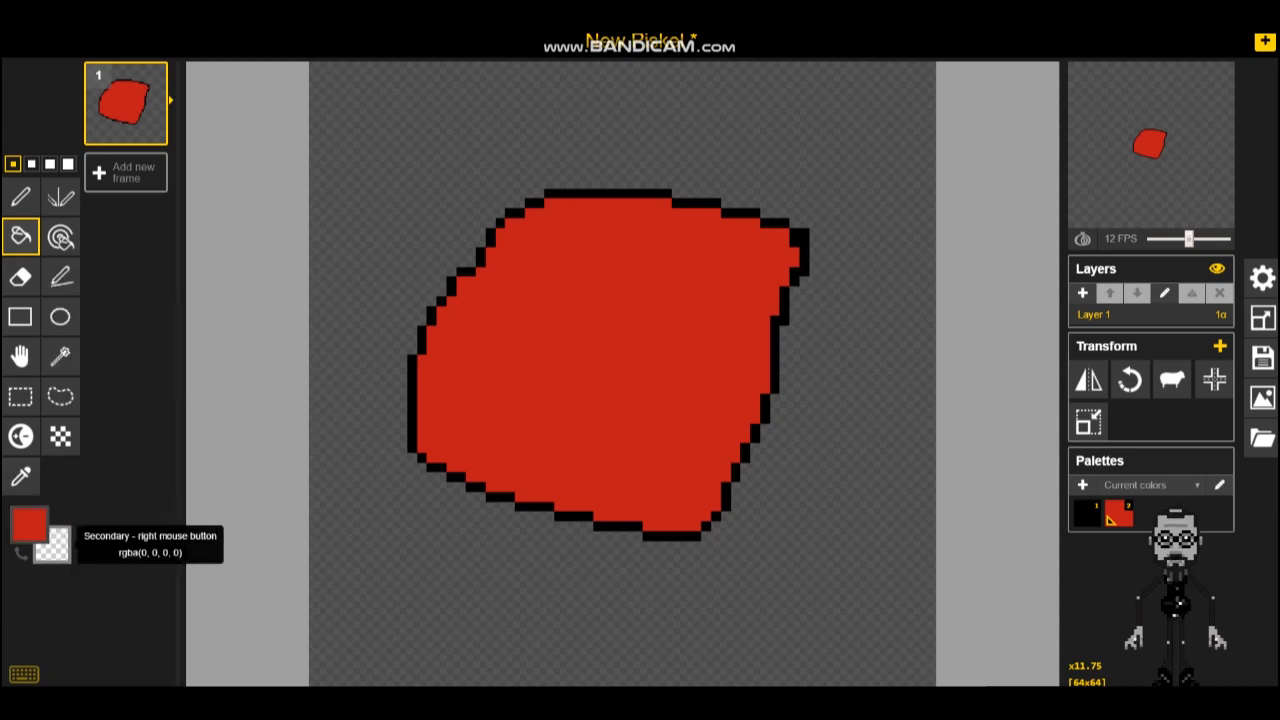
# Step: Set the primary colour to transparent
pyautogui.click(28, 523)
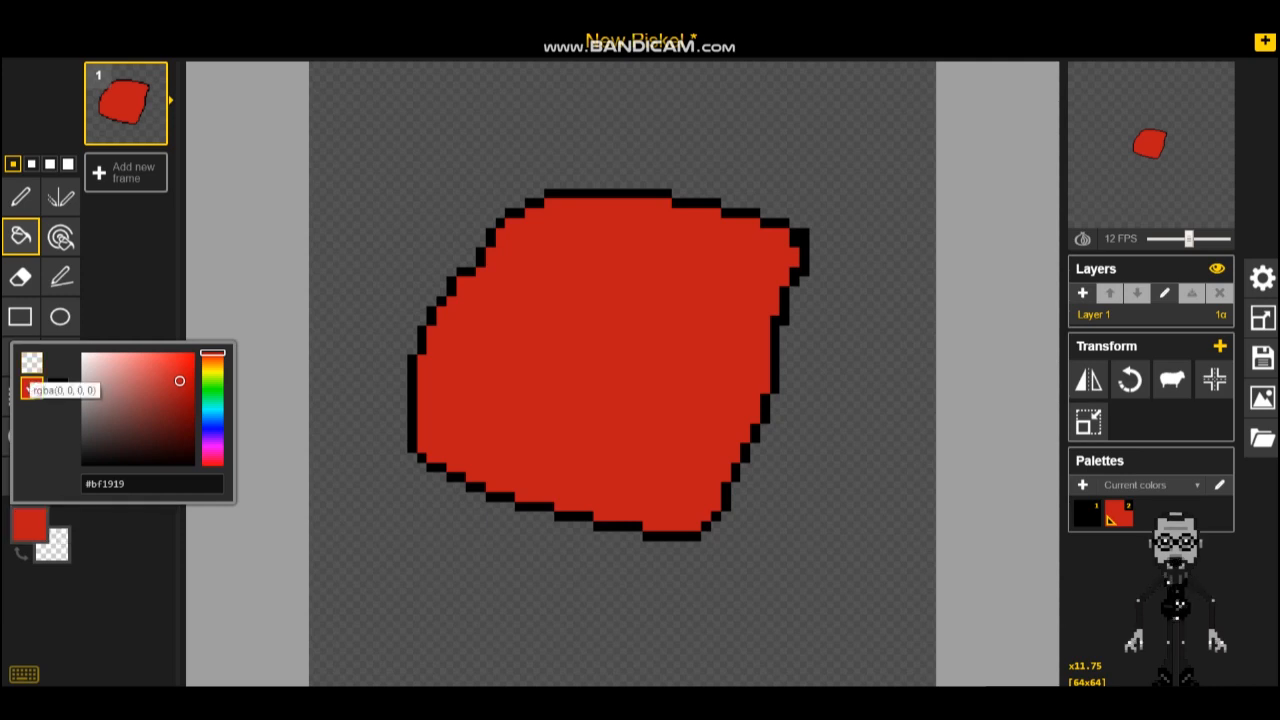
pyautogui.click(31, 362)
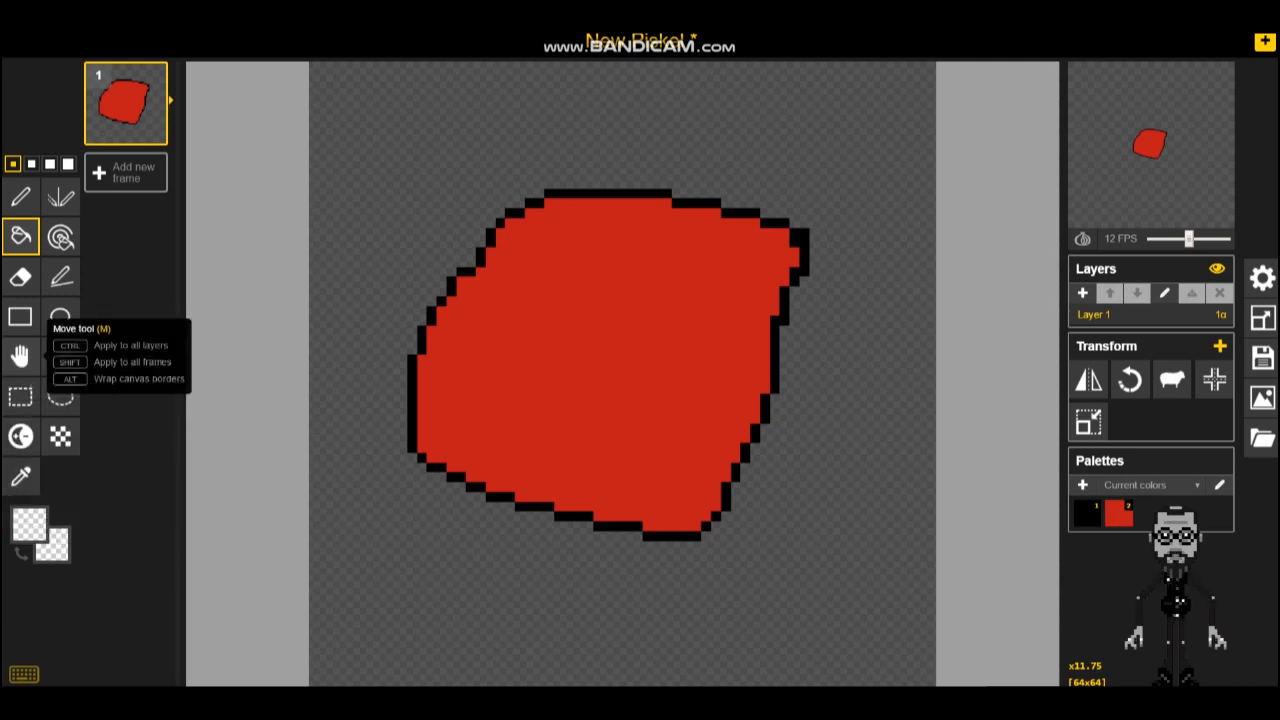
# Step: Replace the red fill inside the outline with transparency, and activate the tool that paints all pixels of the same colour
pyautogui.click(568, 320)
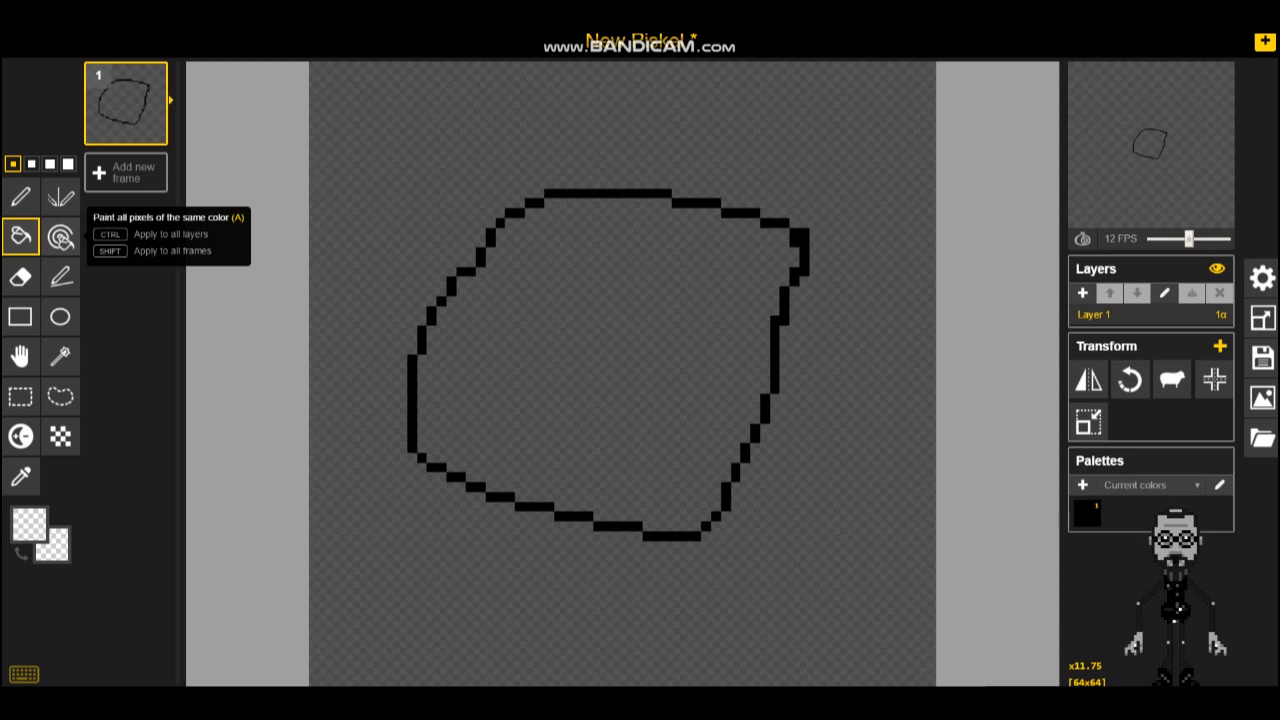
pyautogui.press('a')
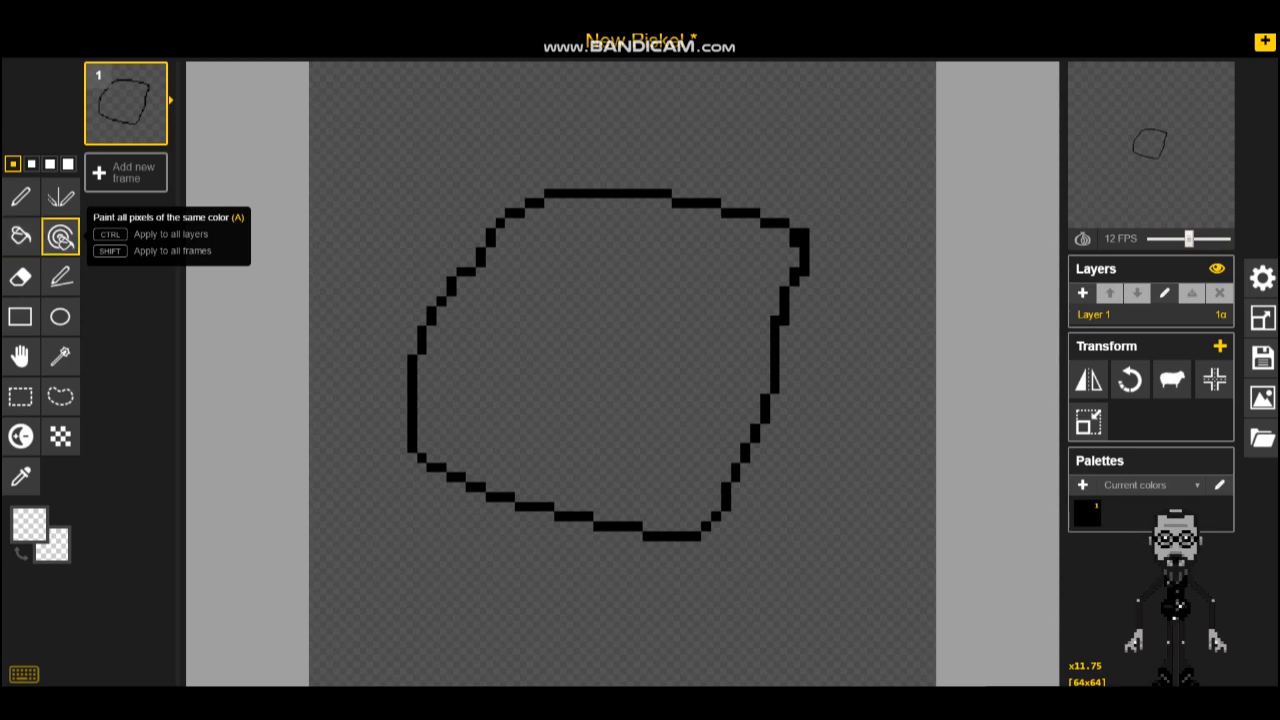
# Step: Erase parts of the black outline's upper and right edges with the Eraser, and undo the edits back to an empty canvas
pyautogui.click(20, 277)
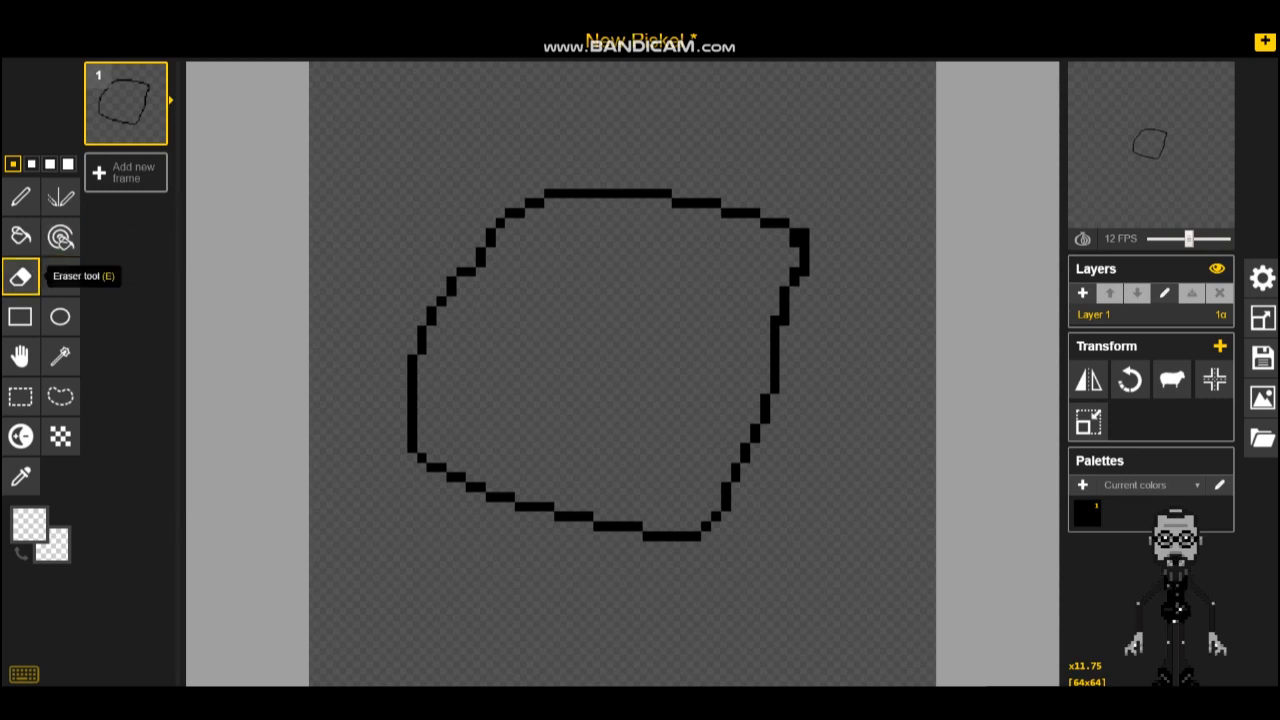
pyautogui.click(558, 193)
pyautogui.moveTo(558, 193)
pyautogui.mouseDown()
pyautogui.moveTo(691, 203)
pyautogui.moveTo(781, 300)
pyautogui.moveTo(775, 370)
pyautogui.mouseUp()
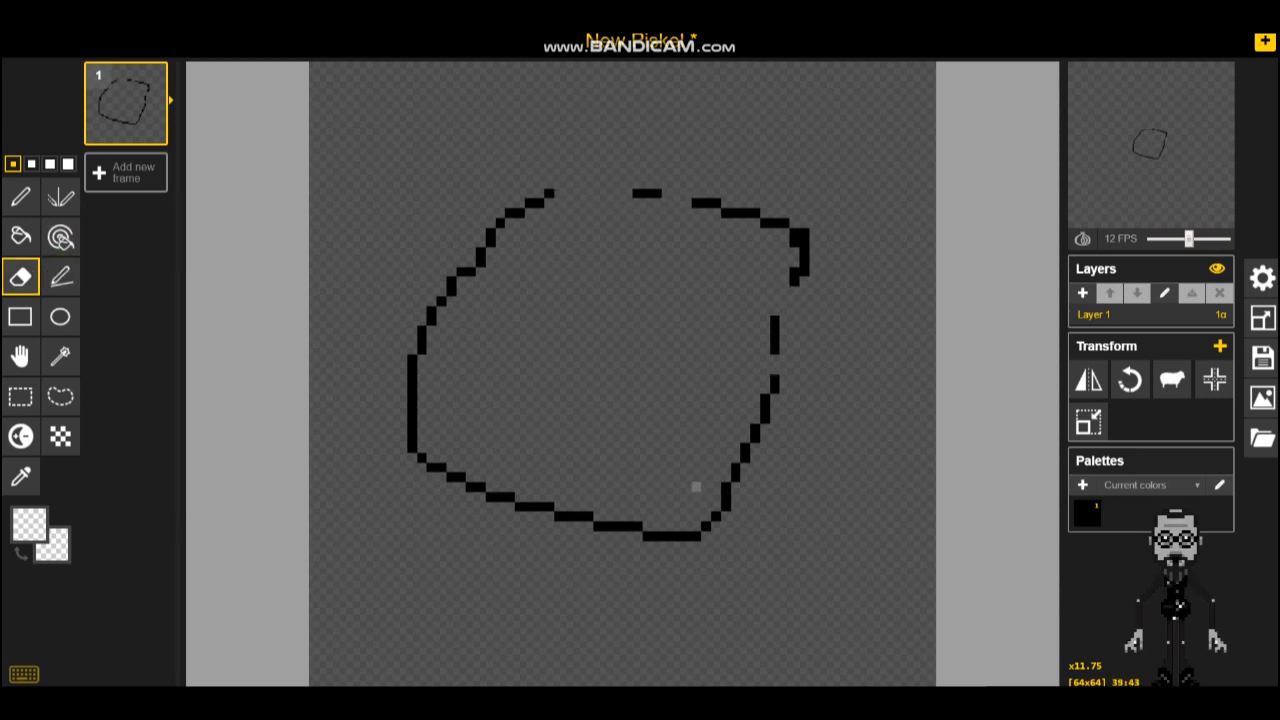
pyautogui.hotkey('ctrl', 'z')
pyautogui.hotkey('ctrl', 'z')
pyautogui.hotkey('ctrl', 'z')
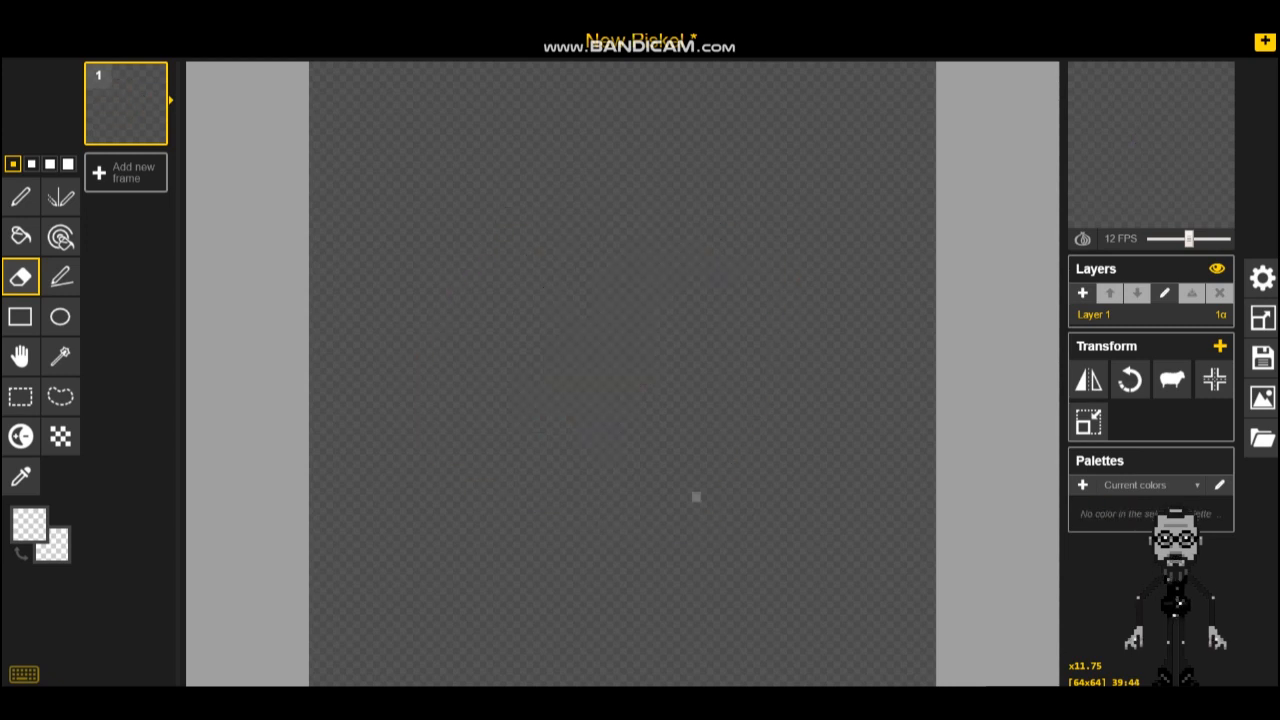
# Step: Activate the Stroke tool and set the primary colour to bright red #fd0000
pyautogui.click(60, 277)
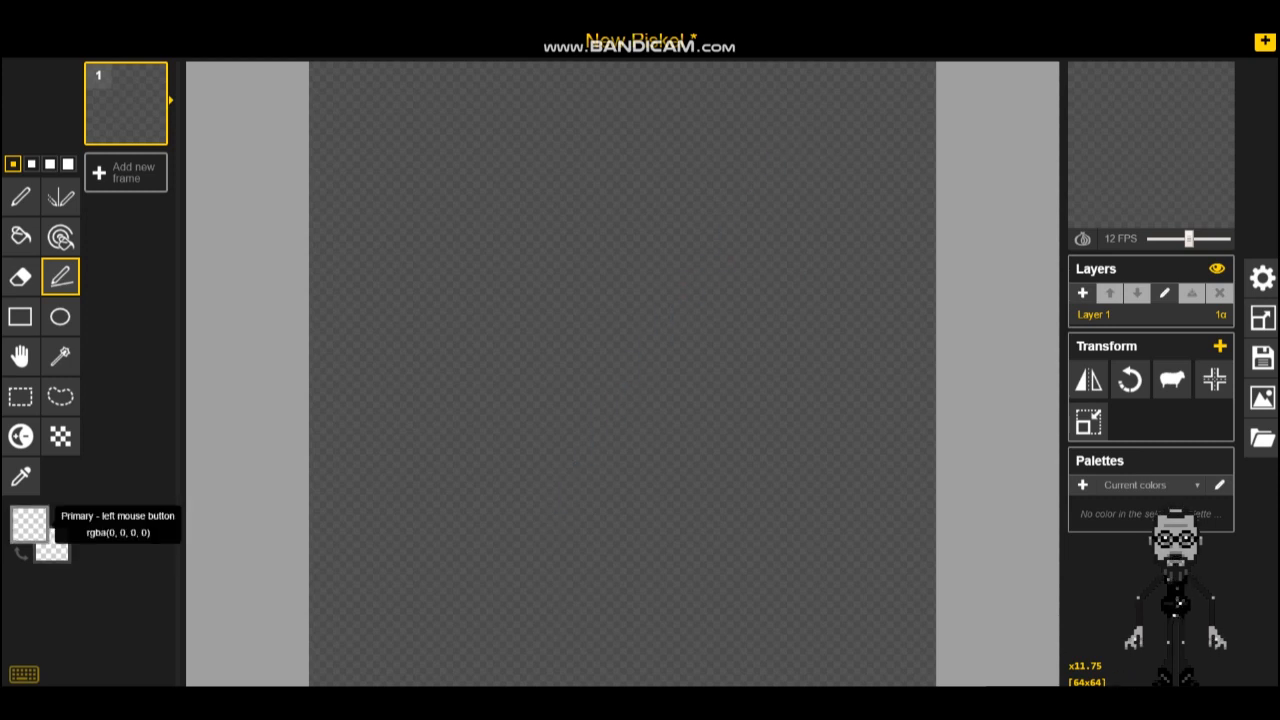
pyautogui.click(30, 525)
pyautogui.click(31, 390)
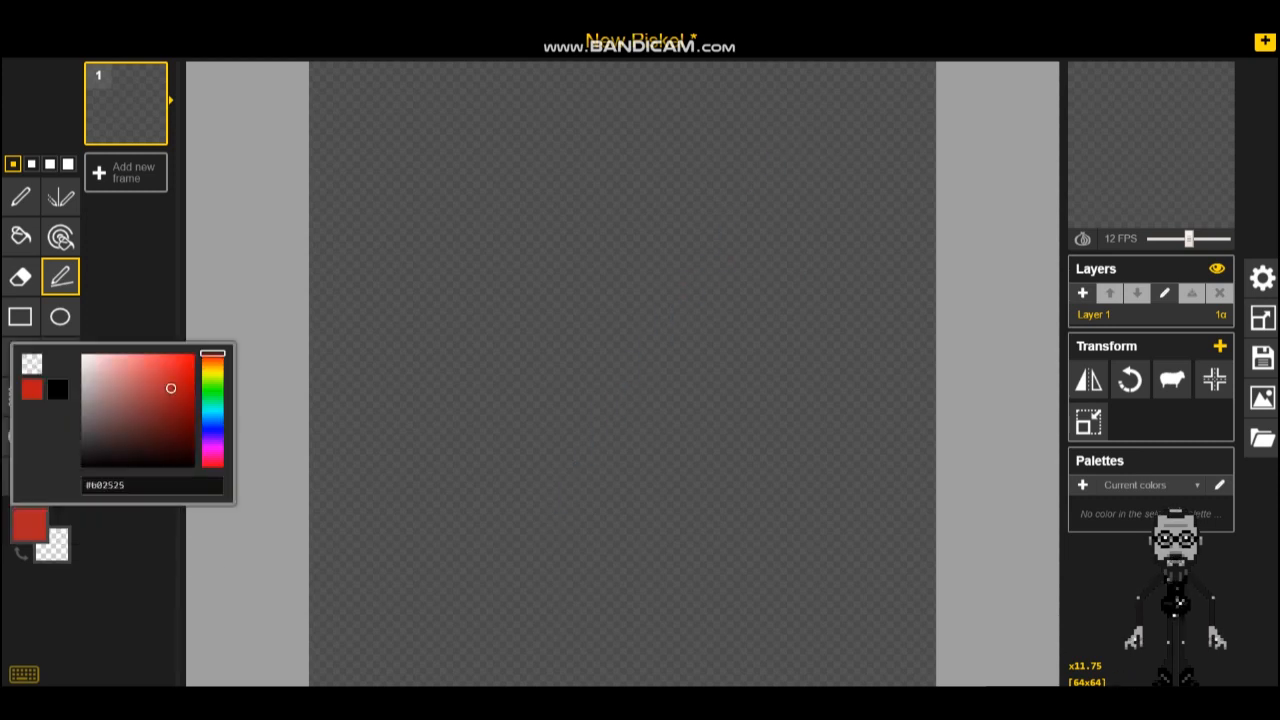
pyautogui.moveTo(171, 380); pyautogui.dragTo(195, 354)
# Step: Draw a closed four-sided shape and one extra line from its top corner with straight red strokes, and undo them all
pyautogui.moveTo(627, 150); pyautogui.dragTo(658, 126)
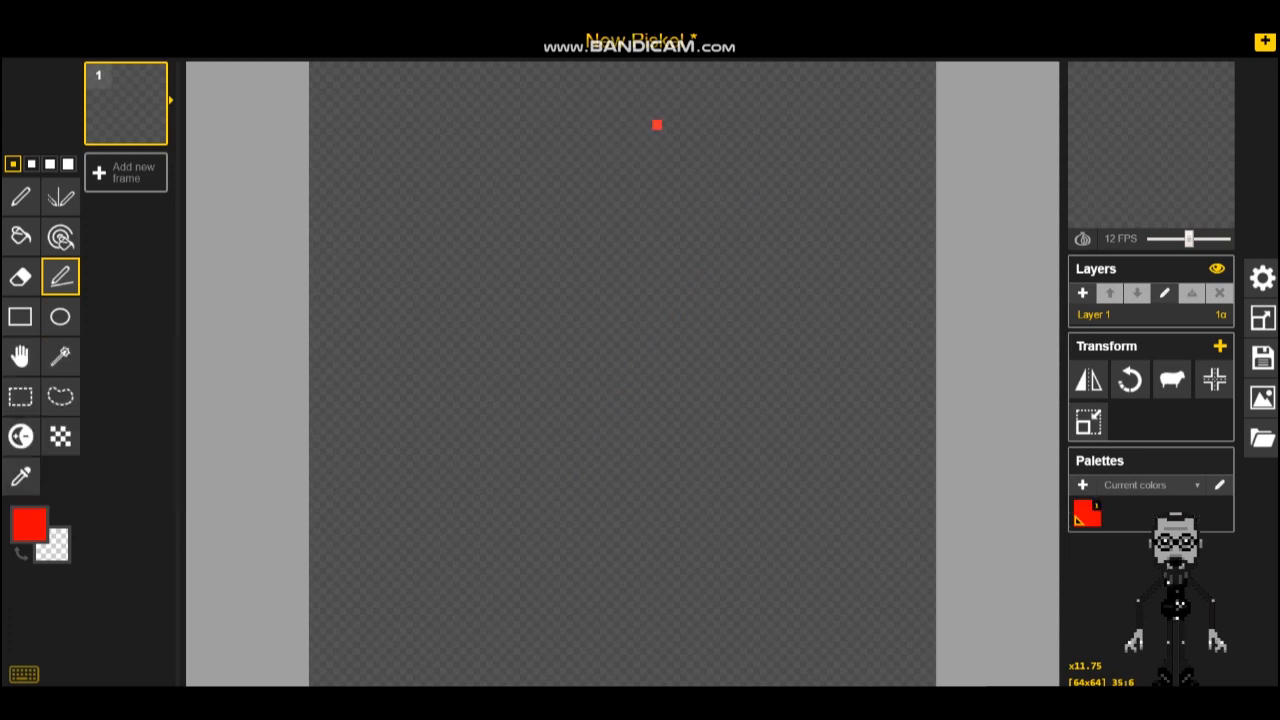
pyautogui.moveTo(509, 379)
pyautogui.mouseDown()
pyautogui.moveTo(785, 506)
pyautogui.moveTo(863, 205)
pyautogui.moveTo(832, 194)
pyautogui.mouseUp()
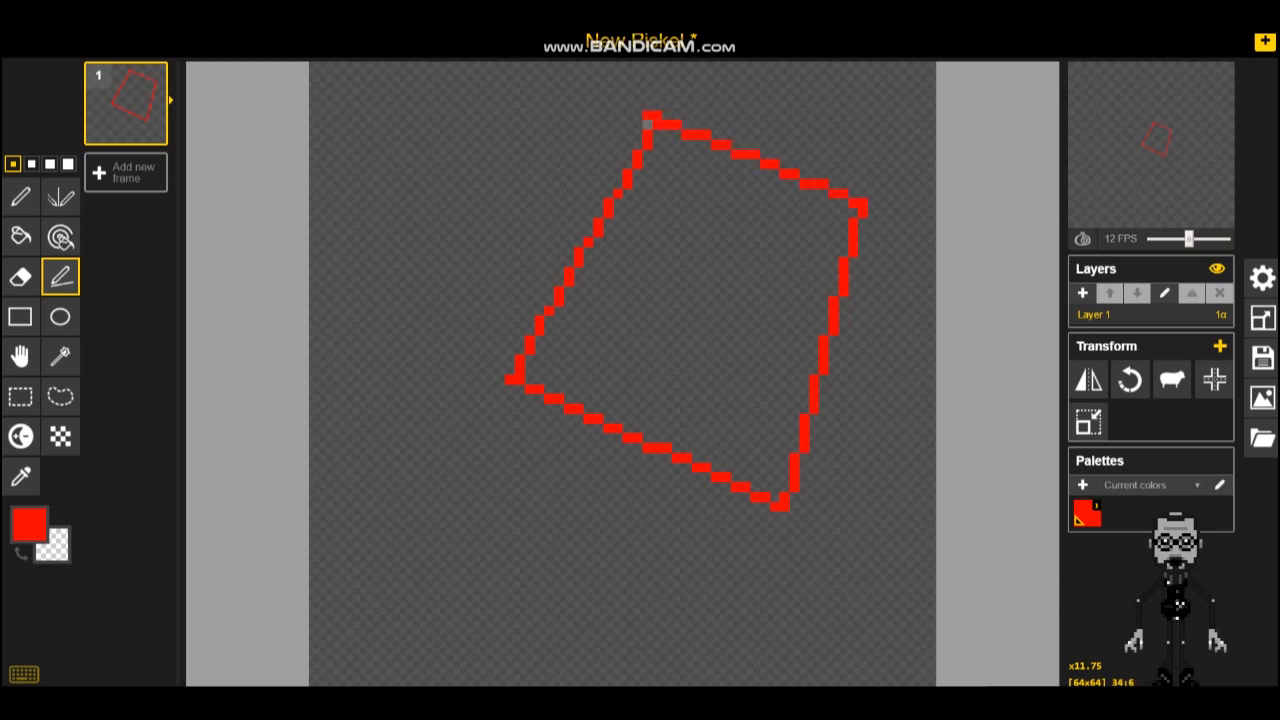
pyautogui.moveTo(646, 116); pyautogui.dragTo(413, 242)
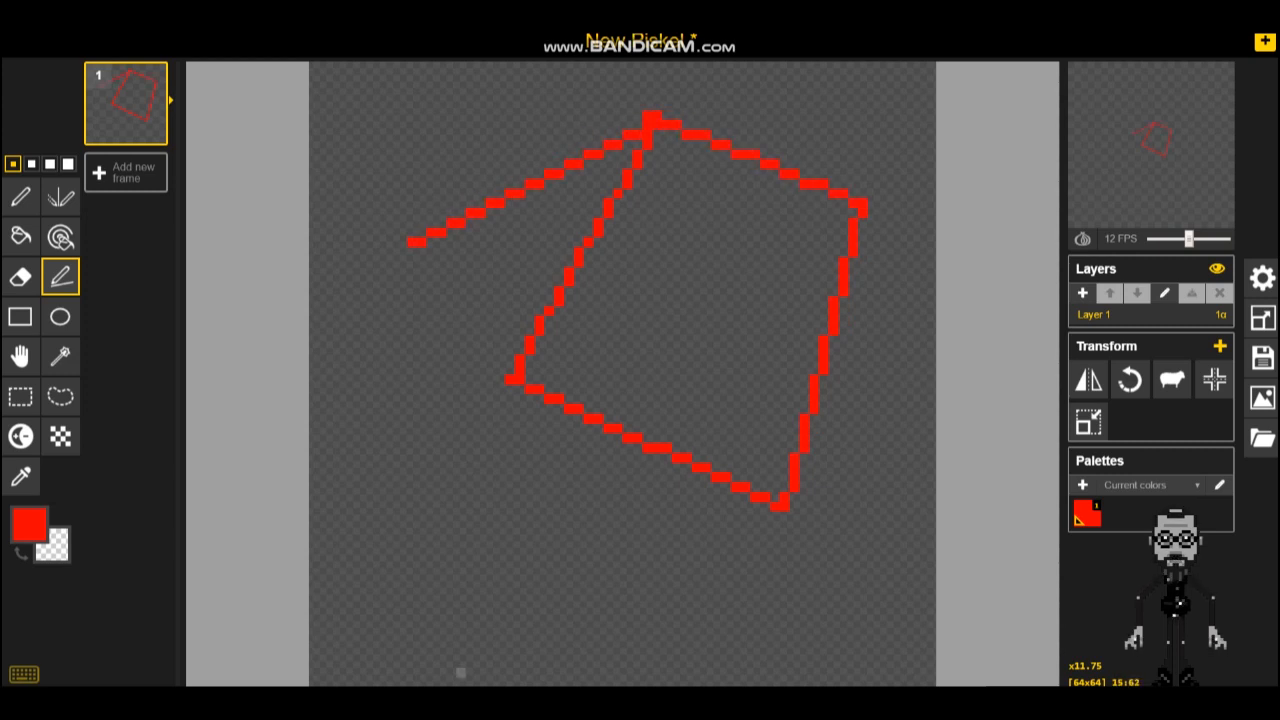
pyautogui.hotkey('ctrl', 'z')
pyautogui.hotkey('ctrl', 'z')
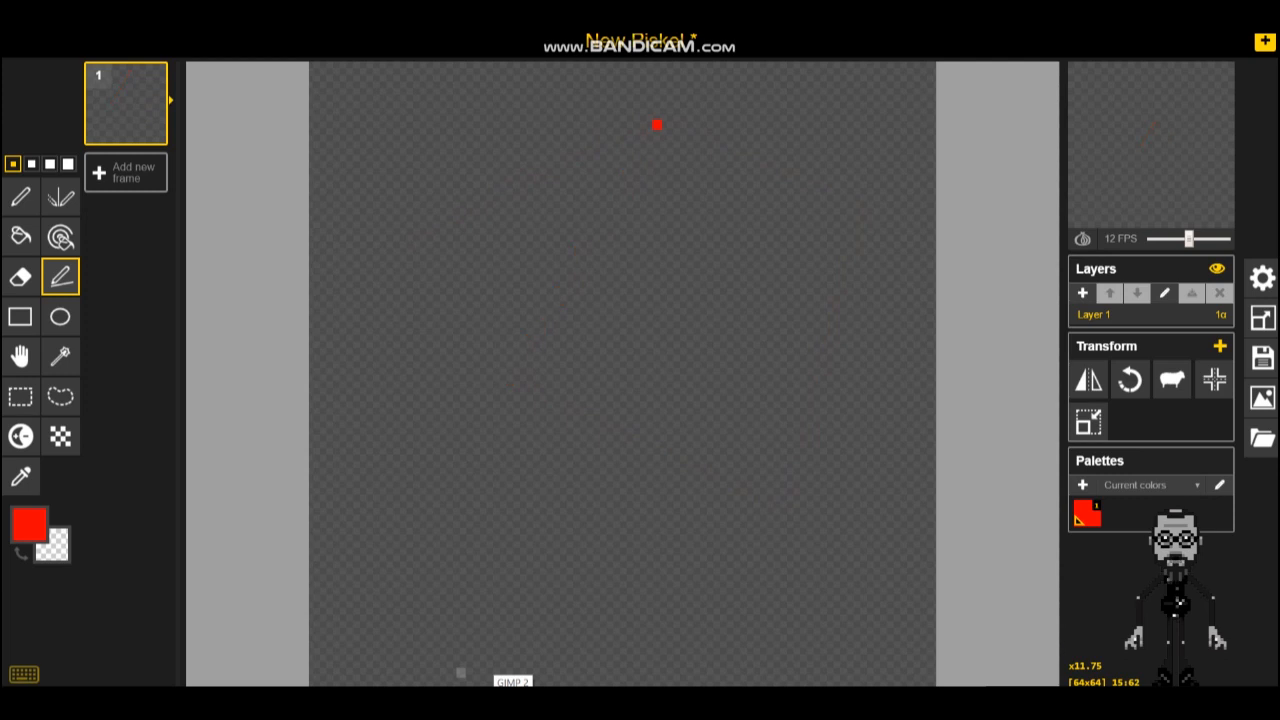
pyautogui.hotkey('ctrl', 'z')
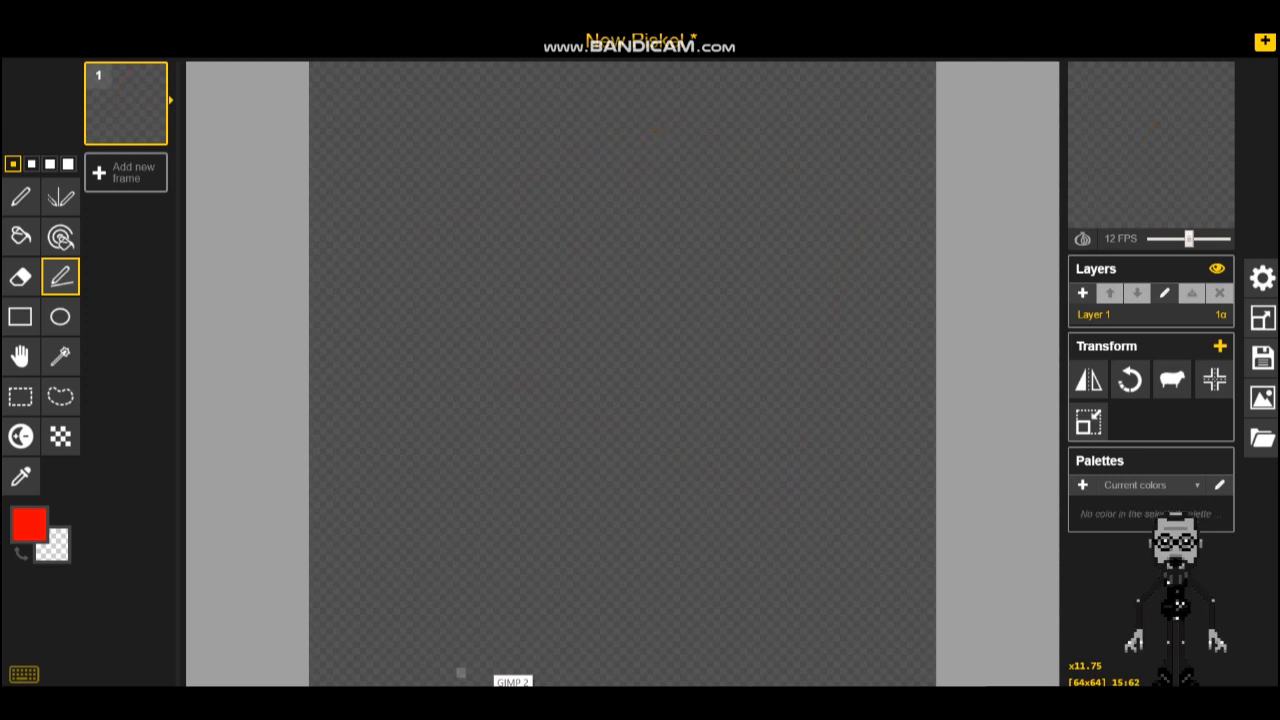
# Step: Draw two red rectangles of about 20 by 19 px diagonally across the canvas with the Rectangle tool, and undo both
pyautogui.click(20, 316)
pyautogui.moveTo(380, 132); pyautogui.dragTo(494, 322)
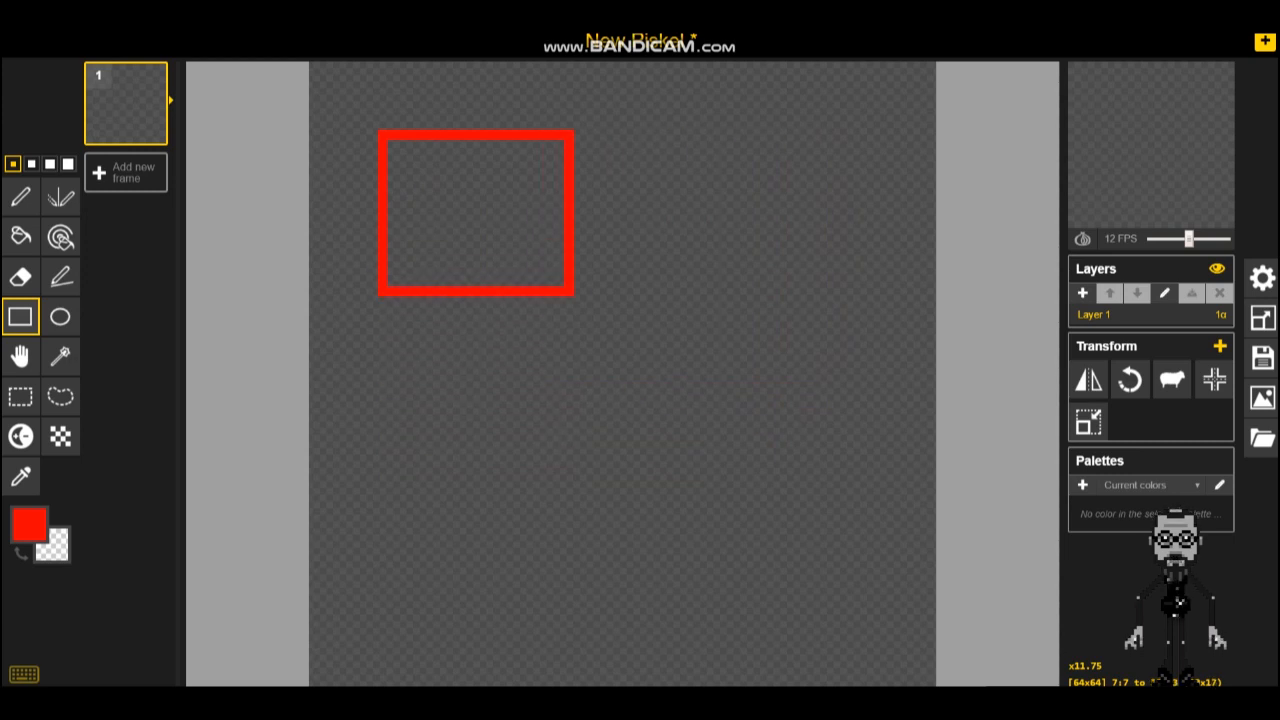
pyautogui.moveTo(574, 295); pyautogui.dragTo(630, 401)
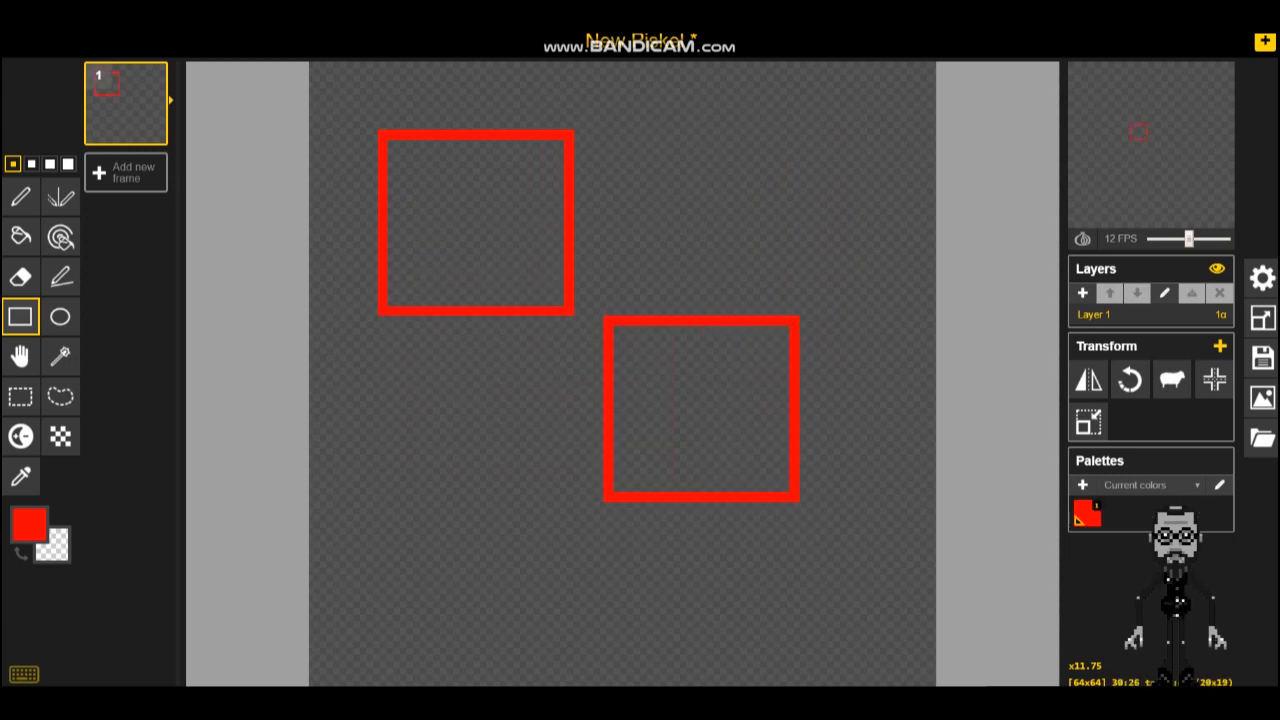
pyautogui.moveTo(796, 497); pyautogui.dragTo(796, 497)
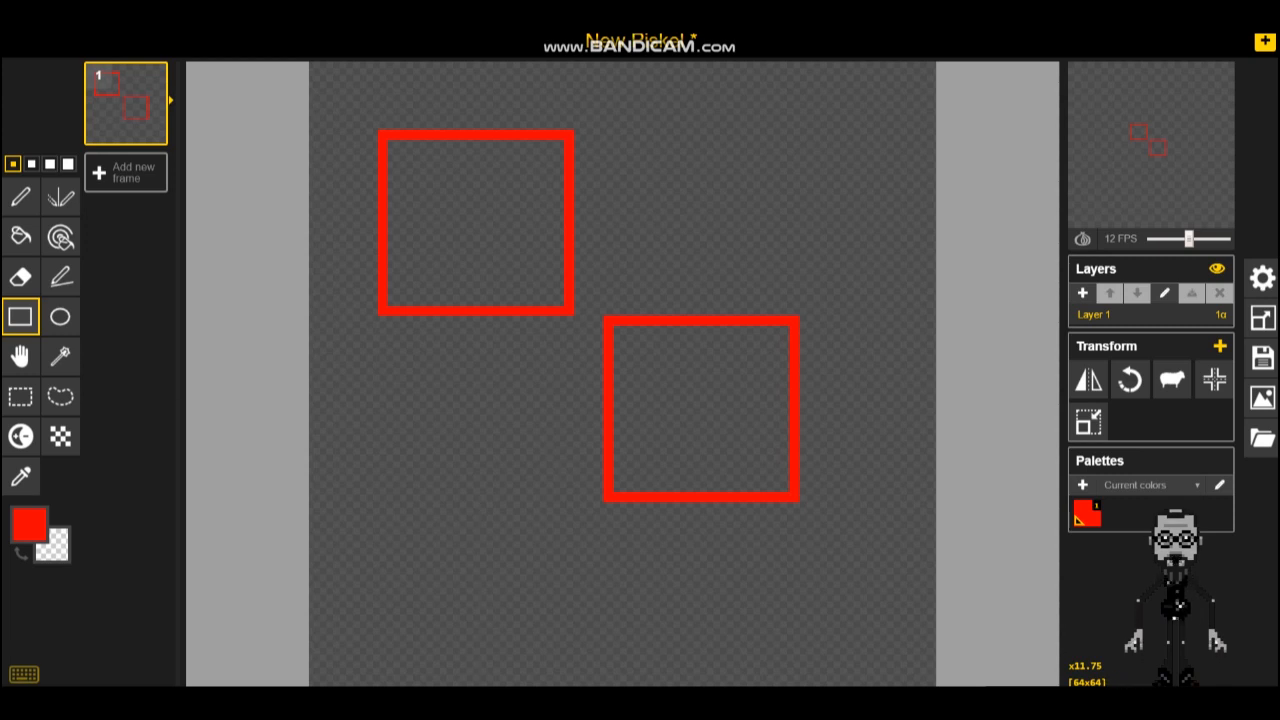
pyautogui.hotkey('ctrl', 'z')
pyautogui.hotkey('ctrl', 'z')
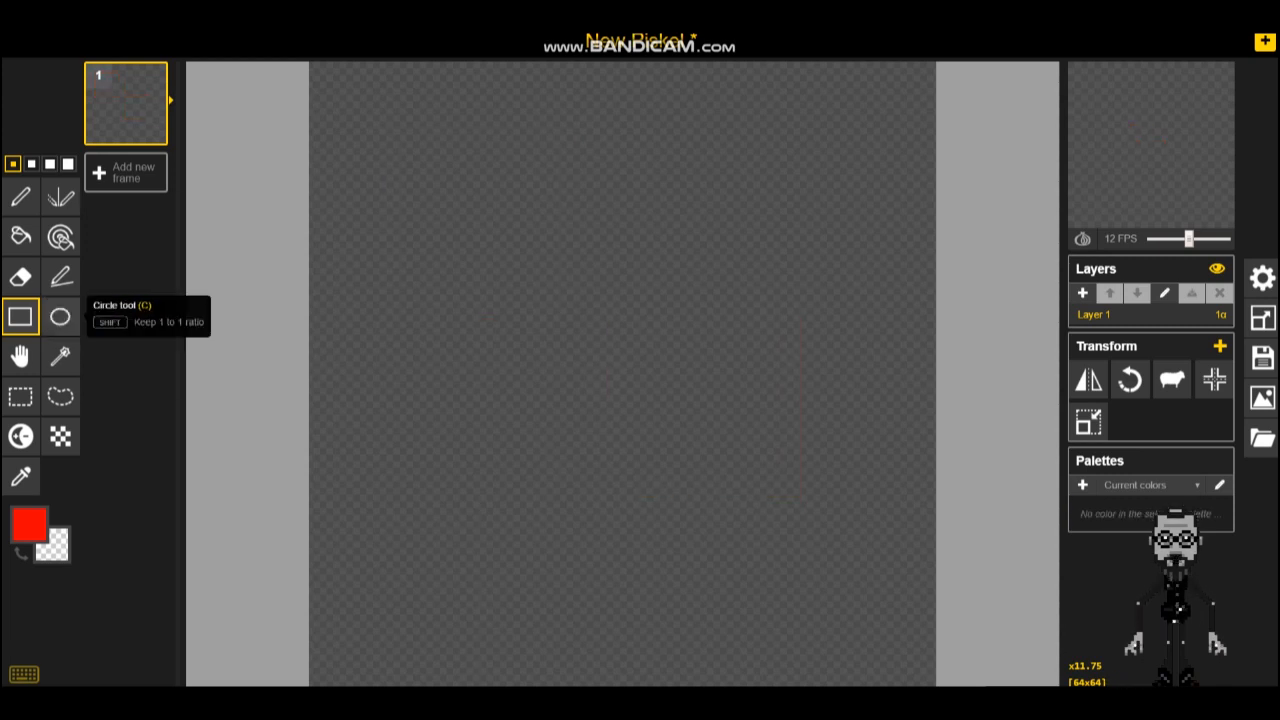
# Step: Draw a large red ellipse with the Circle tool, undo it, and draw a tall ellipse in the middle of the canvas
pyautogui.click(60, 316)
pyautogui.moveTo(411, 134); pyautogui.dragTo(735, 565)
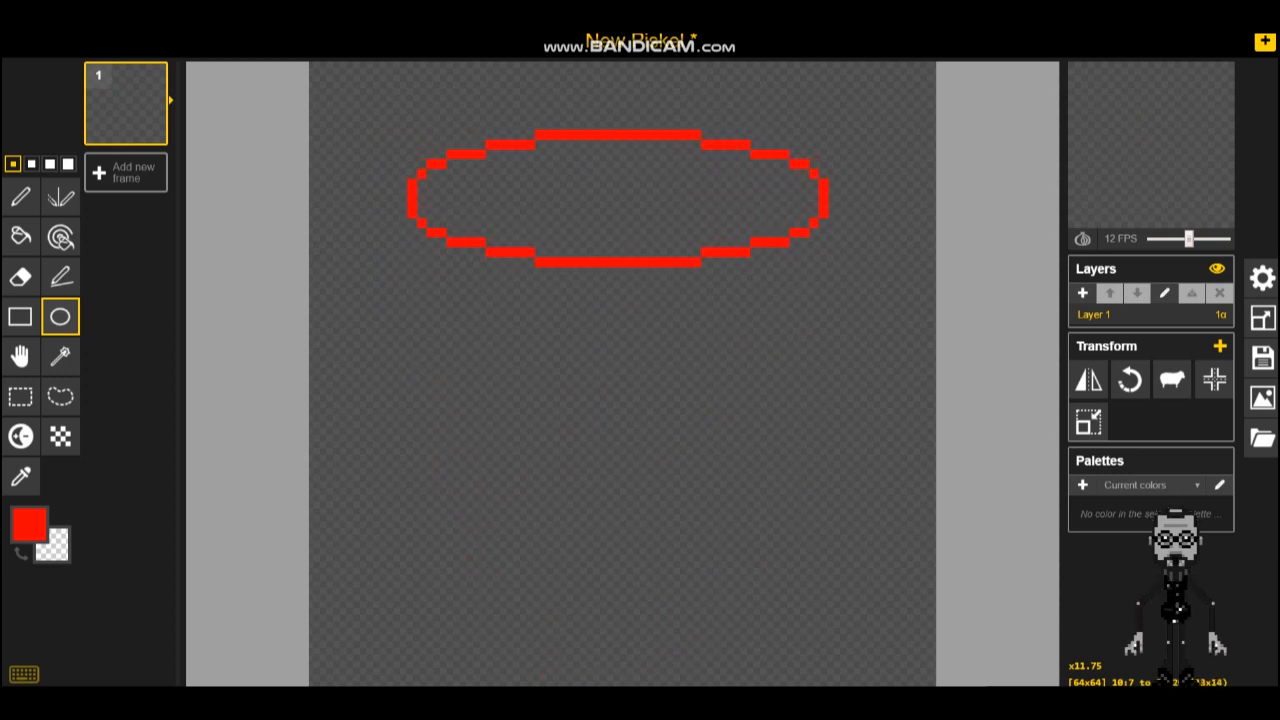
pyautogui.moveTo(826, 262); pyautogui.dragTo(804, 575)
pyautogui.hotkey('ctrl', 'z')
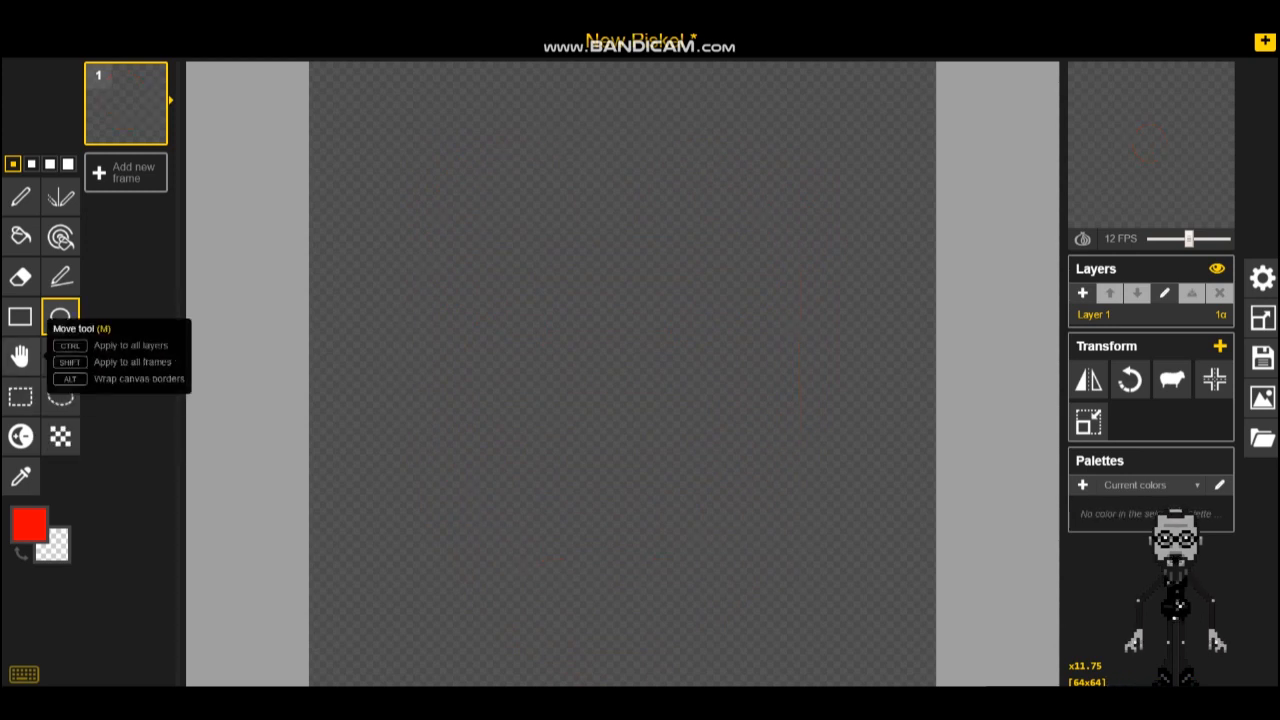
pyautogui.moveTo(500, 182); pyautogui.dragTo(787, 548)
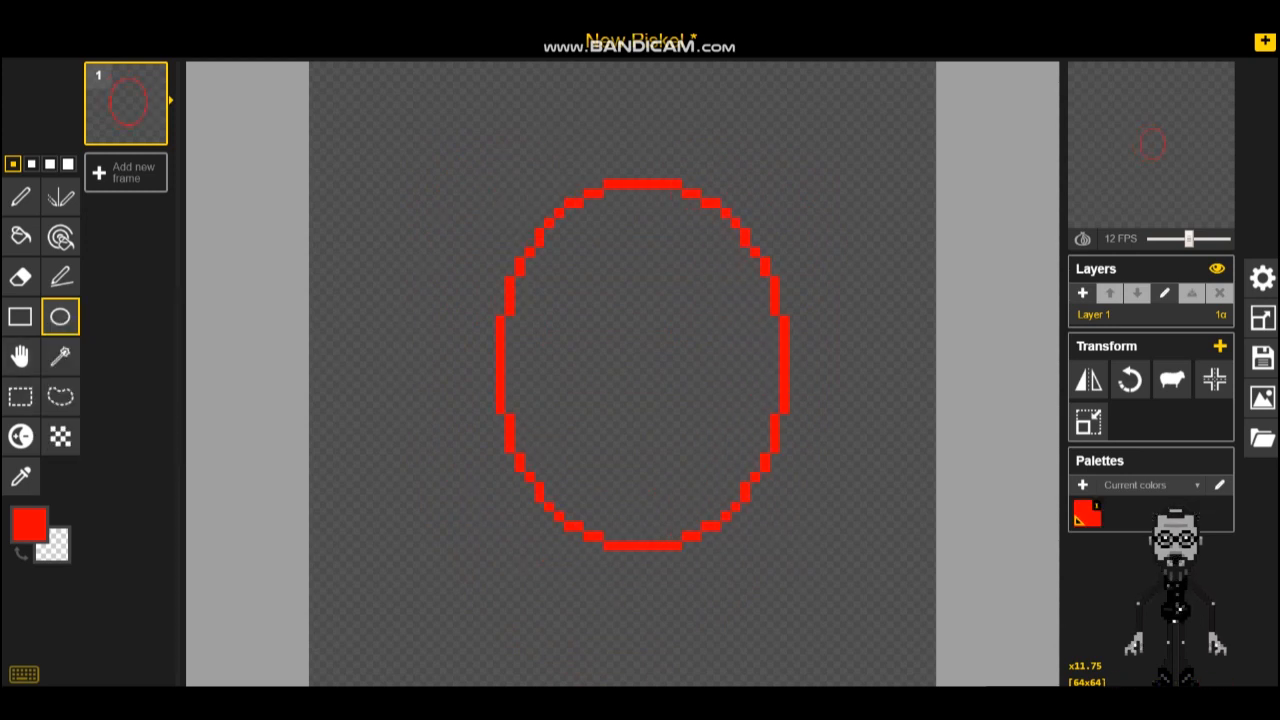
# Step: Move the ellipse to the canvas's left side and back towards the middle with the Move tool, and undo back to an empty canvas
pyautogui.click(20, 356)
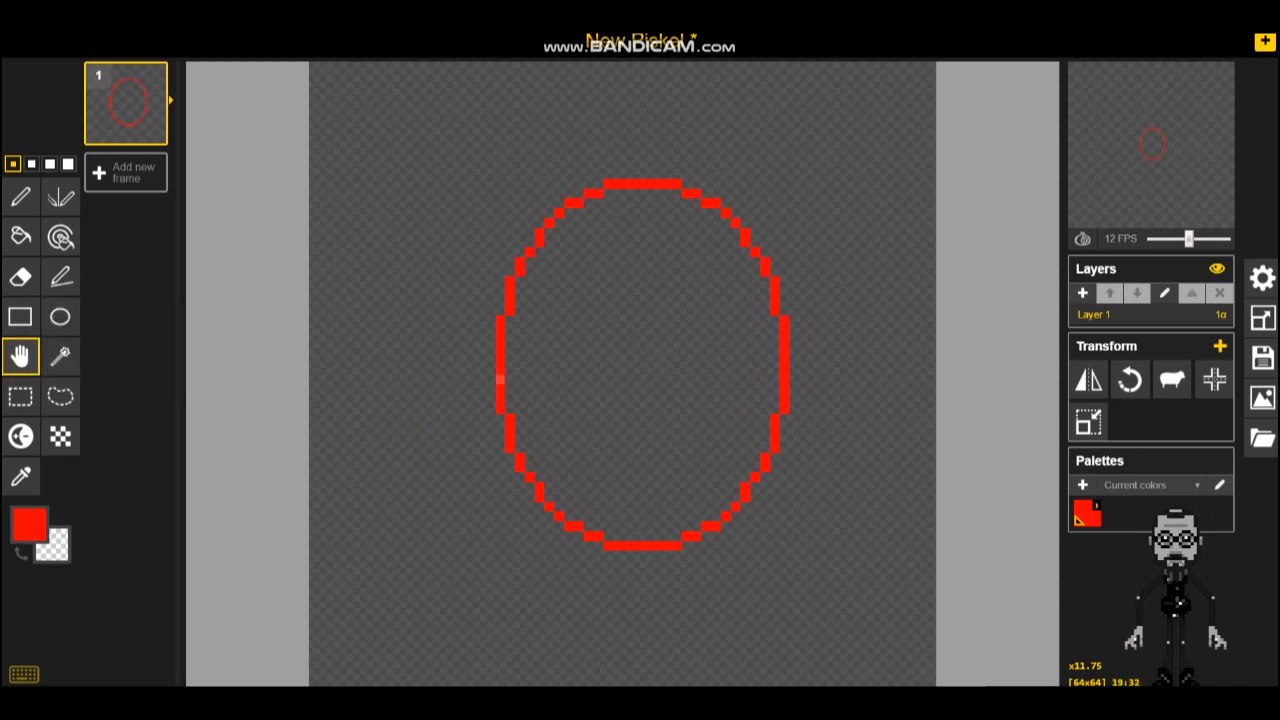
pyautogui.moveTo(500, 380); pyautogui.dragTo(343, 389)
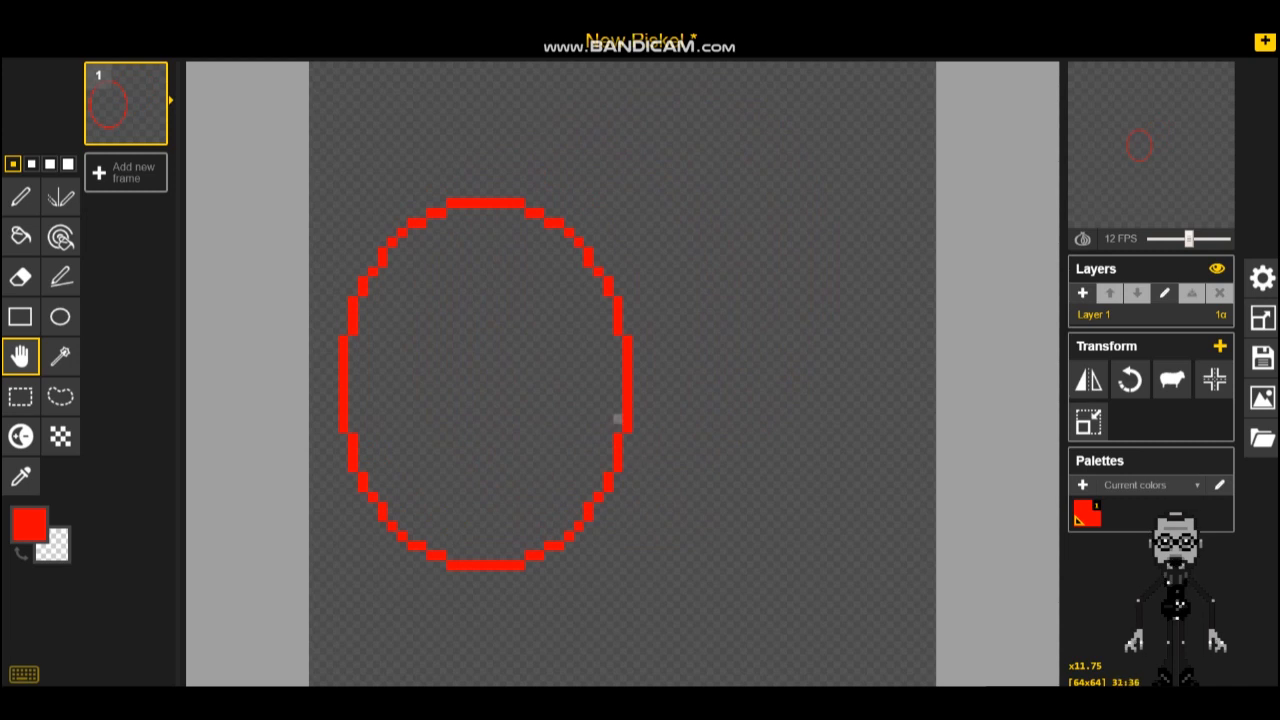
pyautogui.moveTo(622, 412); pyautogui.dragTo(749, 424)
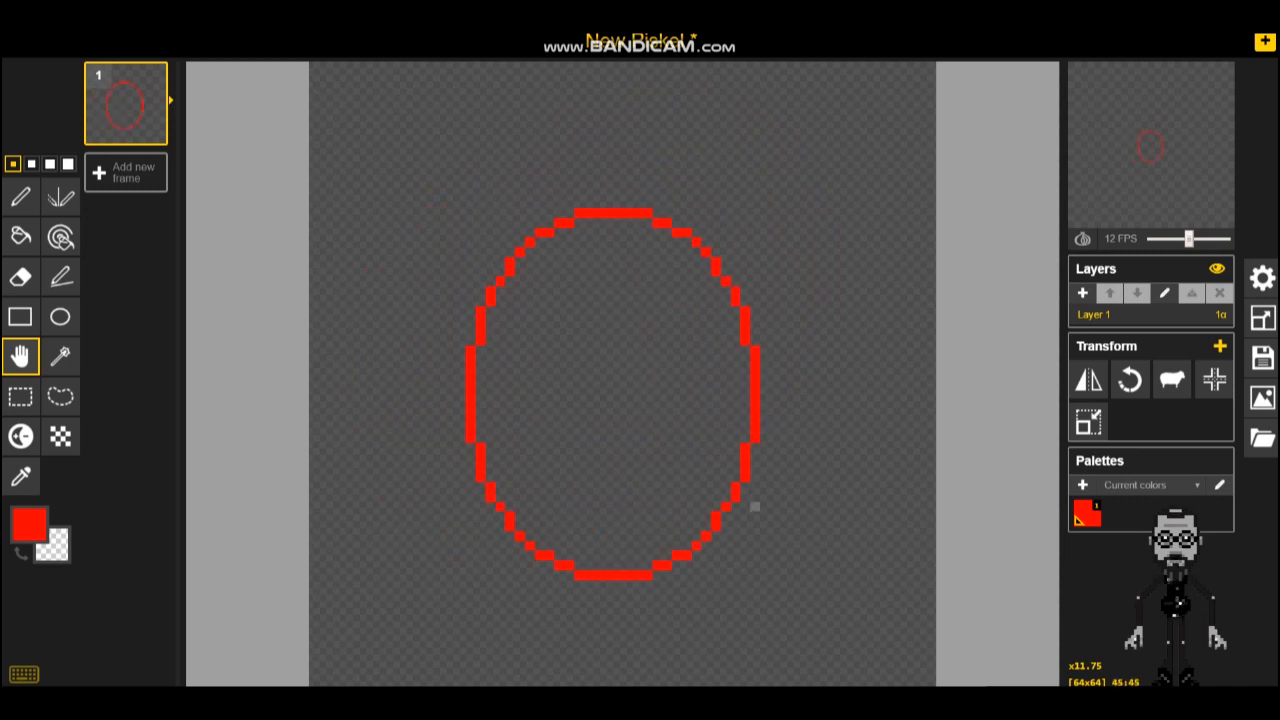
pyautogui.hotkey('ctrl', 'z')
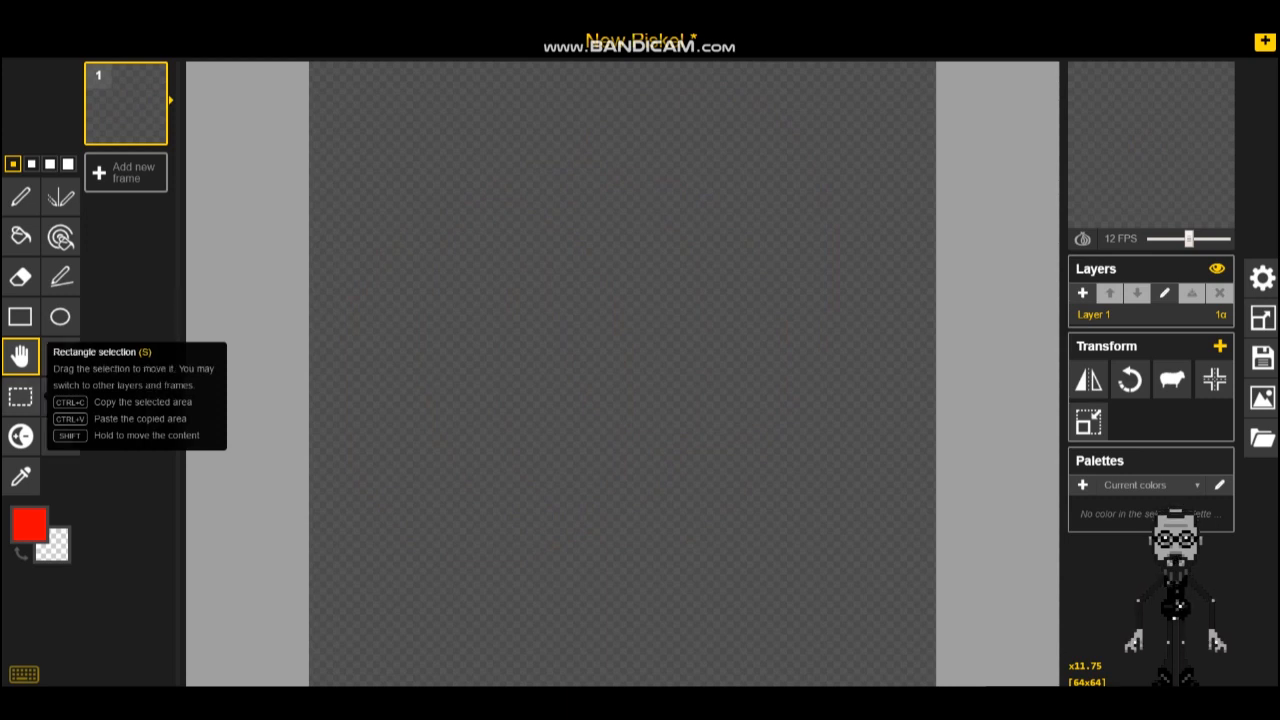
# Step: Select a large curved freehand region across the canvas with the Lasso selection, and drop that selection
pyautogui.click(20, 397)
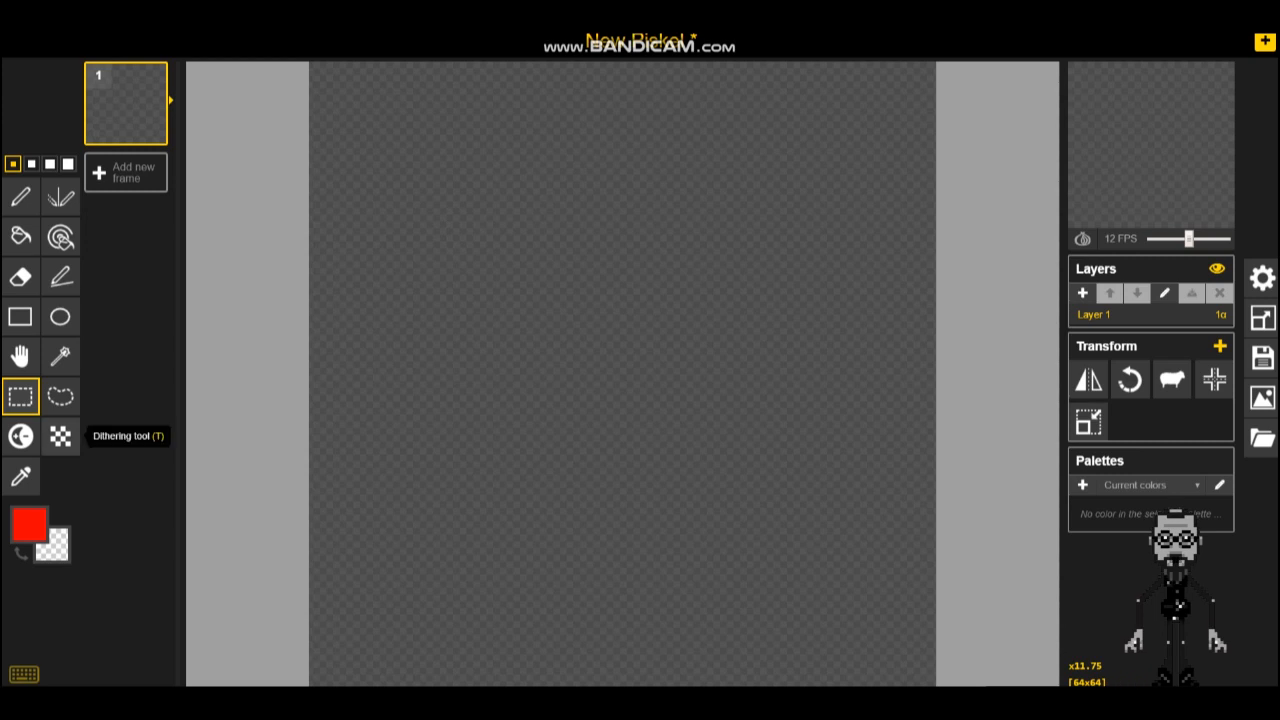
pyautogui.click(60, 397)
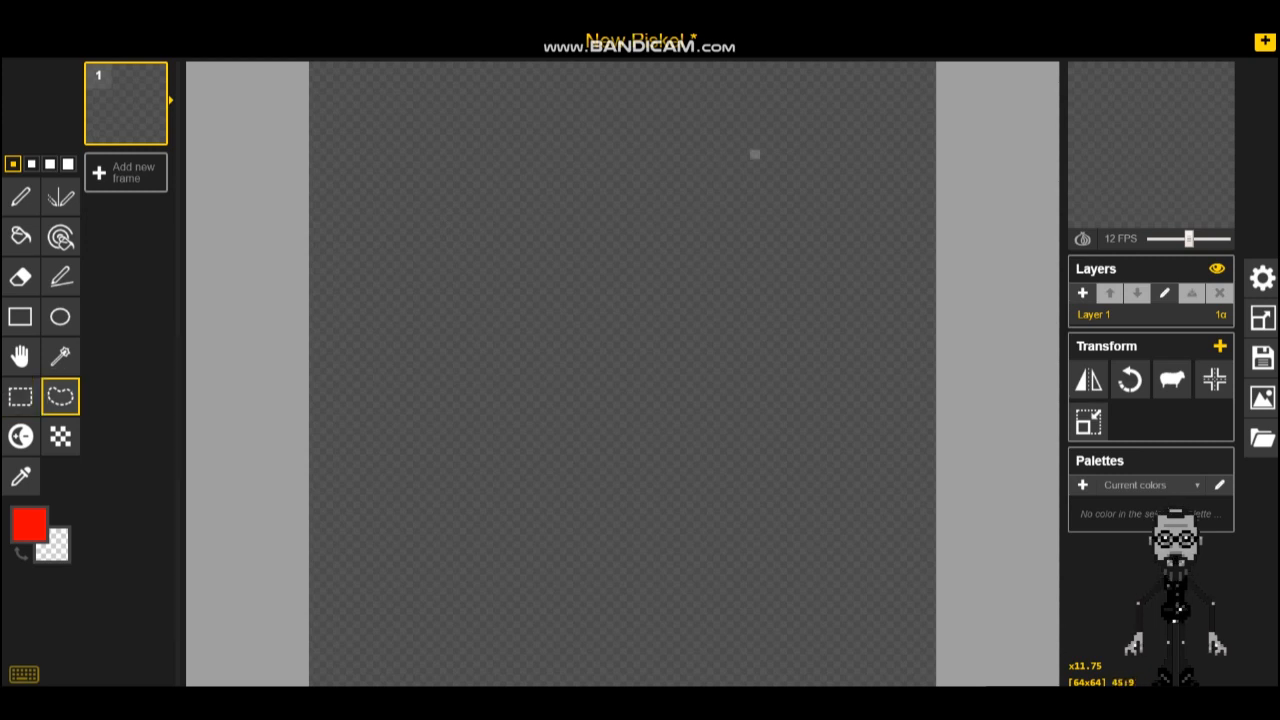
pyautogui.moveTo(742, 176)
pyautogui.mouseDown()
pyautogui.moveTo(568, 125)
pyautogui.moveTo(401, 203)
pyautogui.moveTo(363, 350)
pyautogui.moveTo(355, 573)
pyautogui.moveTo(543, 640)
pyautogui.moveTo(513, 383)
pyautogui.moveTo(608, 298)
pyautogui.moveTo(863, 378)
pyautogui.moveTo(715, 162)
pyautogui.mouseUp()
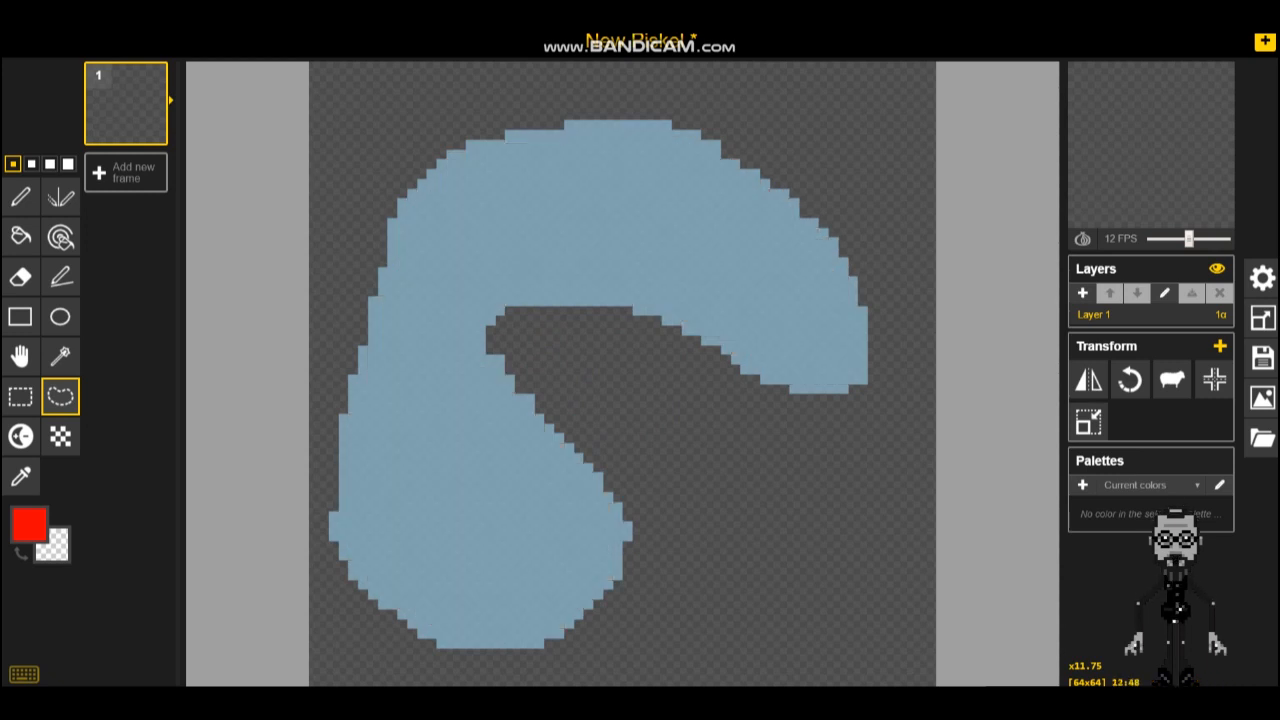
pyautogui.click(676, 398)
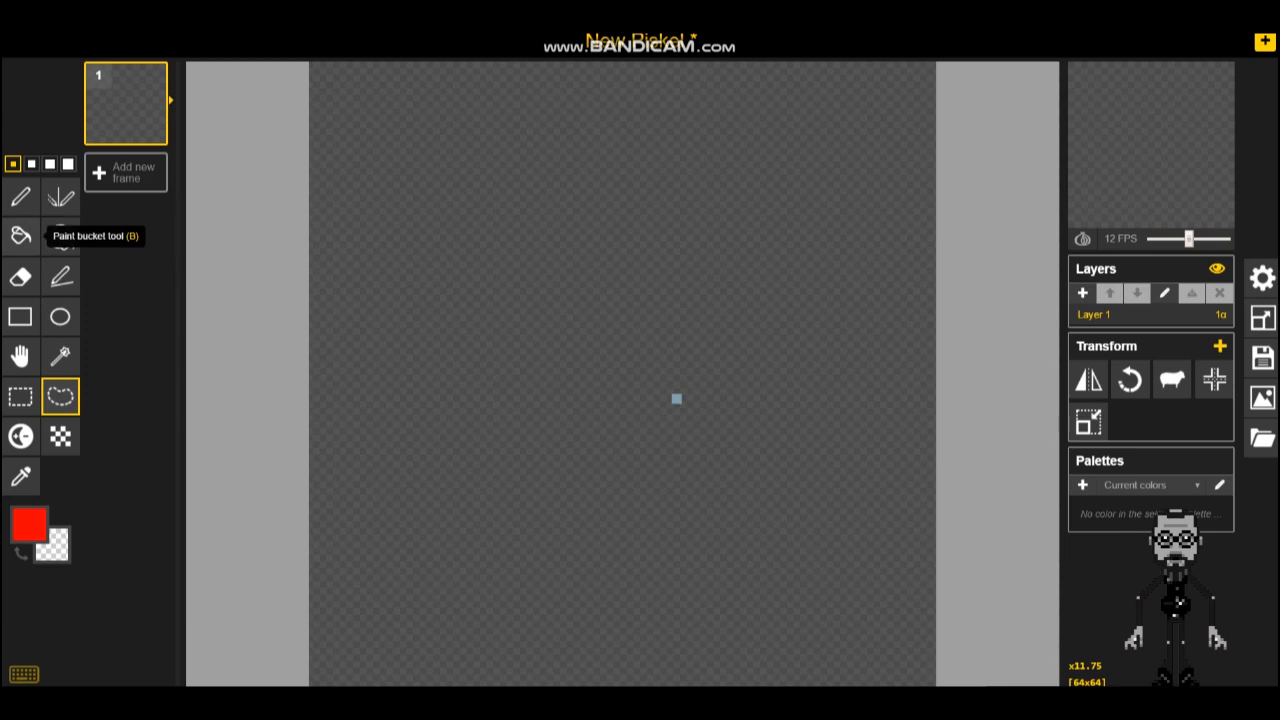
# Step: Fill the whole canvas with red using the Paint bucket, activate the Color picker, and undo the fill
pyautogui.click(21, 236)
pyautogui.click(617, 300)
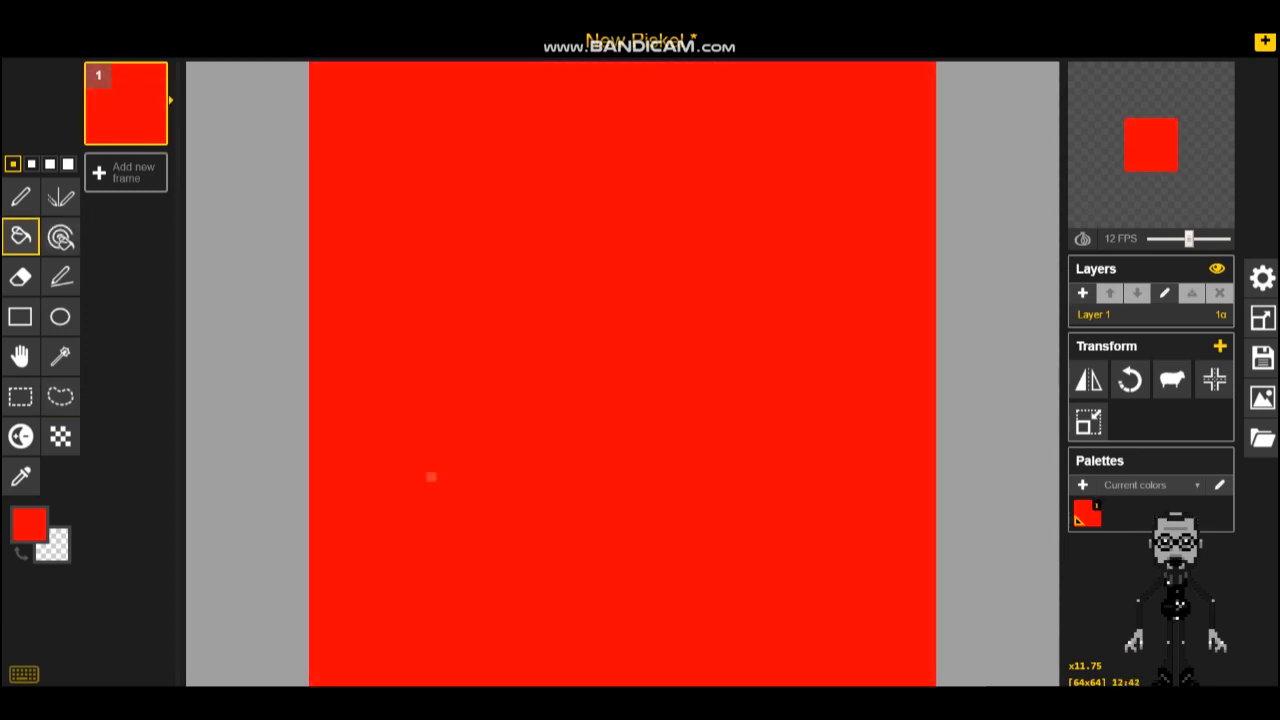
pyautogui.click(21, 476)
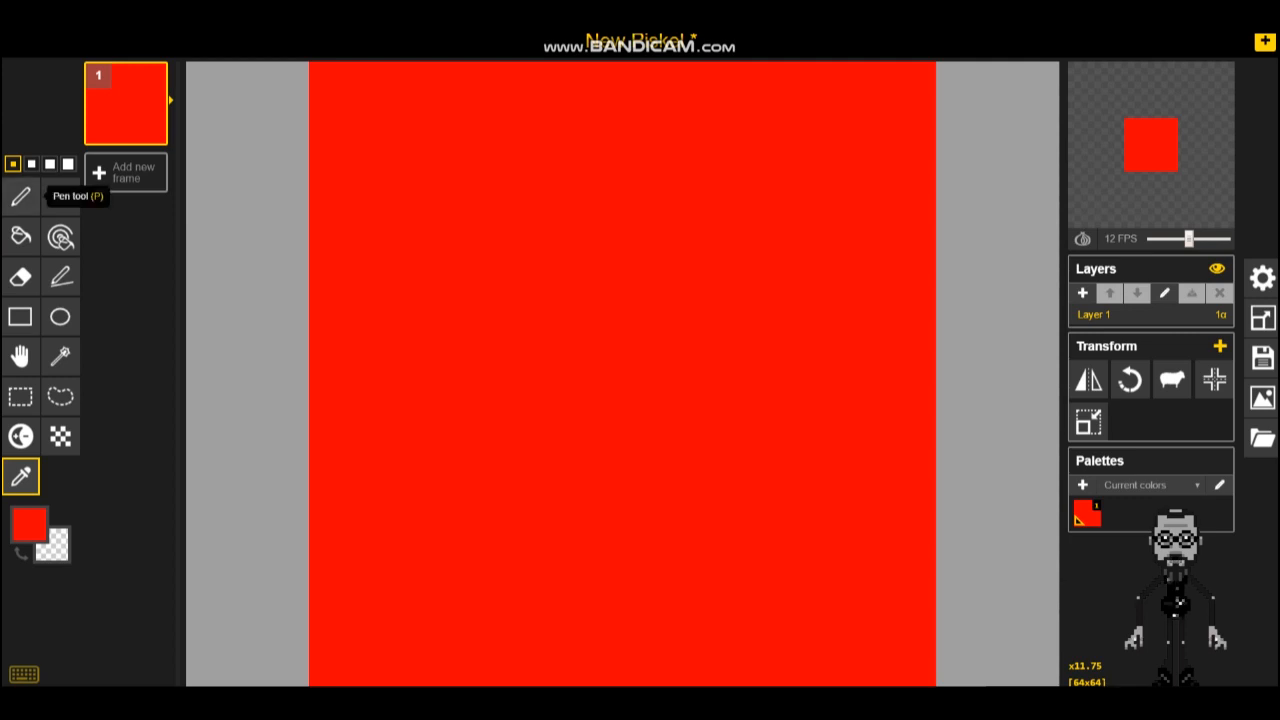
pyautogui.hotkey('ctrl', 'z')
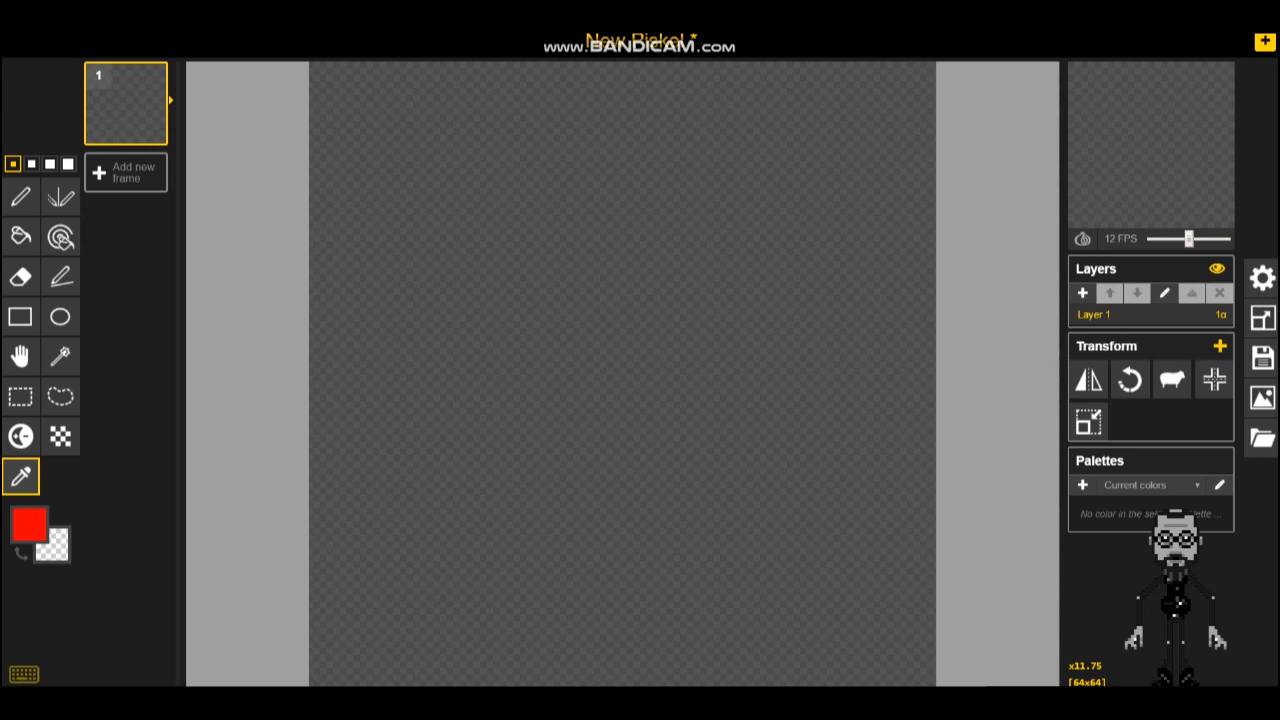
# Step: Set the primary colour to green #00fd08 and fill the whole canvas with it using the Paint bucket
pyautogui.click(29, 524)
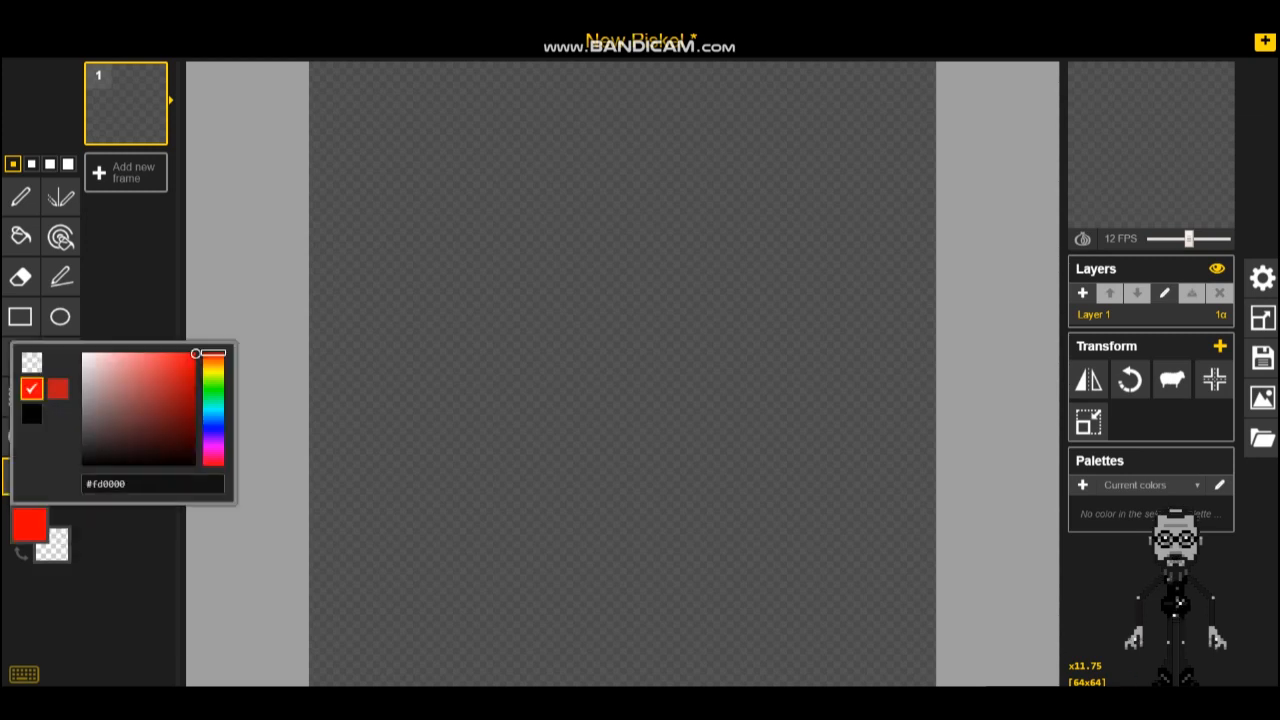
pyautogui.moveTo(213, 378); pyautogui.dragTo(213, 390)
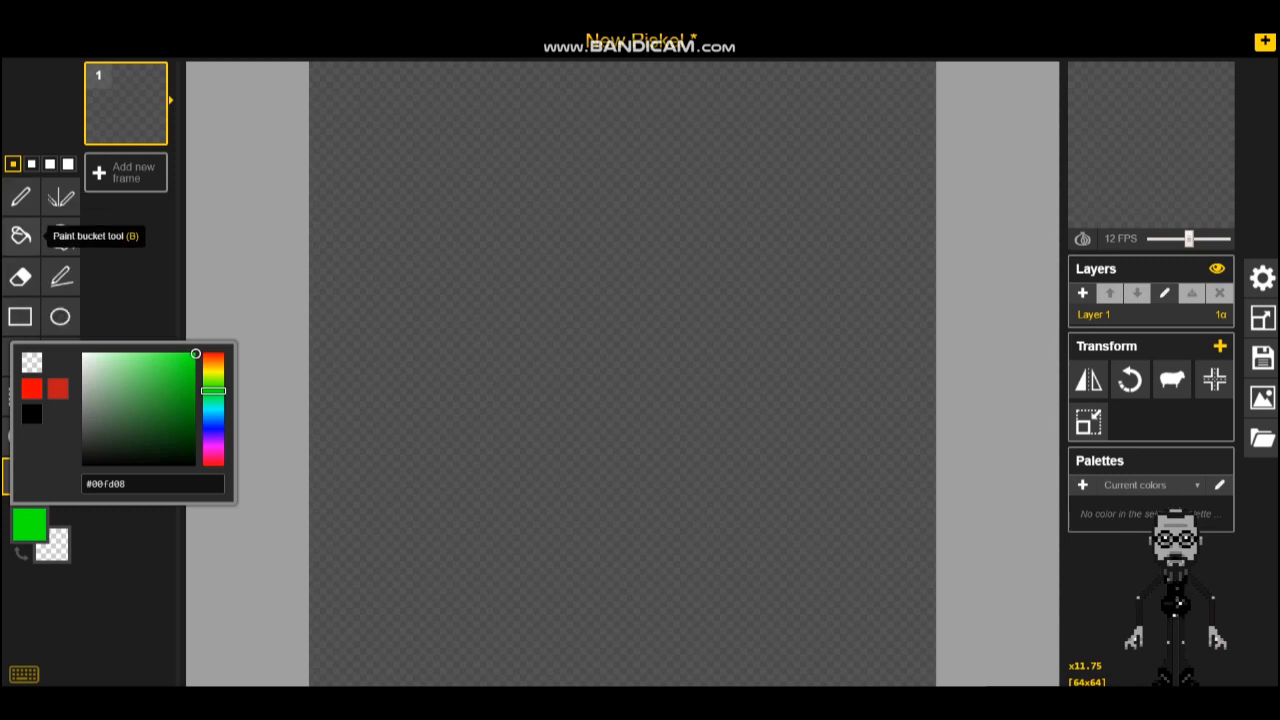
pyautogui.click(22, 238)
pyautogui.click(638, 370)
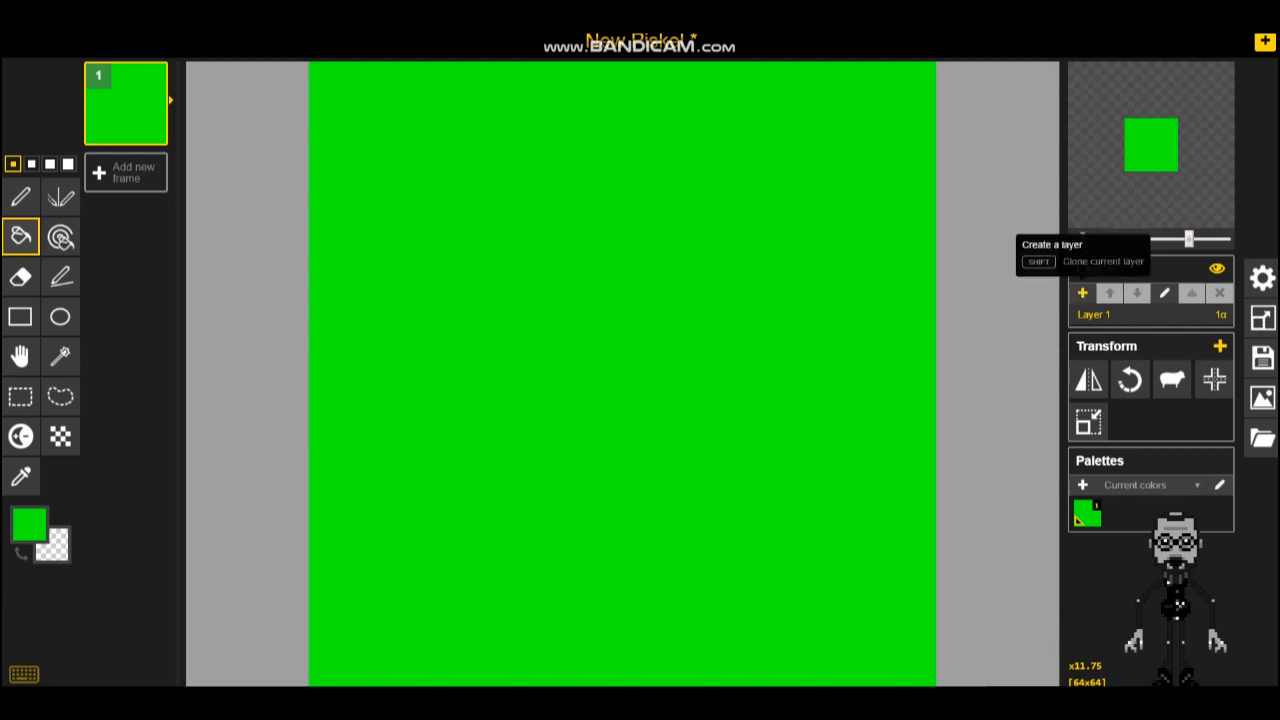
# Step: Add a new layer above the green background layer
pyautogui.click(1082, 292)
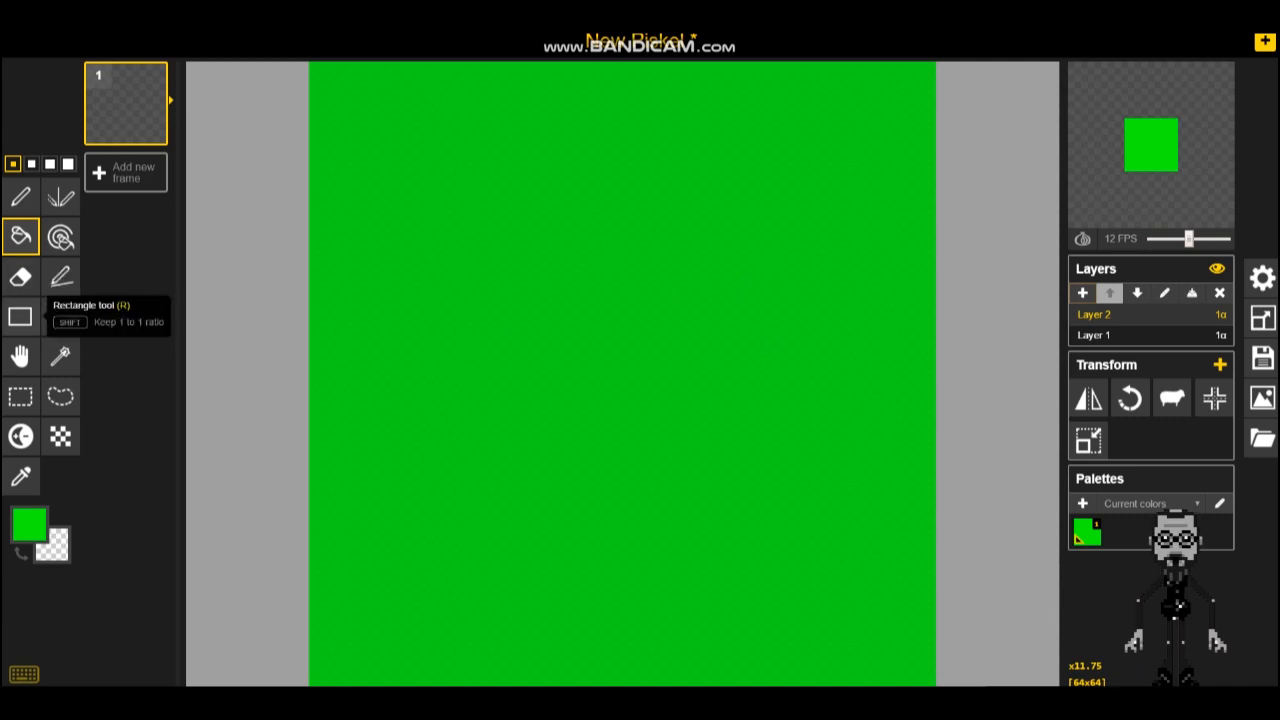
pyautogui.click(20, 316)
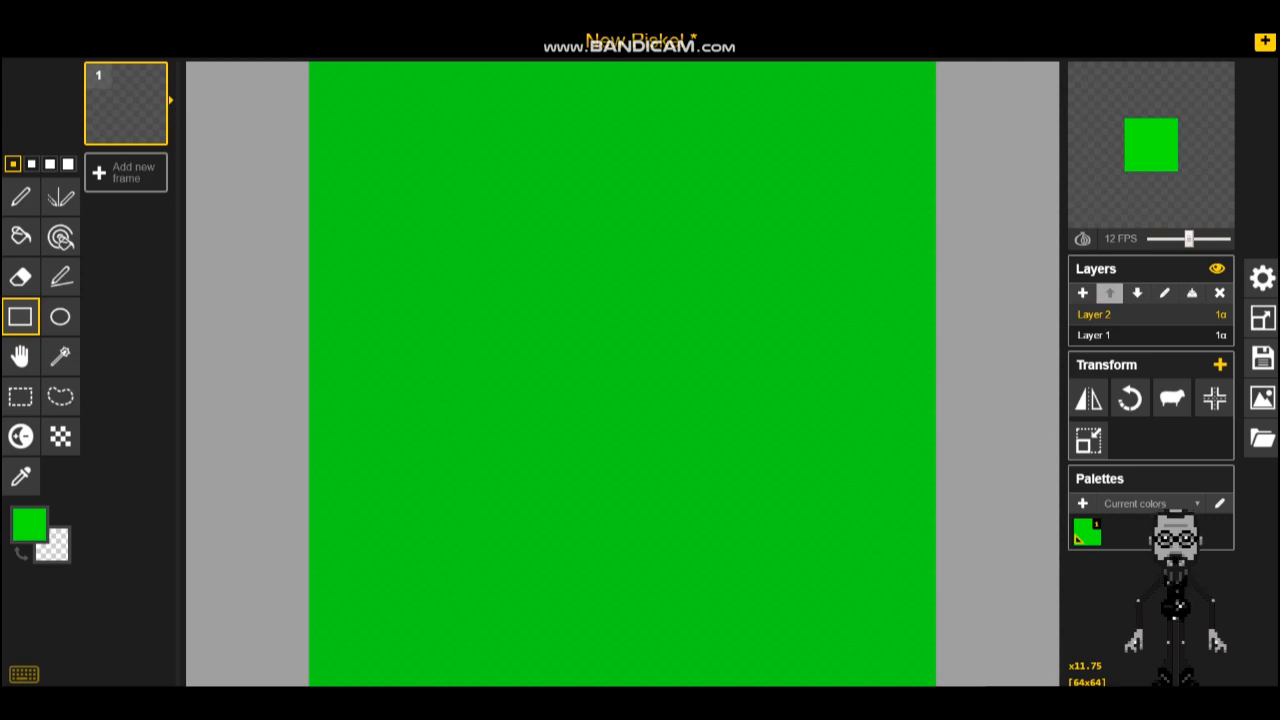
pyautogui.moveTo(315, 624); pyautogui.dragTo(933, 683)
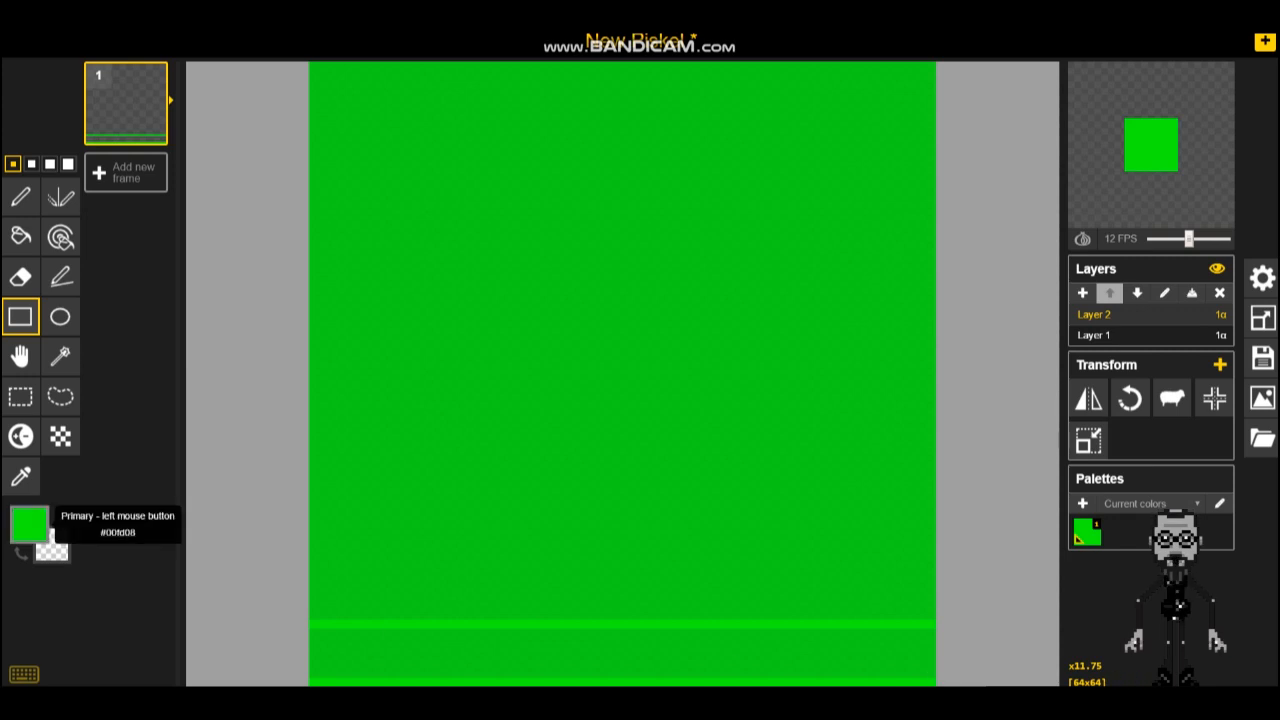
pyautogui.hotkey('ctrl', 'z')
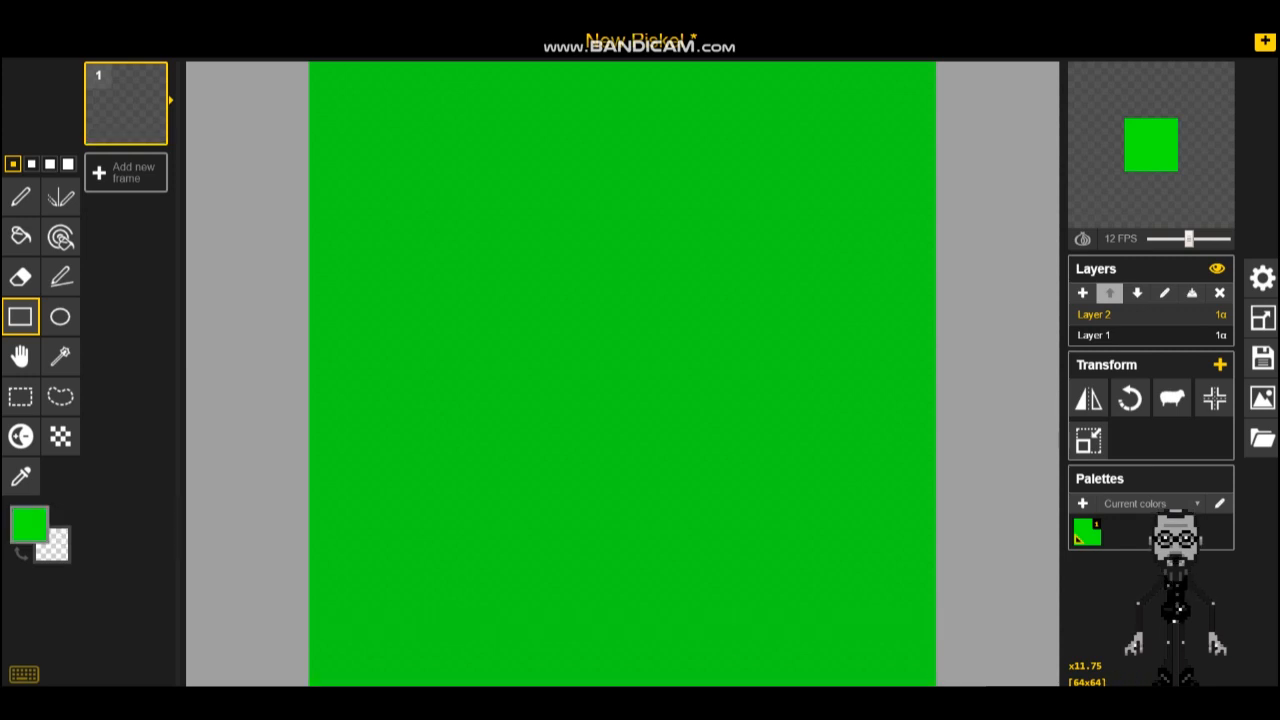
# Step: Set the primary colour to dark green #2a442b and activate the Rectangle tool
pyautogui.click(29, 524)
pyautogui.click(82, 442)
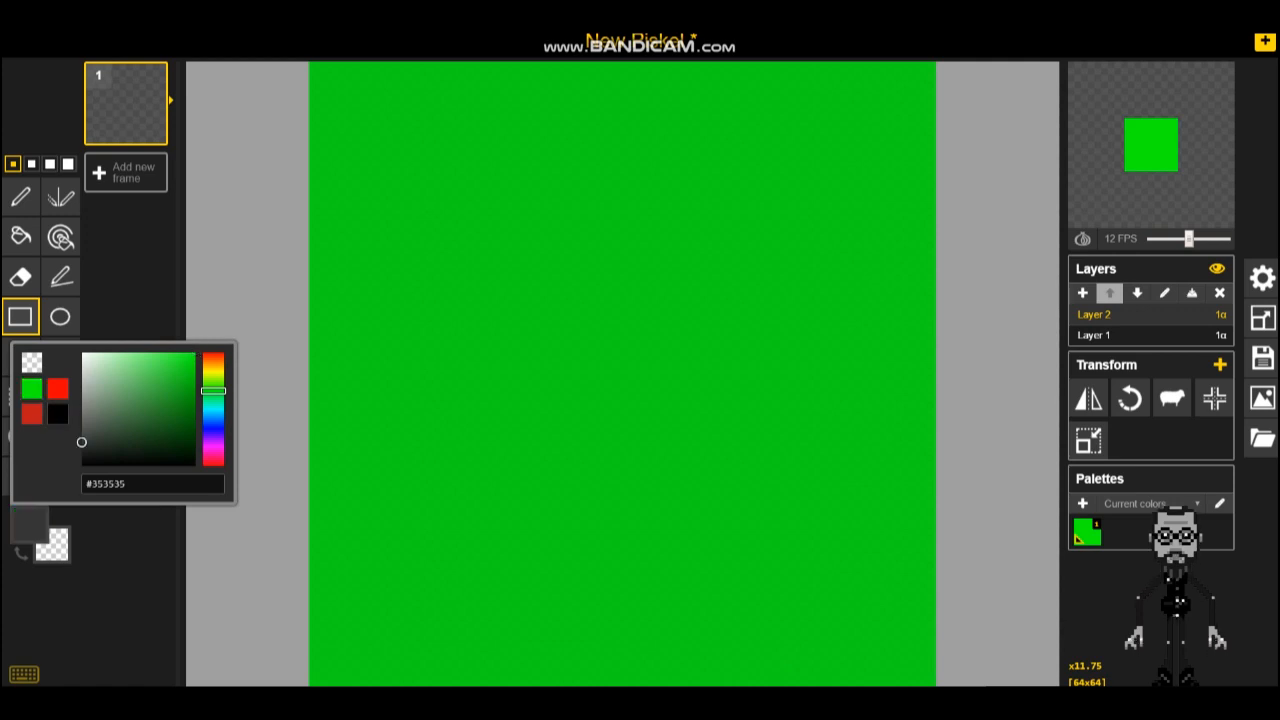
pyautogui.moveTo(82, 442); pyautogui.dragTo(125, 435)
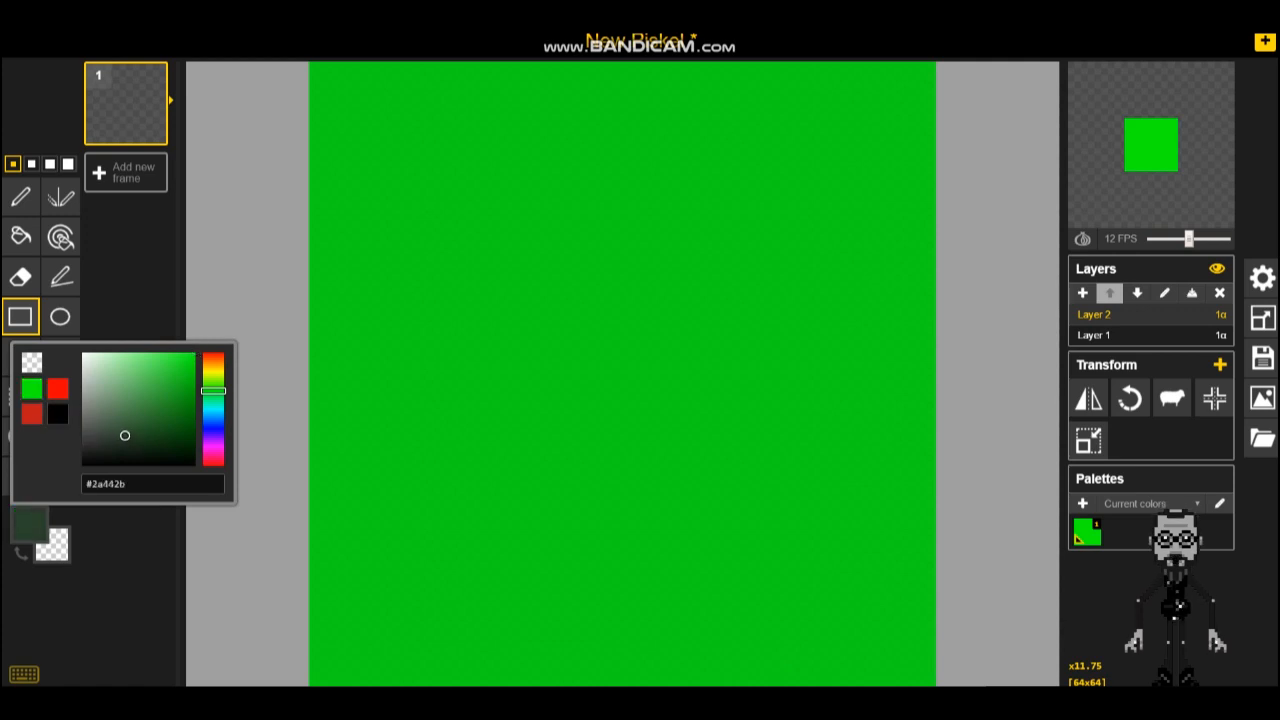
pyautogui.click(20, 316)
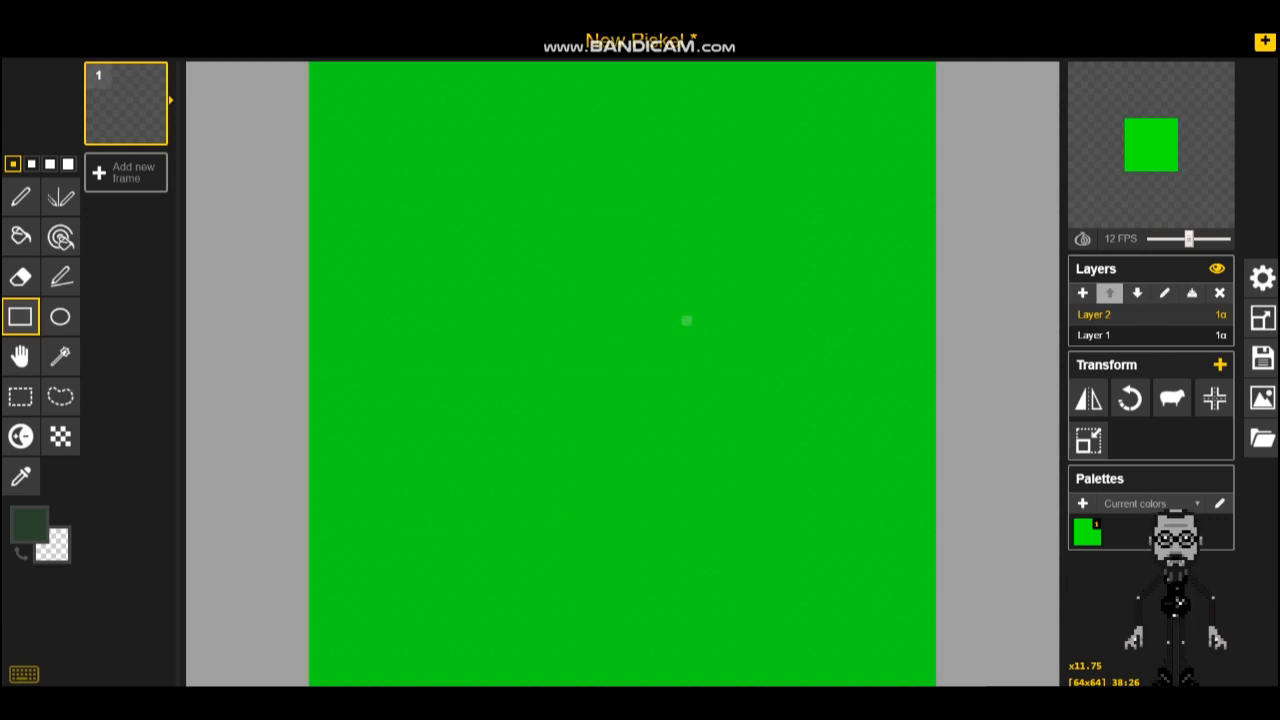
# Step: Draw a full-width rectangle from row 51 down to the canvas's bottom edge, and fill its inside with the dark green
pyautogui.scroll(-5, 686, 320)
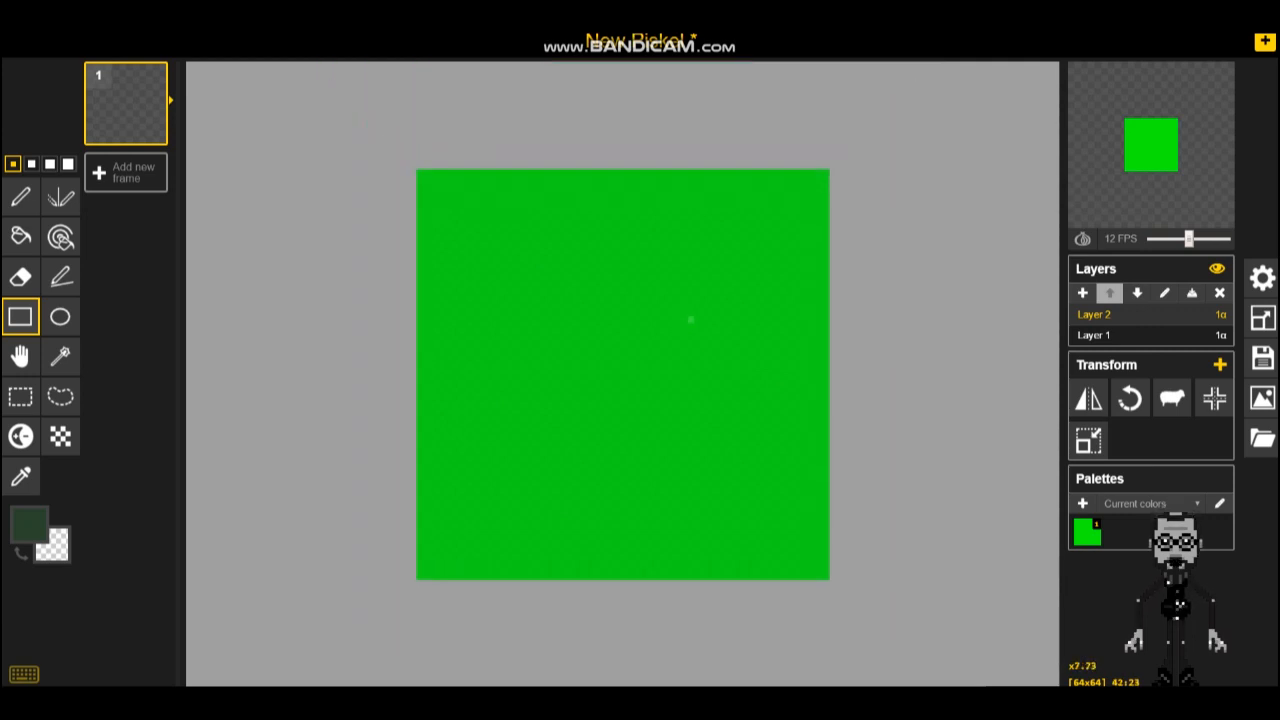
pyautogui.scroll(6, 690, 320)
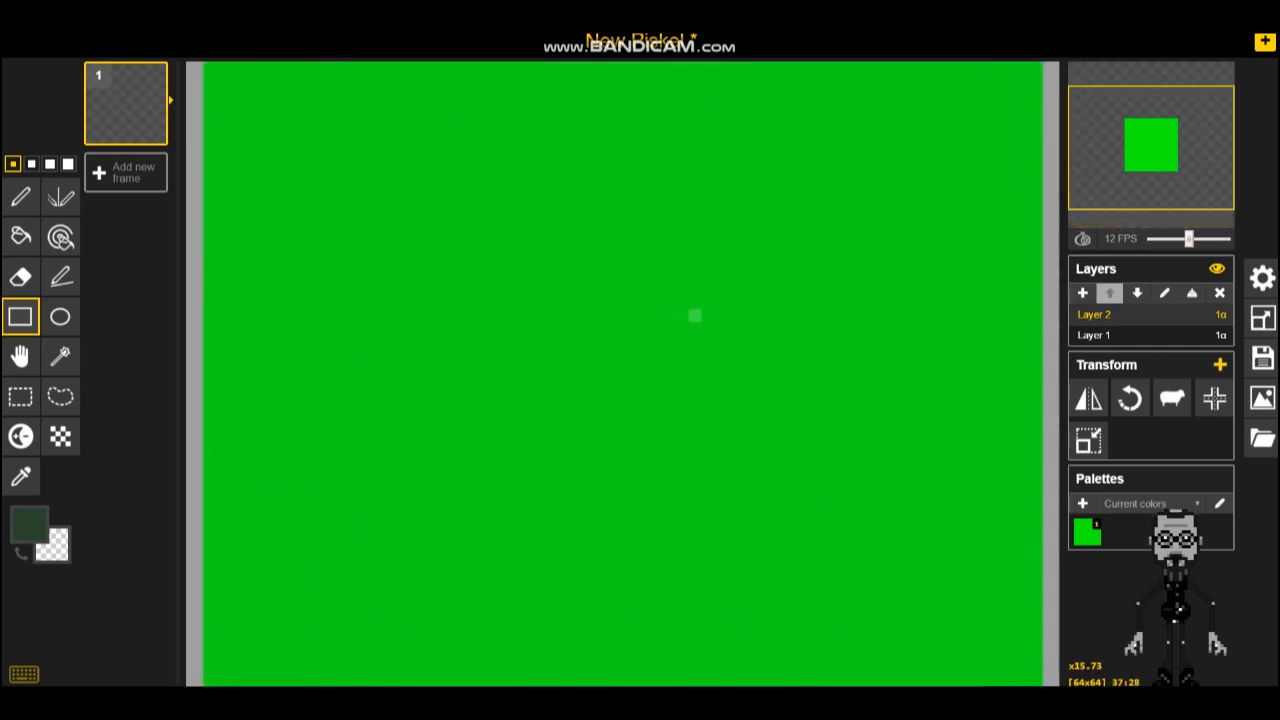
pyautogui.scroll(-4, 693, 317)
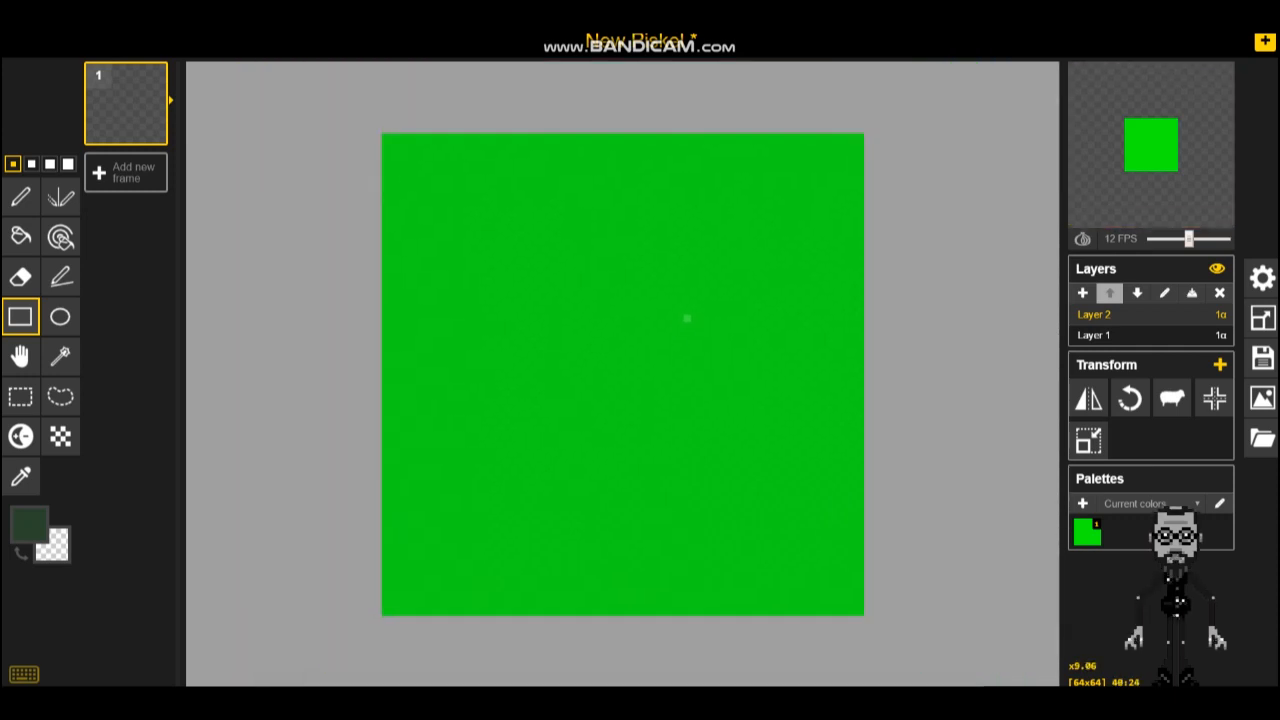
pyautogui.scroll(-1, 687, 318)
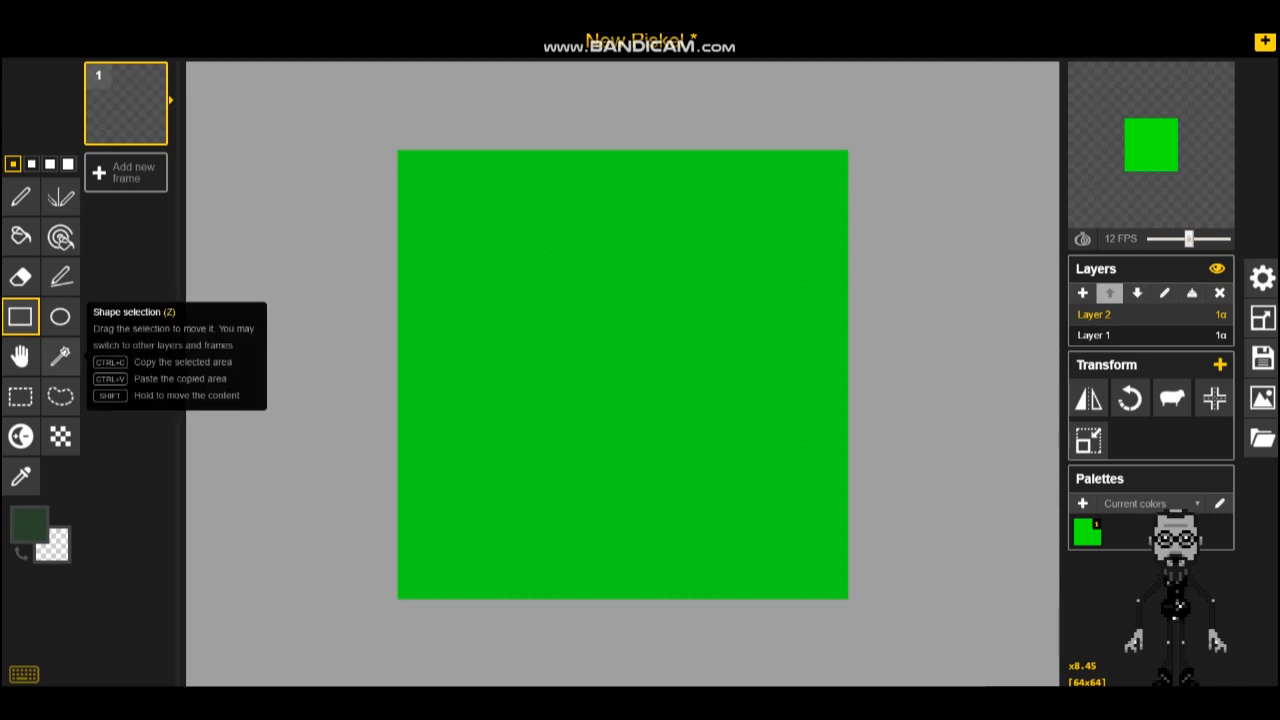
pyautogui.moveTo(398, 511); pyautogui.dragTo(848, 512)
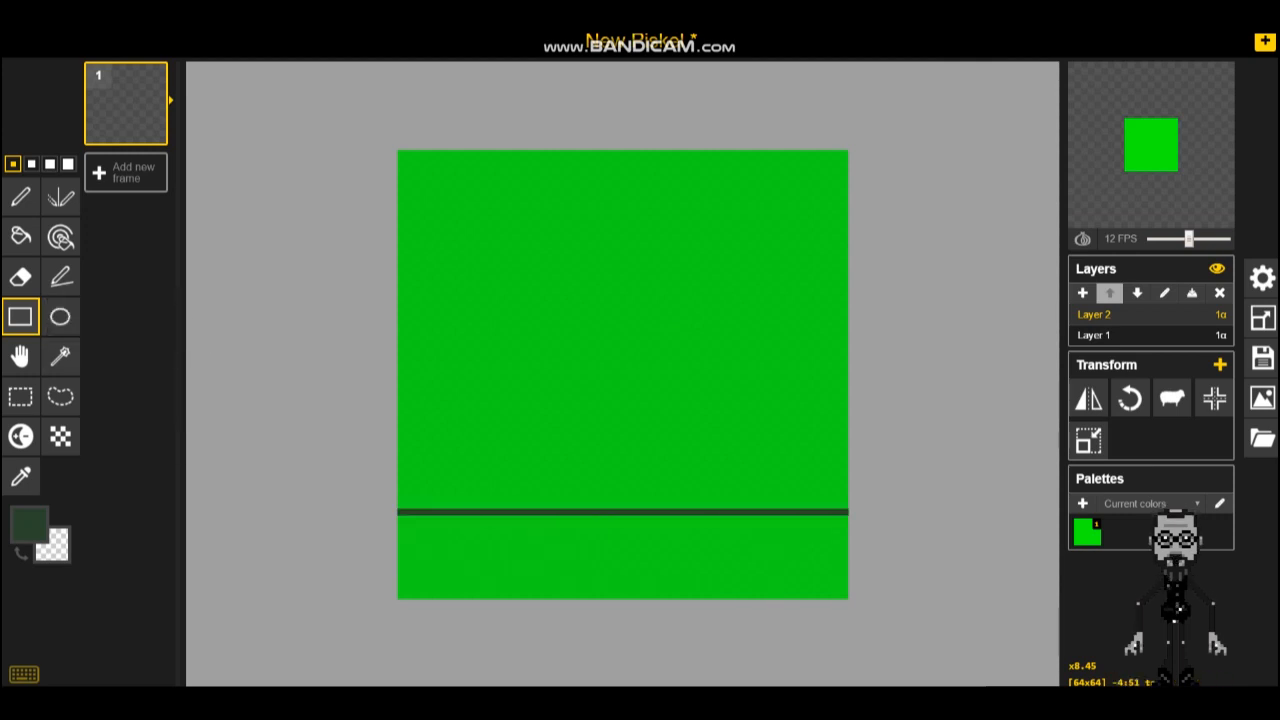
pyautogui.moveTo(373, 512); pyautogui.dragTo(870, 596)
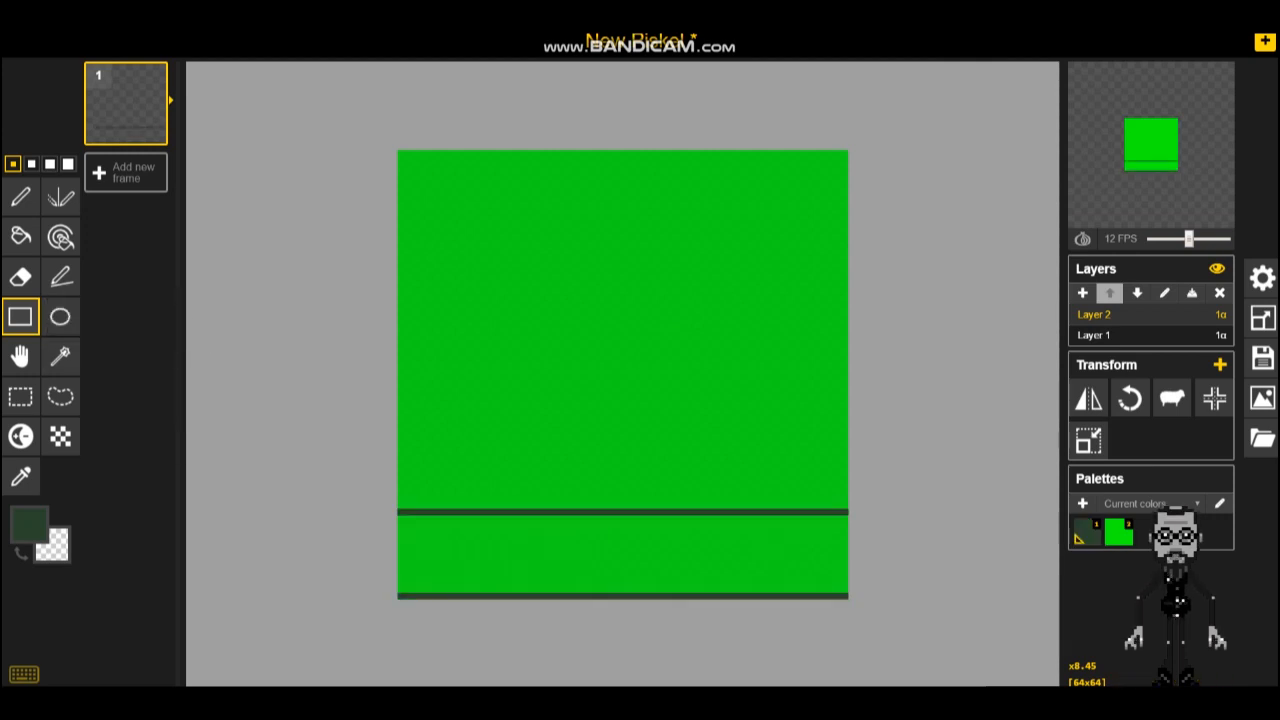
pyautogui.click(20, 236)
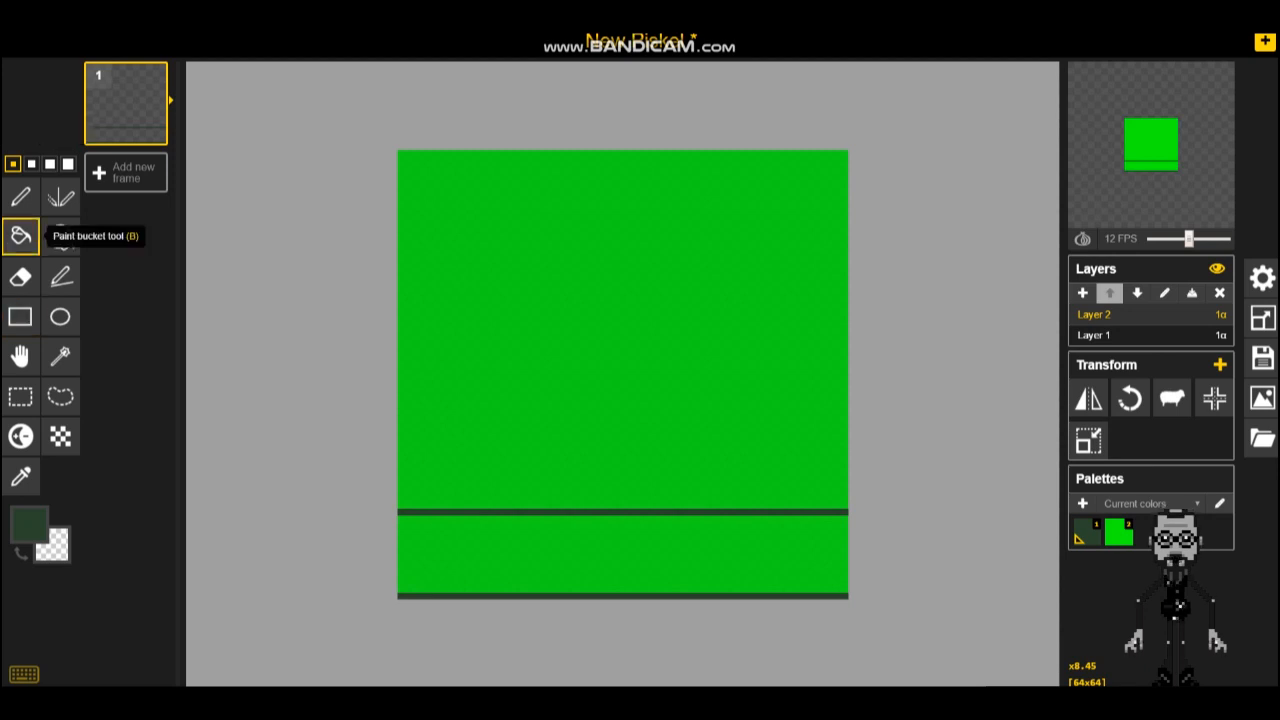
pyautogui.click(583, 555)
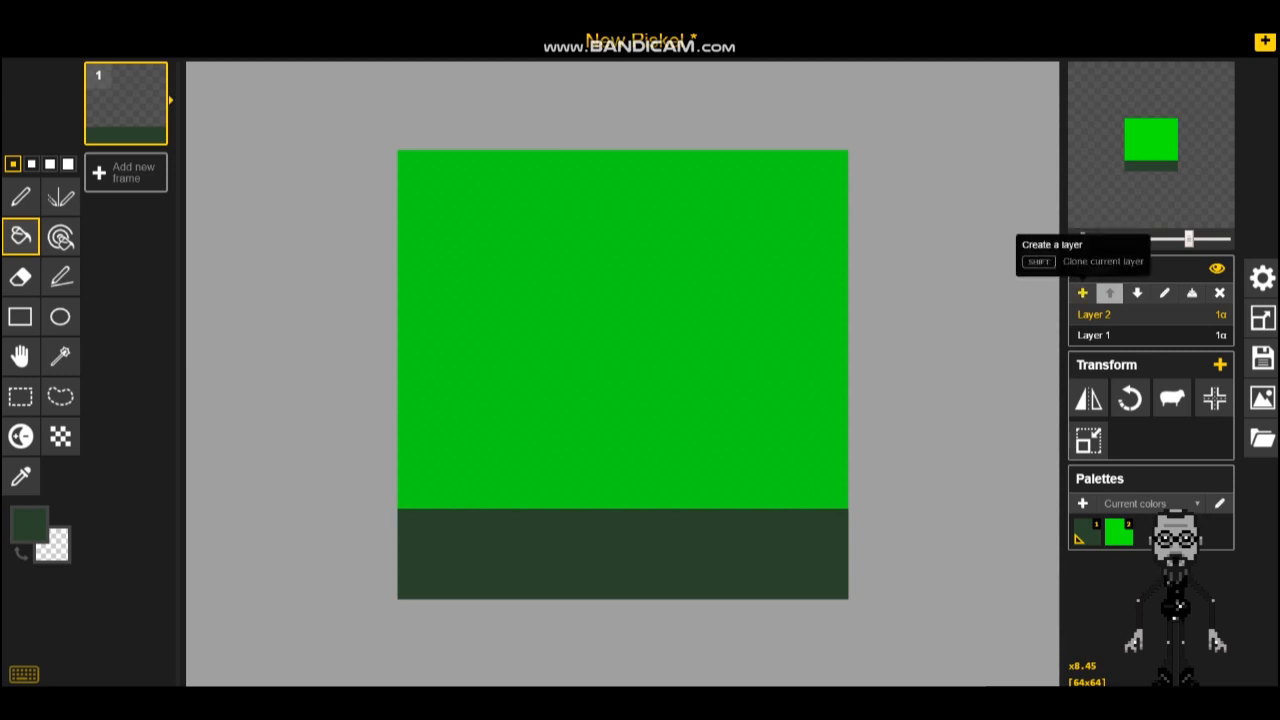
# Step: Add a third layer on top and set the primary colour to red, rgb(253, 0, 0)
pyautogui.click(1082, 292)
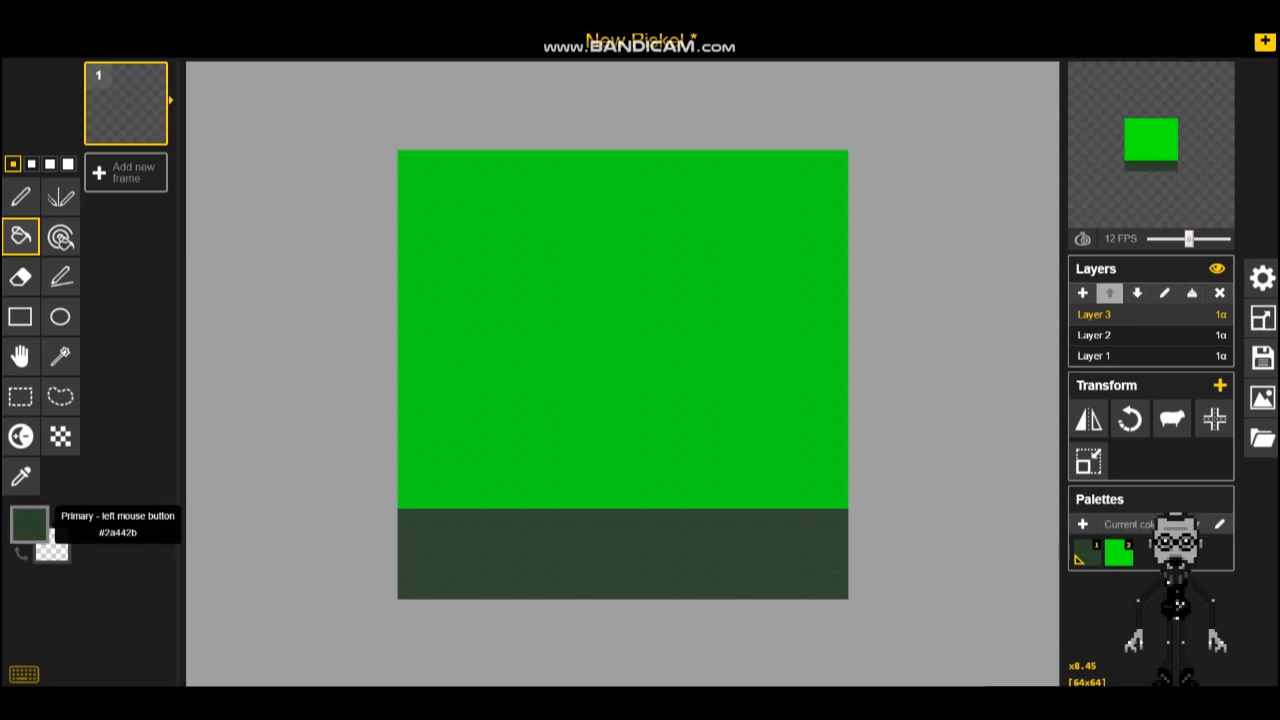
pyautogui.click(45, 525)
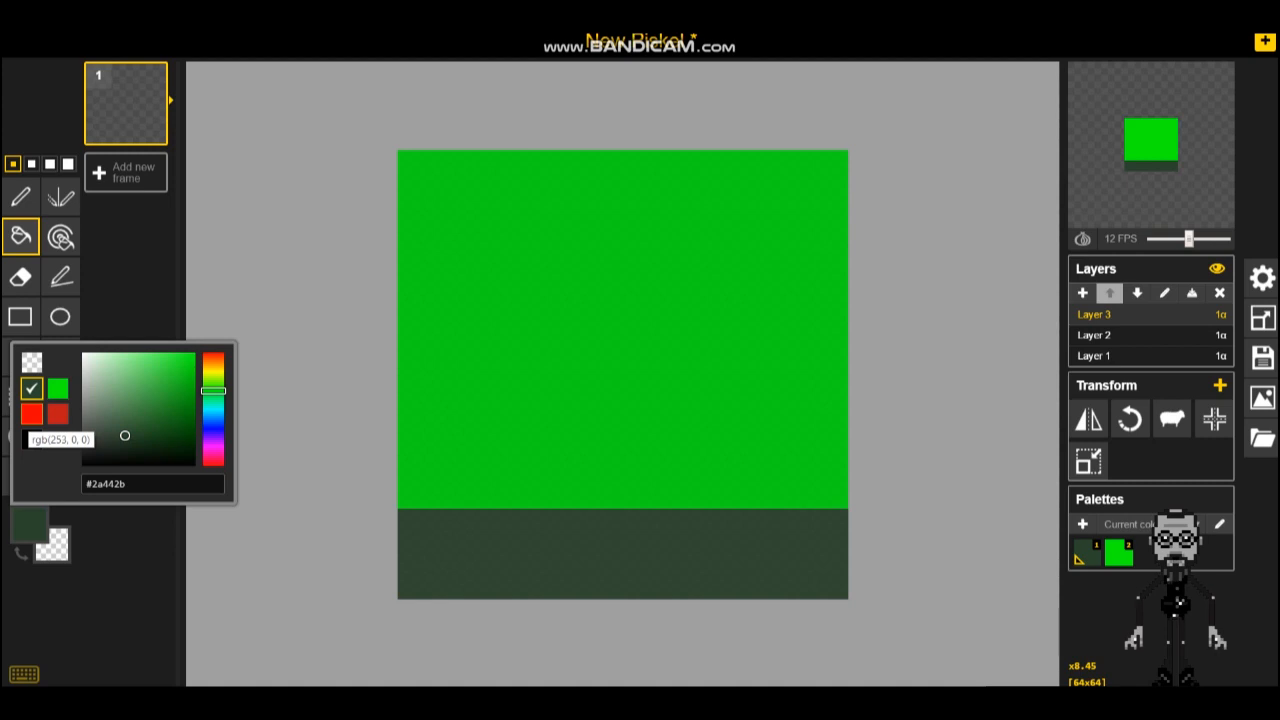
pyautogui.click(31, 413)
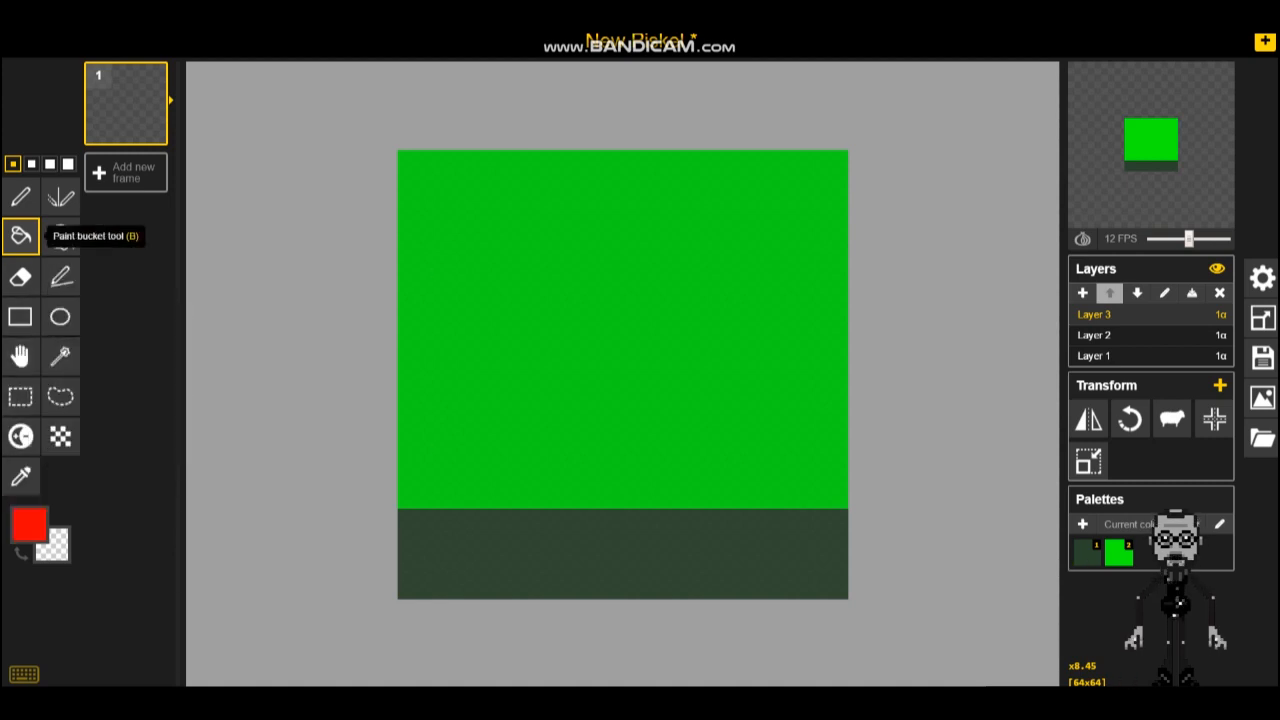
# Step: Draw a circle about 14 by 13 px in the upper middle of the green area, and fill it with red
pyautogui.click(60, 316)
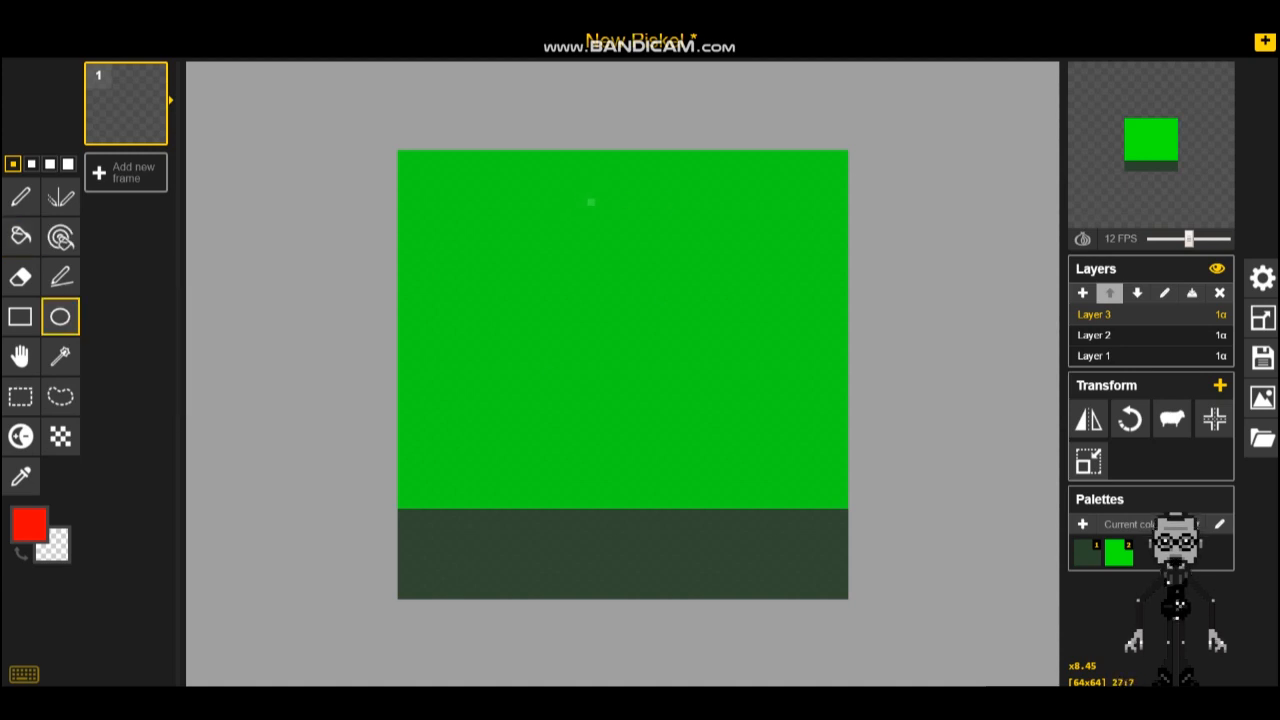
pyautogui.moveTo(591, 201); pyautogui.dragTo(686, 290)
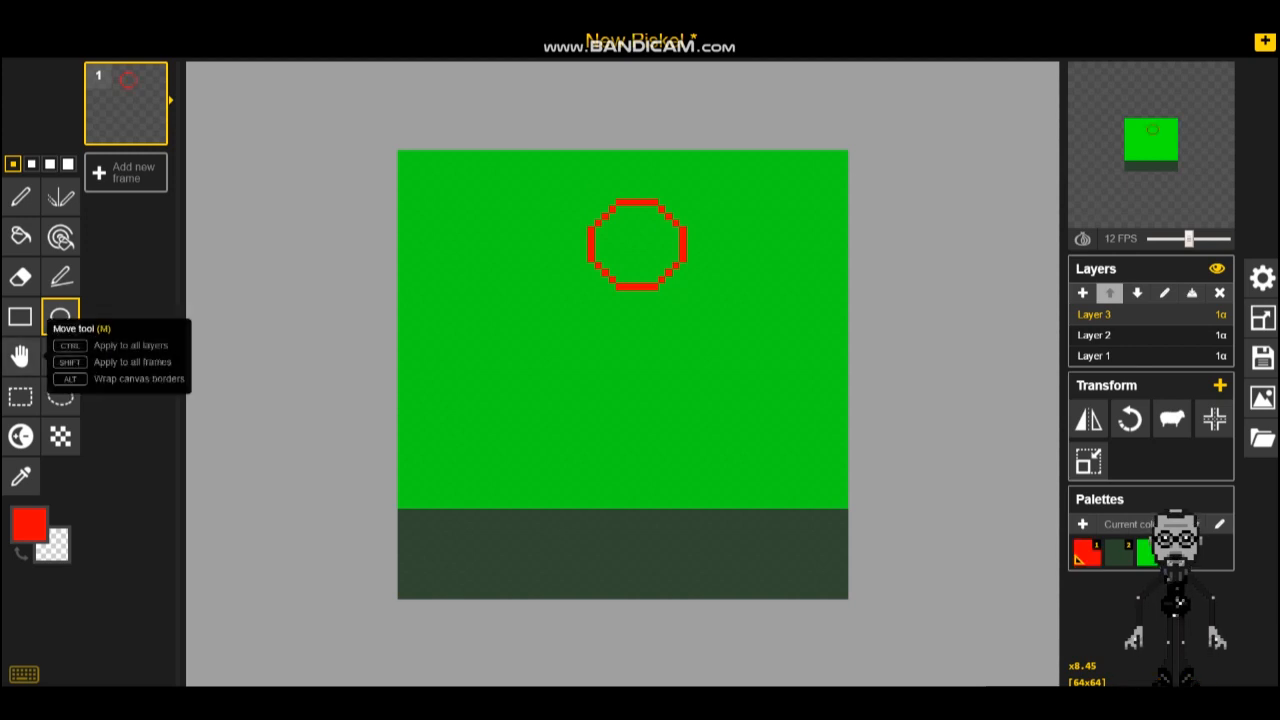
pyautogui.click(20, 236)
pyautogui.click(650, 258)
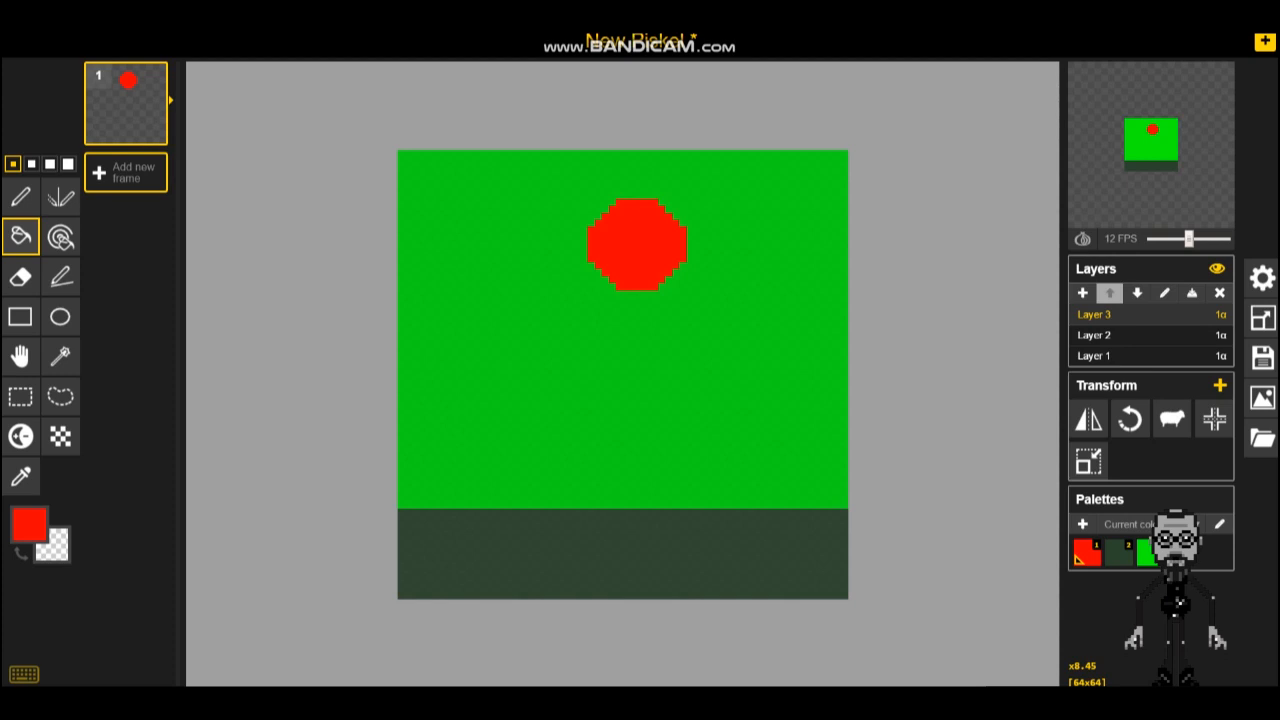
pyautogui.click(125, 172)
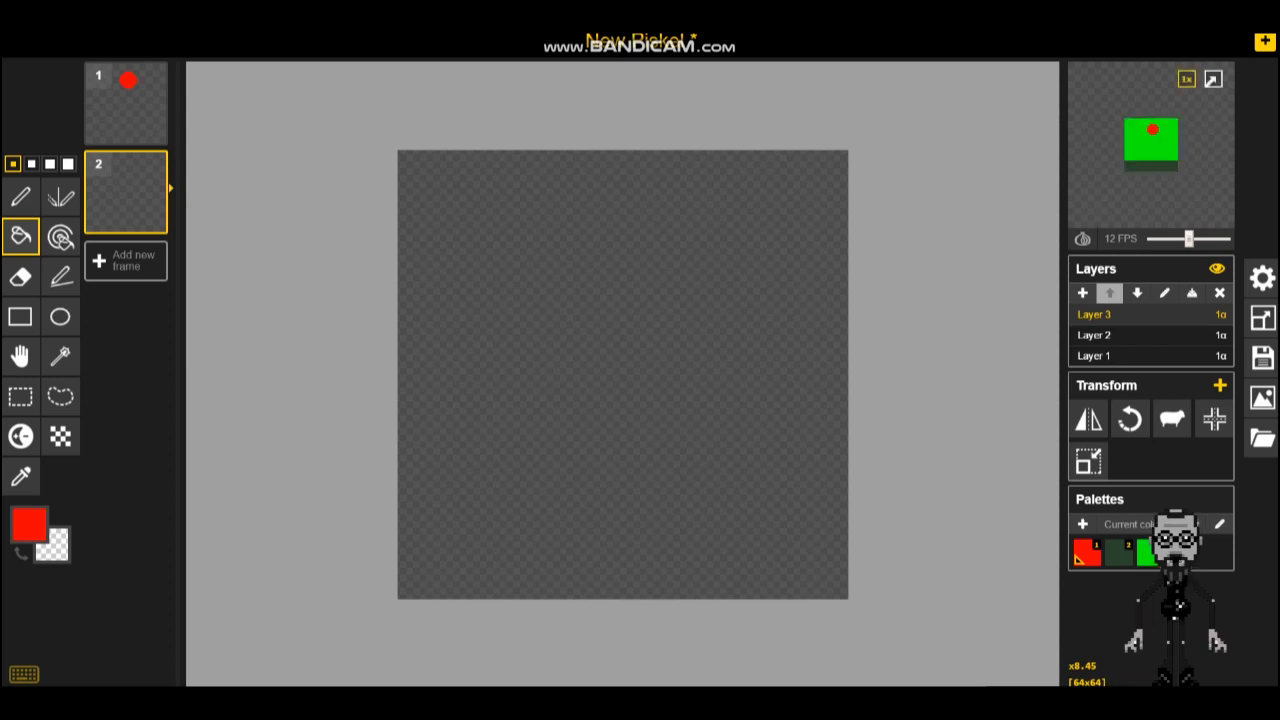
pyautogui.moveTo(153, 164)
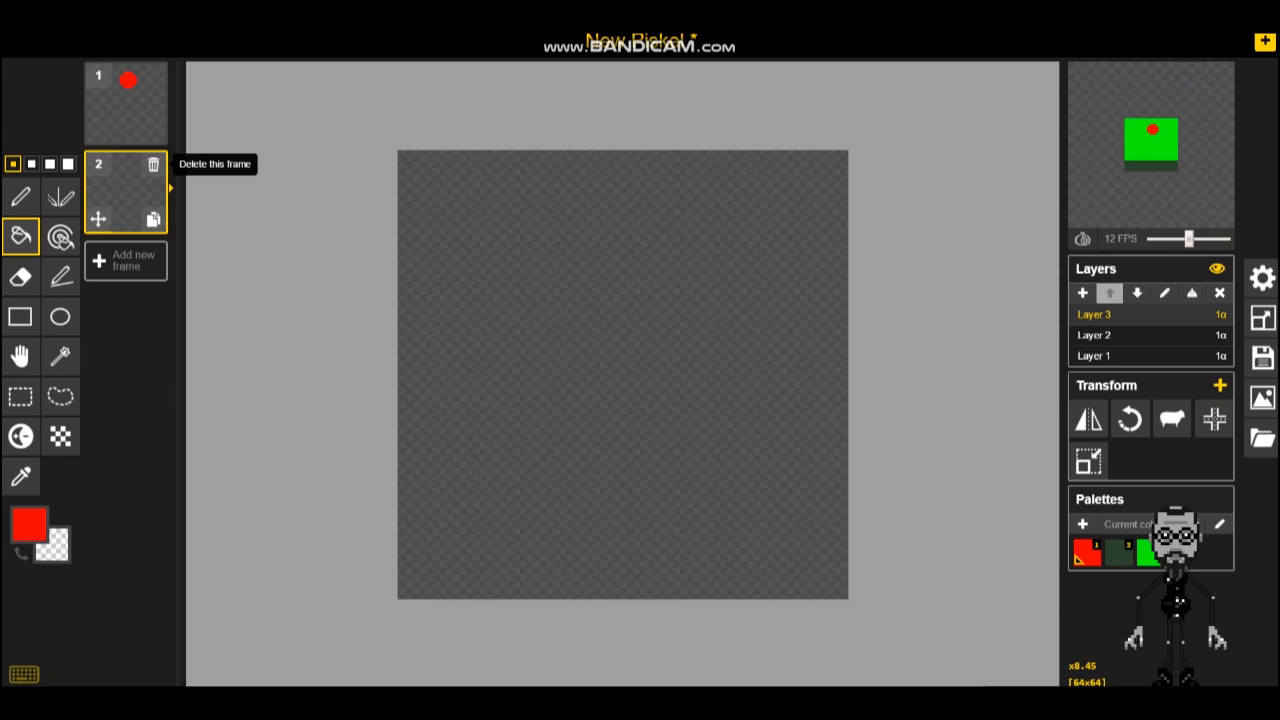
pyautogui.click(153, 164)
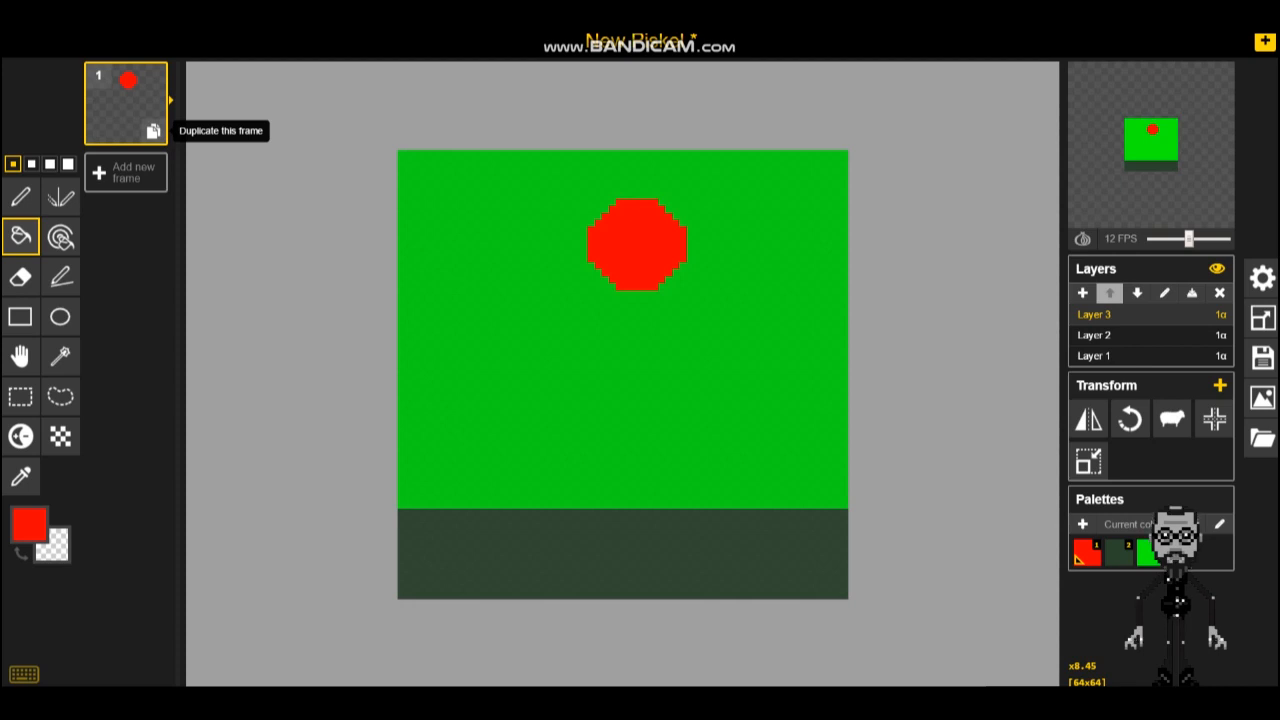
# Step: Duplicate frame 1 and move the red circle on Layer 3 down about 3 px in the copy
pyautogui.click(153, 131)
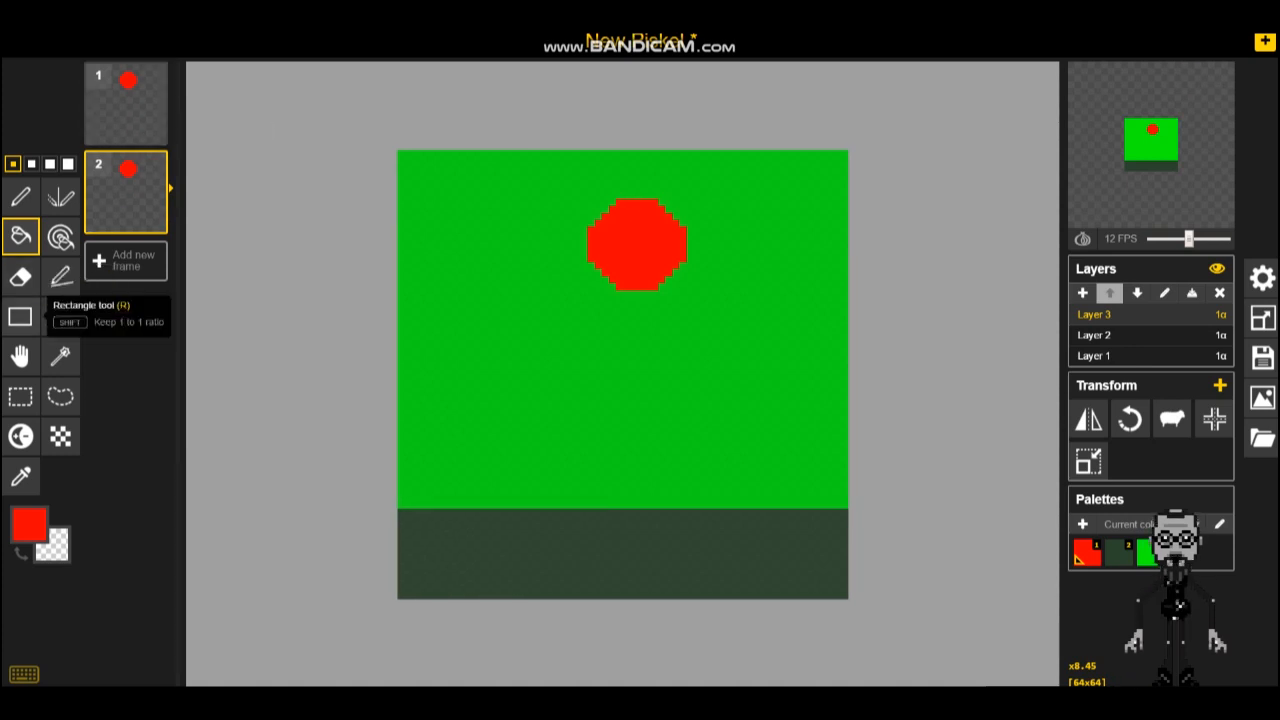
pyautogui.click(20, 356)
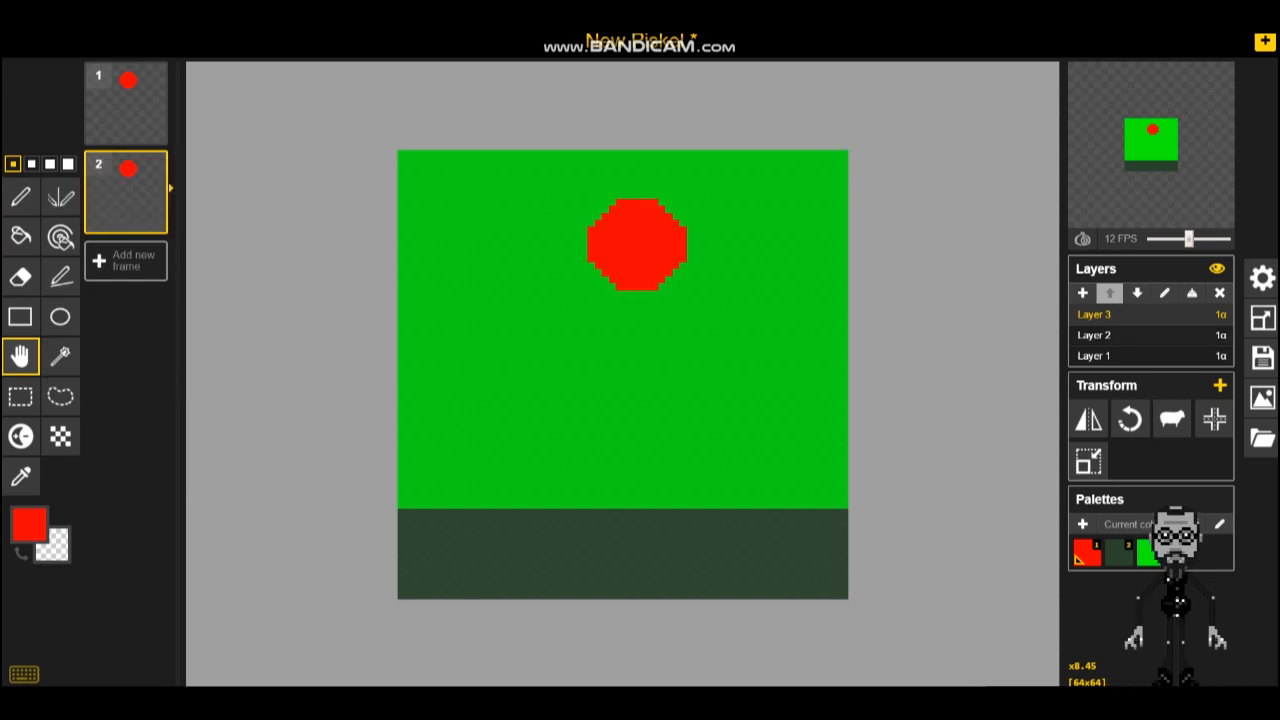
pyautogui.click(1150, 335)
pyautogui.click(1150, 355)
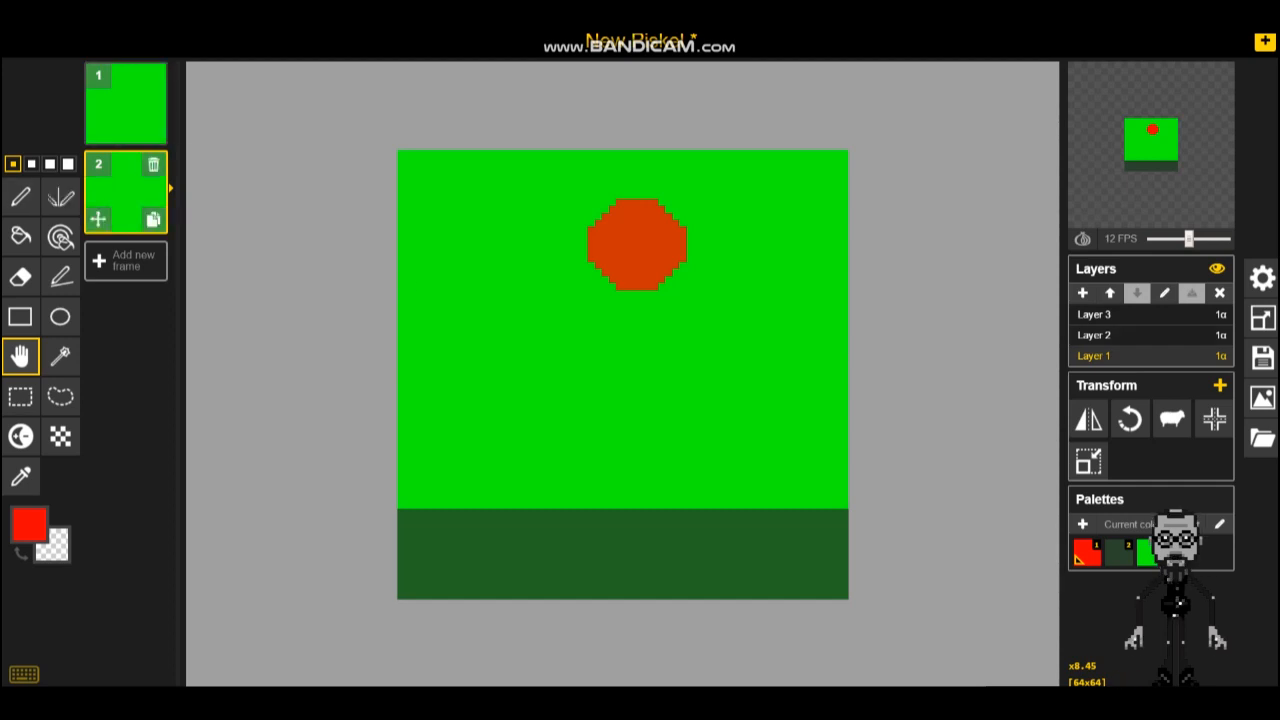
pyautogui.click(1150, 335)
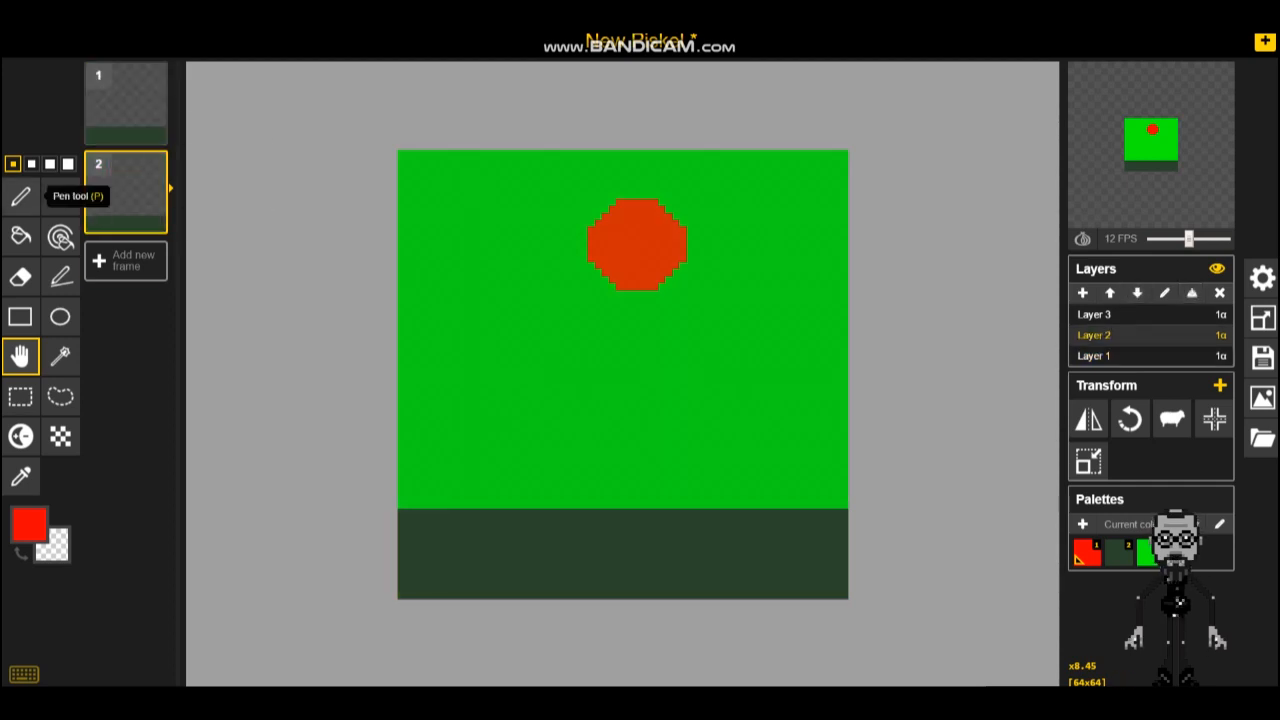
pyautogui.click(1150, 314)
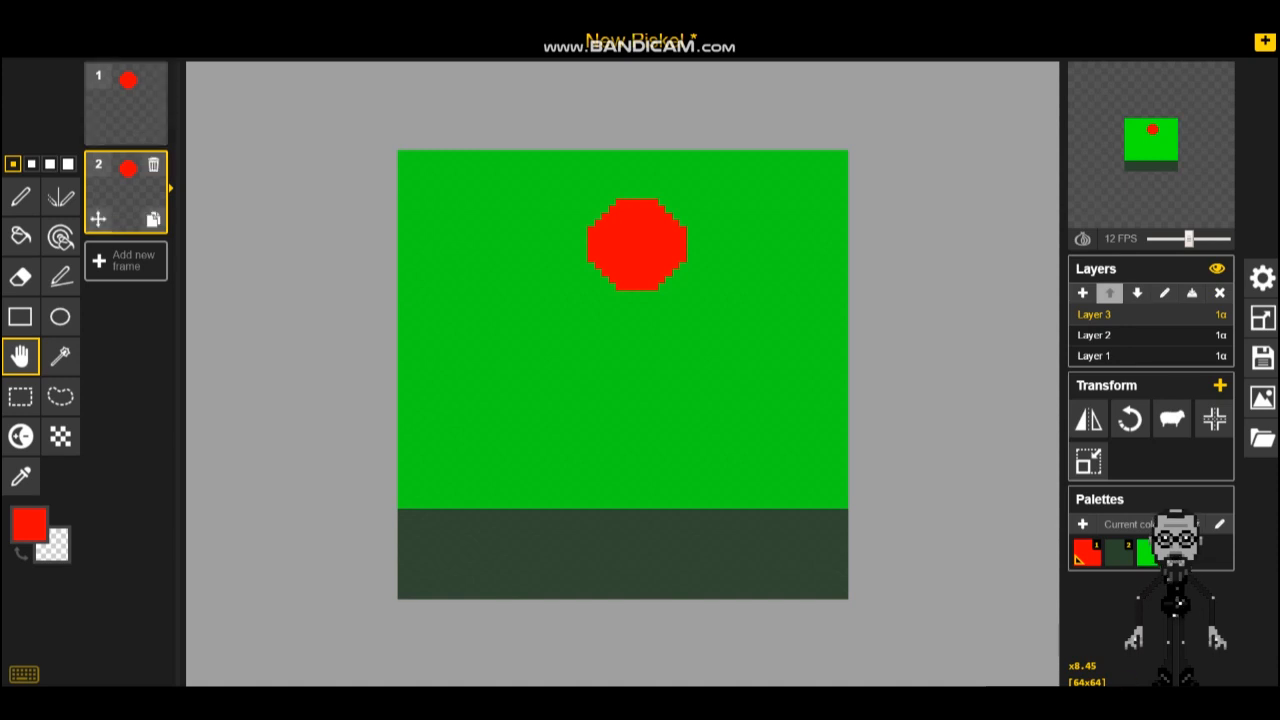
pyautogui.moveTo(644, 248); pyautogui.dragTo(641, 266)
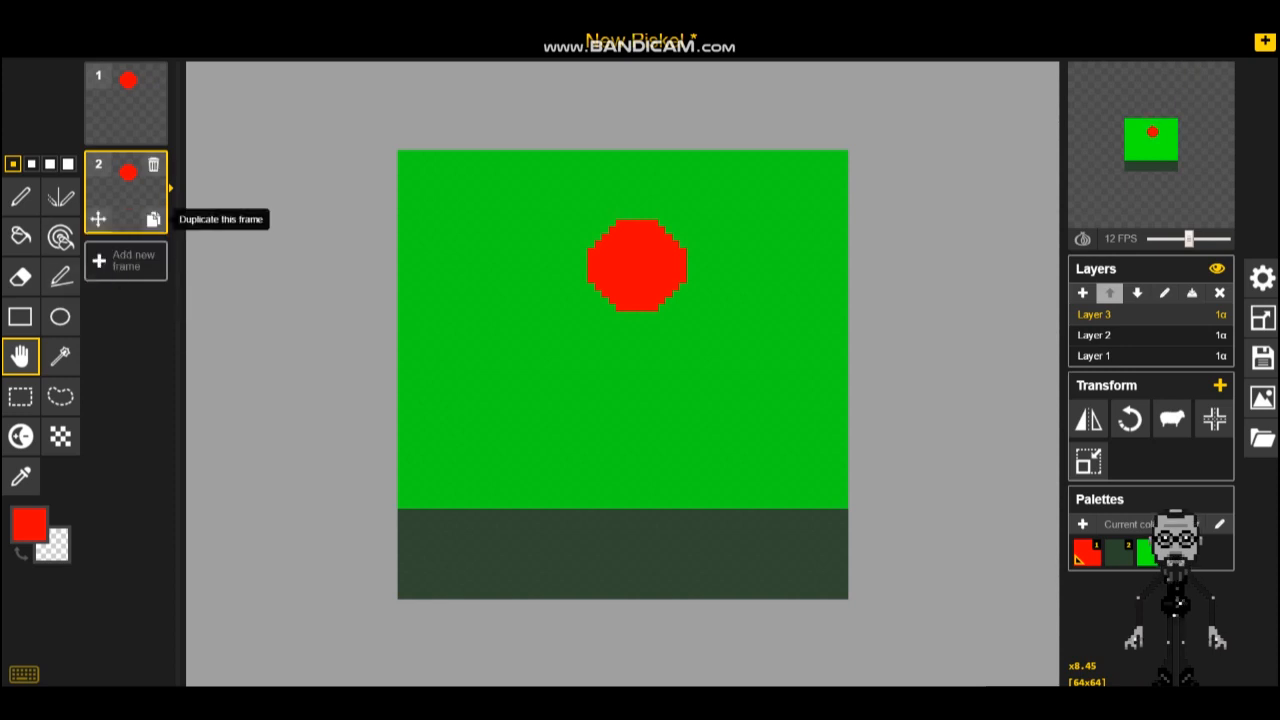
# Step: Duplicate frame 2 and then frame 3, moving the red circle further down in each copy
pyautogui.click(153, 219)
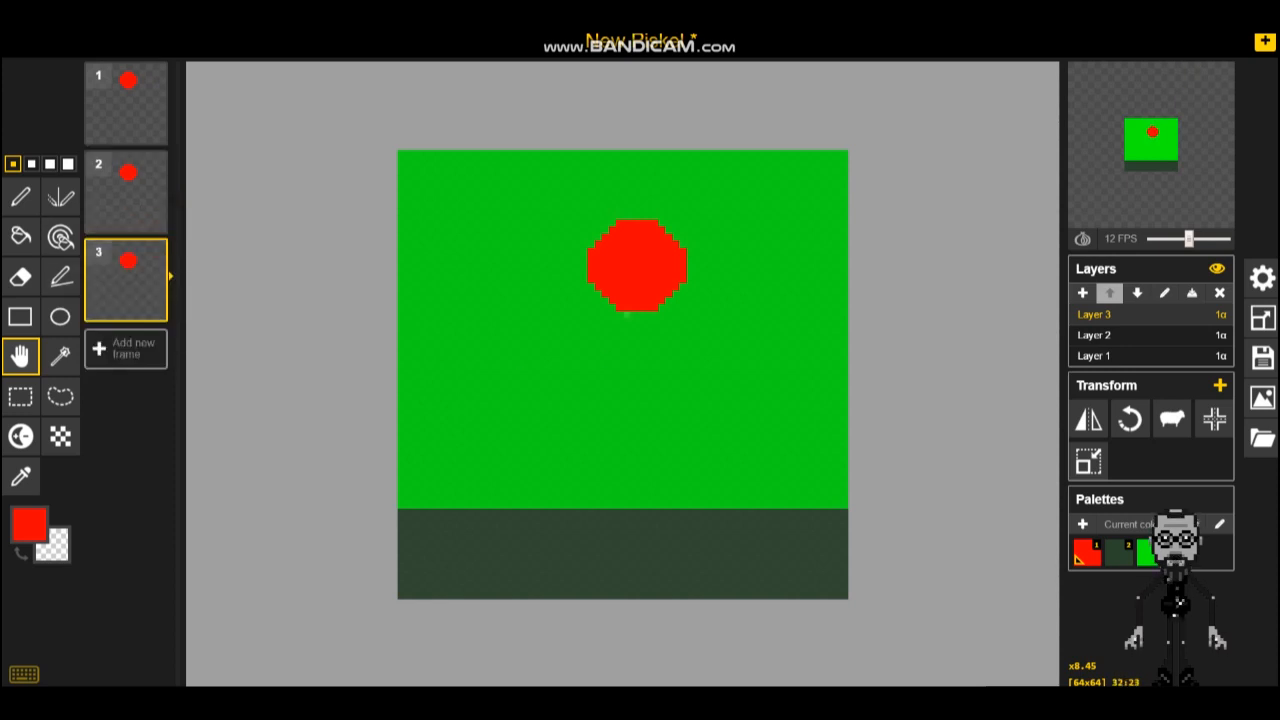
pyautogui.moveTo(626, 280); pyautogui.dragTo(563, 399)
pyautogui.click(153, 307)
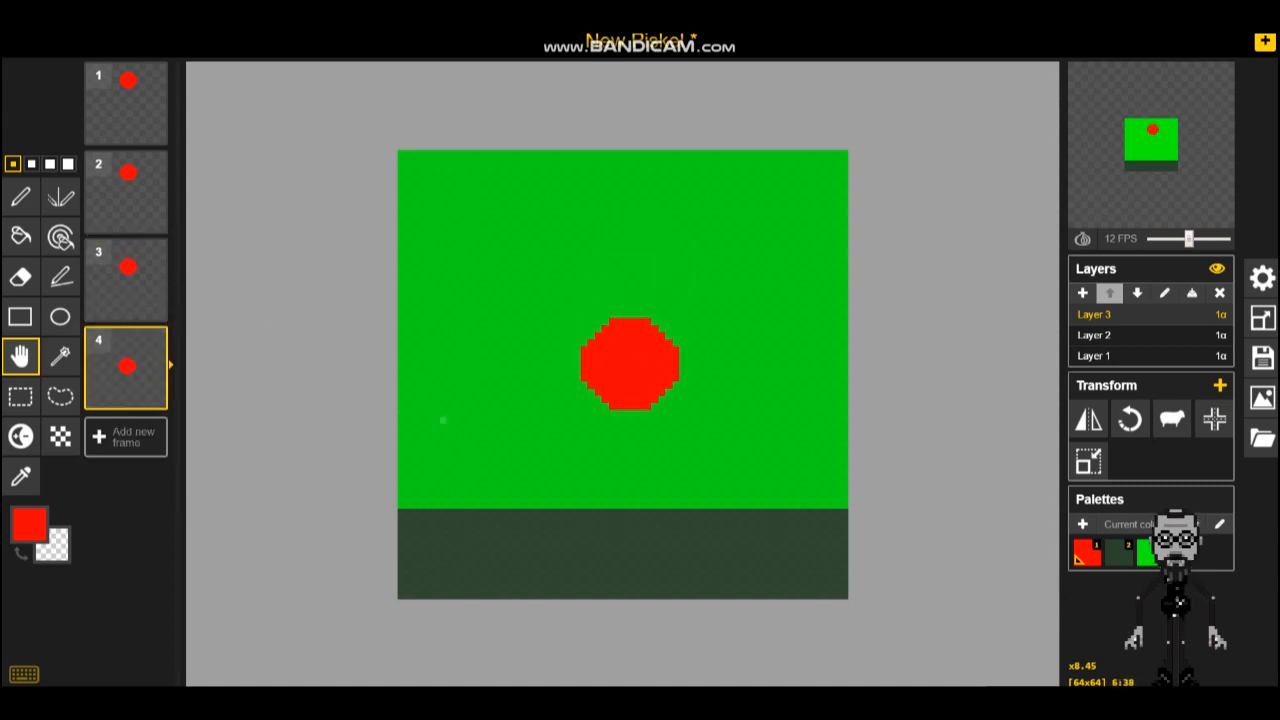
# Step: Duplicate frame 4, move the red circle down about 7 px in frame 5, and duplicate frame 5
pyautogui.click(99, 396)
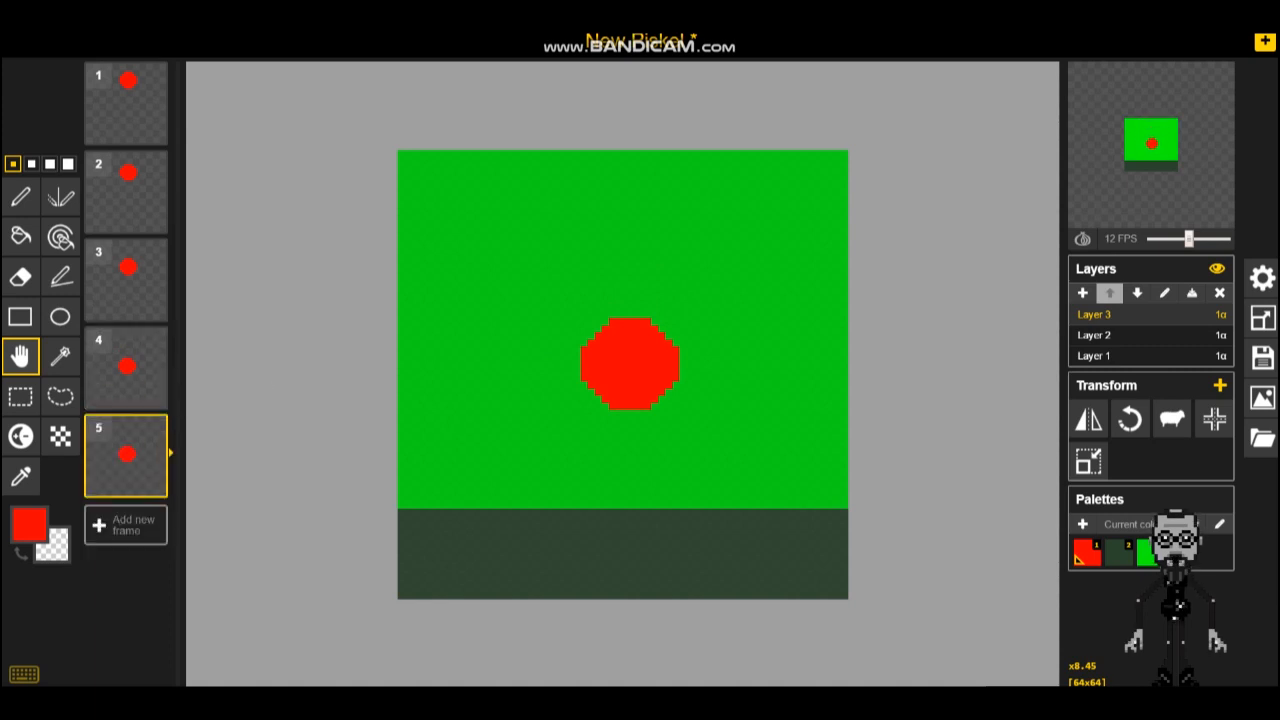
pyautogui.moveTo(634, 378); pyautogui.dragTo(634, 428)
pyautogui.moveTo(126, 460)
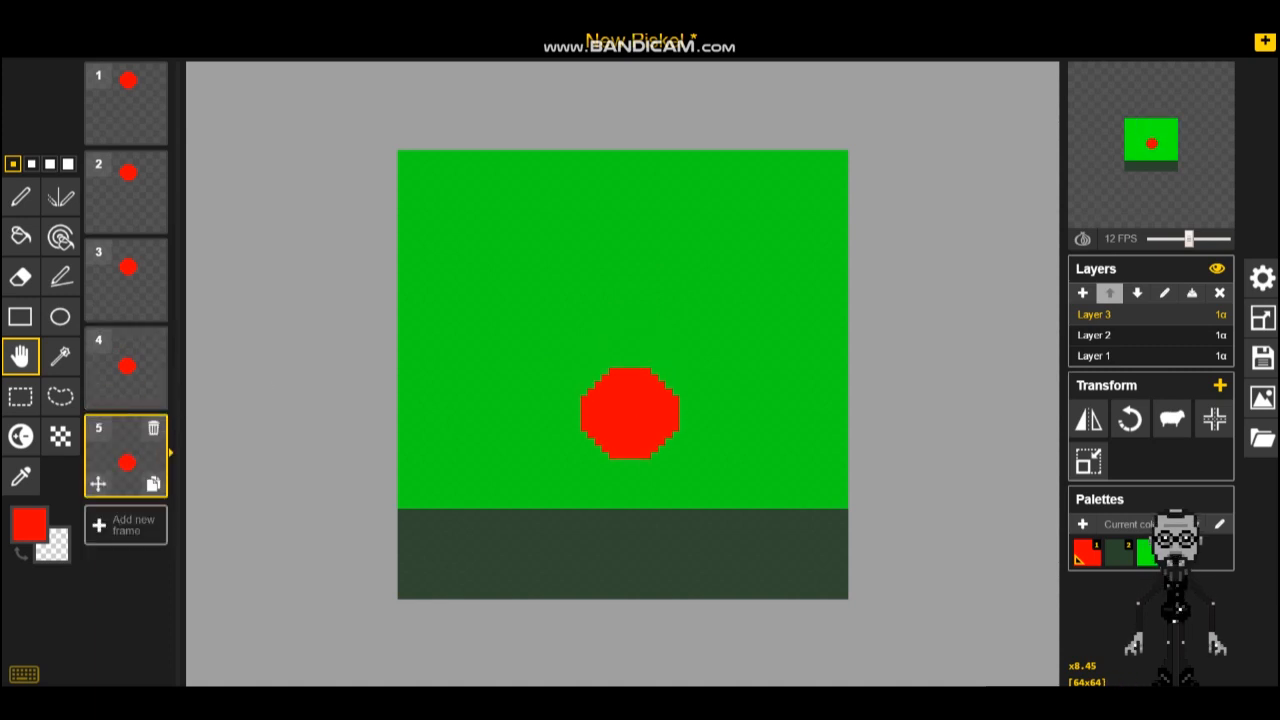
pyautogui.click(153, 484)
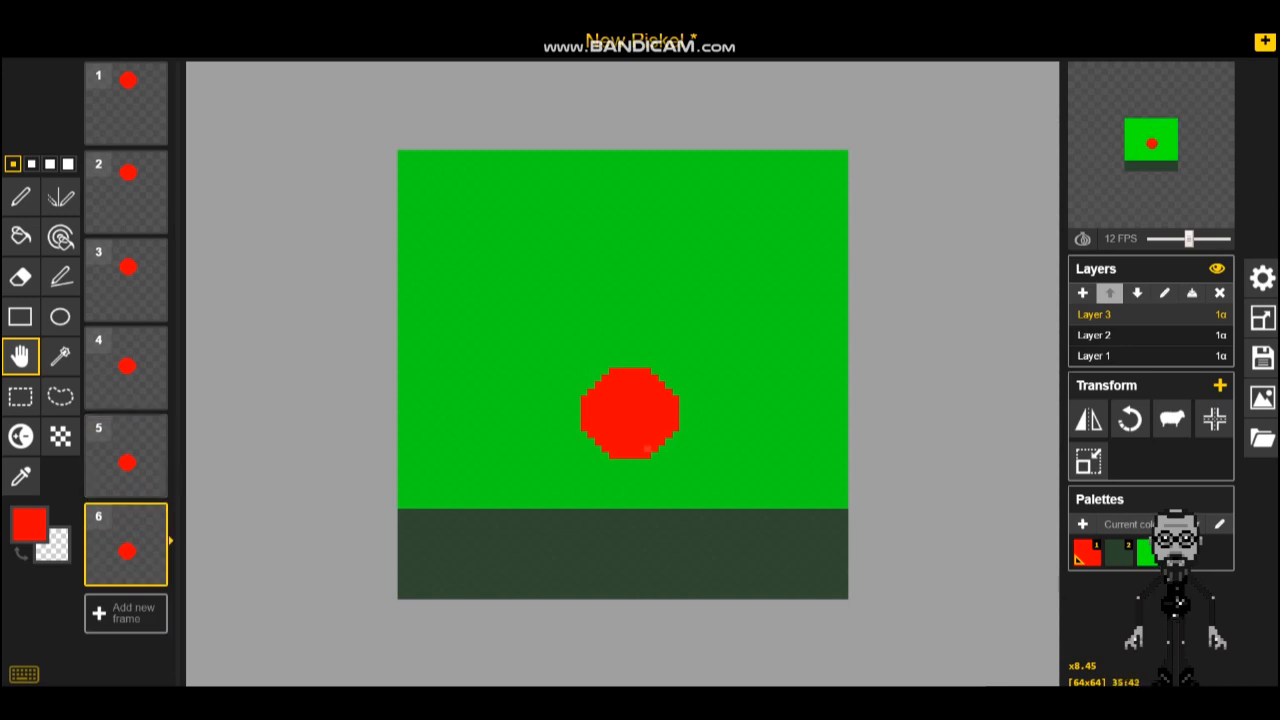
# Step: Lower the red ball about 5 px in frame 6 and 2 px in its copy, frame 7, duplicating each frame once positioned
pyautogui.moveTo(640, 420); pyautogui.dragTo(640, 456)
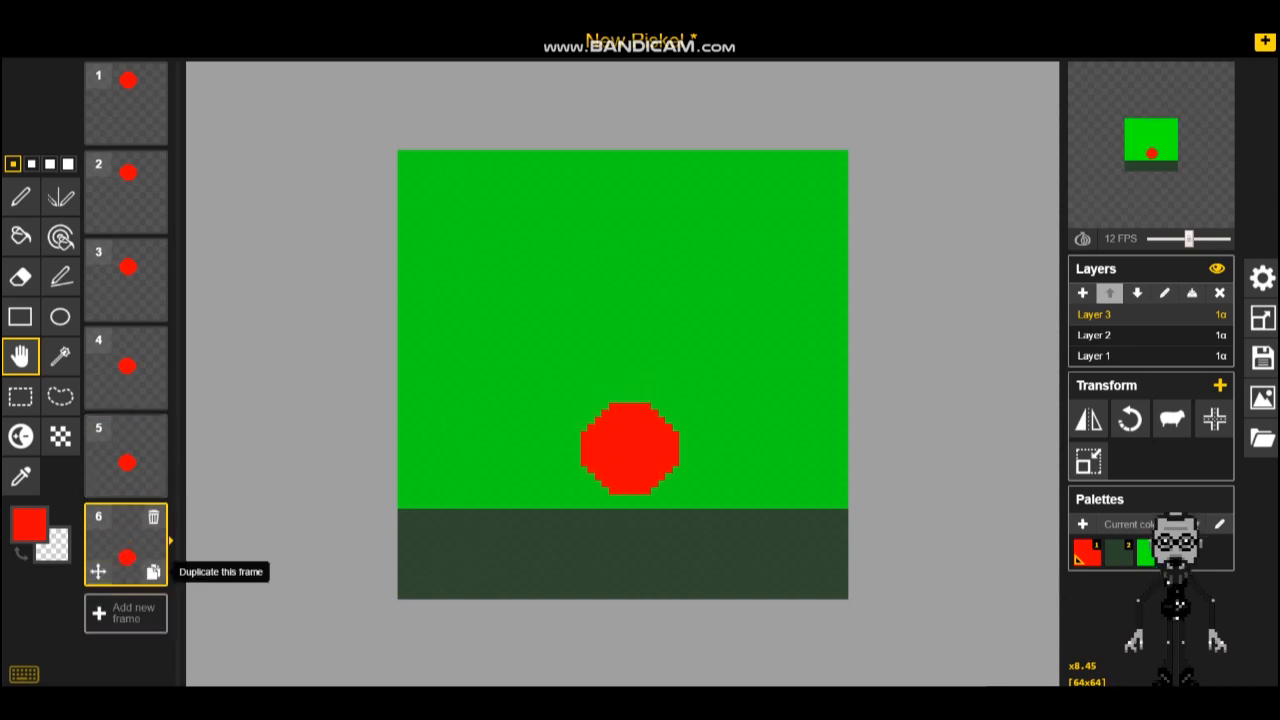
pyautogui.click(153, 567)
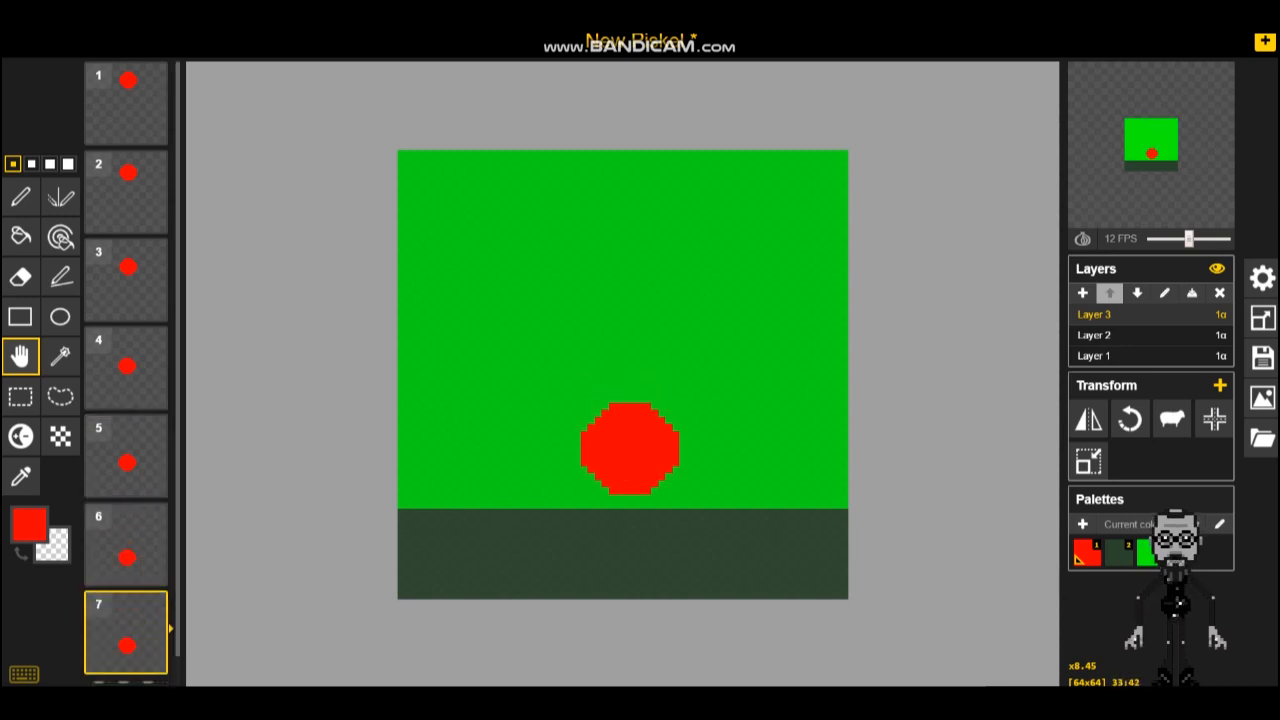
pyautogui.moveTo(633, 449); pyautogui.dragTo(633, 463)
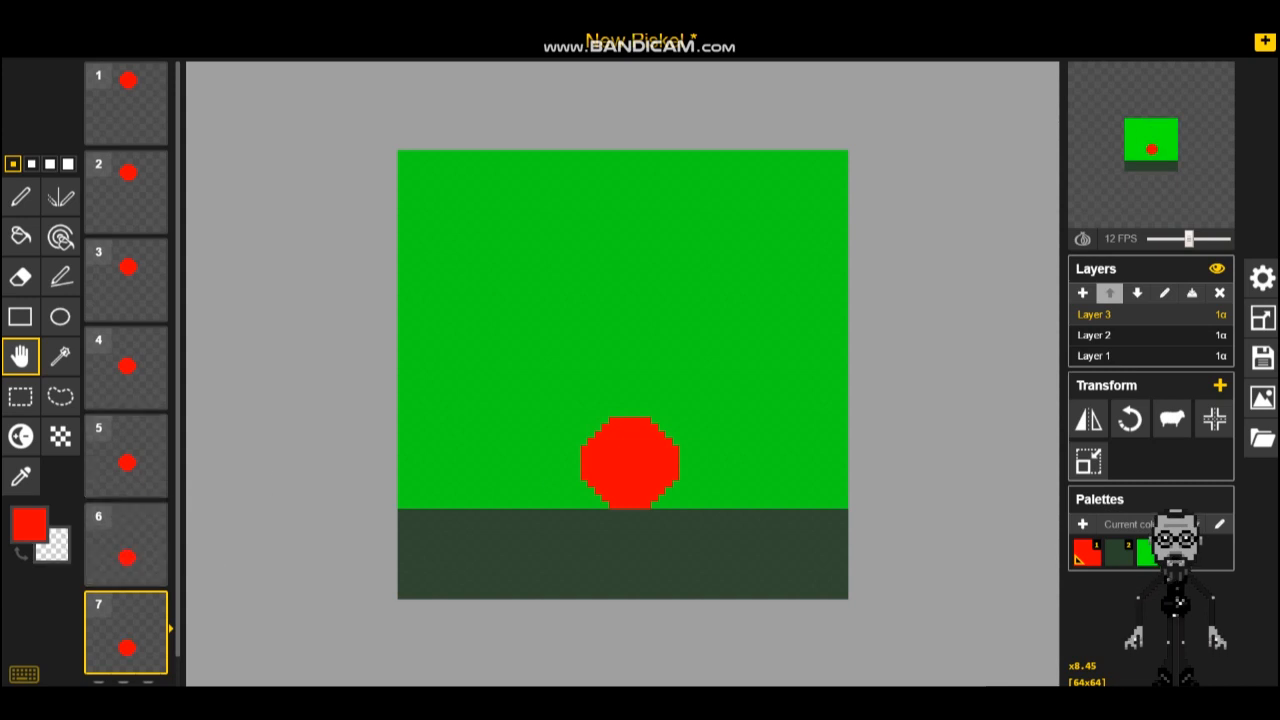
pyautogui.scroll(-1, 126, 374)
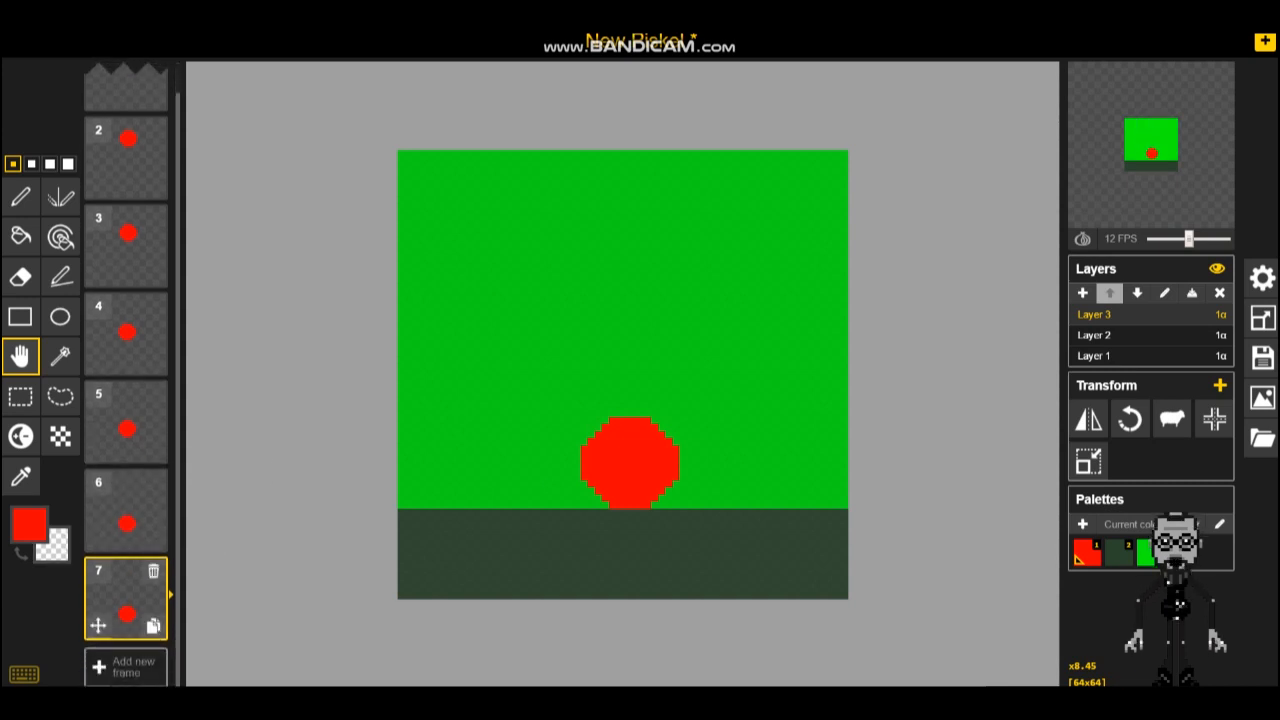
pyautogui.click(155, 622)
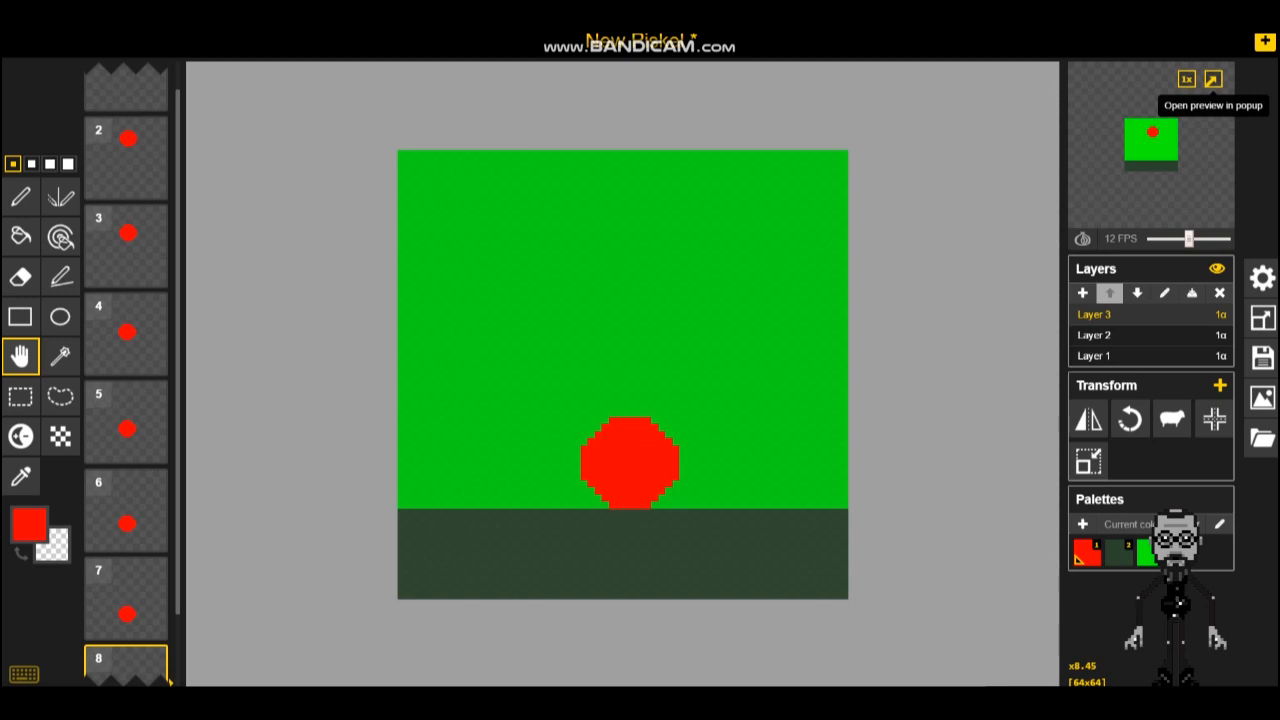
# Step: Preview the animation in a separate window, try different playback speeds down to 2 FPS, and close the preview
pyautogui.click(1213, 78)
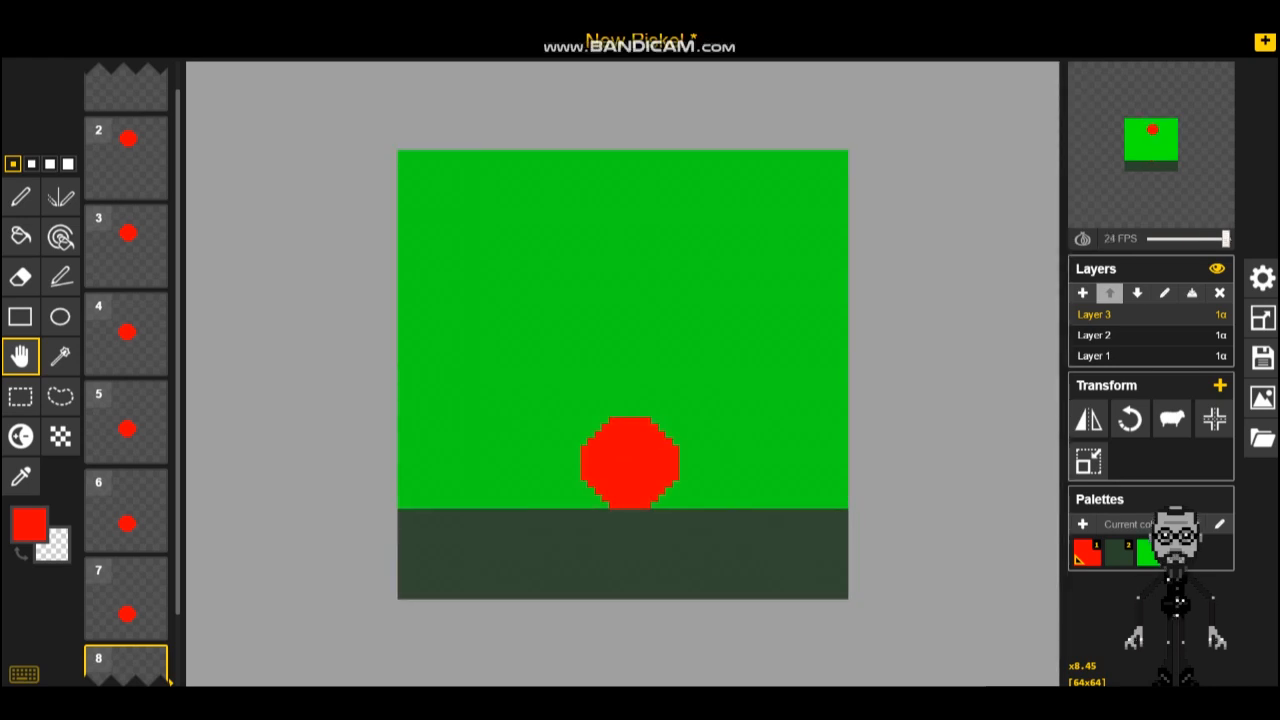
pyautogui.moveTo(720, 686)
pyautogui.click(810, 630)
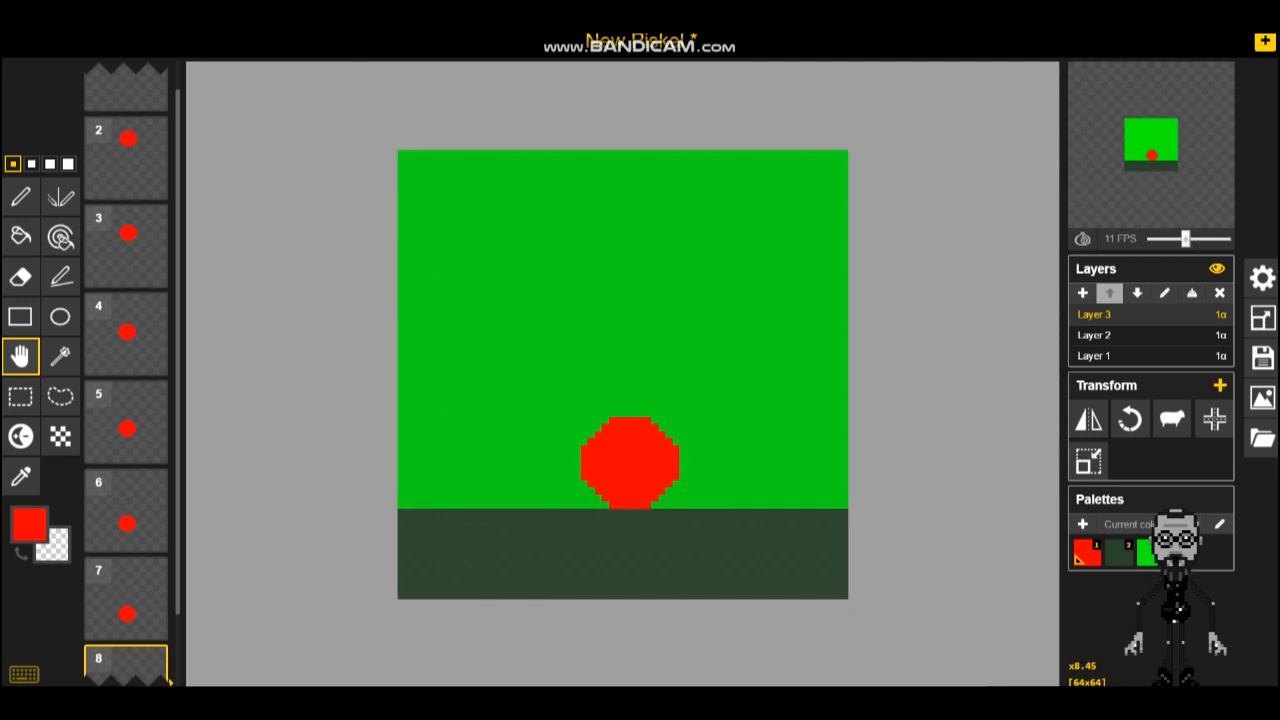
pyautogui.moveTo(1185, 238); pyautogui.dragTo(1157, 238)
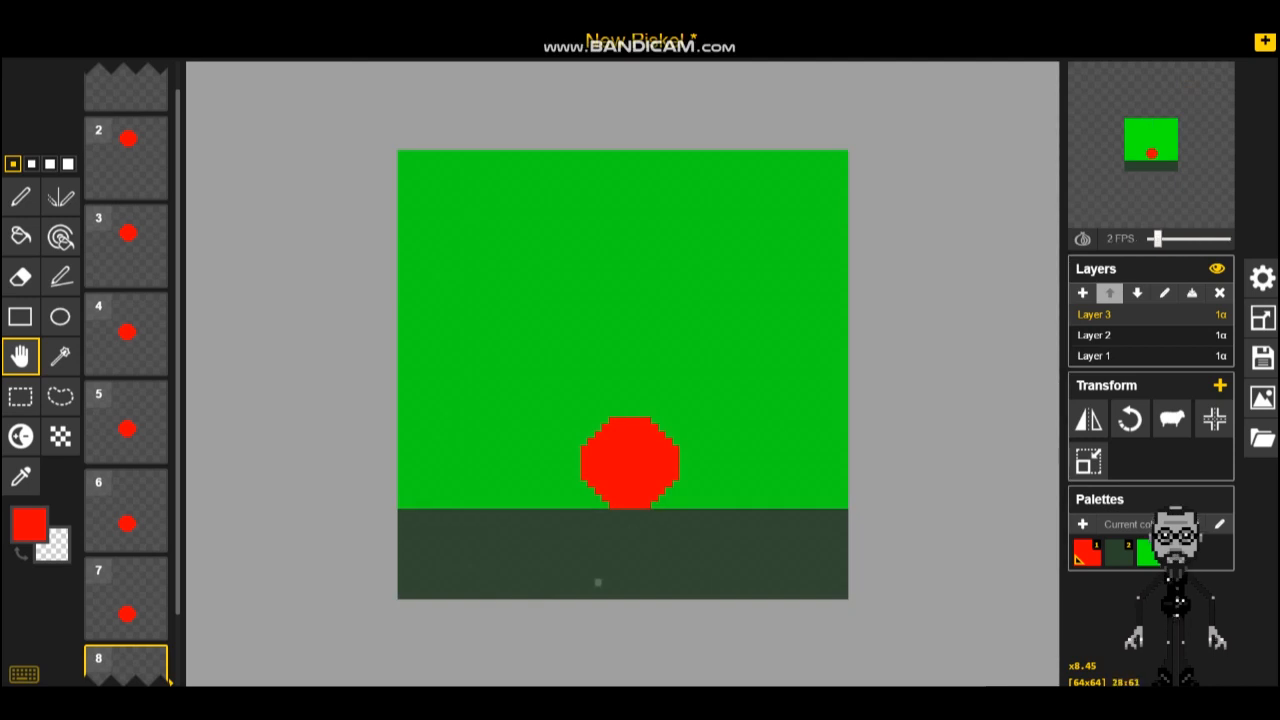
pyautogui.moveTo(720, 686)
pyautogui.click(814, 629)
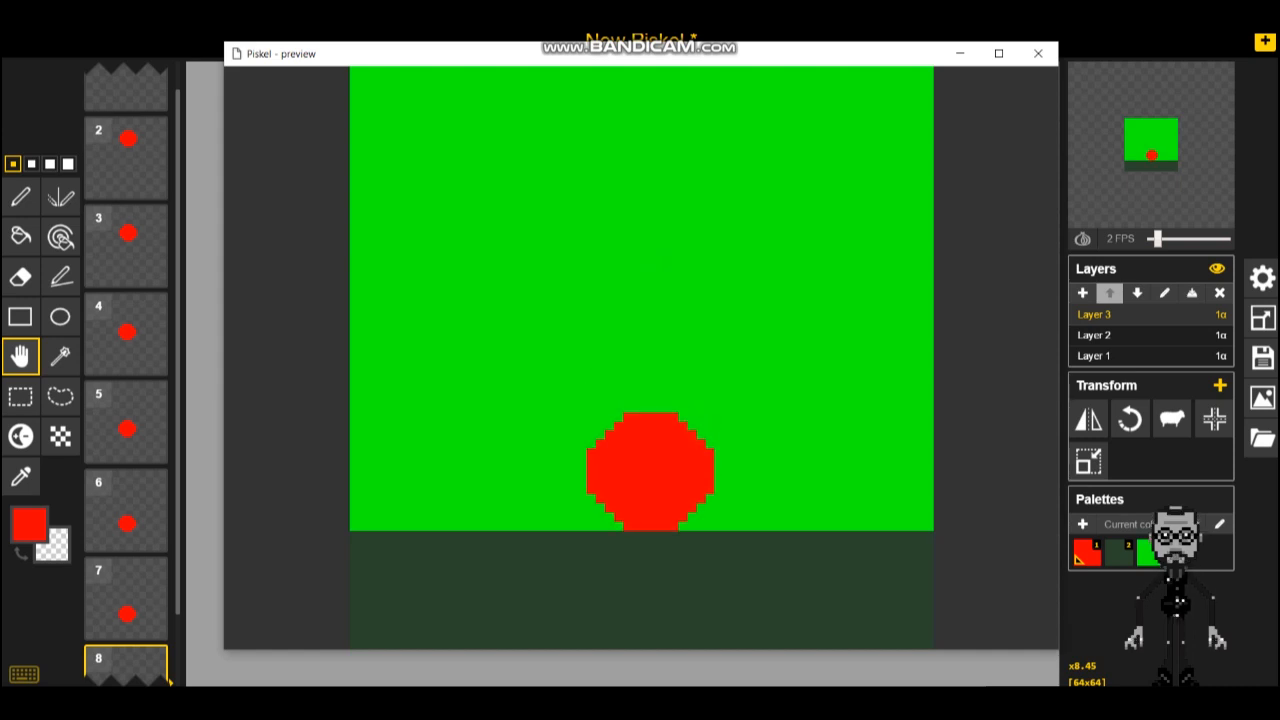
pyautogui.click(1038, 53)
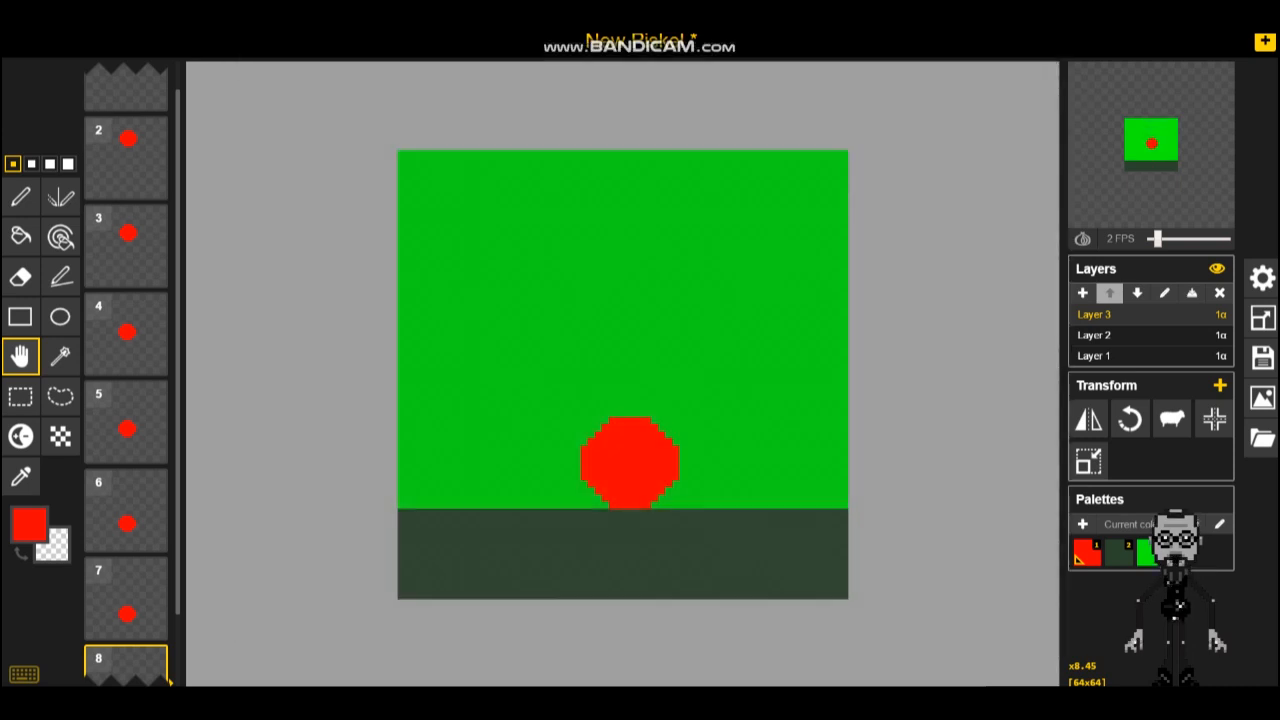
# Step: In frame 8, erase the bottom 2 px rows of the ball with a rectangle selection and lower the remaining shape 2 px onto the ground
pyautogui.scroll(-1, 126, 660)
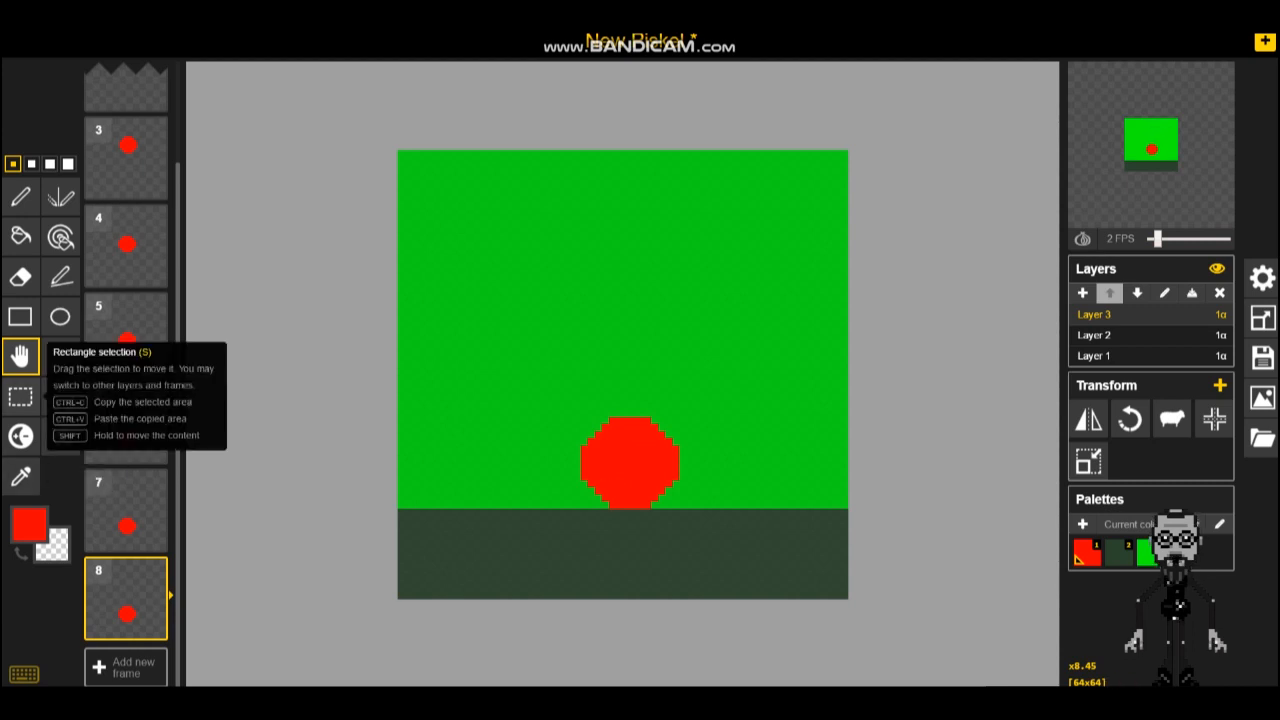
pyautogui.click(20, 396)
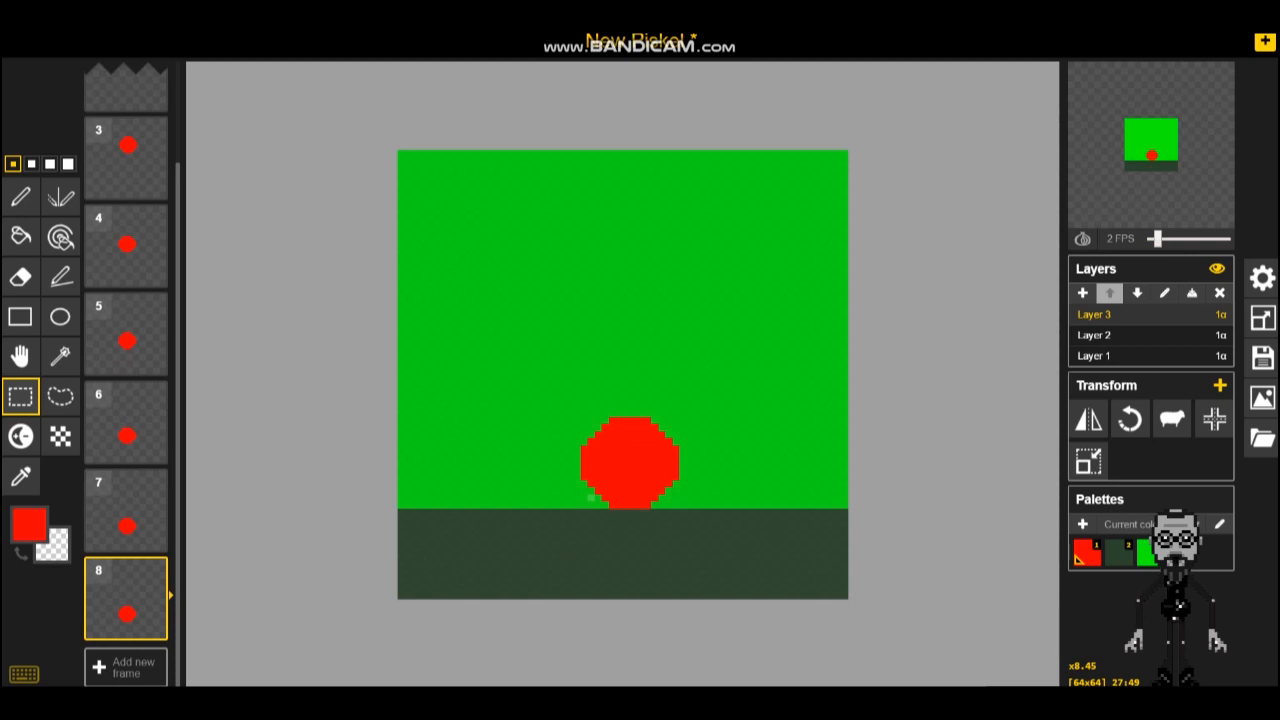
pyautogui.moveTo(573, 495); pyautogui.dragTo(693, 530)
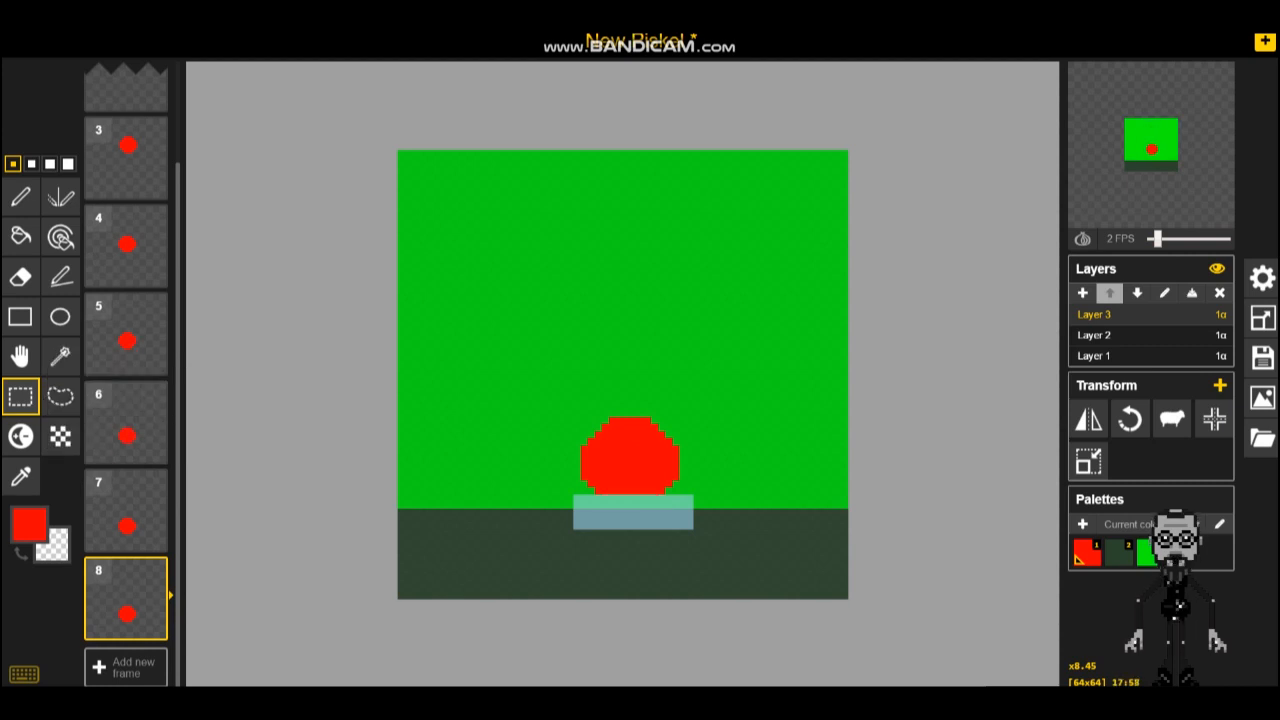
pyautogui.click(569, 562)
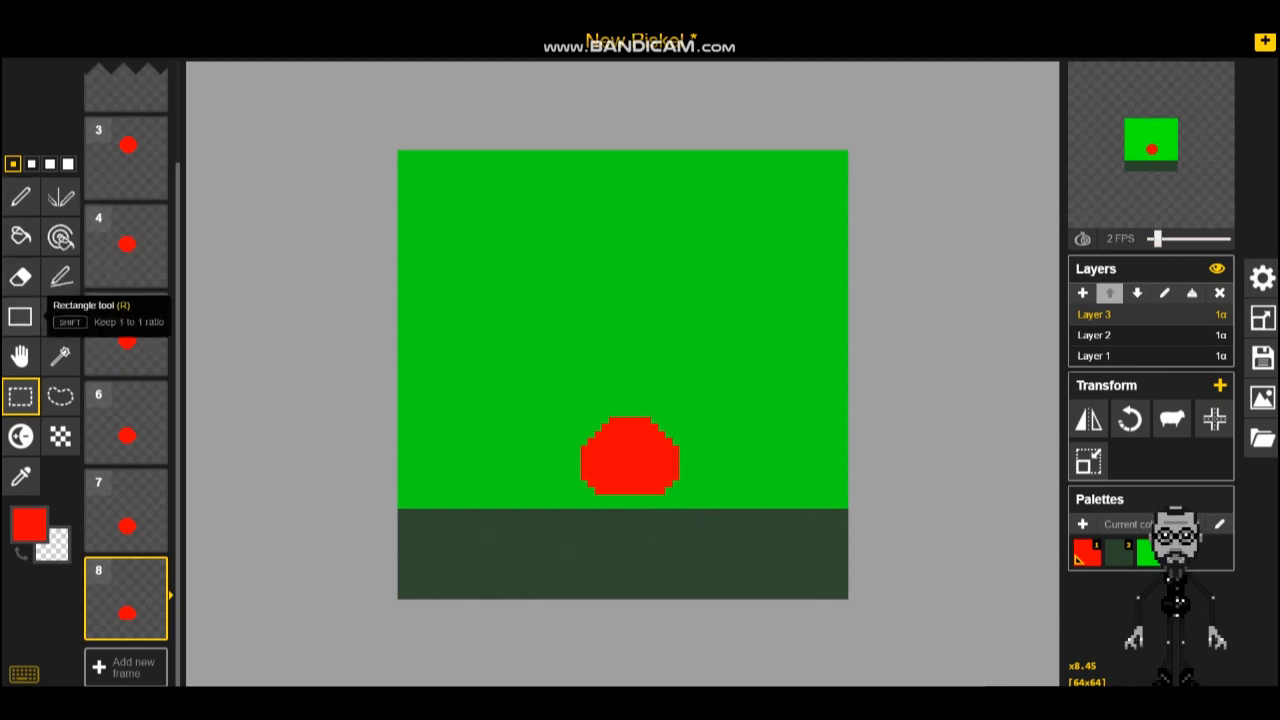
pyautogui.click(20, 355)
pyautogui.moveTo(633, 456); pyautogui.dragTo(633, 470)
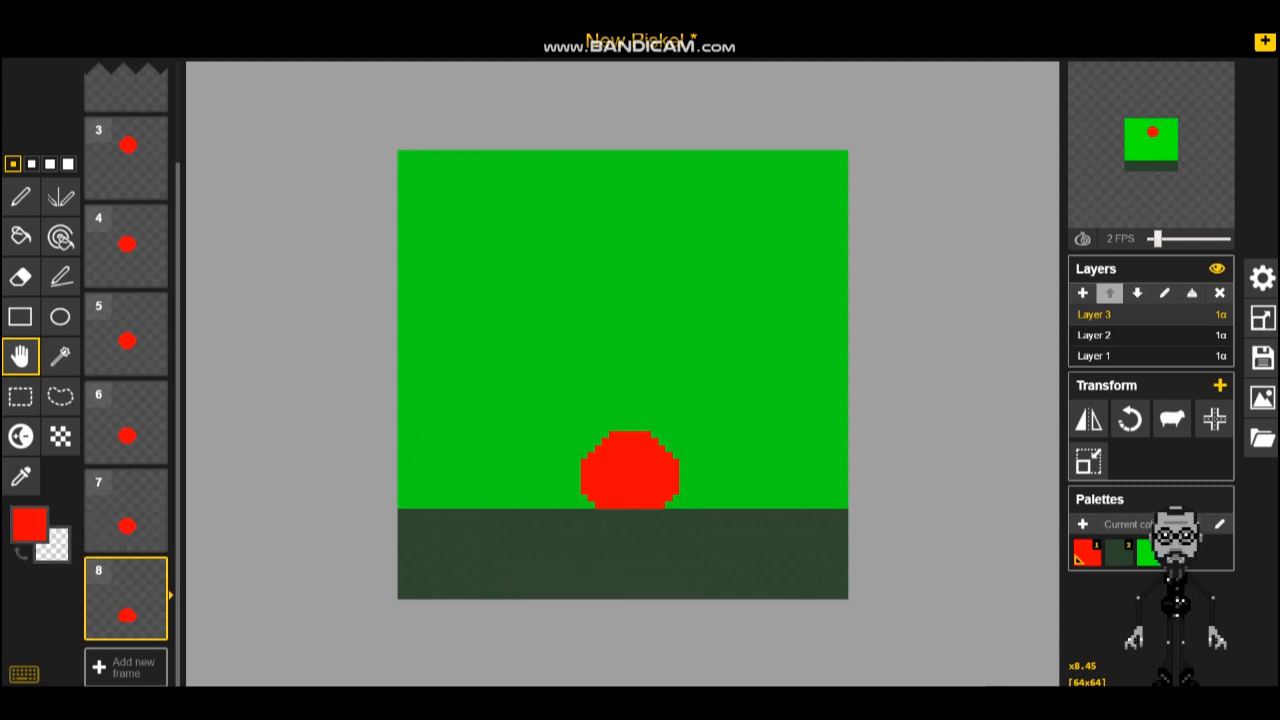
# Step: Draw red pixels with the Pen tool on both sides of the ball's base in frame 8, flaring it to about 18 px wide
pyautogui.click(21, 197)
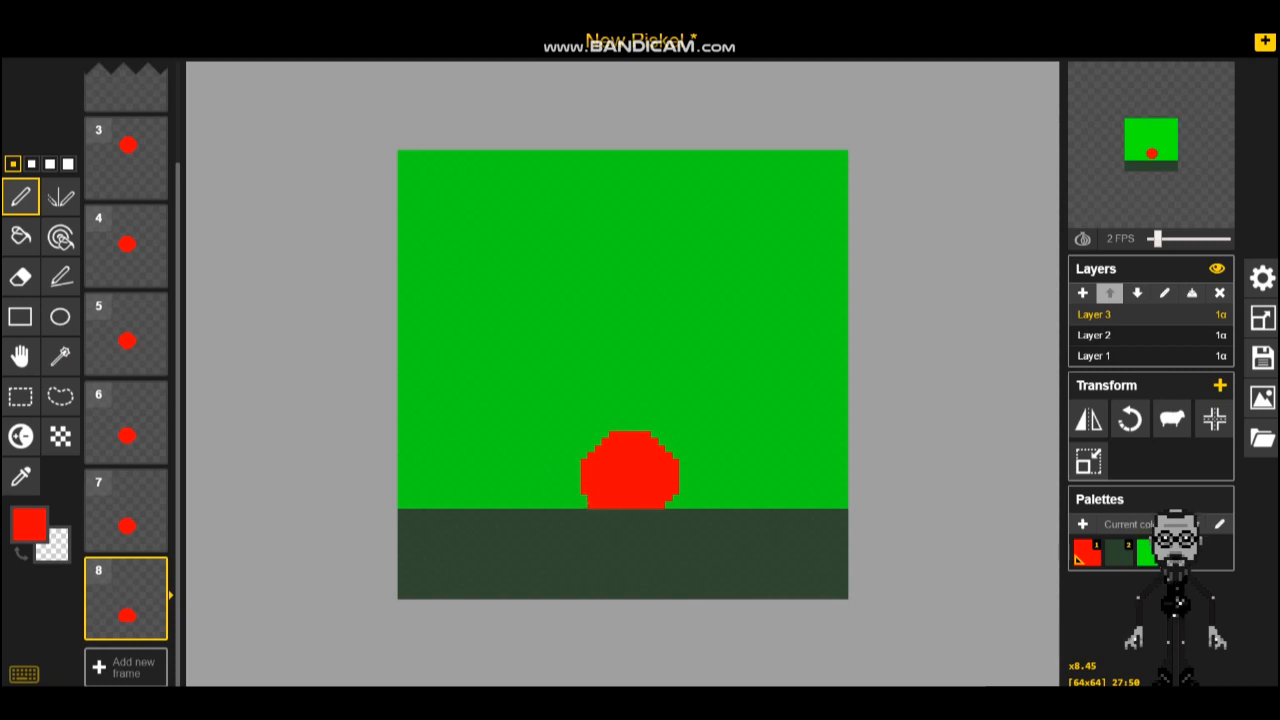
pyautogui.moveTo(579, 503); pyautogui.dragTo(575, 505)
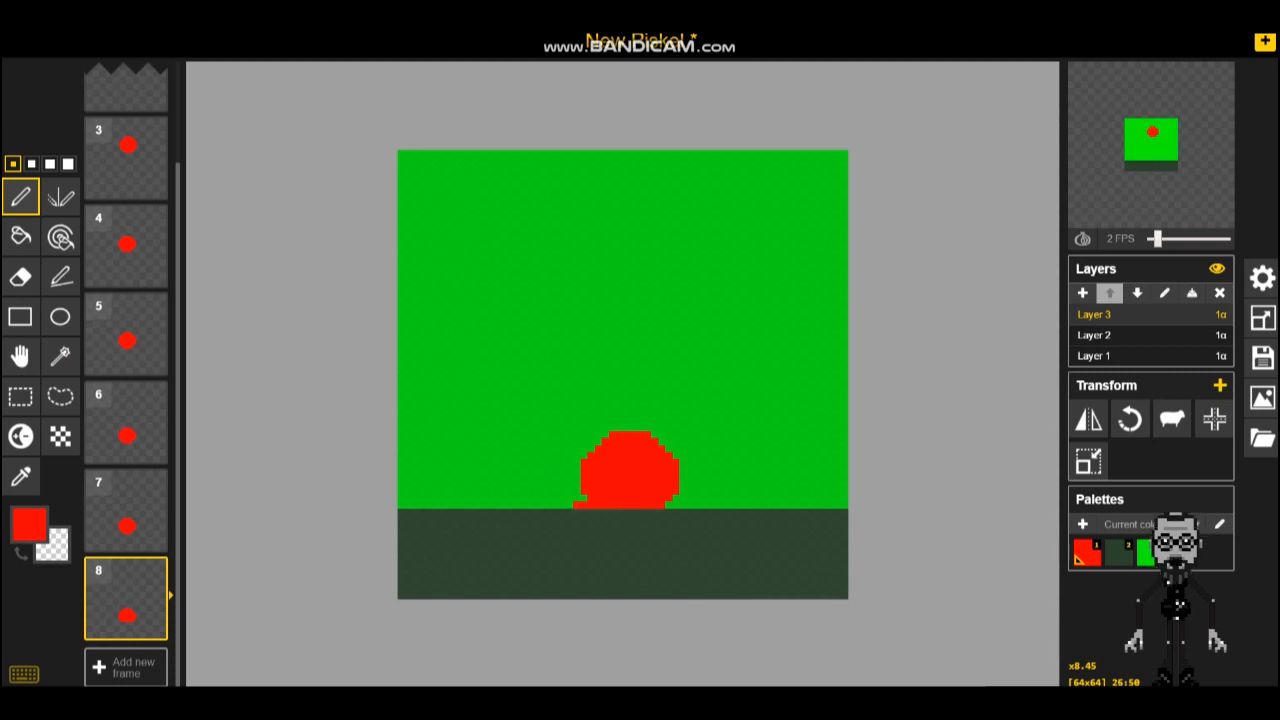
pyautogui.moveTo(676, 505); pyautogui.dragTo(684, 505)
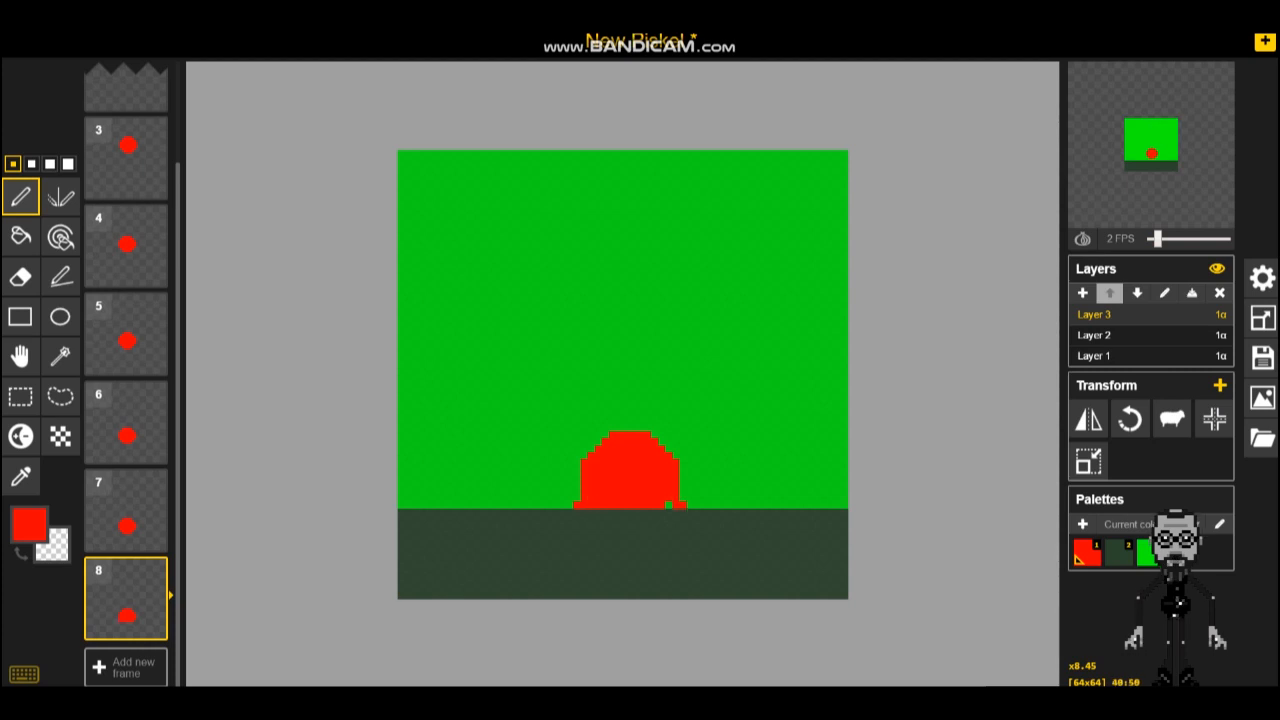
pyautogui.click(668, 504)
pyautogui.click(577, 497)
pyautogui.click(570, 504)
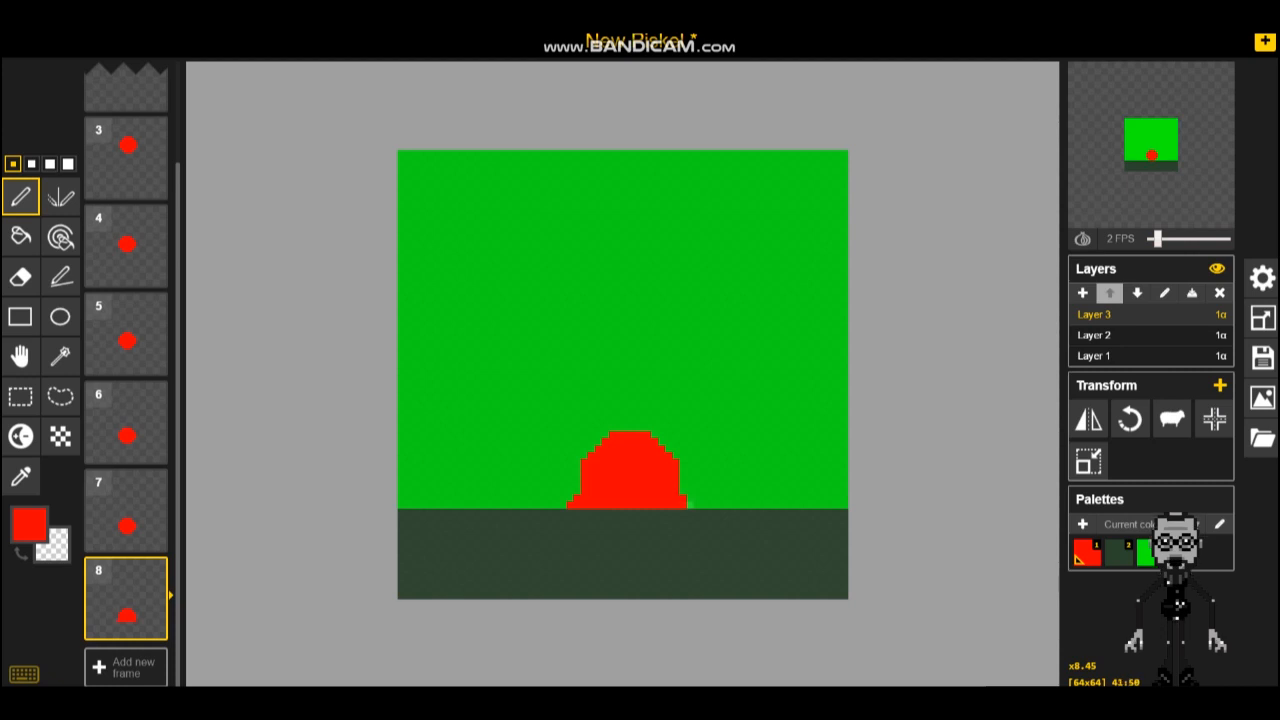
pyautogui.click(690, 505)
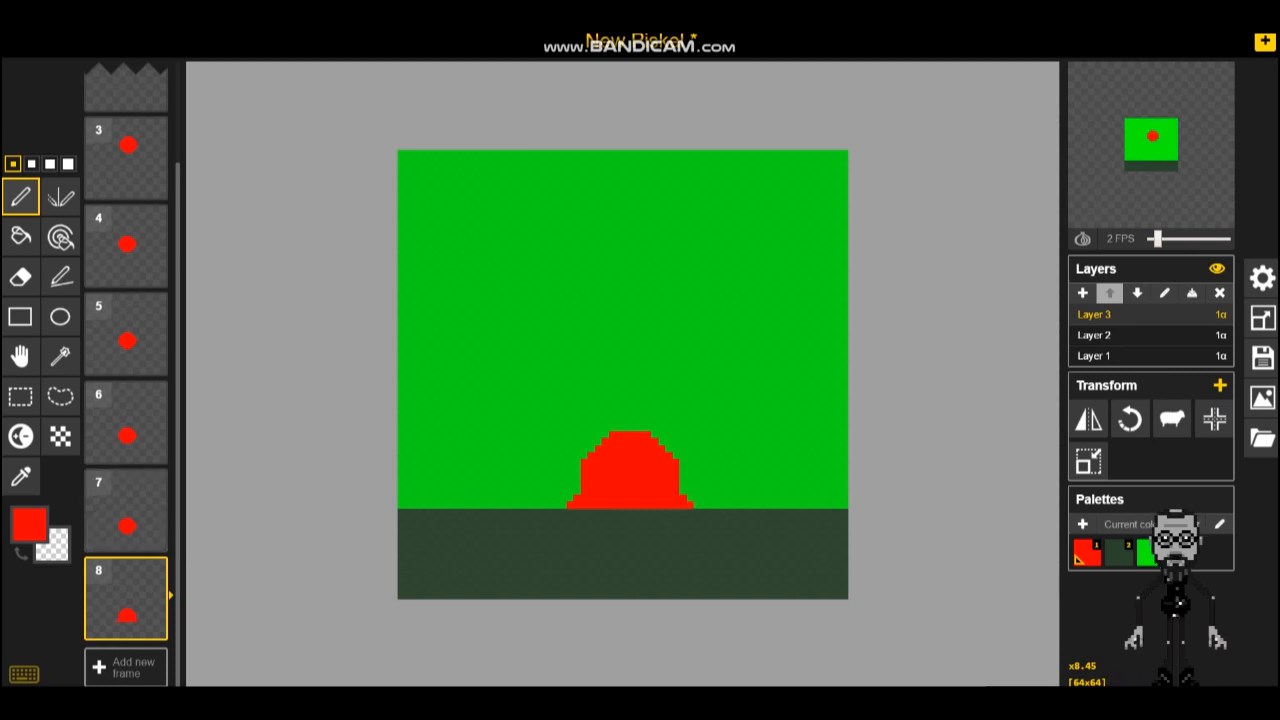
# Step: Duplicate frame 8, lower the squashed ball 2 px in frame 9, and erase the part overlapping the dark ground
pyautogui.moveTo(126, 610)
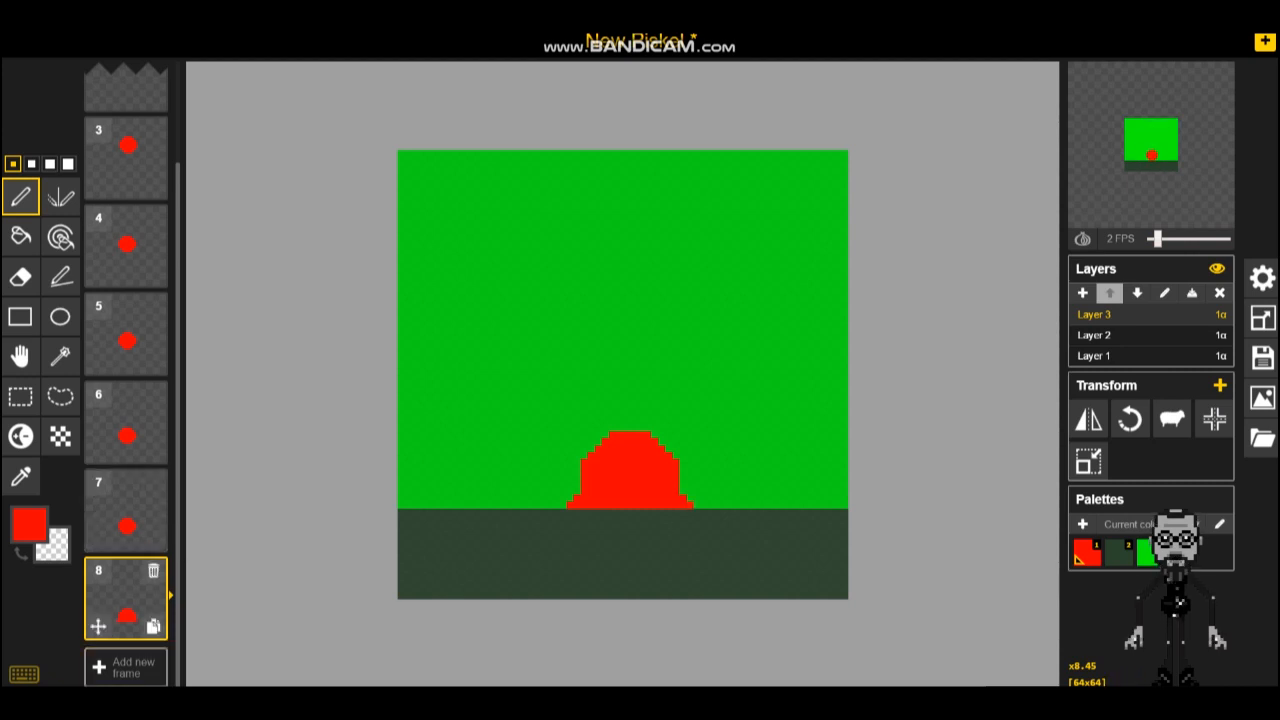
pyautogui.click(153, 626)
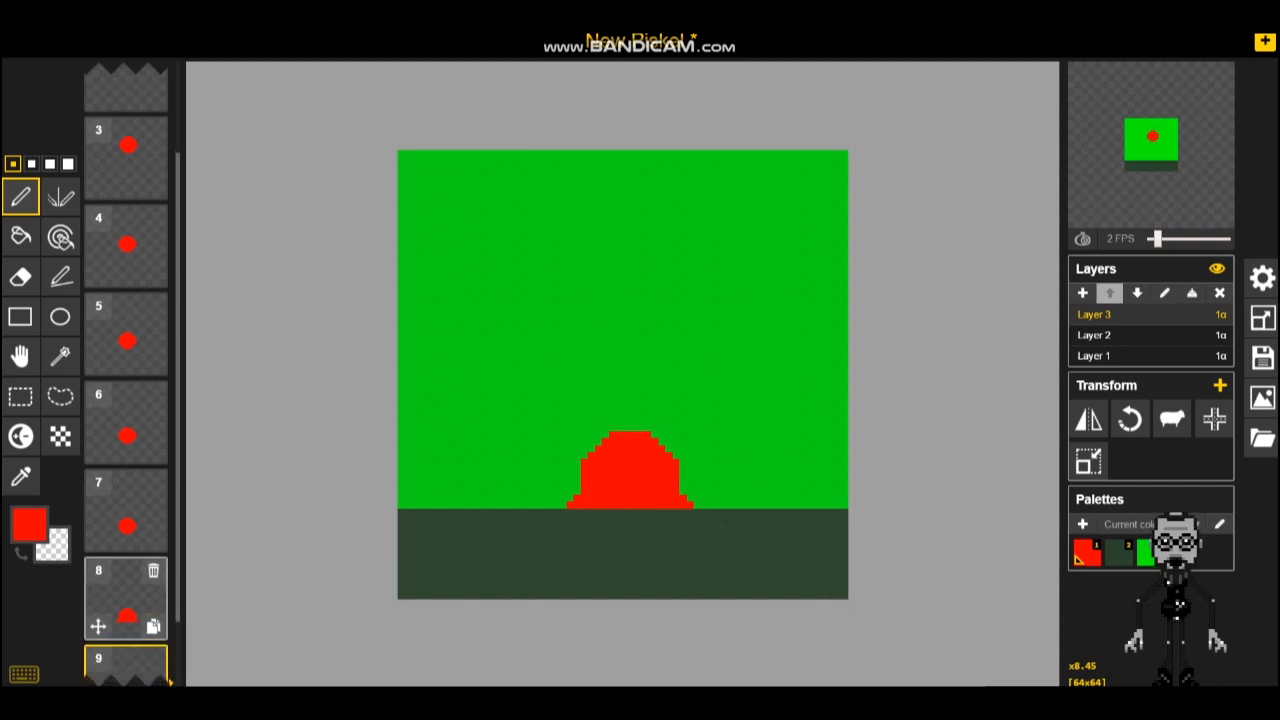
pyautogui.scroll(-1, 126, 400)
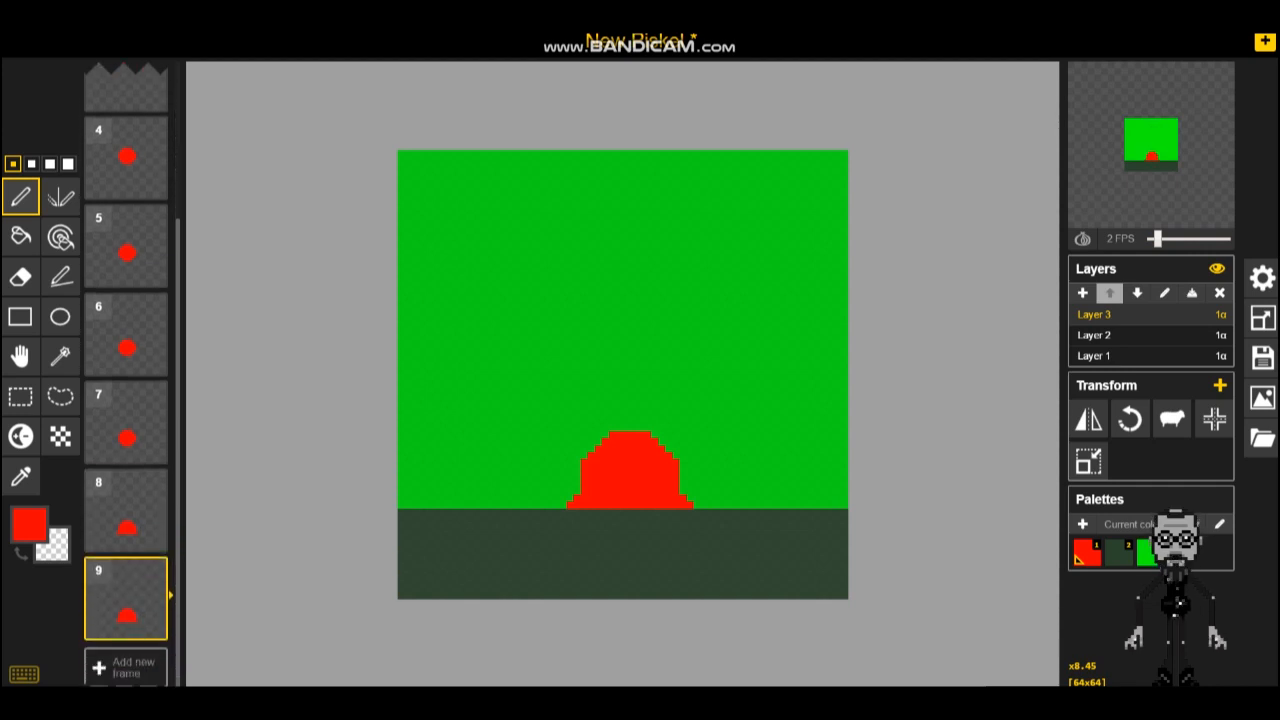
pyautogui.click(20, 356)
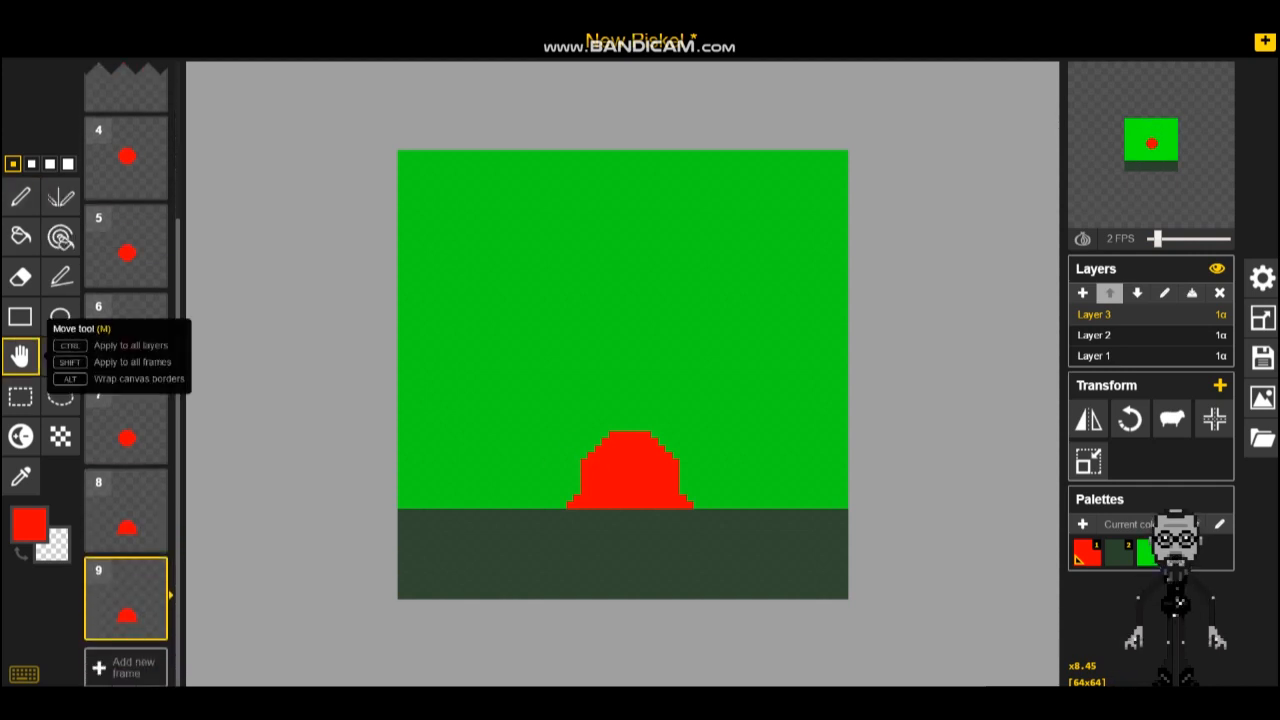
pyautogui.moveTo(626, 462); pyautogui.dragTo(626, 476)
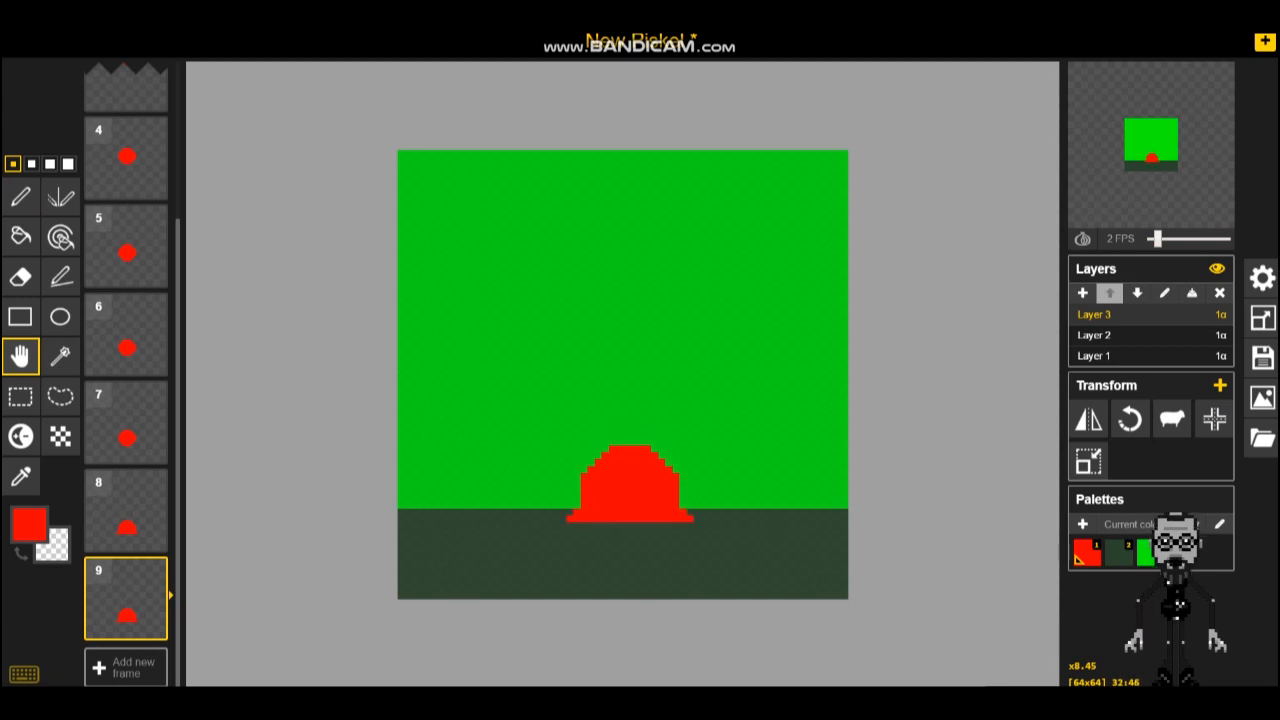
pyautogui.click(20, 396)
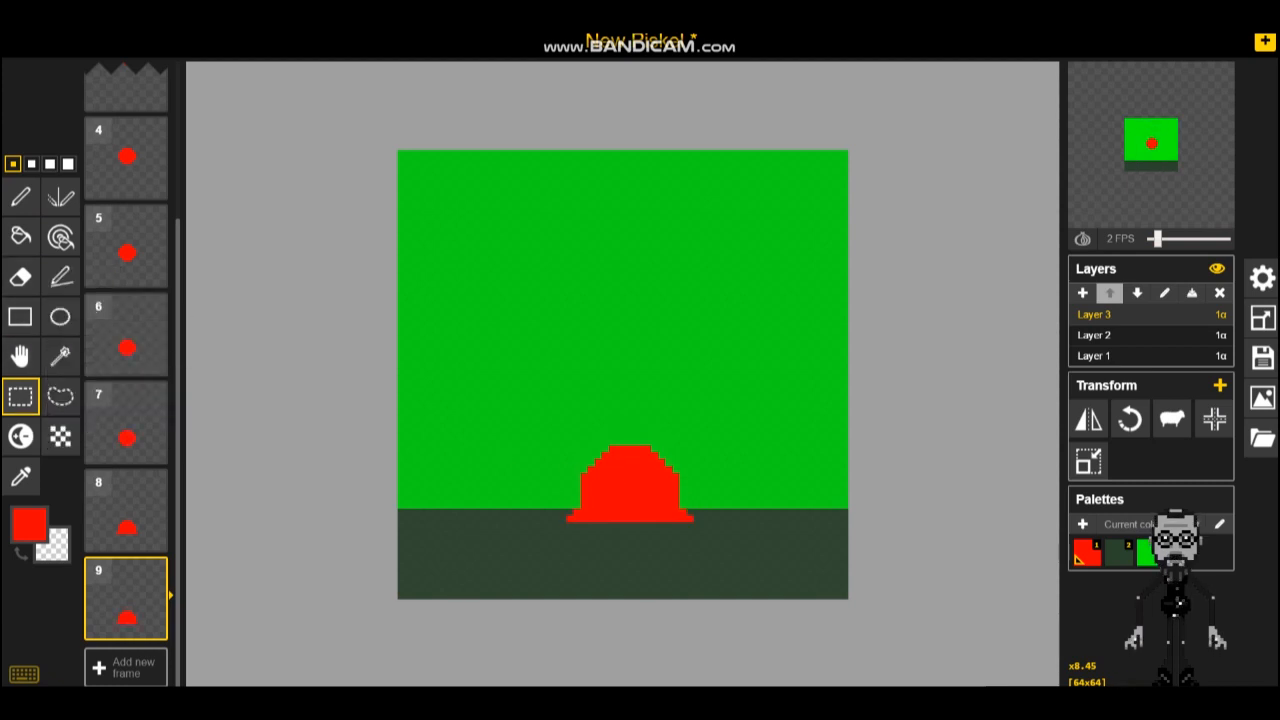
pyautogui.moveTo(552, 508); pyautogui.dragTo(721, 536)
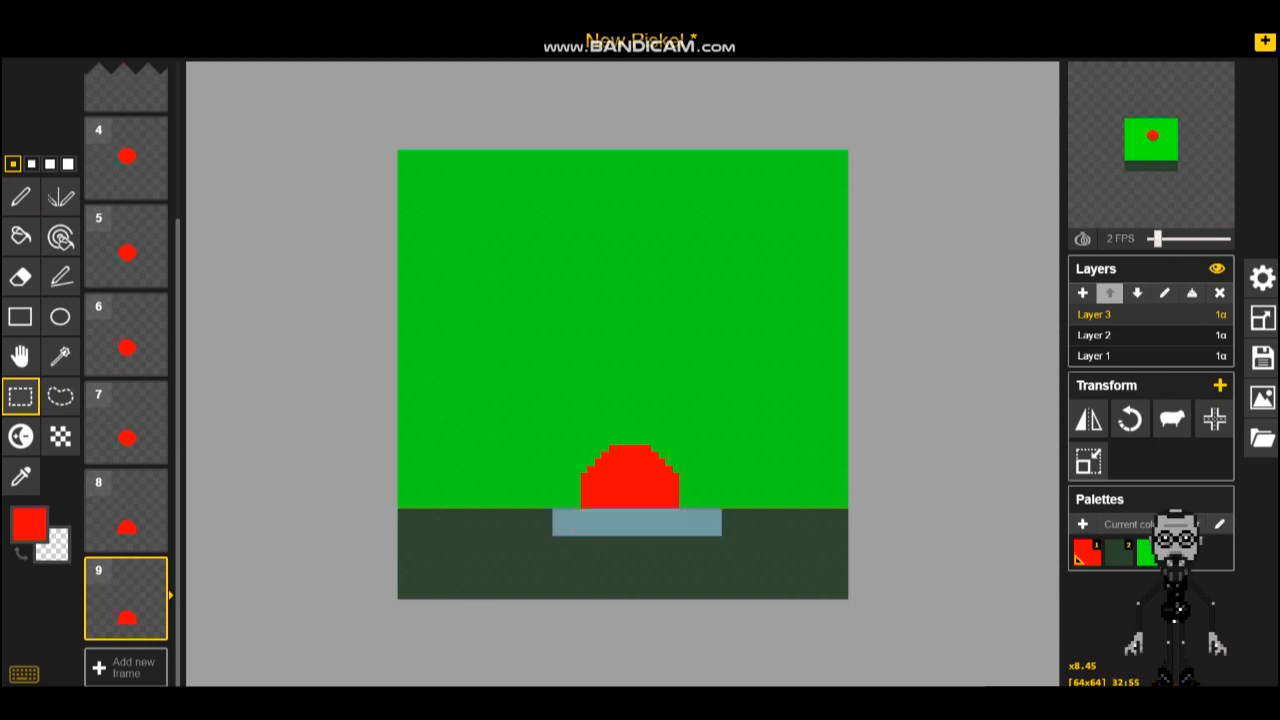
pyautogui.click(520, 546)
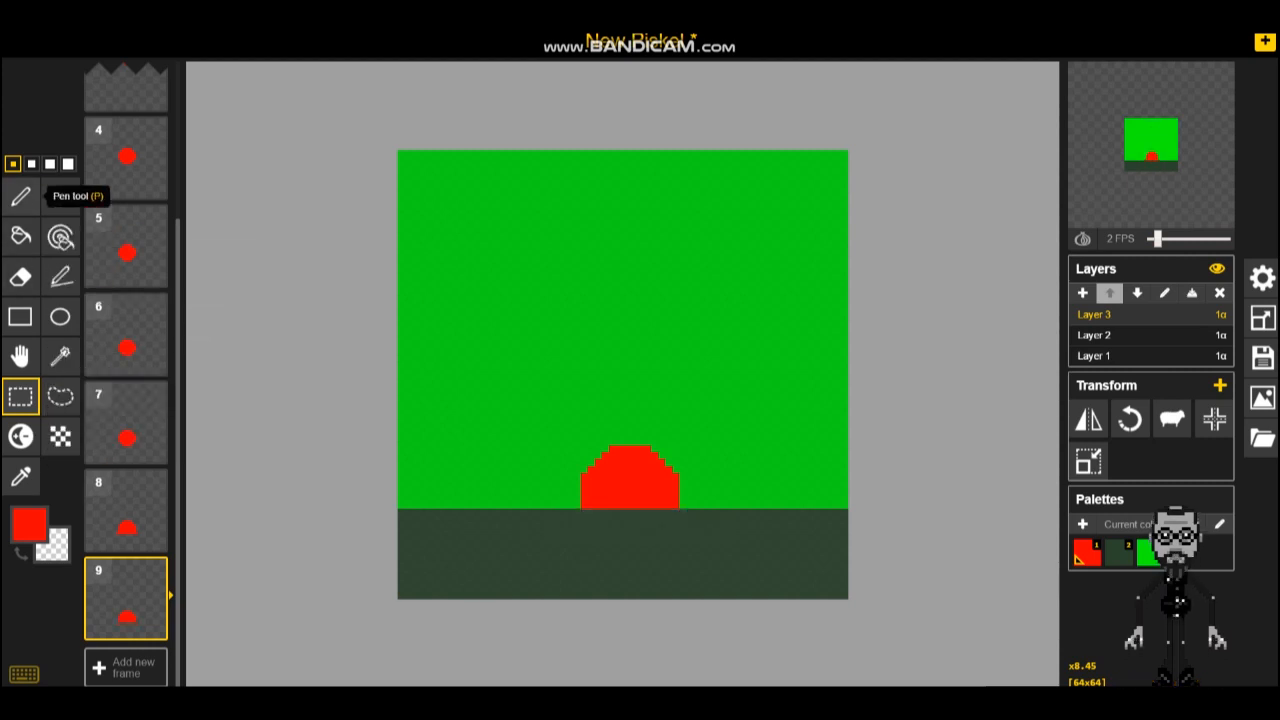
# Step: Draw red stepped pixels on both sides of the squashed ball in frame 9, widening its base to about 20 px
pyautogui.click(22, 197)
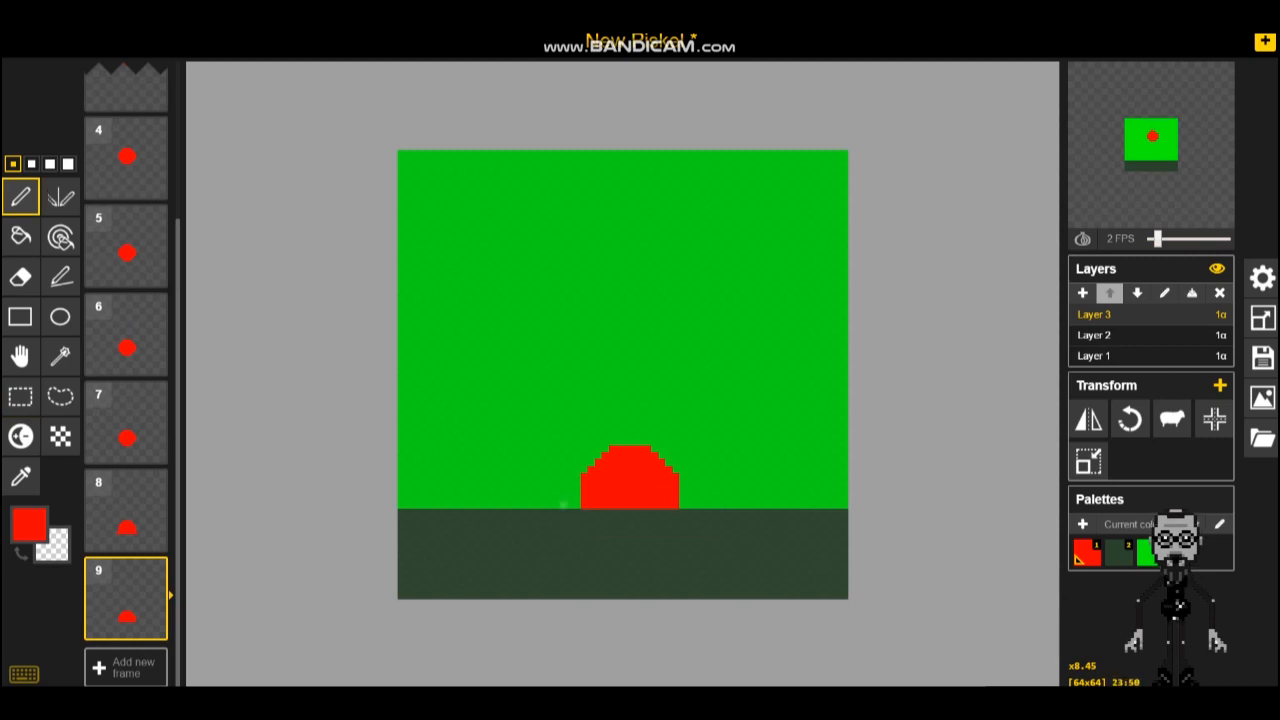
pyautogui.click(562, 504)
pyautogui.moveTo(563, 505); pyautogui.dragTo(578, 498)
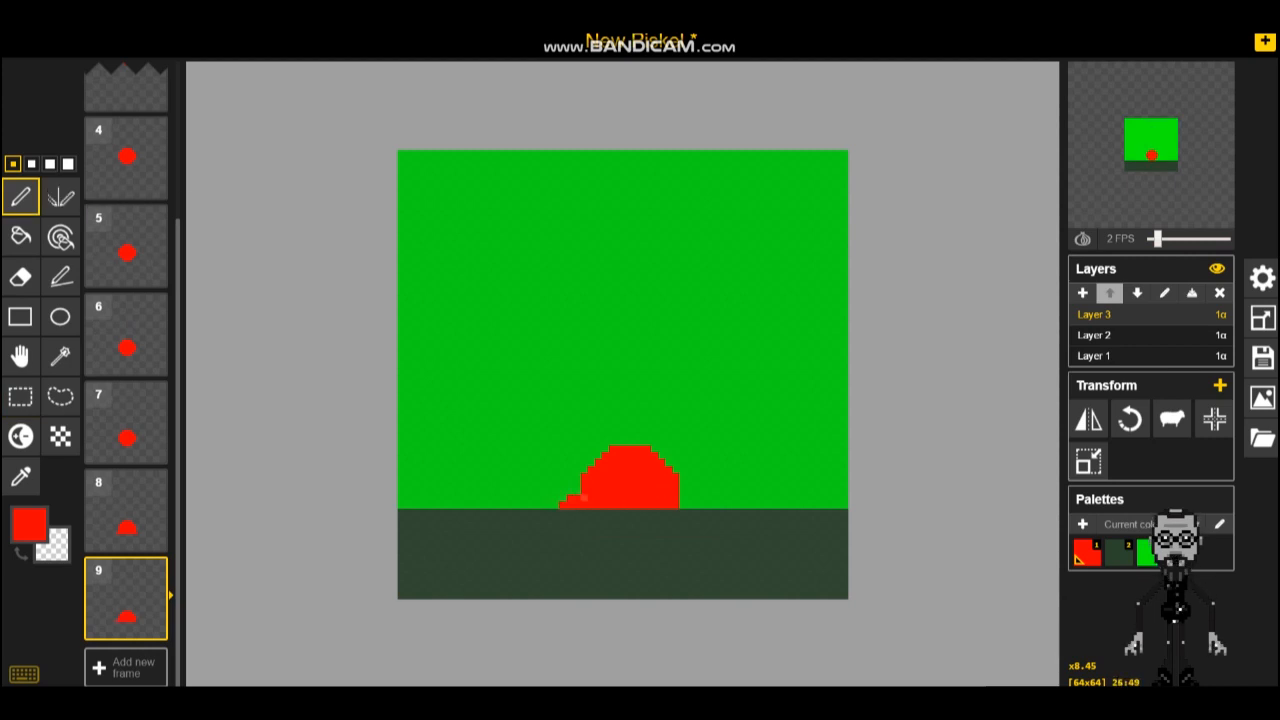
pyautogui.moveTo(683, 505); pyautogui.dragTo(697, 505)
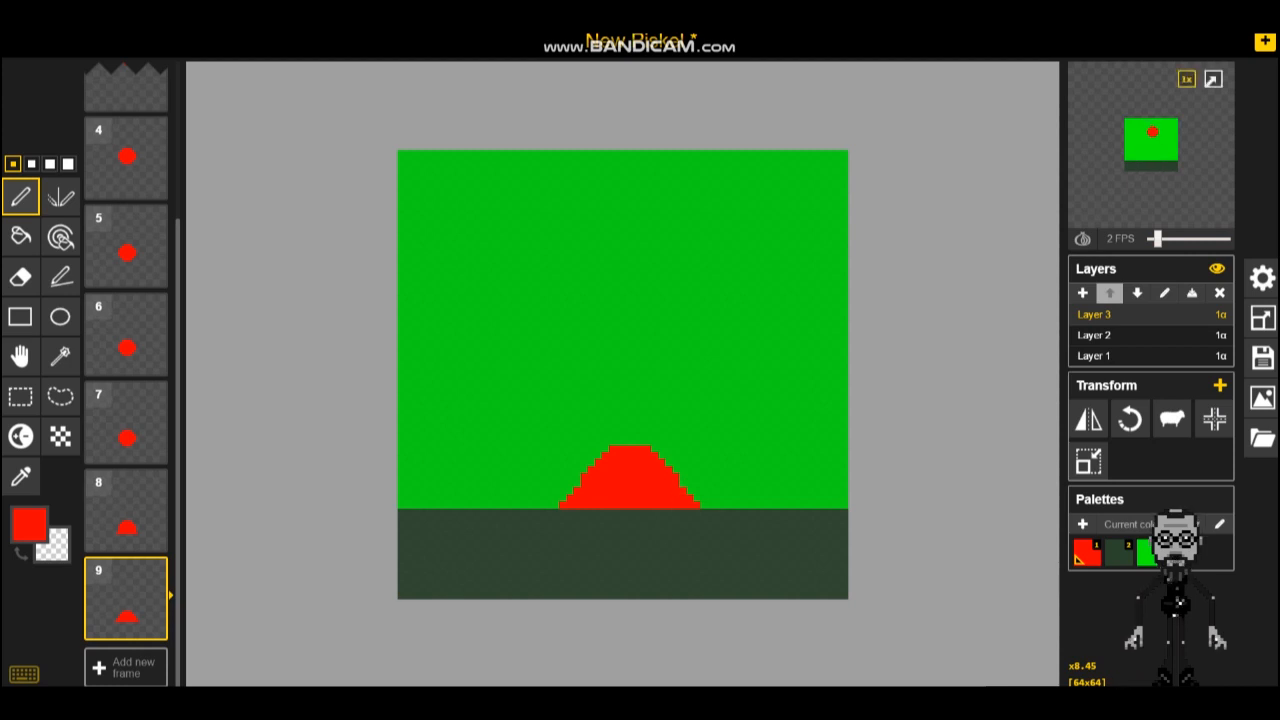
# Step: Preview the animation in a separate window, close it, and set the playback speed to 7 FPS
pyautogui.click(1213, 79)
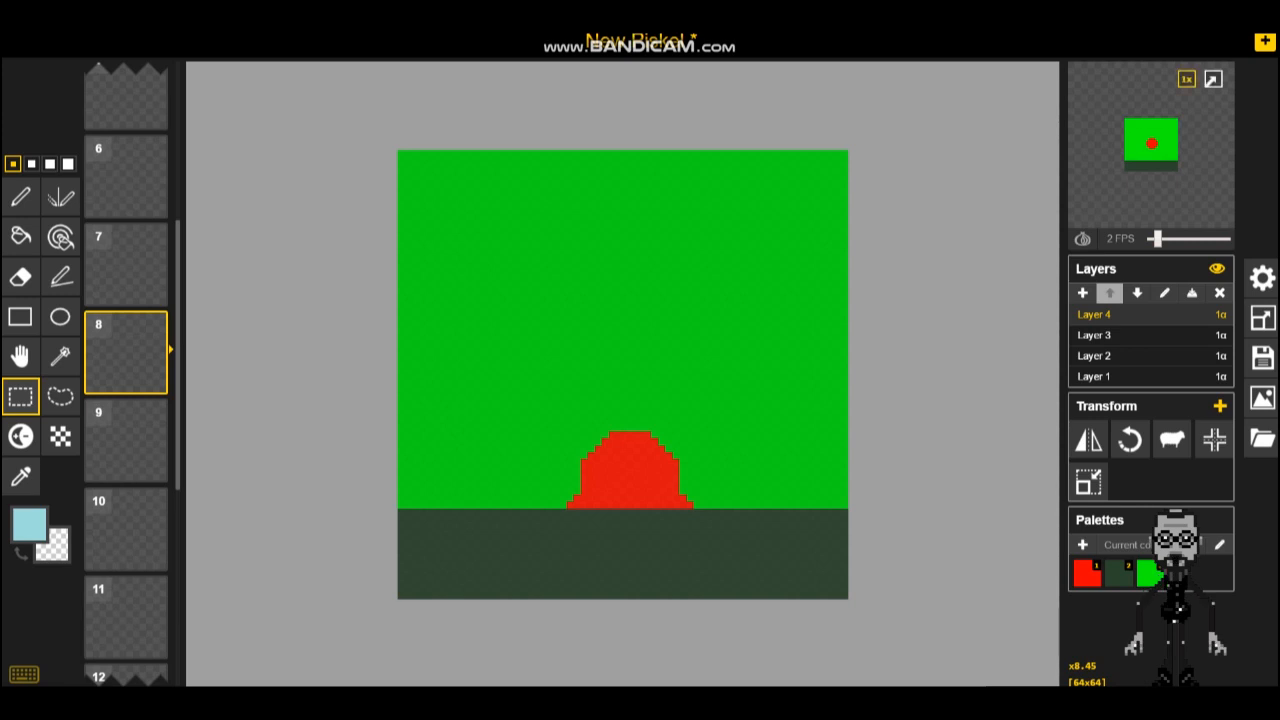
pyautogui.click(1213, 79)
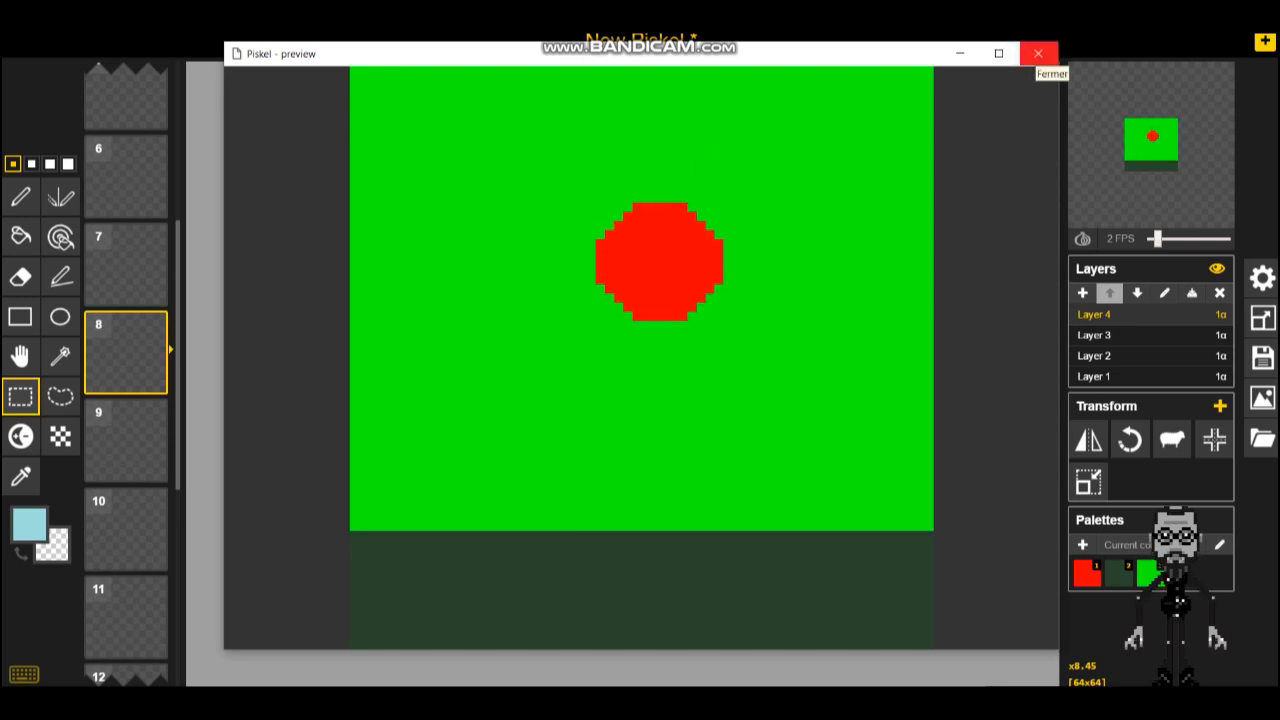
pyautogui.click(1038, 53)
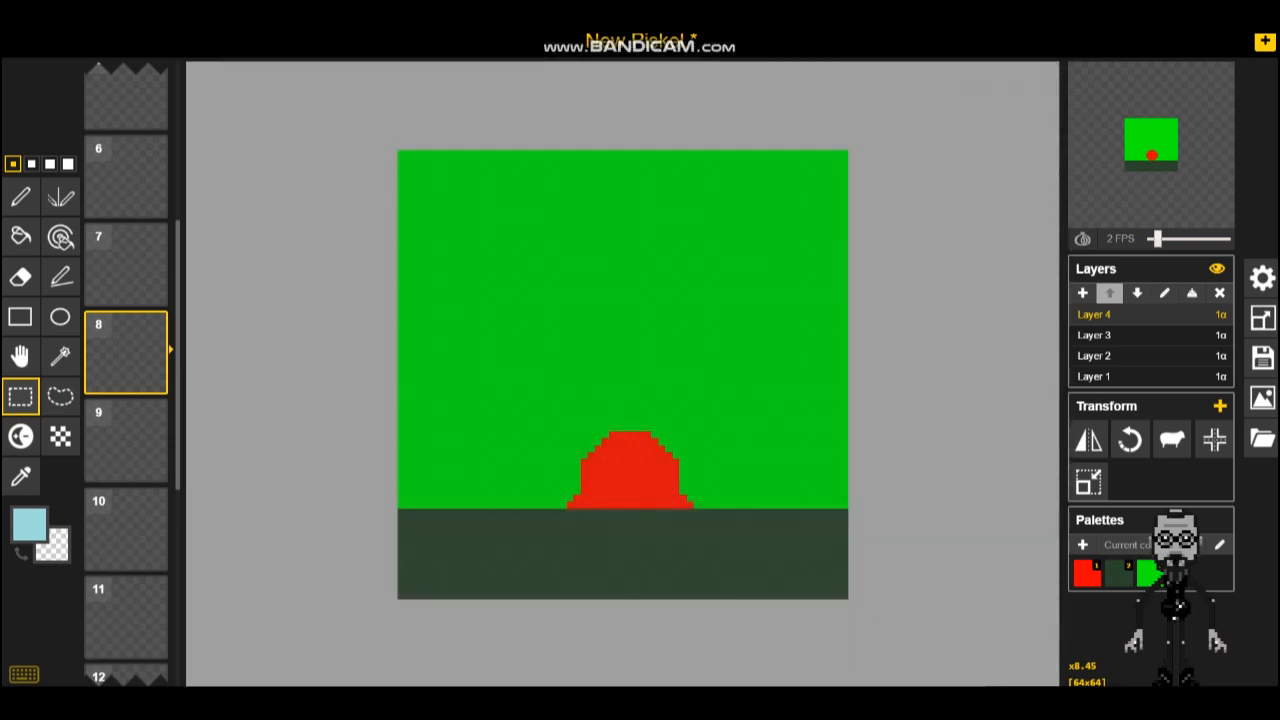
pyautogui.moveTo(1155, 238); pyautogui.dragTo(1173, 238)
pyautogui.moveTo(1213, 80)
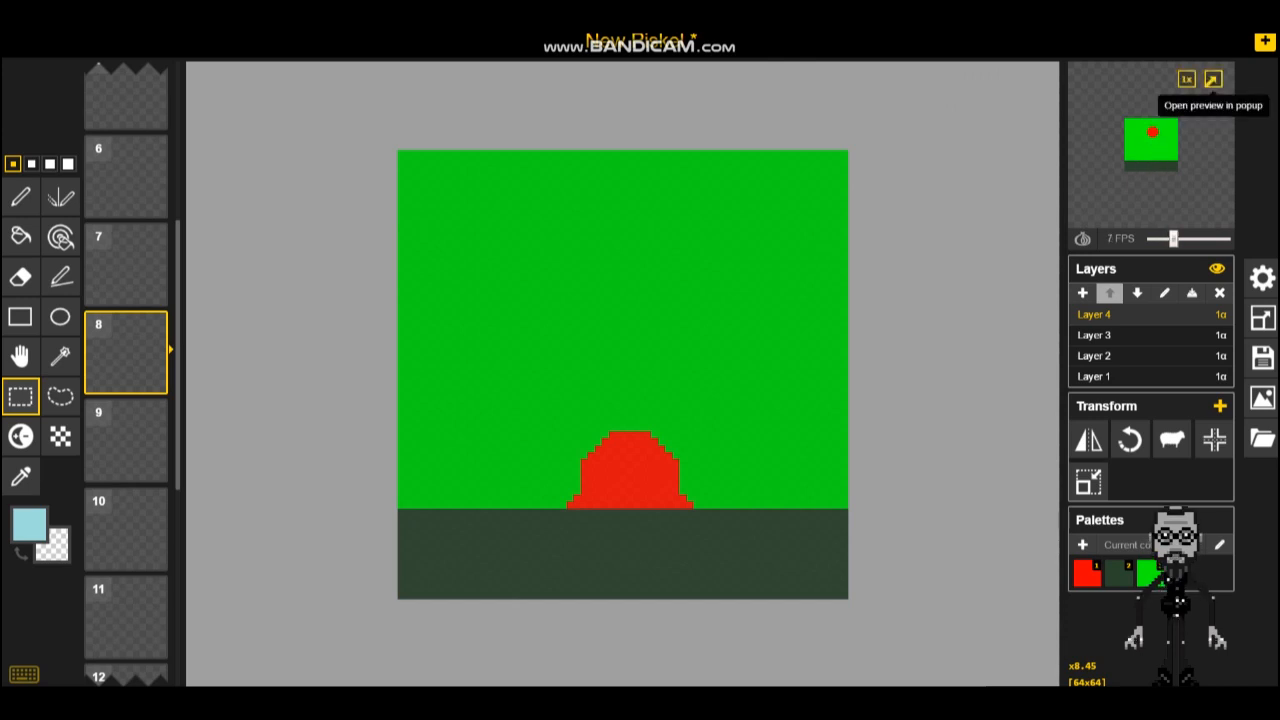
# Step: Play the animation in a separate preview window and close it
pyautogui.click(1213, 79)
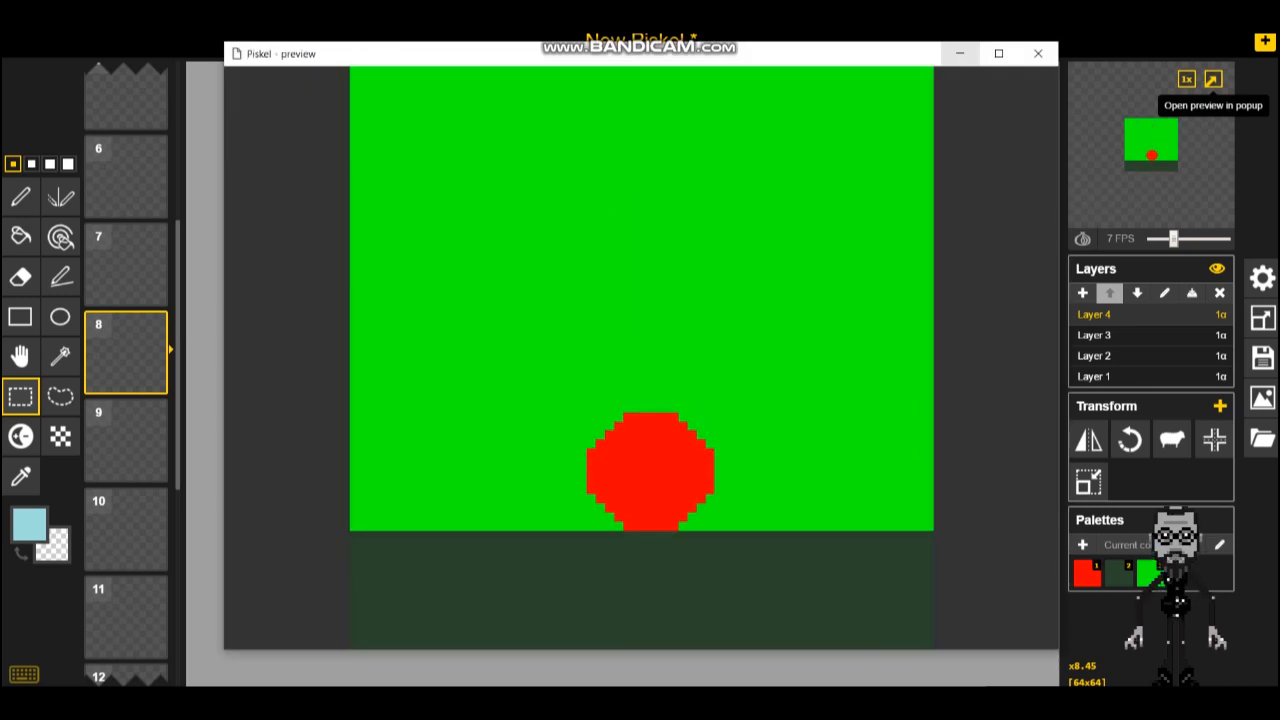
pyautogui.click(1038, 53)
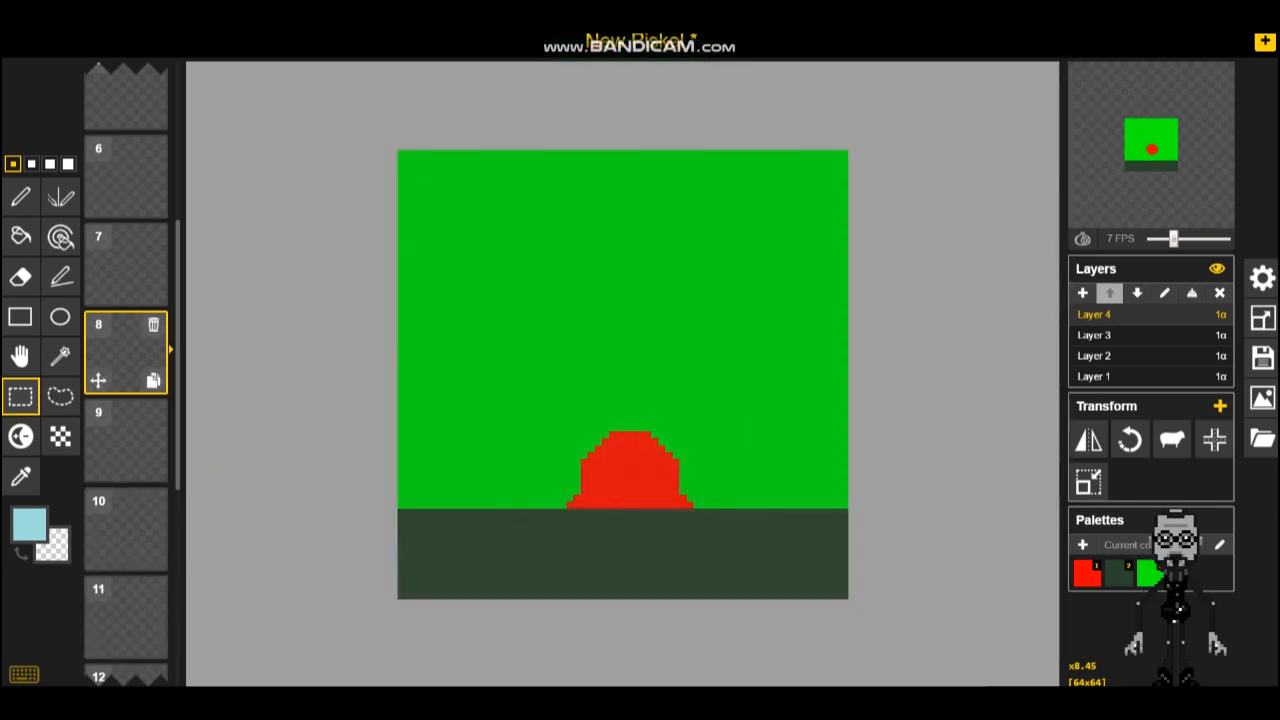
# Step: Add a new layer above Layer 3, then make Layer 3 active again
pyautogui.scroll(6, 126, 370)
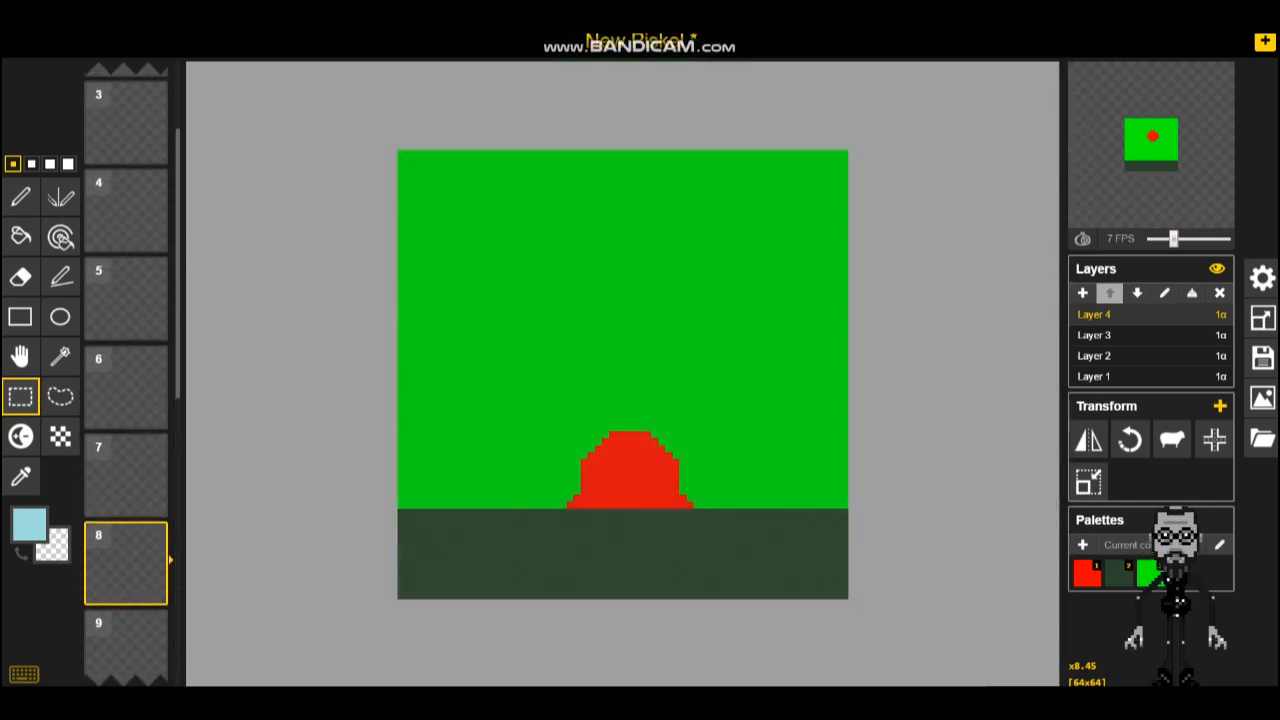
pyautogui.click(1150, 335)
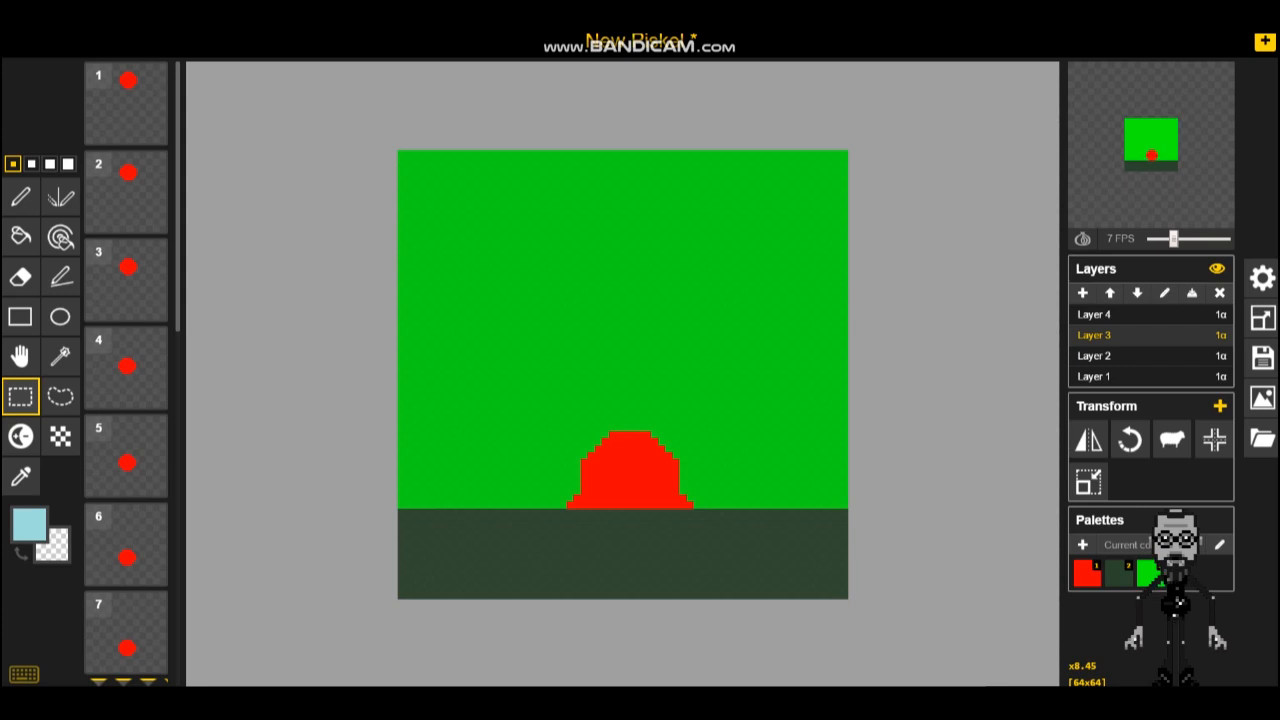
pyautogui.click(1082, 292)
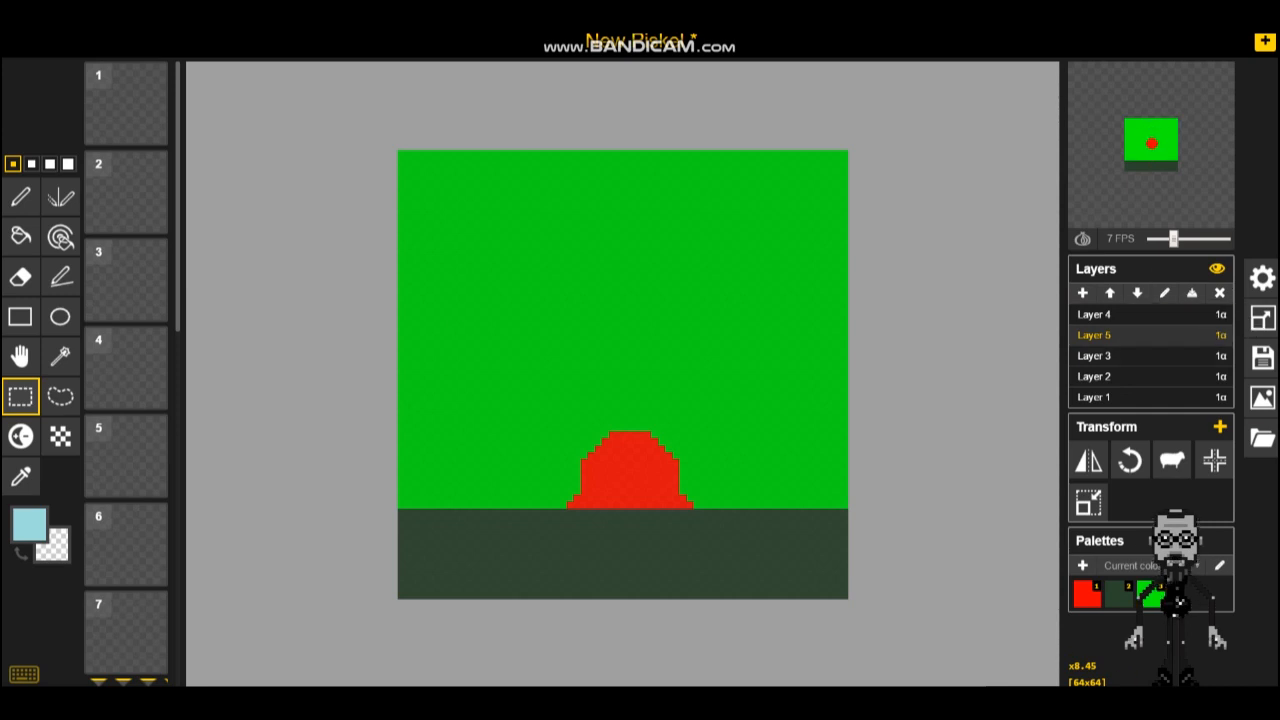
pyautogui.click(1150, 355)
# Step: On Layer 4 in frame 7, draw two short pale blue impact lines on each side of the ball with the Stroke tool
pyautogui.scroll(-4, 126, 374)
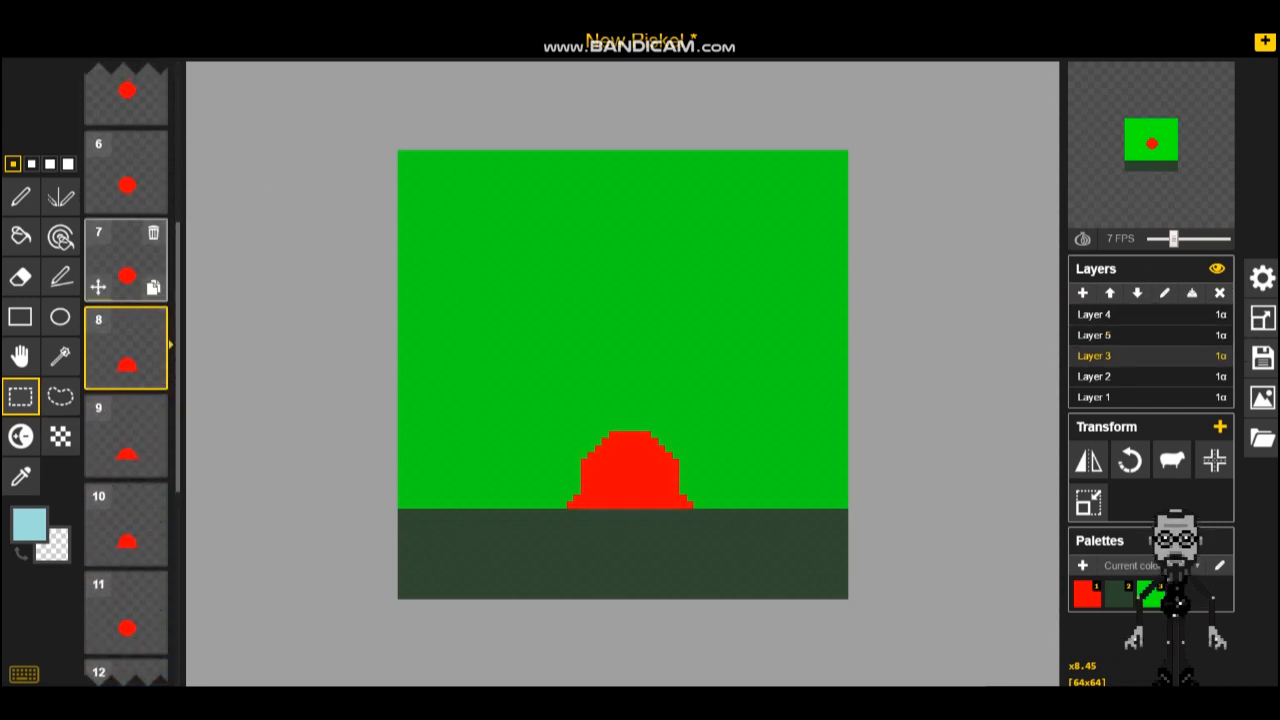
pyautogui.click(126, 259)
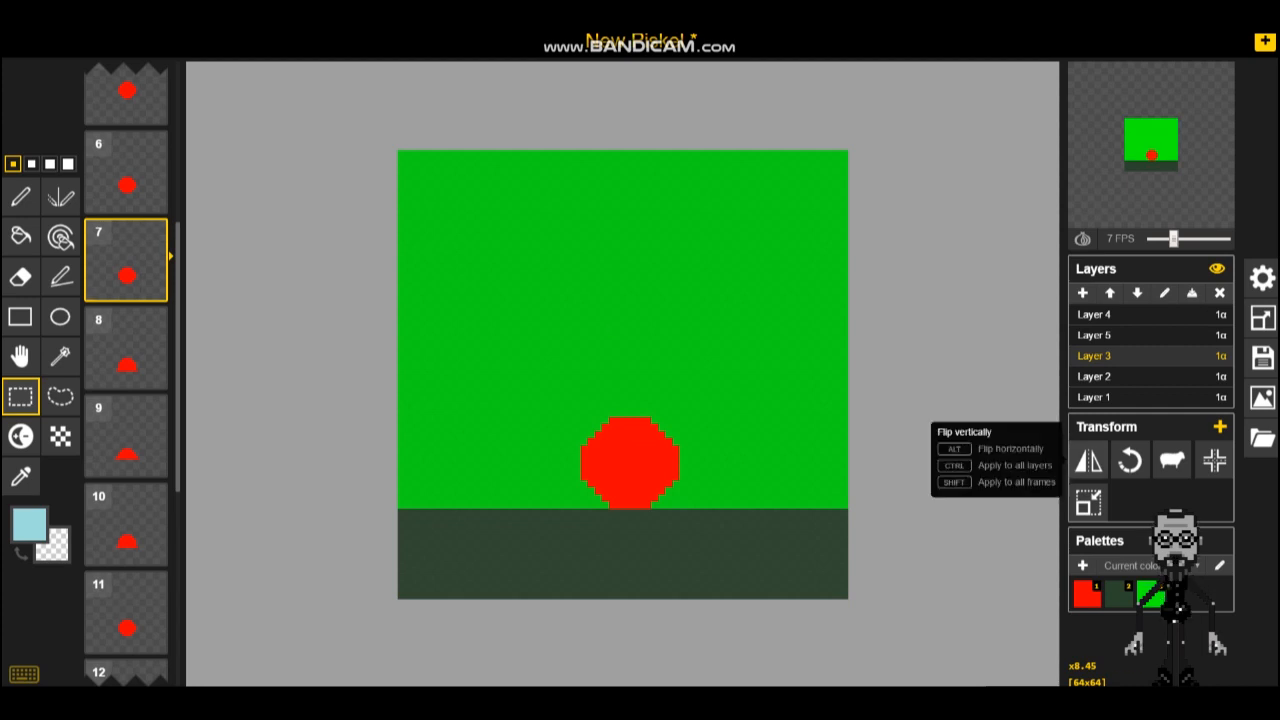
pyautogui.click(1150, 314)
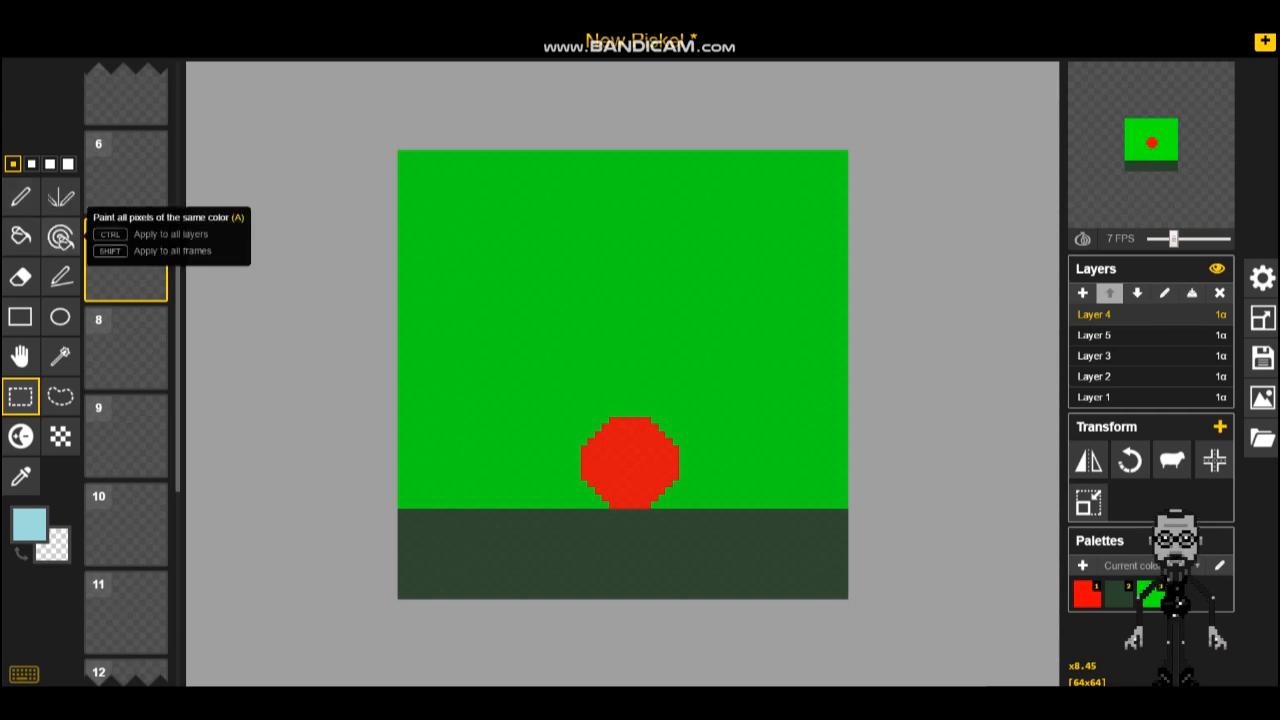
pyautogui.click(60, 276)
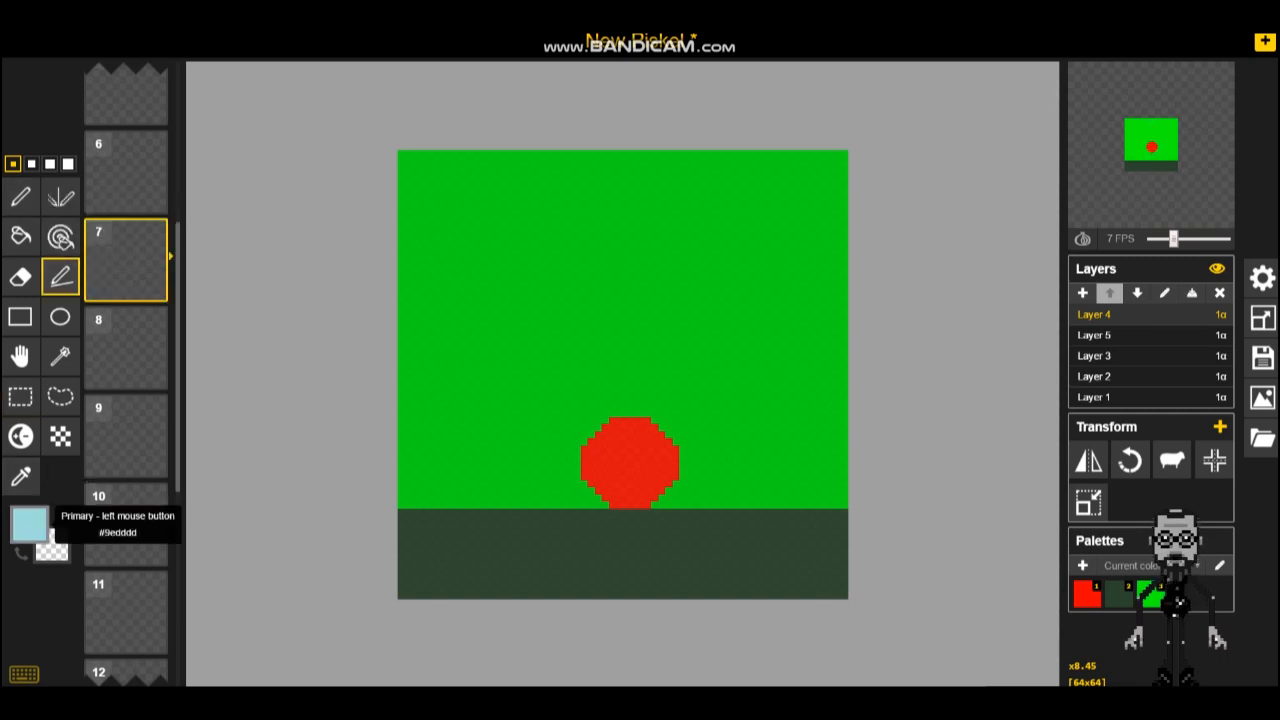
pyautogui.click(29, 523)
pyautogui.moveTo(114, 367)
pyautogui.mouseDown()
pyautogui.moveTo(134, 394)
pyautogui.moveTo(109, 370)
pyautogui.mouseUp()
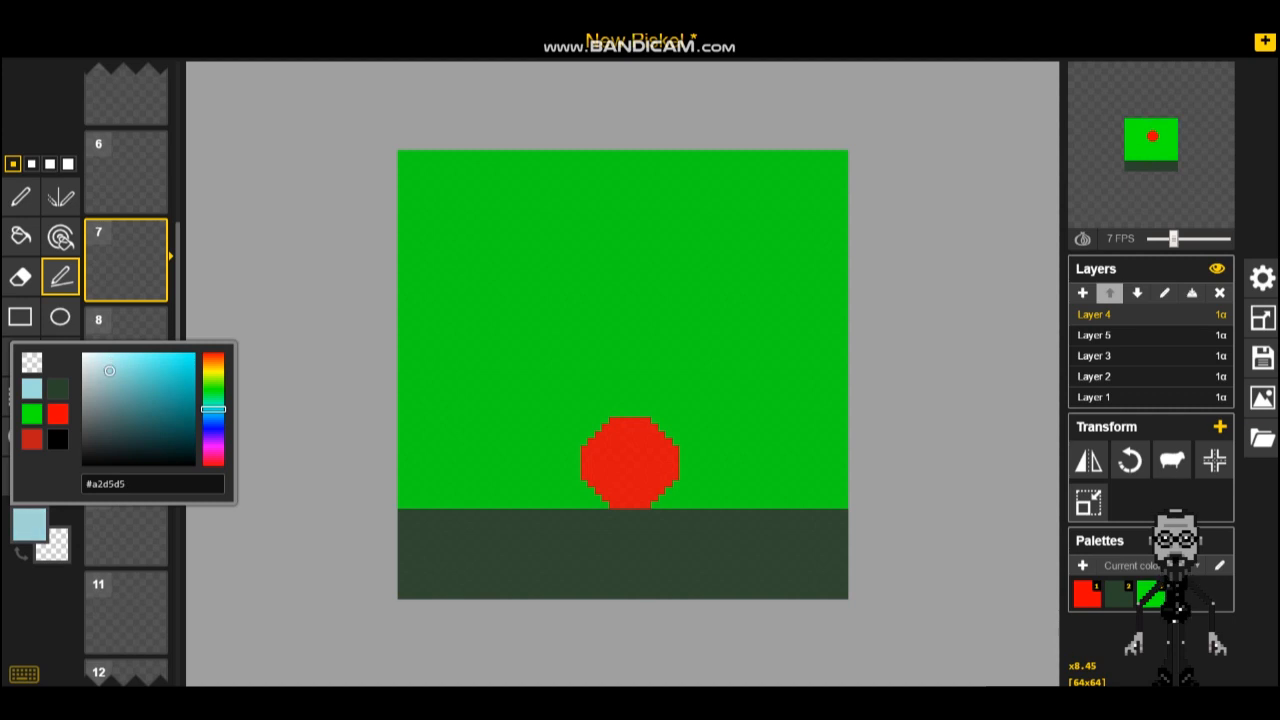
pyautogui.click(562, 477)
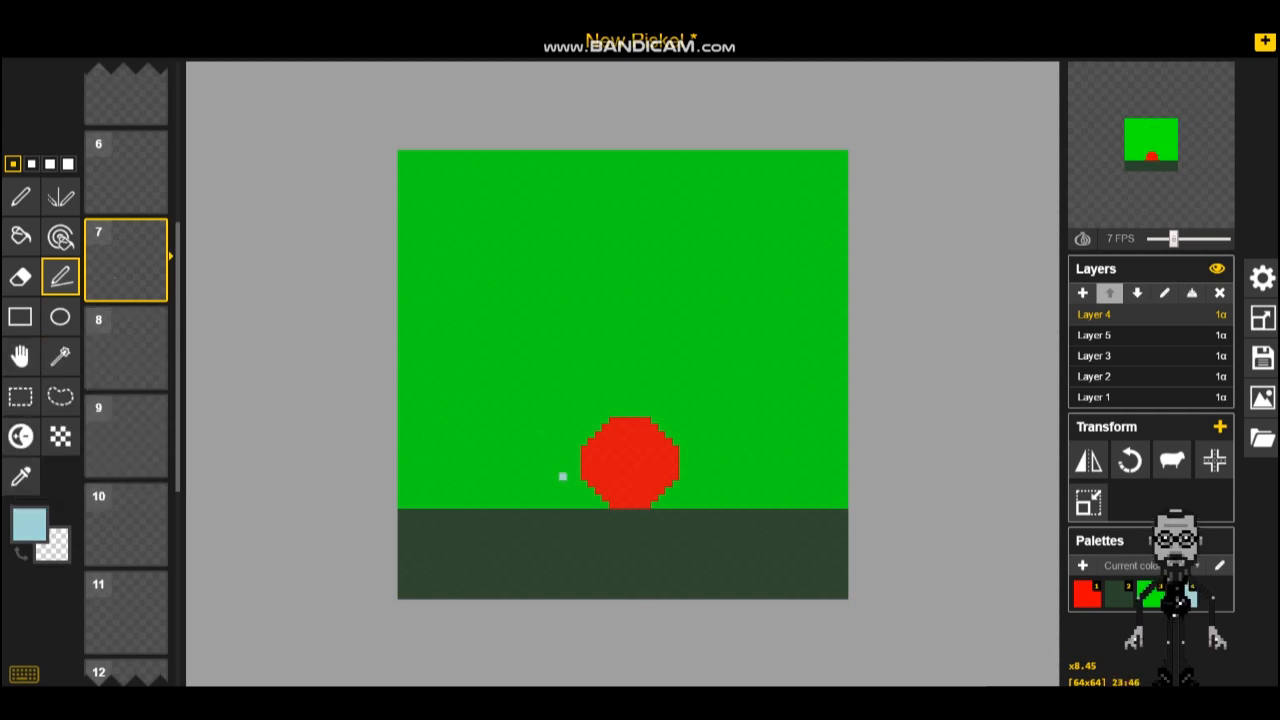
pyautogui.moveTo(562, 477); pyautogui.dragTo(518, 440)
pyautogui.moveTo(548, 491); pyautogui.dragTo(506, 477)
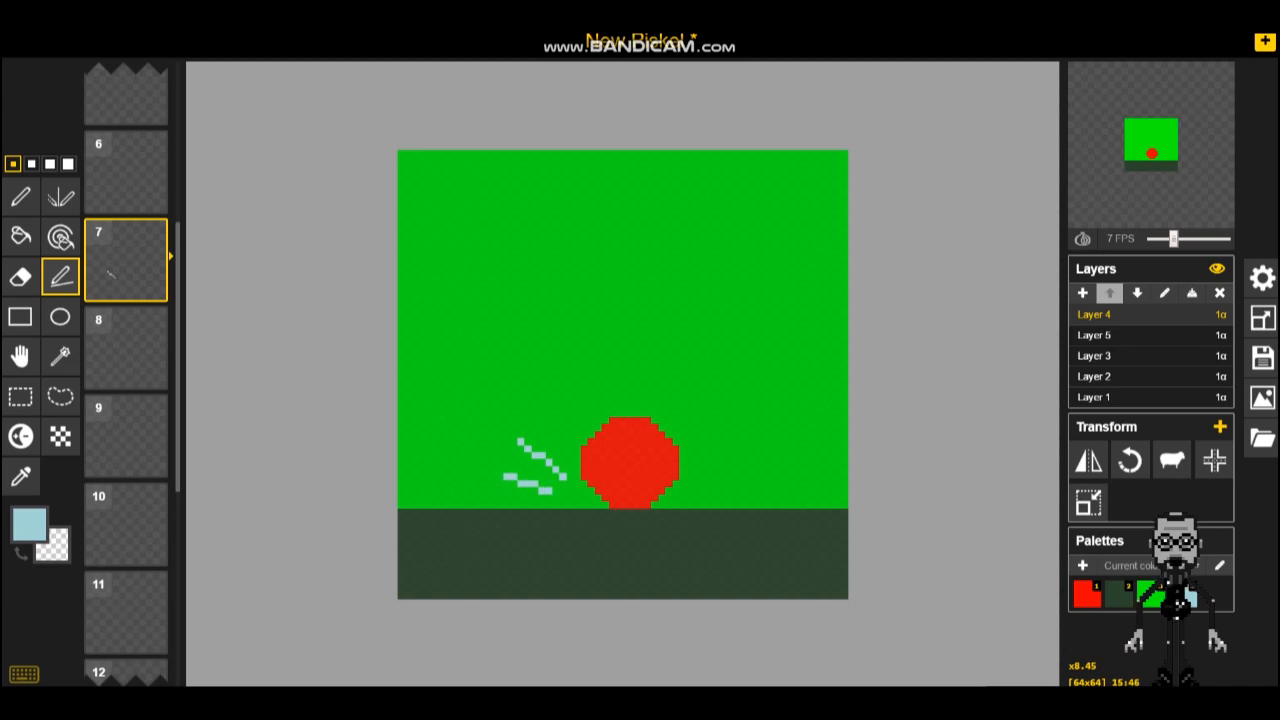
pyautogui.moveTo(683, 491)
pyautogui.mouseDown()
pyautogui.moveTo(718, 484)
pyautogui.moveTo(722, 455)
pyautogui.mouseUp()
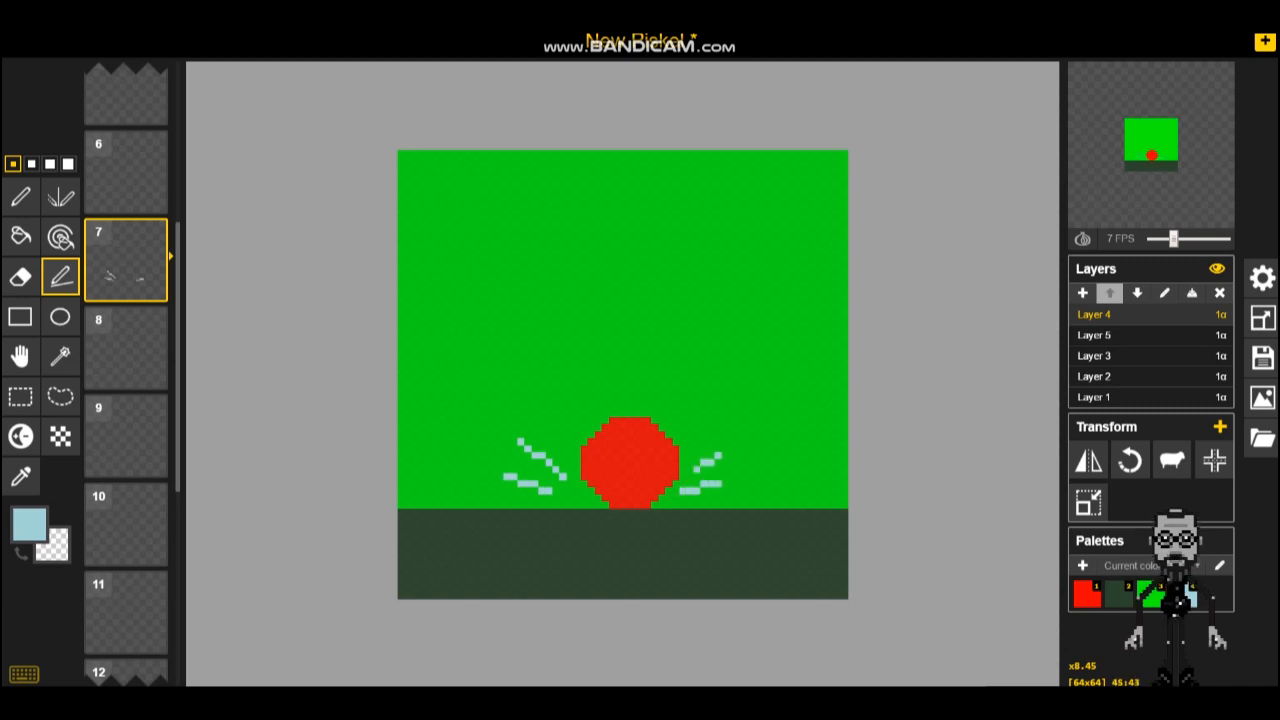
# Step: In frame 8, draw two pale blue lines about 8 to 12 px long on each side, radiating outward from the squashed ball
pyautogui.click(125, 345)
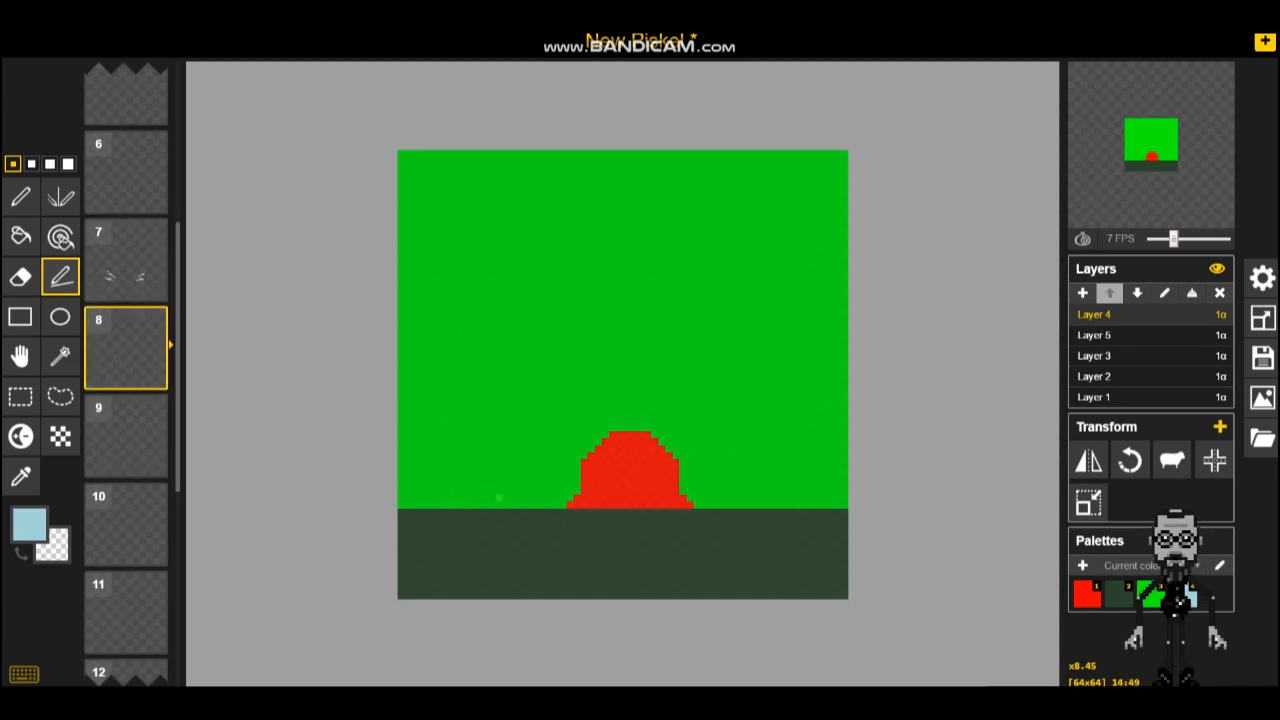
pyautogui.moveTo(549, 490); pyautogui.dragTo(470, 448)
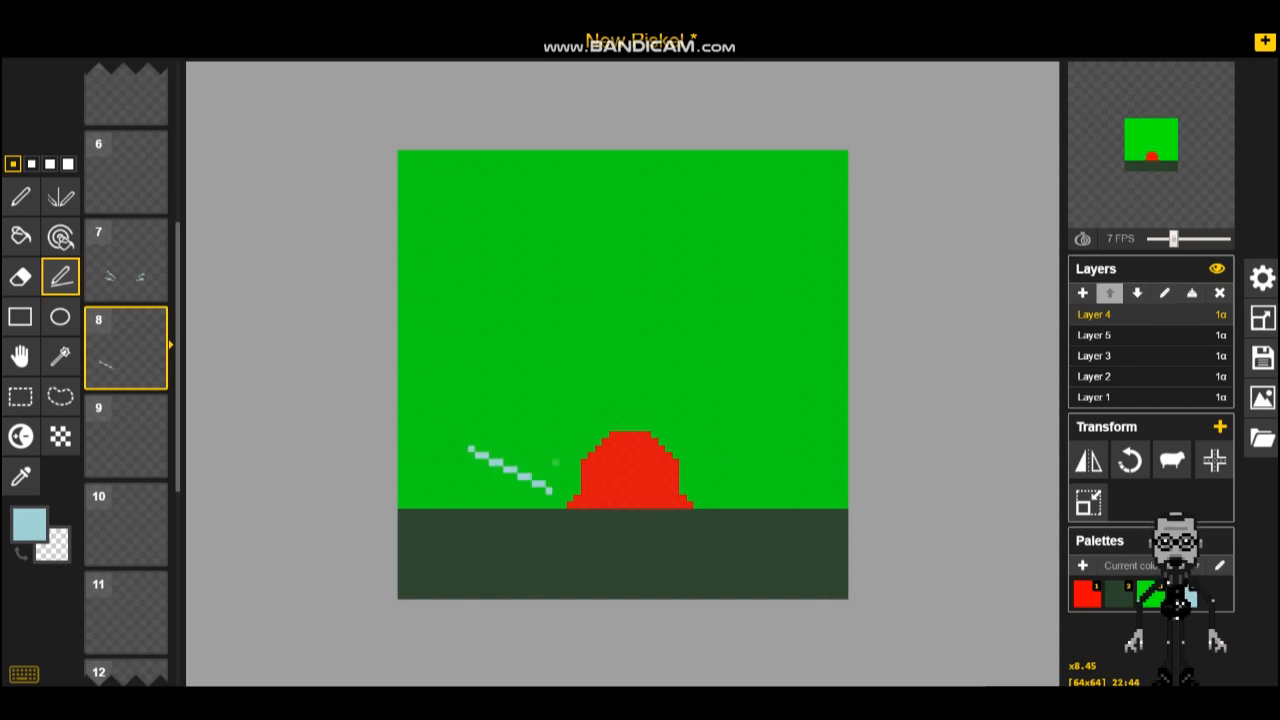
pyautogui.moveTo(558, 464); pyautogui.dragTo(504, 410)
pyautogui.moveTo(705, 486); pyautogui.dragTo(785, 449)
pyautogui.moveTo(702, 456); pyautogui.dragTo(747, 391)
# Step: In frame 9, draw two long pale blue lines about 12 to 20 px on each side, fanning up from the flattened ball
pyautogui.click(125, 440)
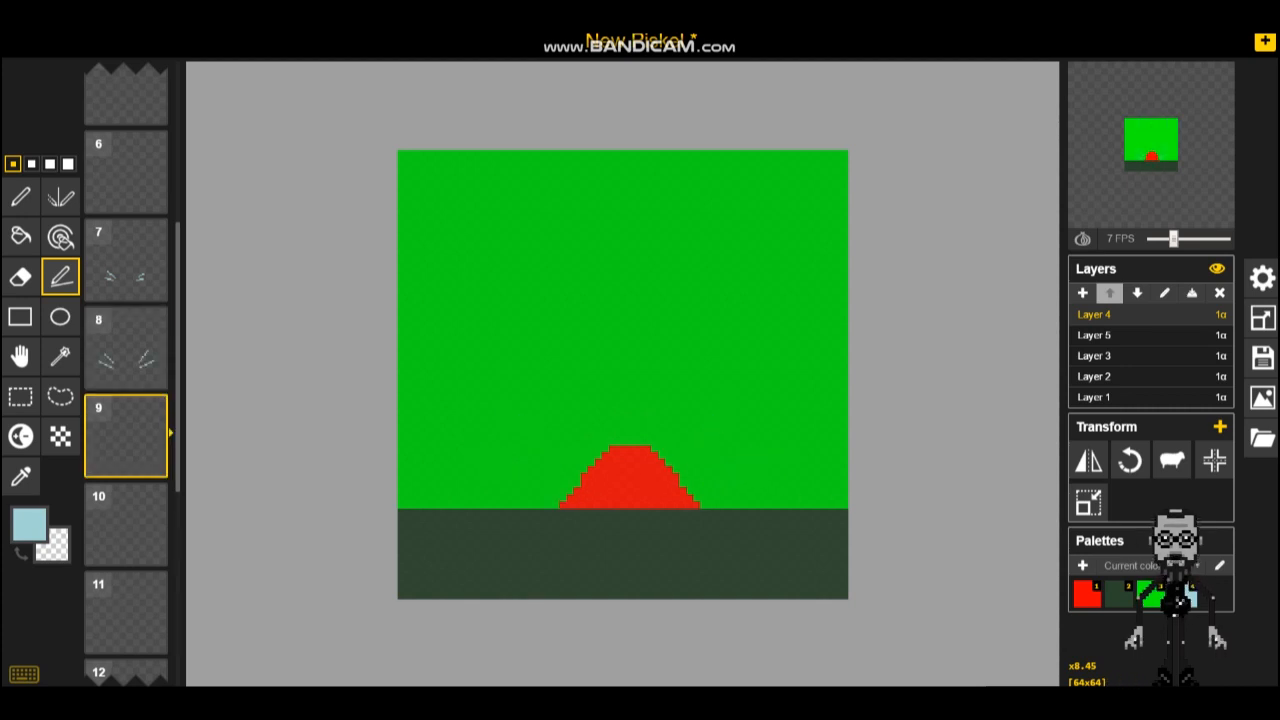
pyautogui.moveTo(536, 484); pyautogui.dragTo(456, 405)
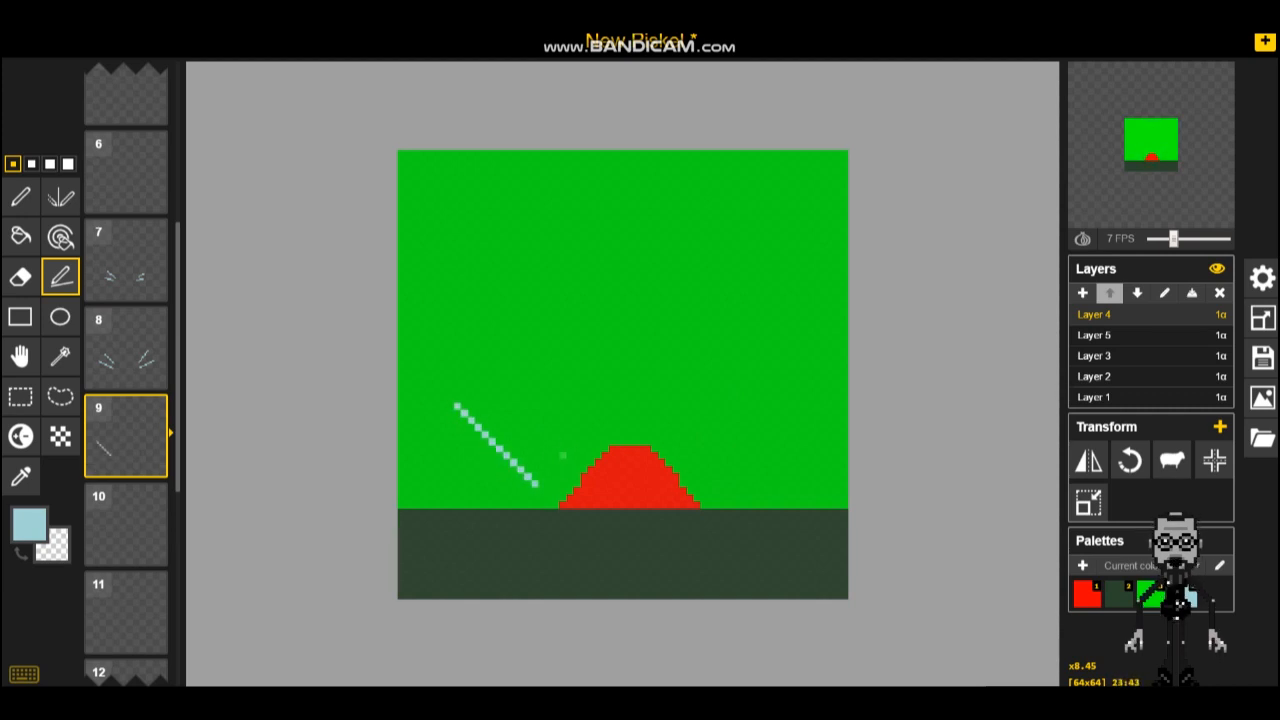
pyautogui.moveTo(549, 456); pyautogui.dragTo(491, 321)
pyautogui.moveTo(706, 474); pyautogui.dragTo(753, 378)
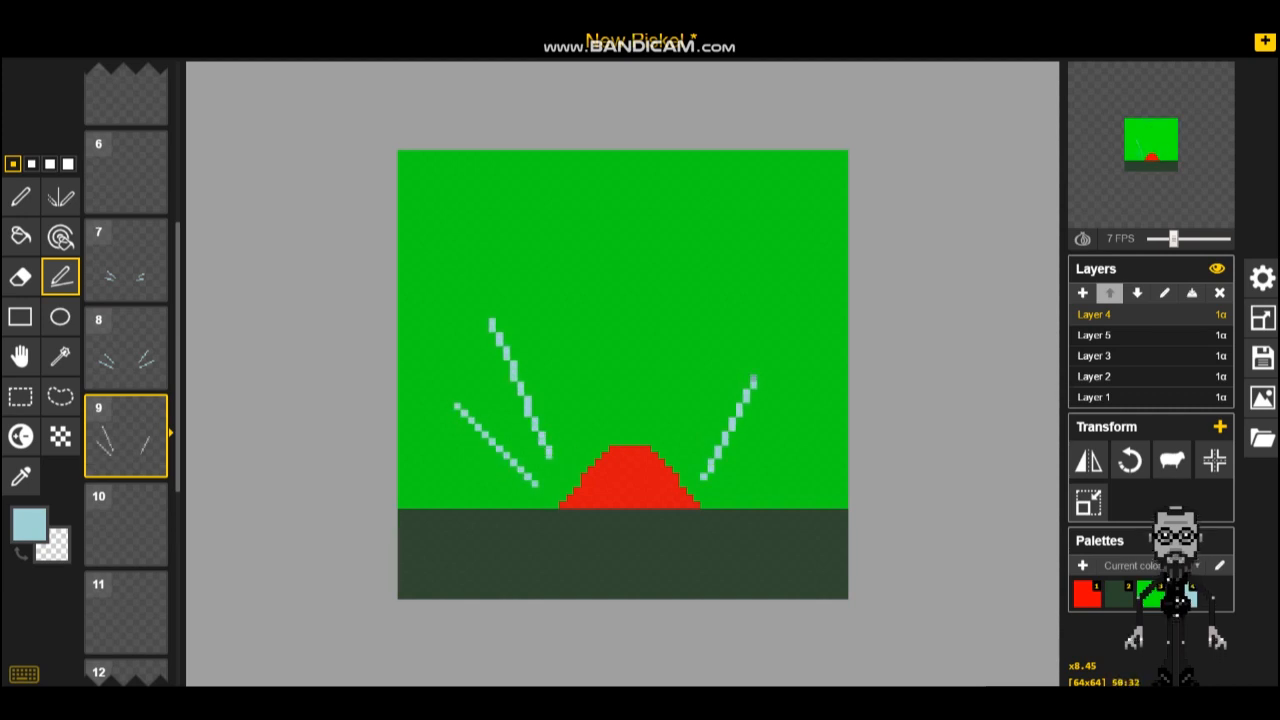
pyautogui.moveTo(733, 484); pyautogui.dragTo(818, 412)
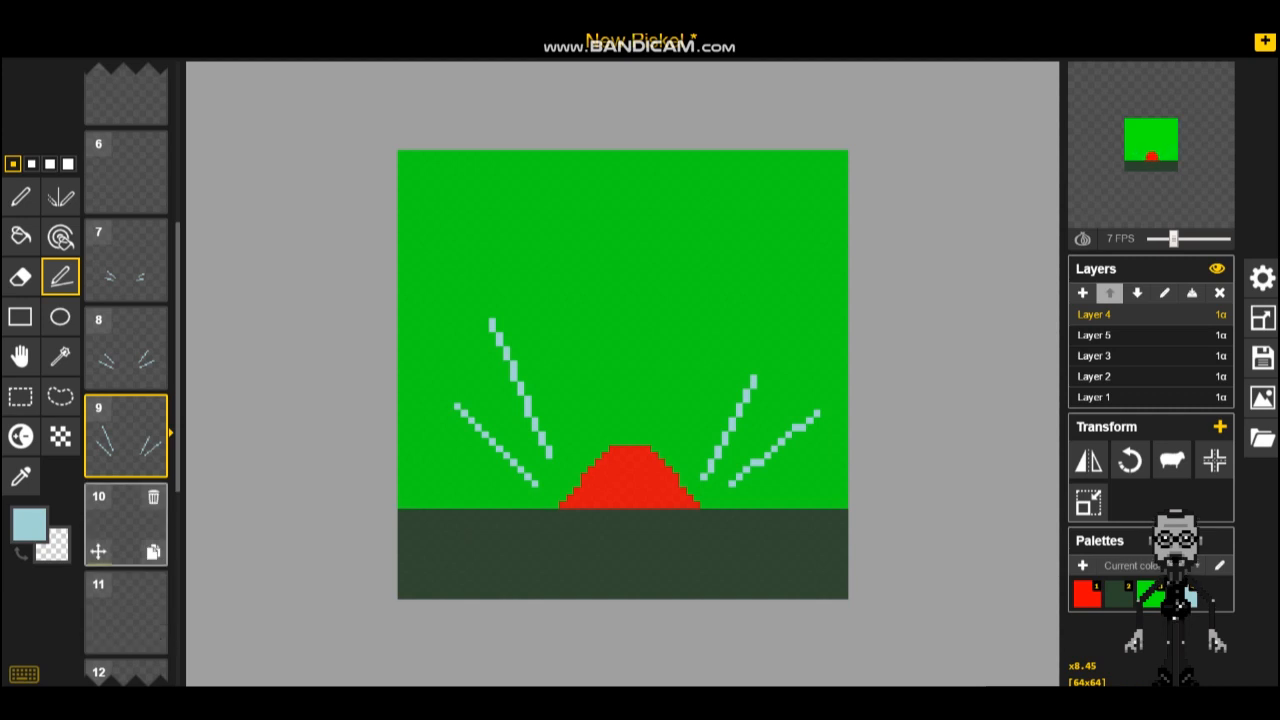
# Step: Draw two pale blue impact lines on each side of the ball in frames 10 and 11, making those in frame 11 shorter
pyautogui.click(125, 524)
pyautogui.moveTo(556, 490)
pyautogui.mouseDown()
pyautogui.moveTo(470, 426)
pyautogui.moveTo(535, 426)
pyautogui.mouseUp()
pyautogui.moveTo(710, 490)
pyautogui.mouseDown()
pyautogui.moveTo(764, 448)
pyautogui.moveTo(756, 404)
pyautogui.mouseUp()
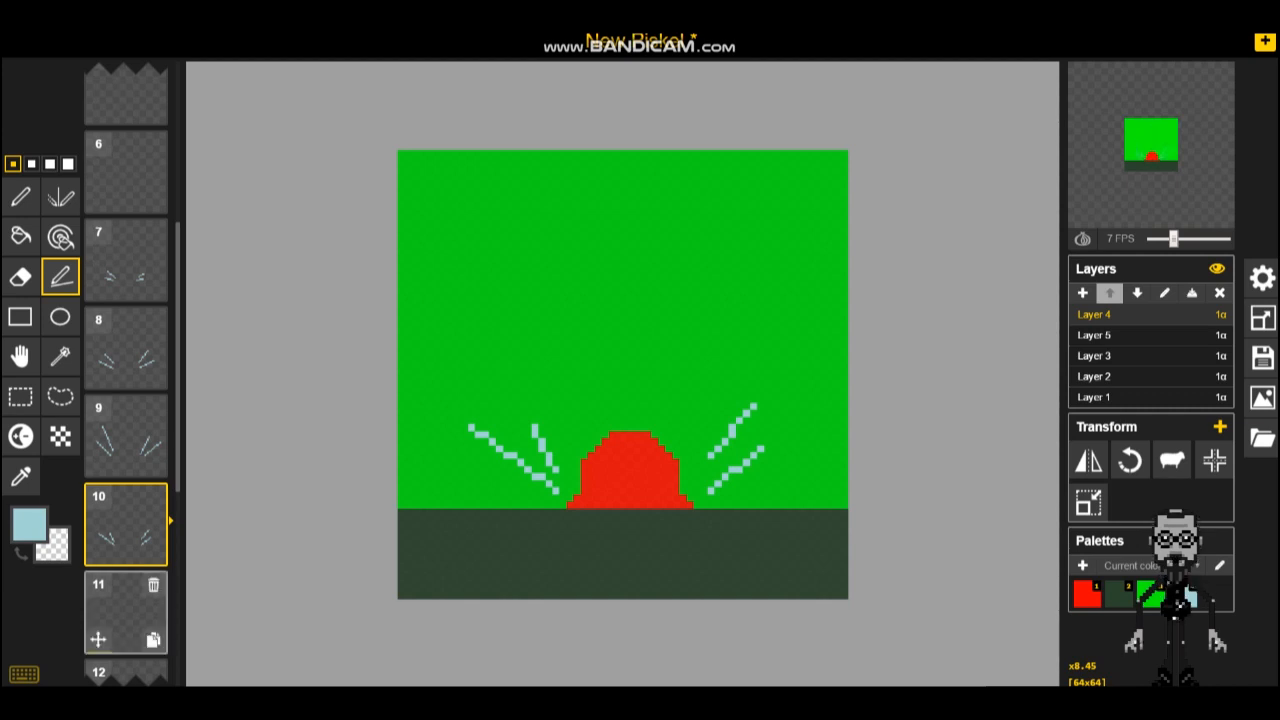
pyautogui.click(125, 610)
pyautogui.moveTo(550, 484)
pyautogui.mouseDown()
pyautogui.moveTo(512, 440)
pyautogui.moveTo(528, 420)
pyautogui.mouseUp()
pyautogui.moveTo(711, 484)
pyautogui.mouseDown()
pyautogui.moveTo(746, 469)
pyautogui.moveTo(732, 421)
pyautogui.mouseUp()
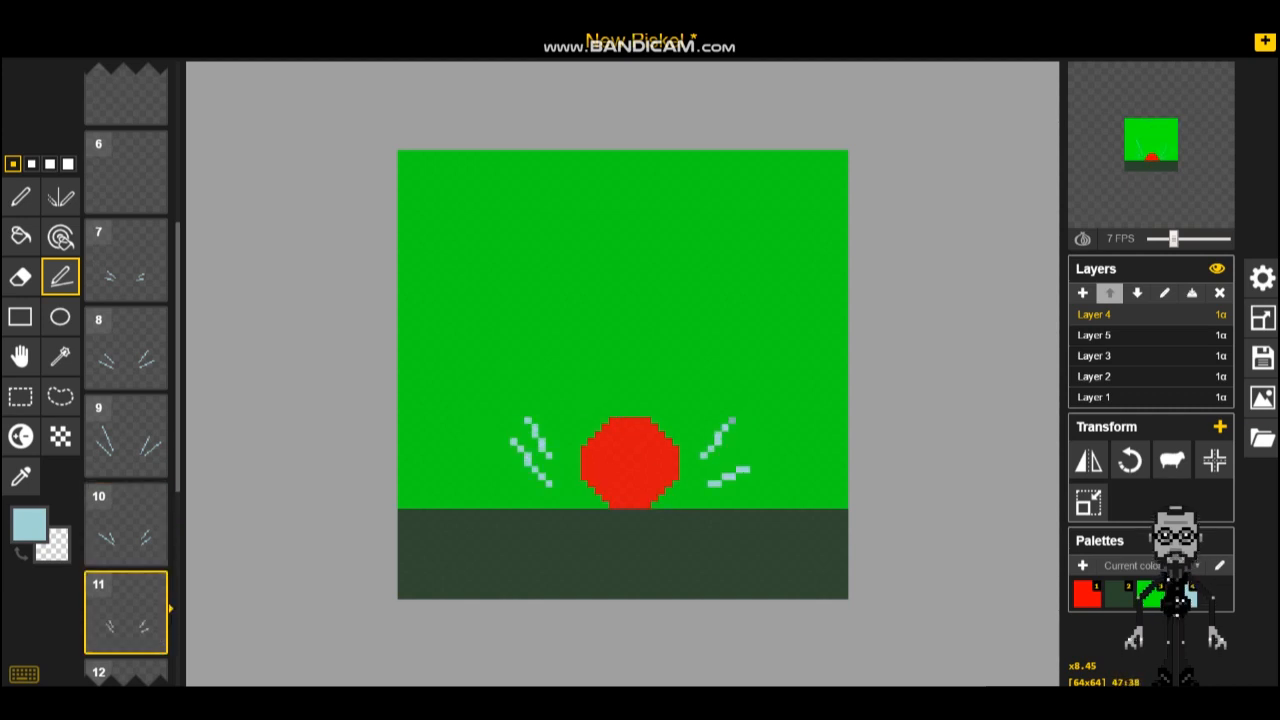
# Step: Check the impact lines in the separate animation preview window and close it
pyautogui.click(1213, 79)
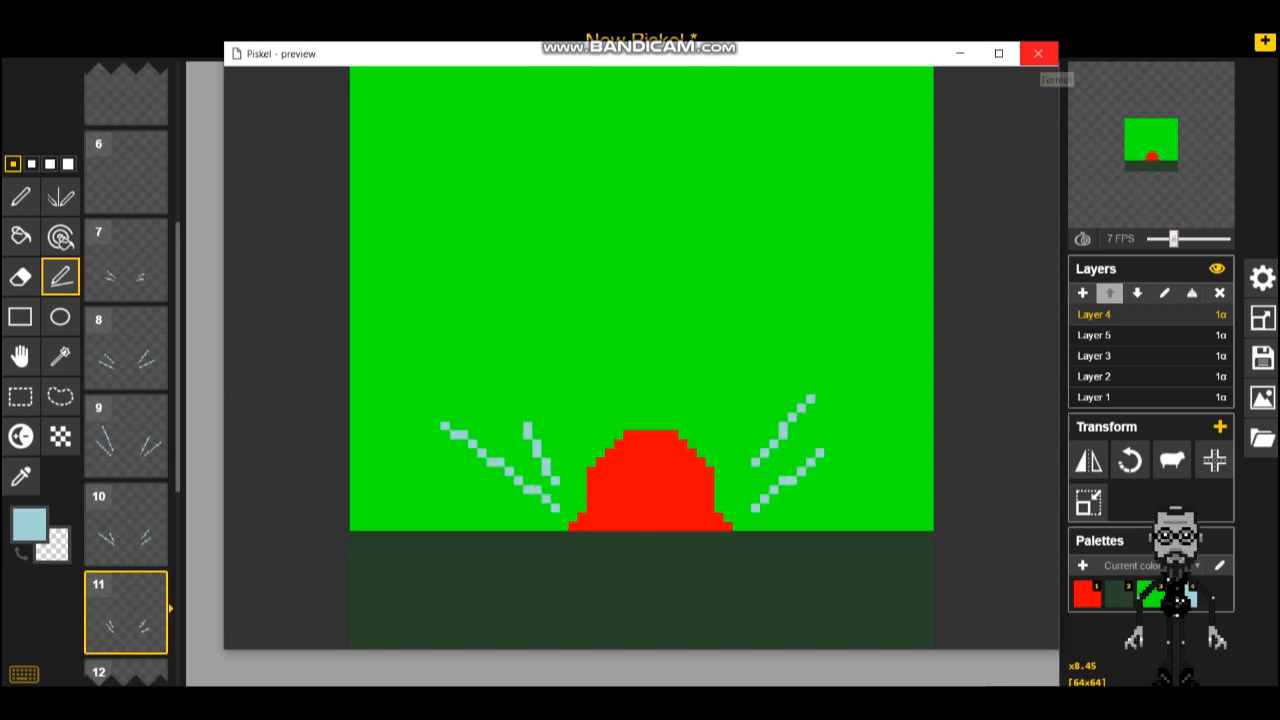
pyautogui.click(1038, 53)
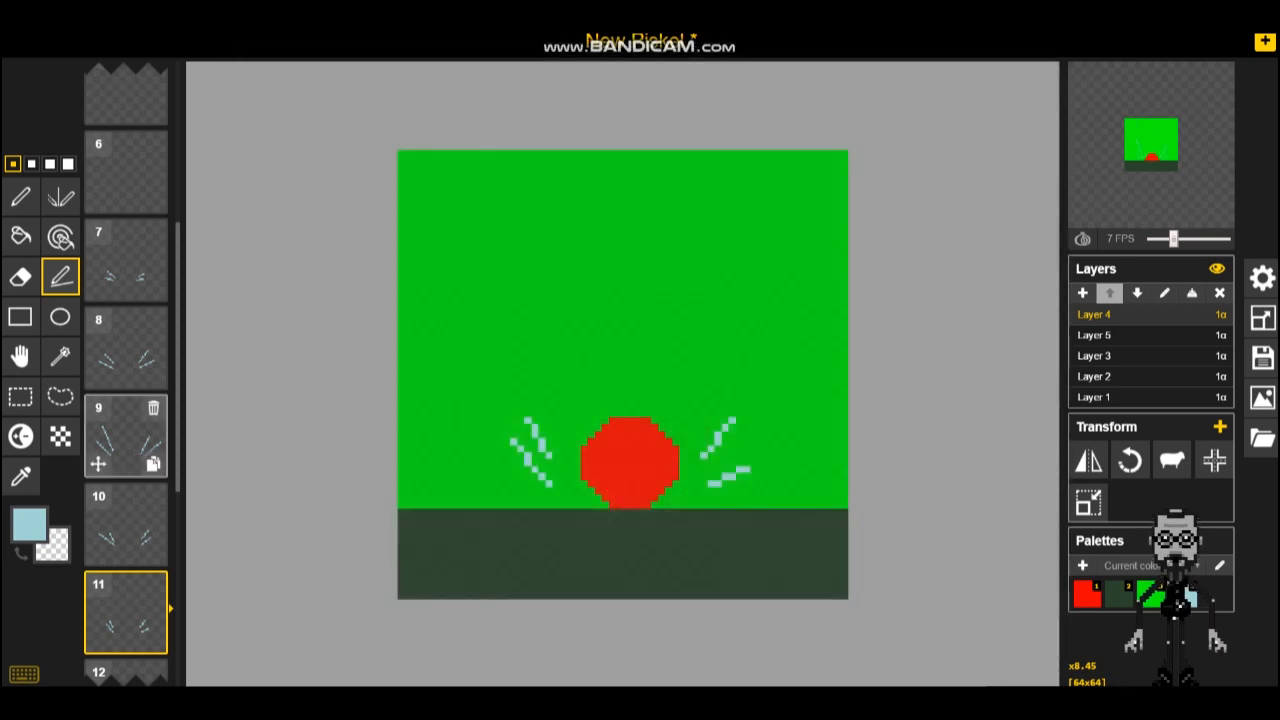
# Step: Create a new layer above Layer 4 and go to frame 1
pyautogui.moveTo(177, 440); pyautogui.dragTo(177, 279)
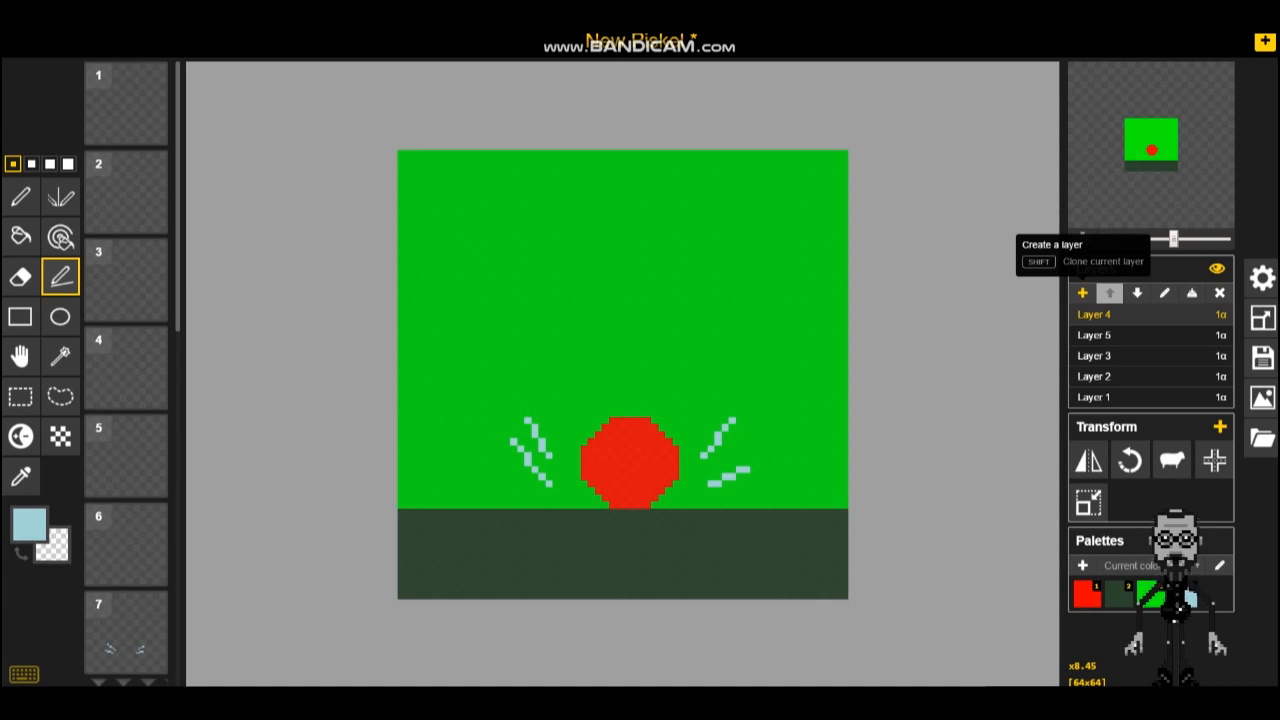
pyautogui.click(1082, 292)
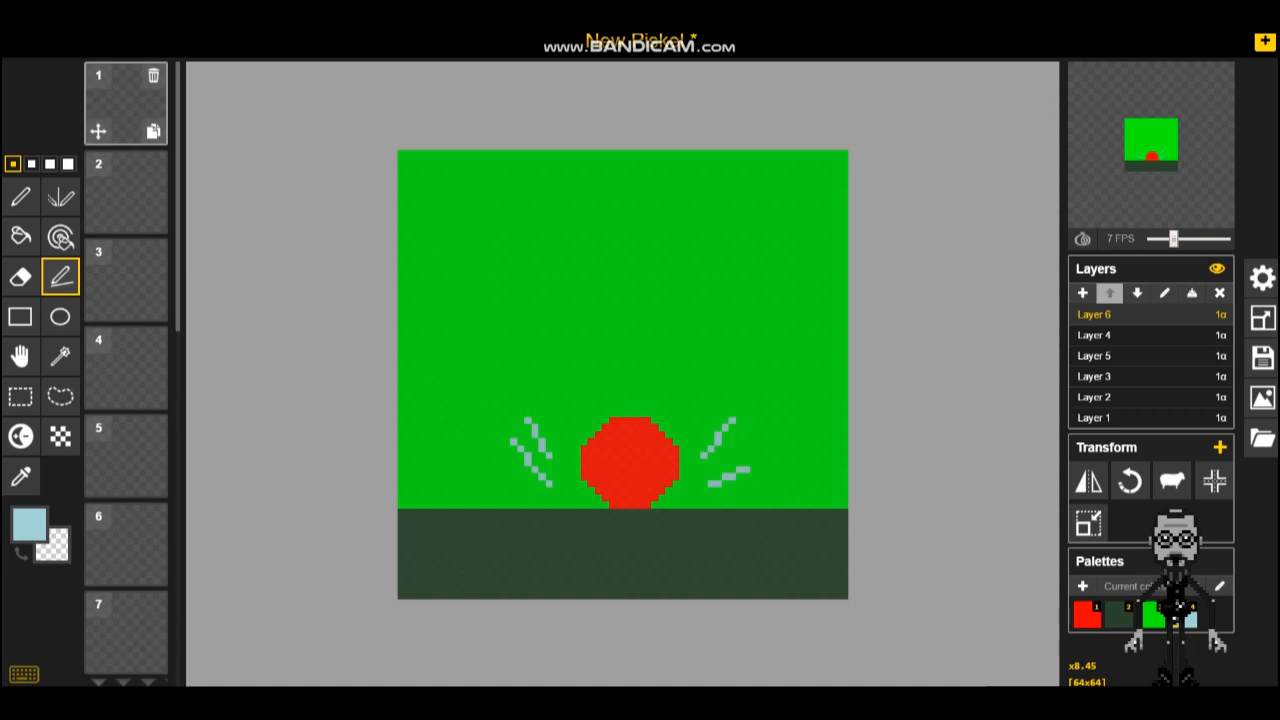
pyautogui.click(125, 103)
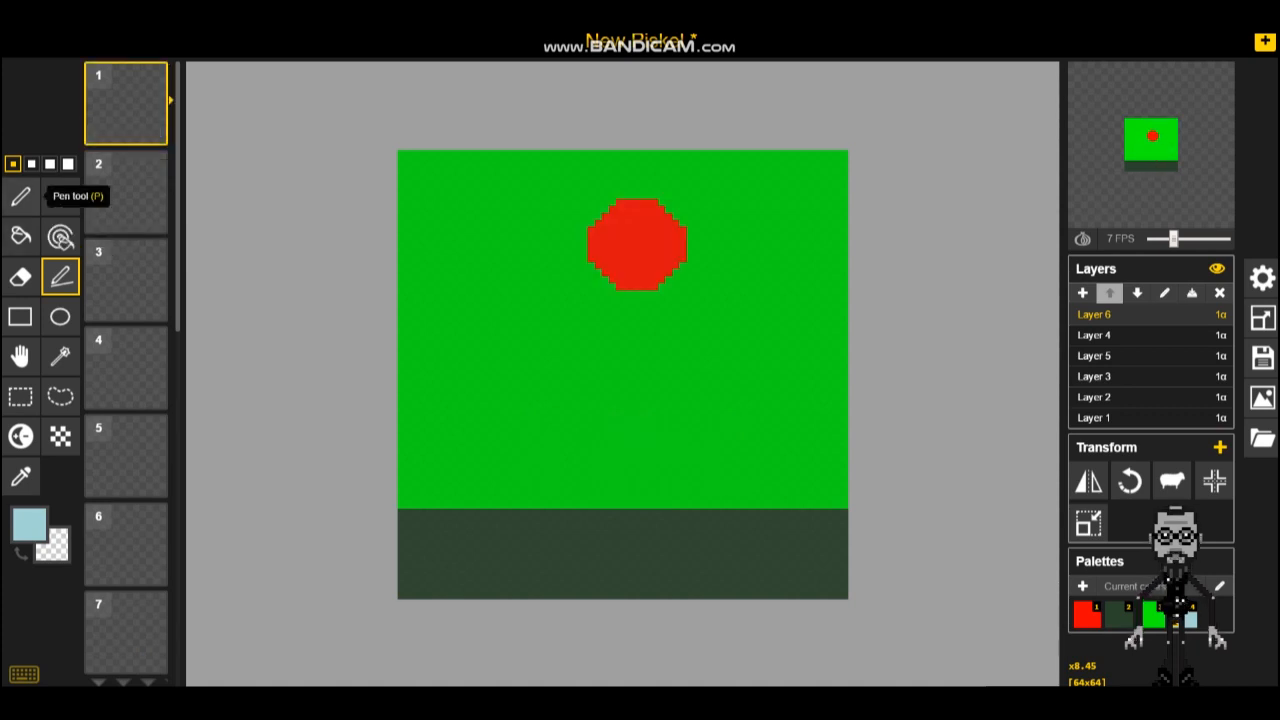
# Step: Draw a slanted stem about 5 px tall on top of the ball in frame 1, using the Pen tool in a medium green
pyautogui.click(20, 196)
pyautogui.click(29, 524)
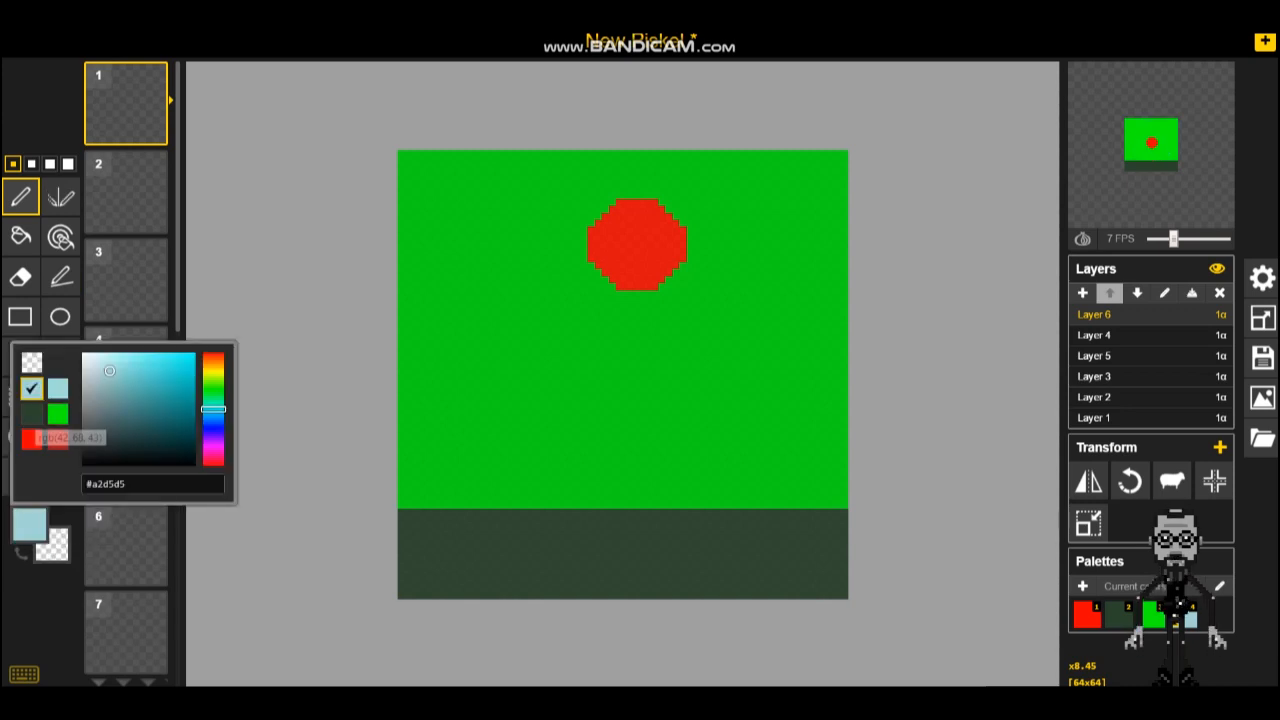
pyautogui.click(32, 413)
pyautogui.click(29, 524)
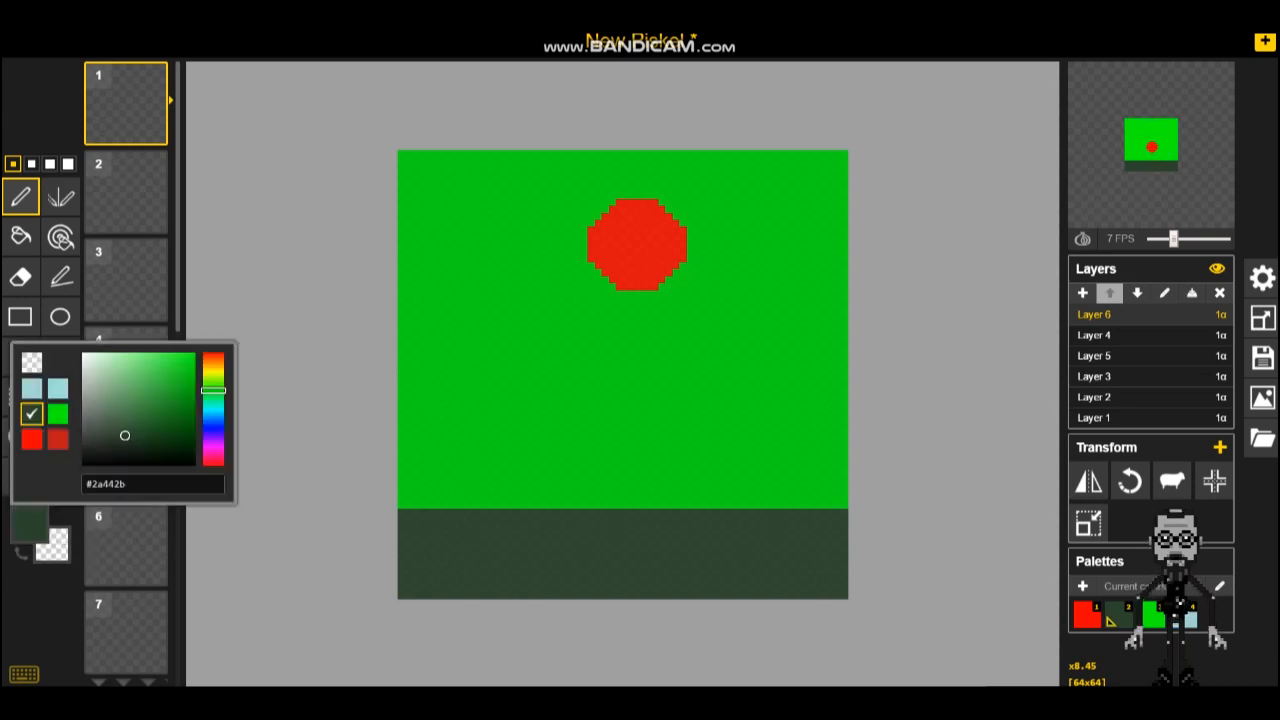
pyautogui.click(174, 394)
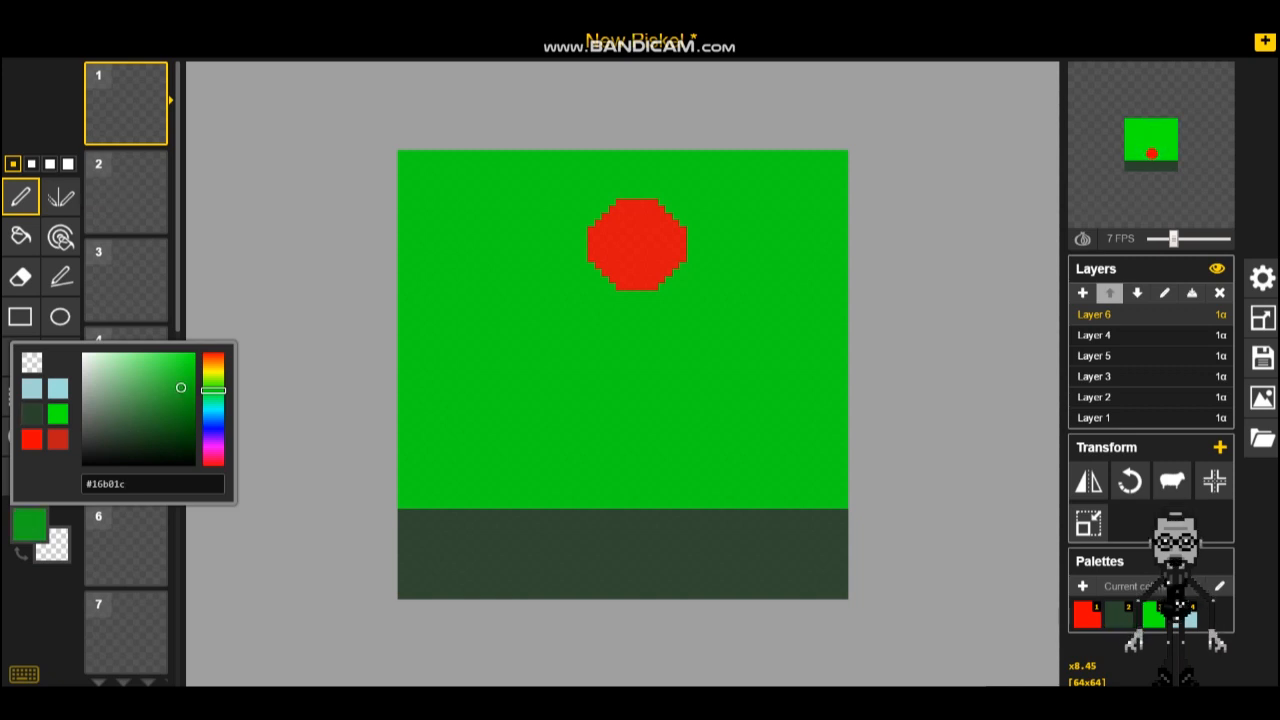
pyautogui.click(20, 196)
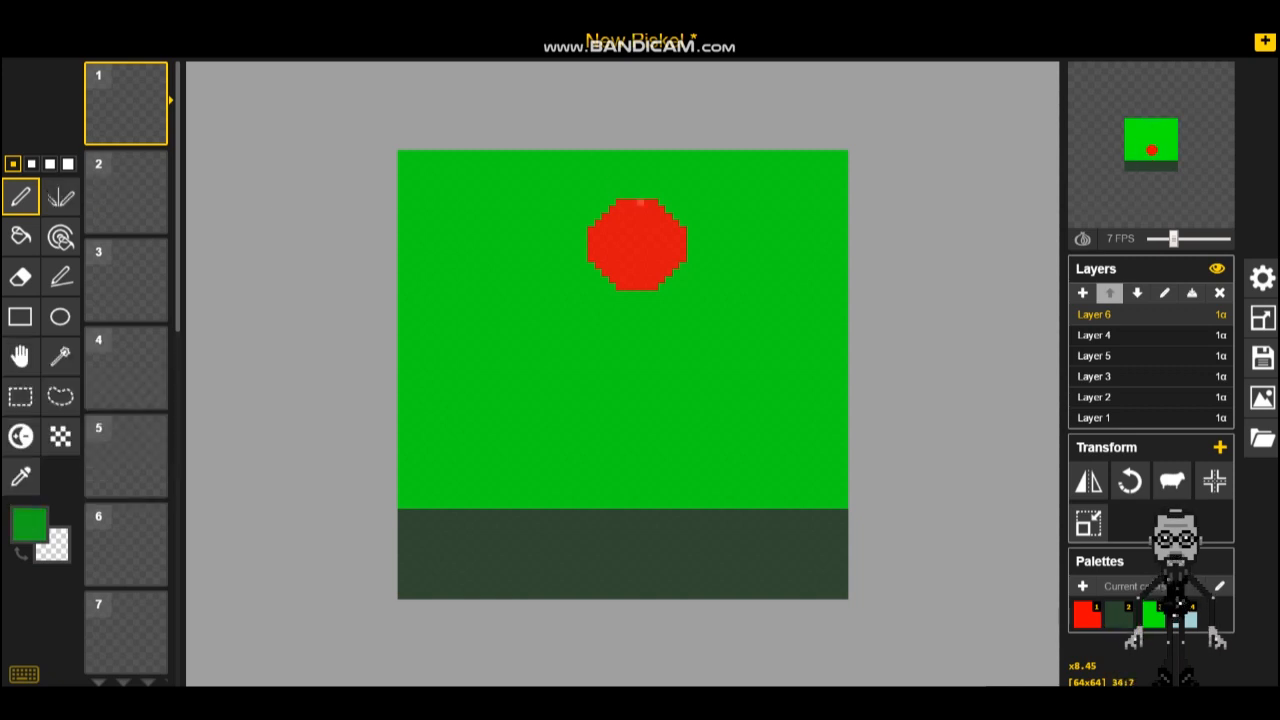
pyautogui.moveTo(640, 203); pyautogui.dragTo(619, 168)
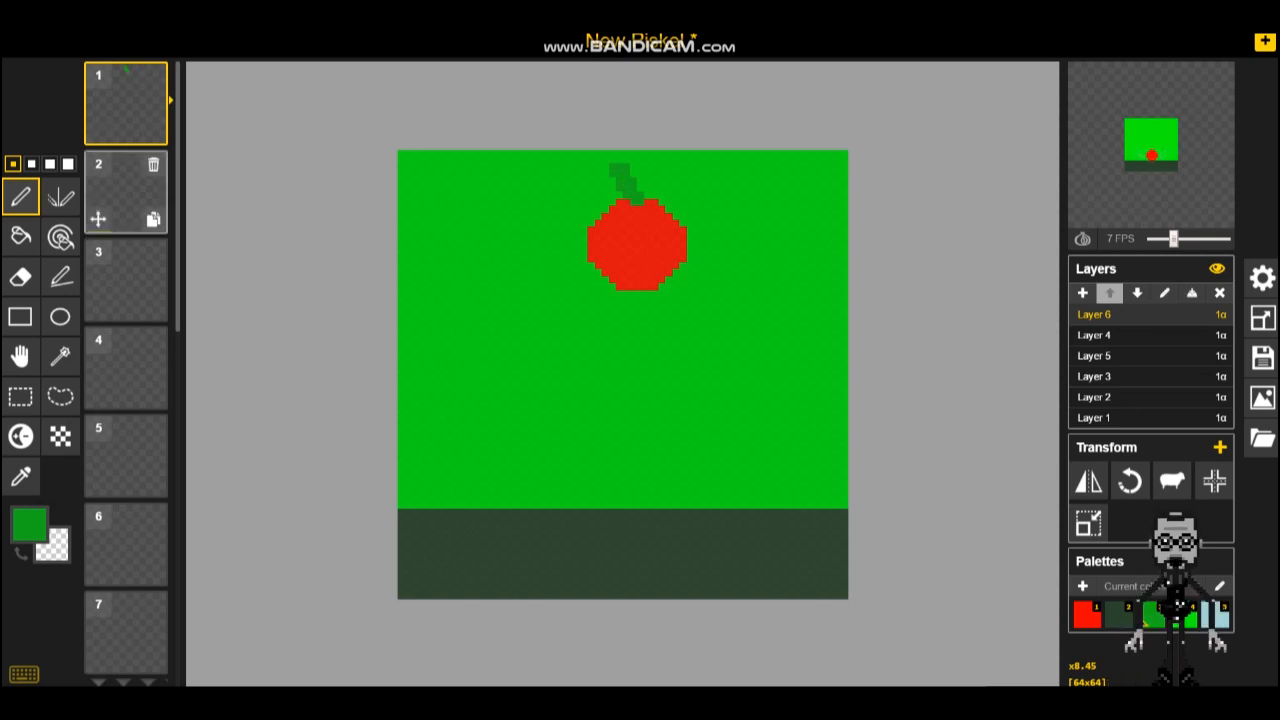
# Step: Draw the green stem in frames 2, 3 and 4 at the ball's upper left, left and lower left, redoing the frame 3 attempt
pyautogui.click(125, 190)
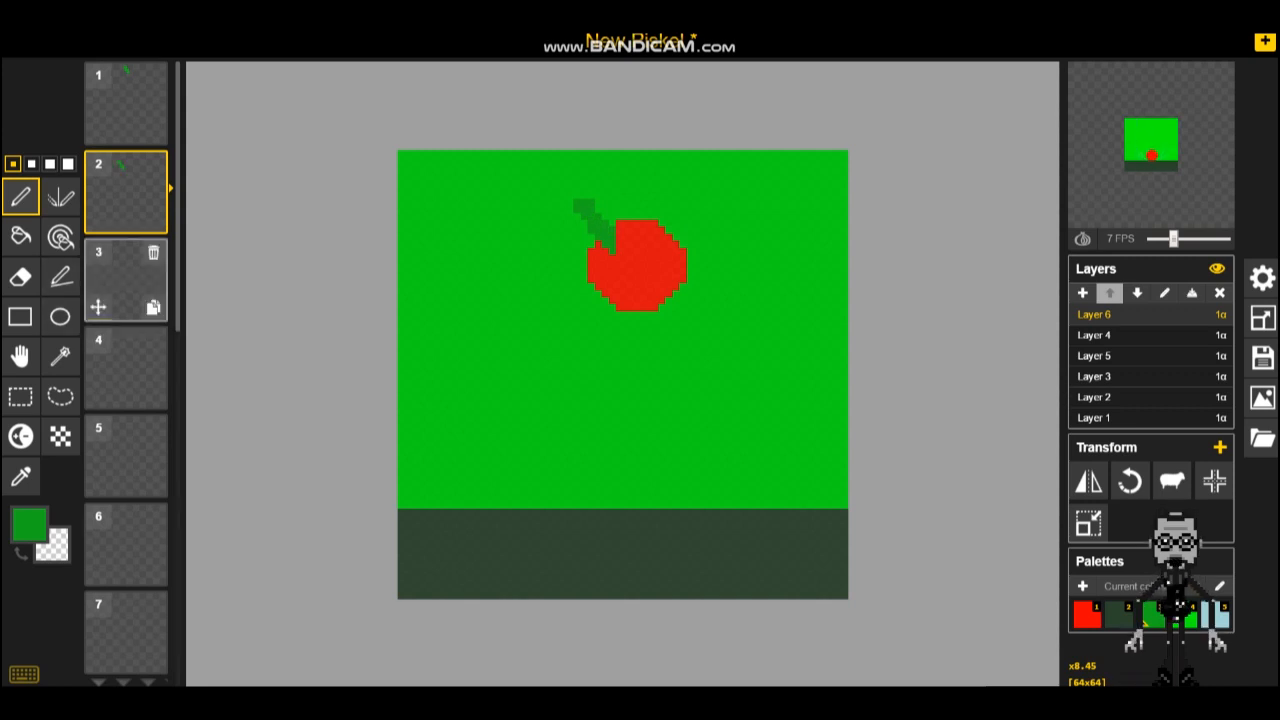
pyautogui.click(125, 280)
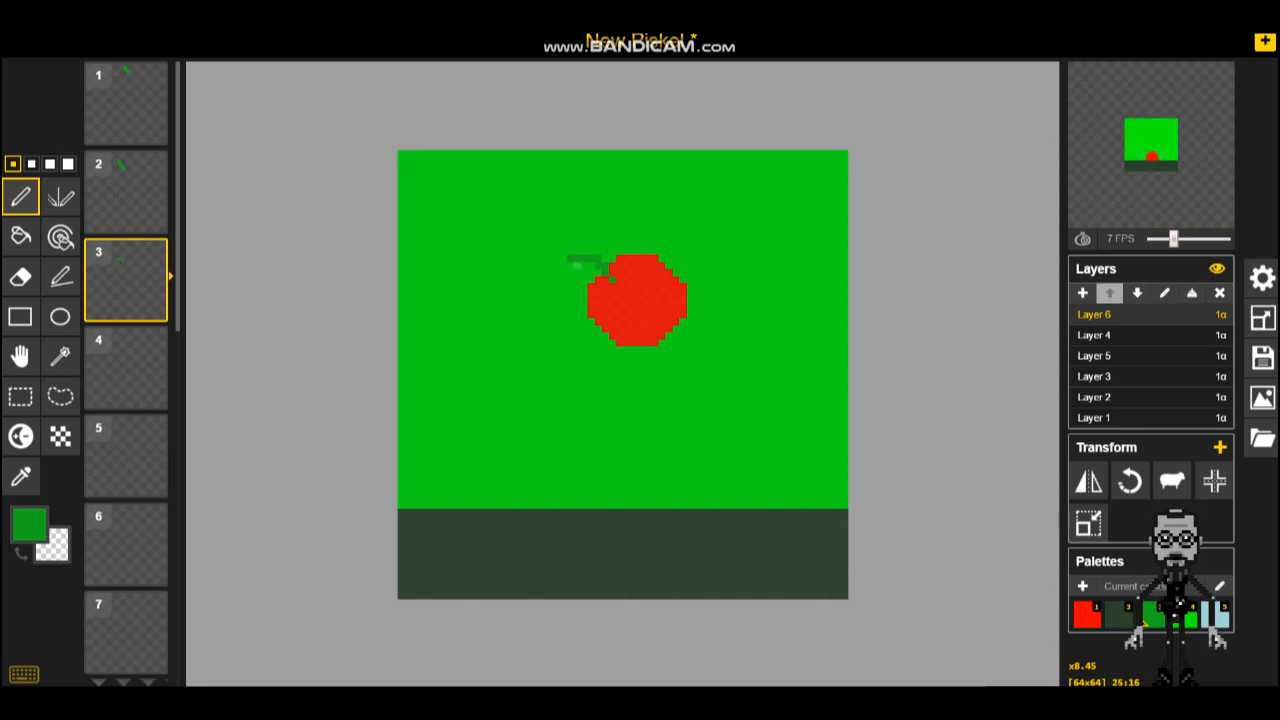
pyautogui.hotkey('ctrl', 'z')
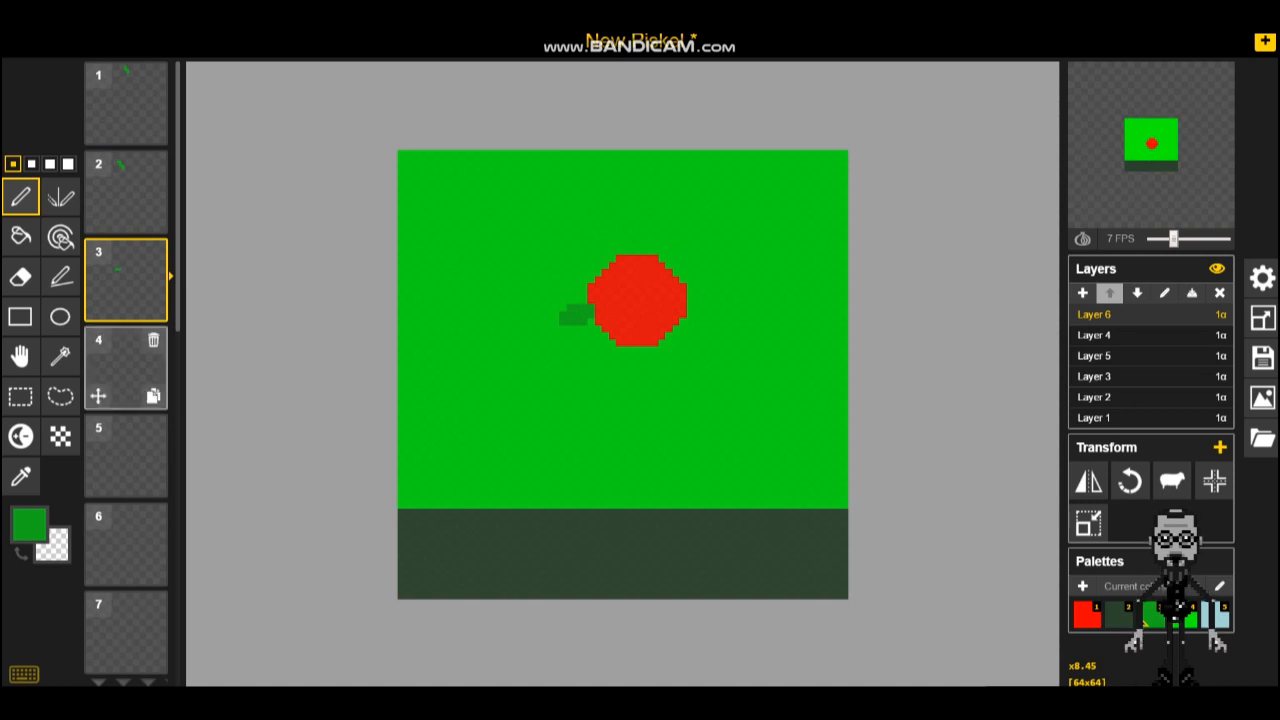
pyautogui.click(125, 368)
pyautogui.moveTo(582, 377); pyautogui.dragTo(542, 419)
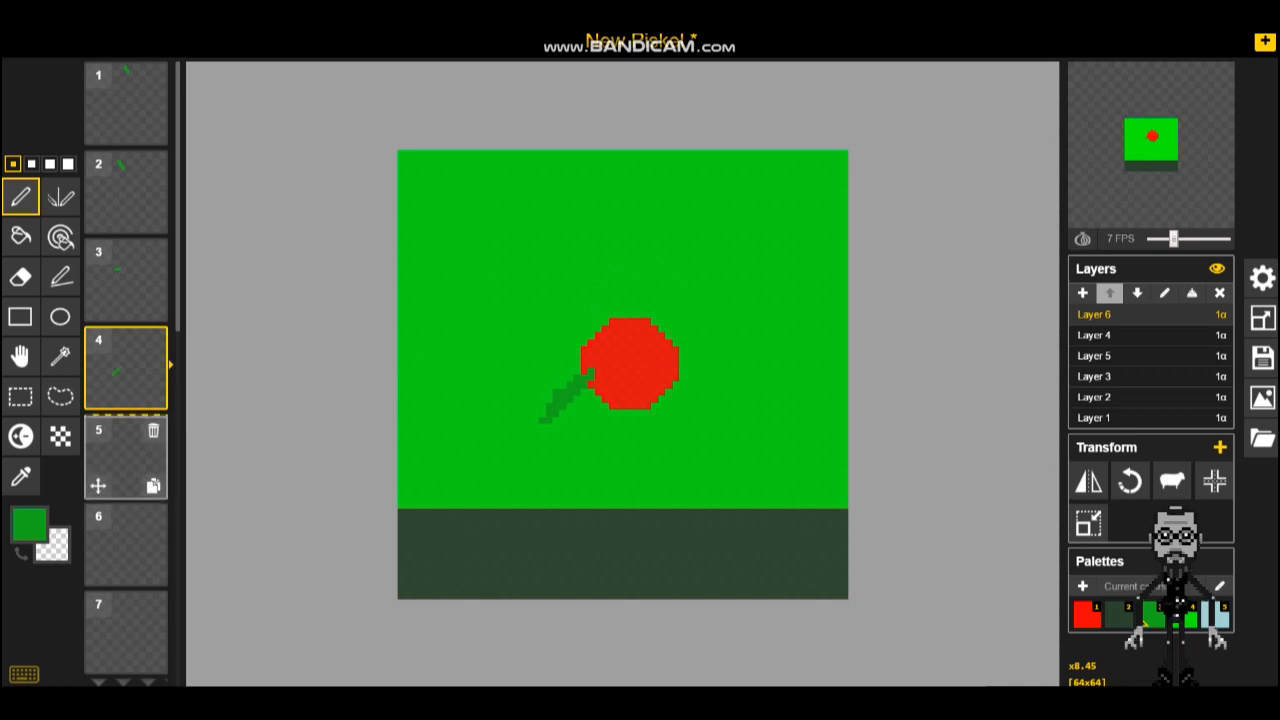
# Step: Draw the green stem at the ball's lower left and underside in frames 5 to 8, and open the separate animation preview
pyautogui.click(126, 455)
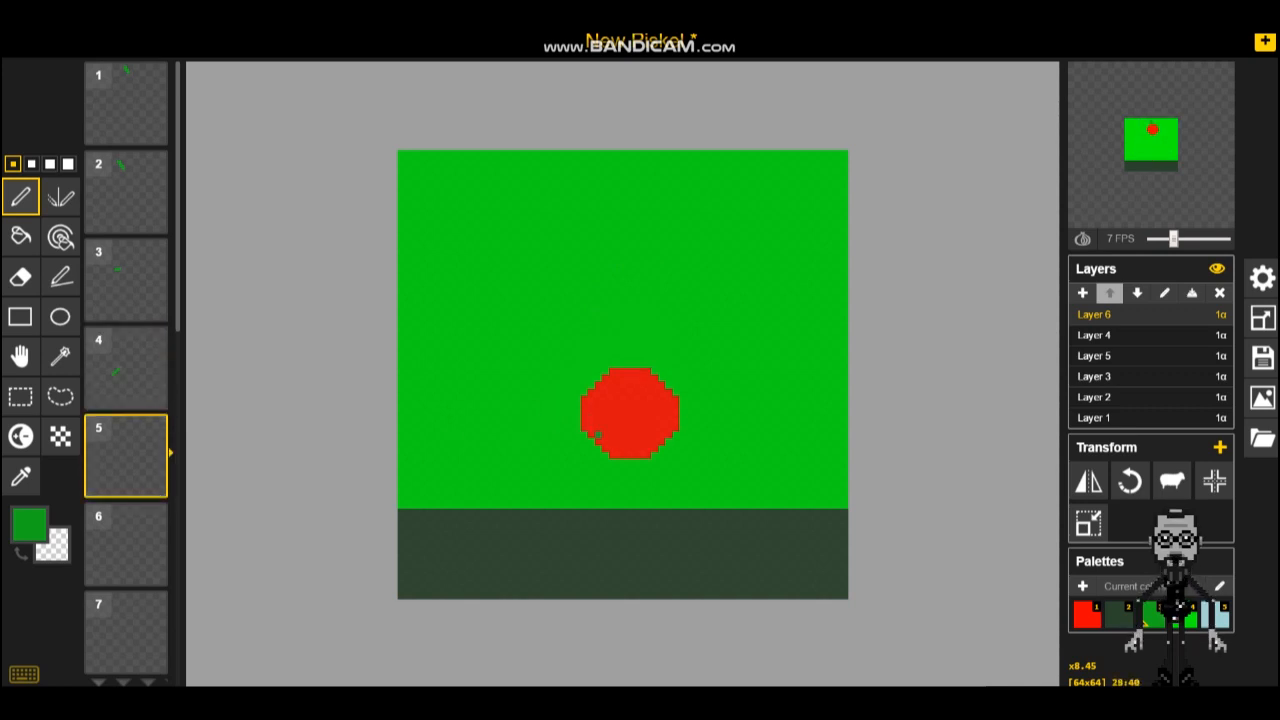
pyautogui.click(126, 544)
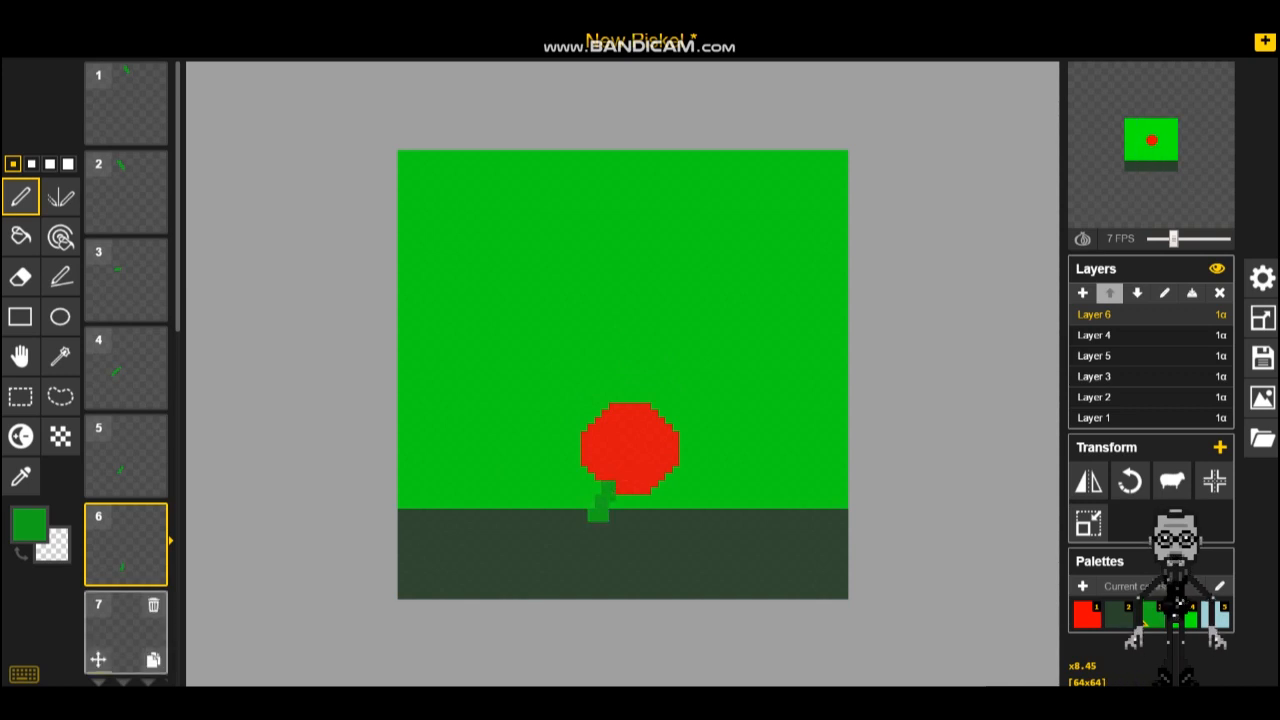
pyautogui.click(126, 632)
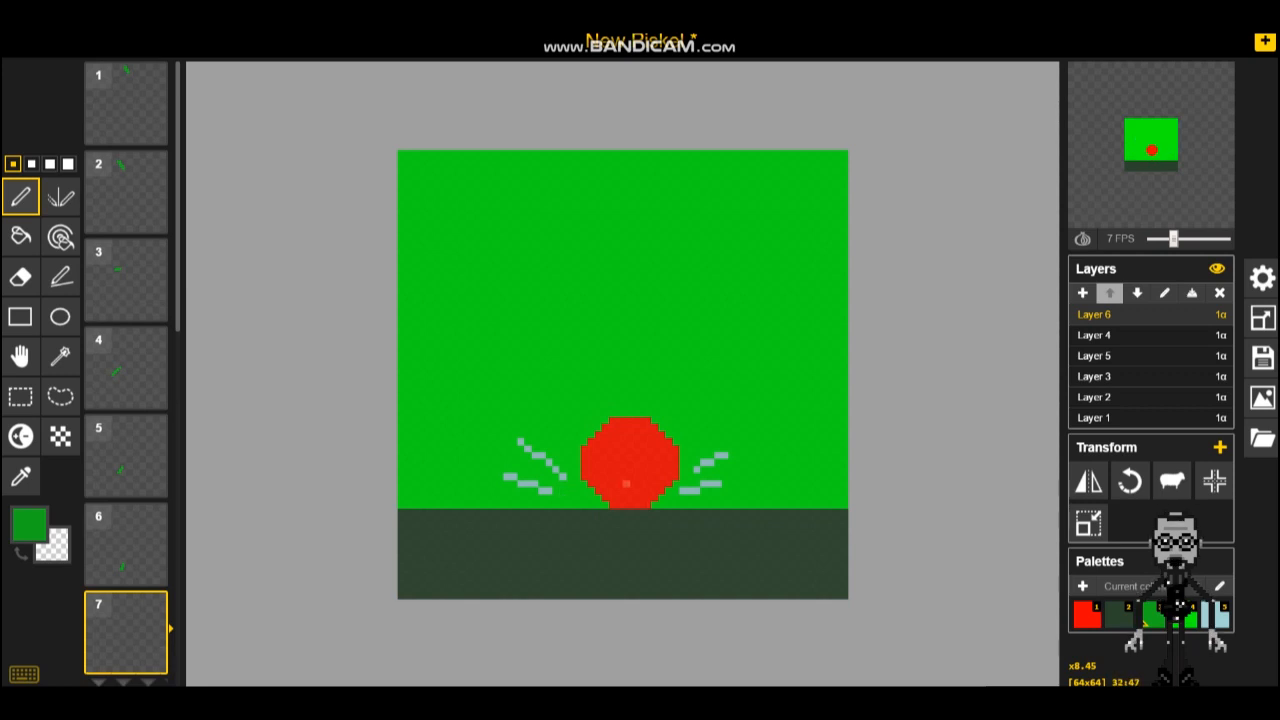
pyautogui.moveTo(616, 503); pyautogui.dragTo(611, 520)
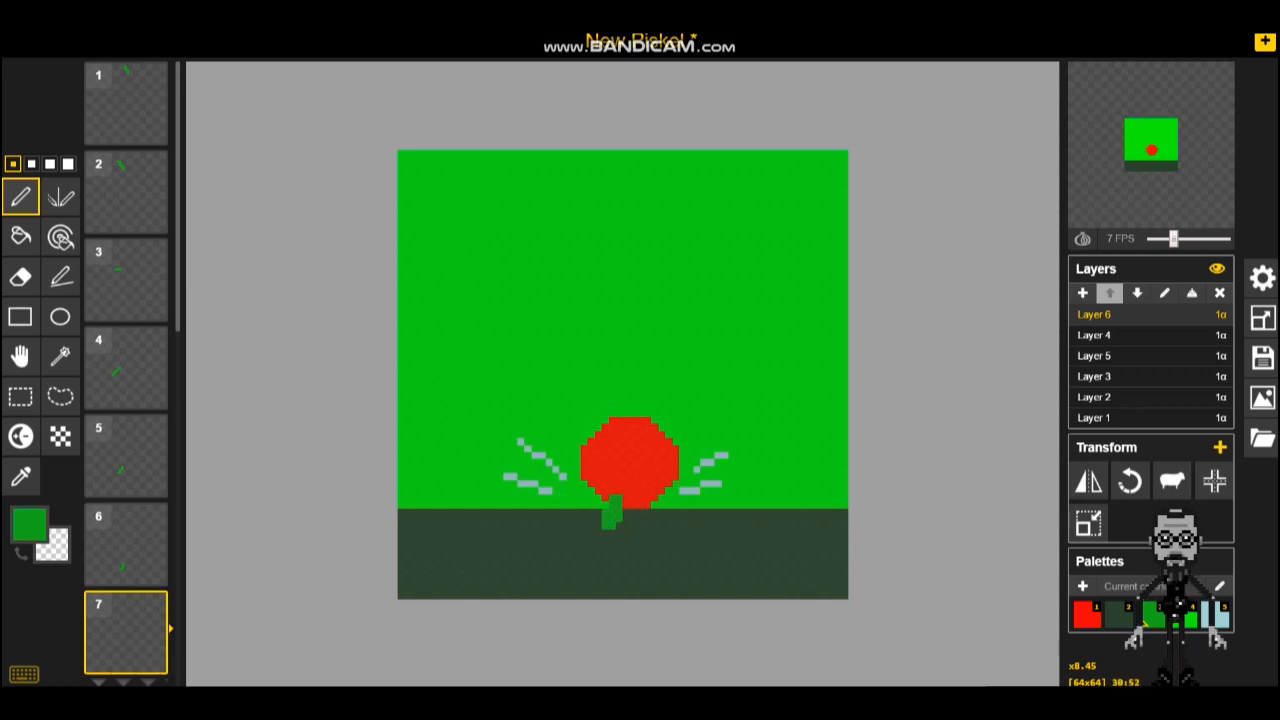
pyautogui.scroll(-5, 126, 400)
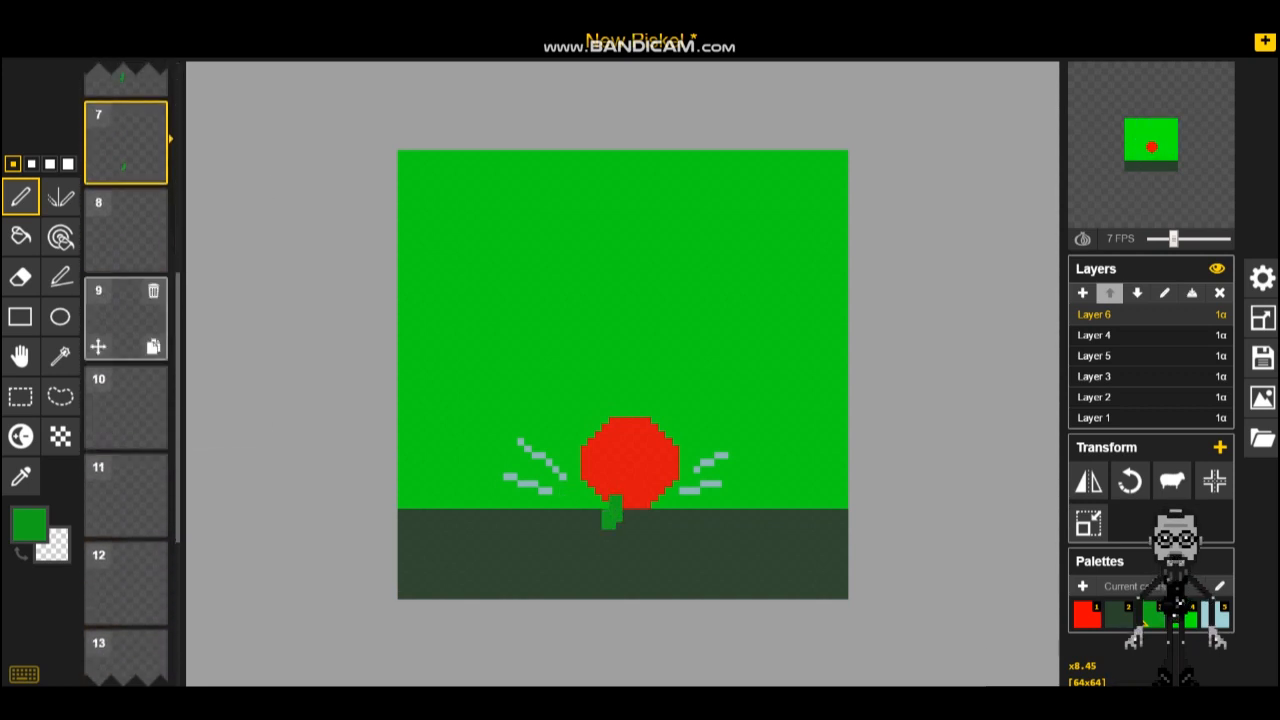
pyautogui.click(120, 230)
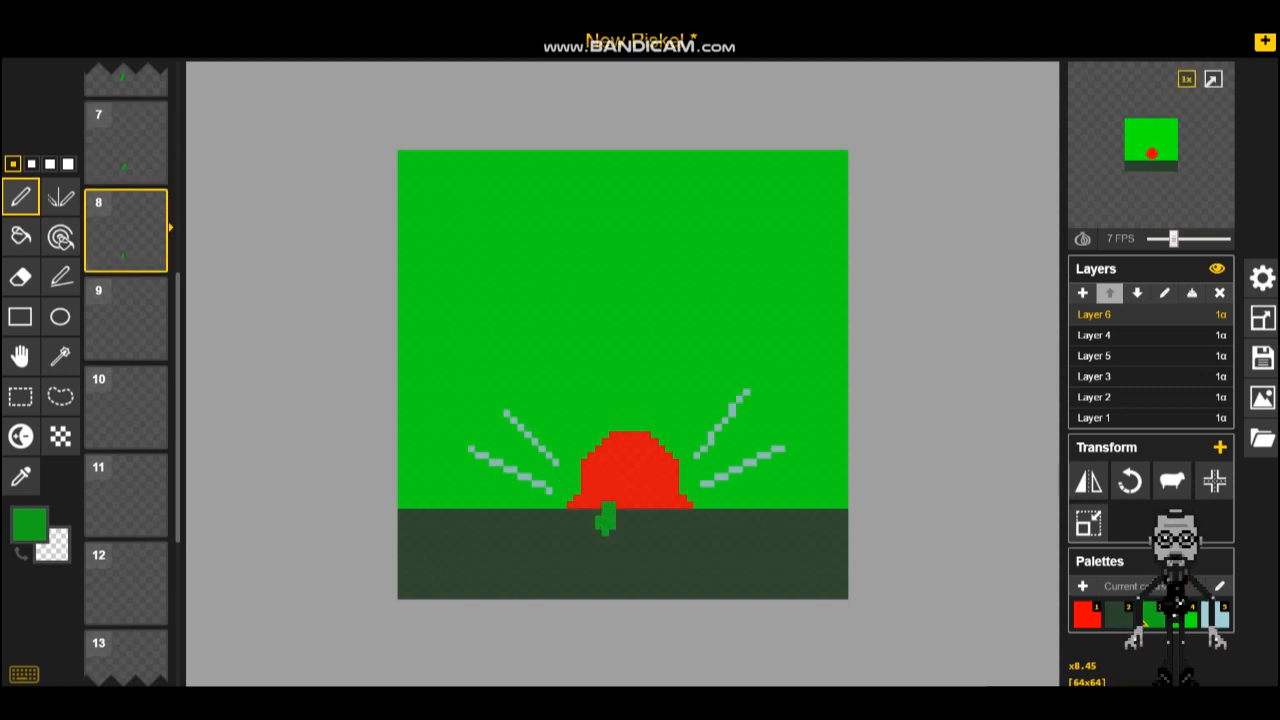
pyautogui.click(1213, 78)
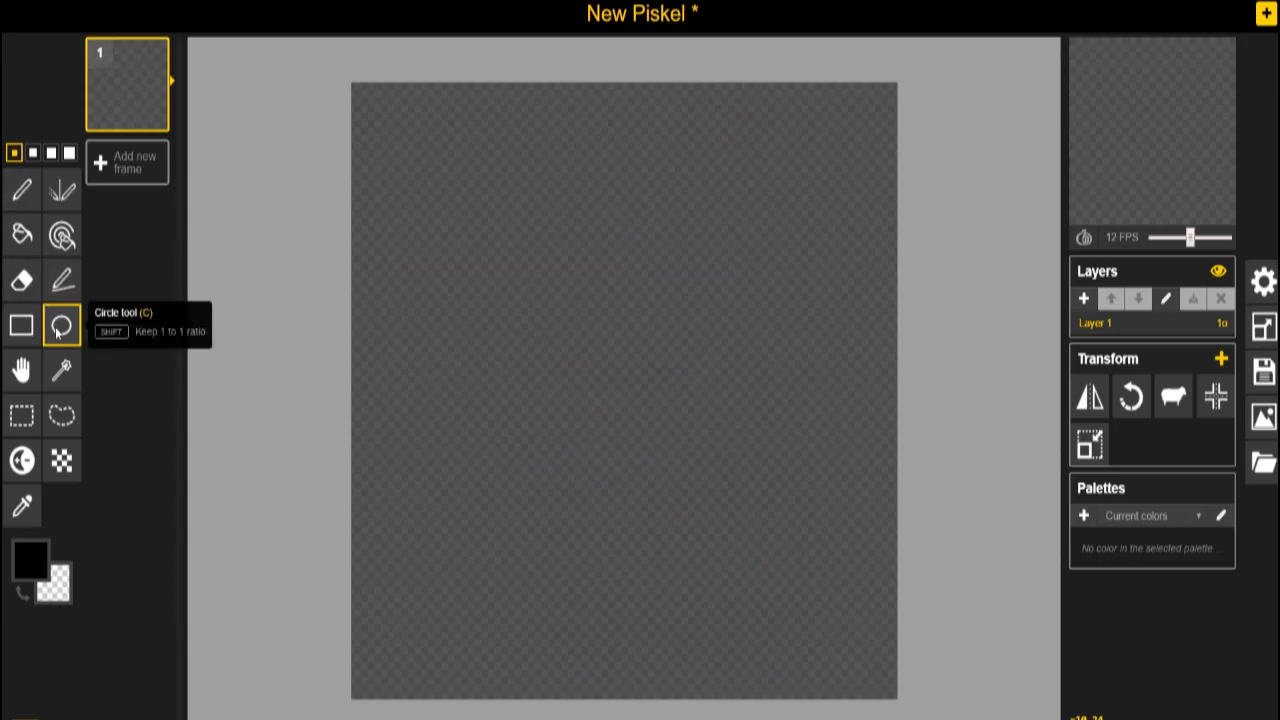
# Step: Draw three stacked flat ellipses for a top hat's crown and wide brim in near-black #1b1a1a, using the Circle tool
pyautogui.click(30, 559)
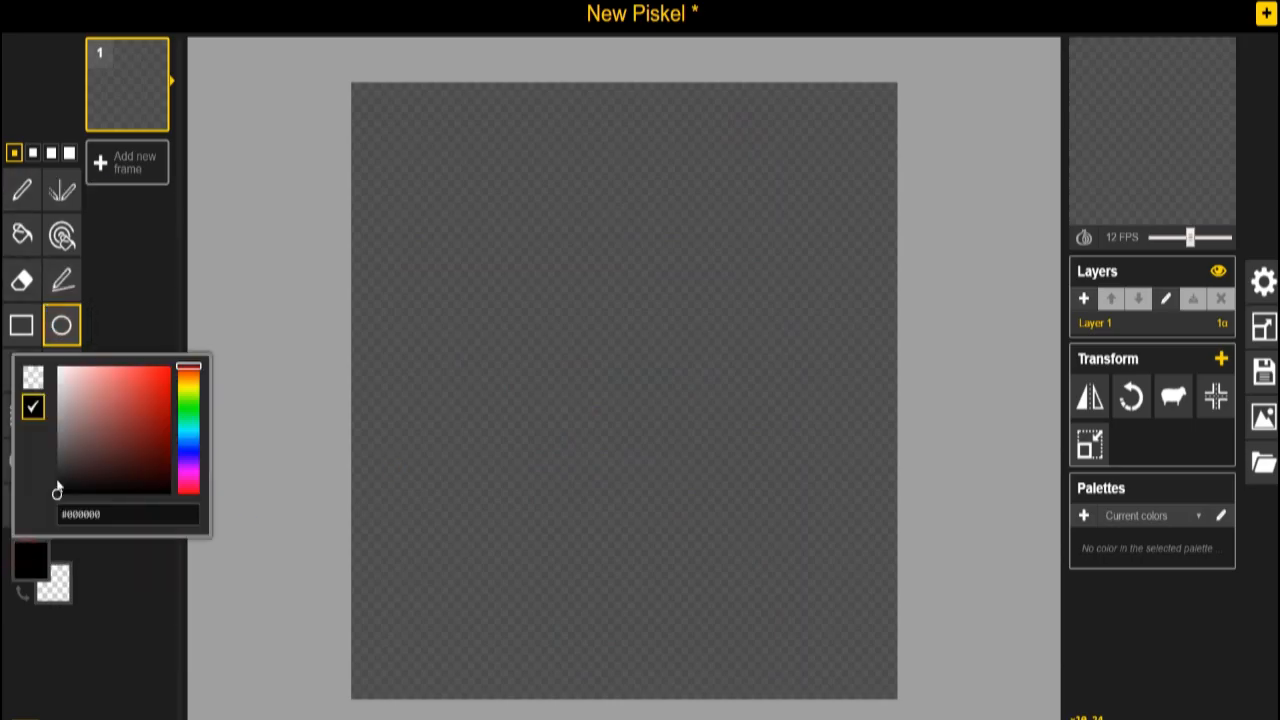
pyautogui.moveTo(61, 473); pyautogui.dragTo(58, 481)
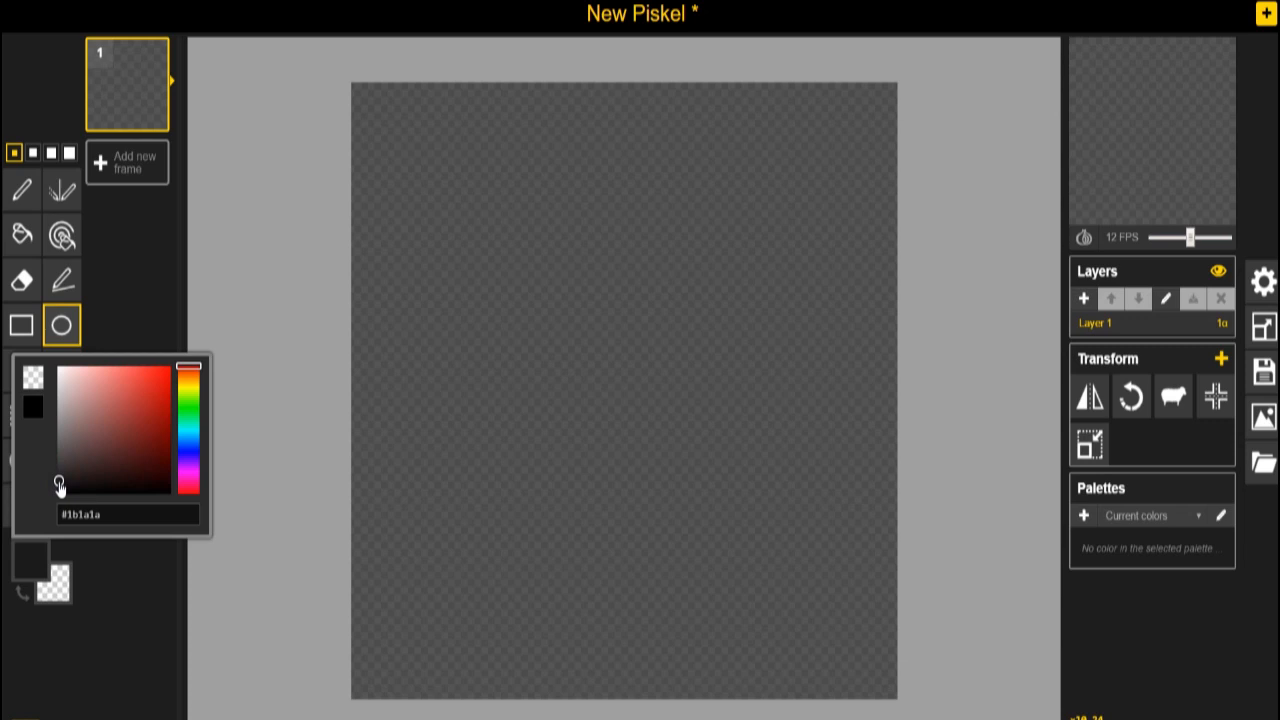
pyautogui.click(62, 330)
pyautogui.moveTo(550, 285); pyautogui.dragTo(700, 338)
pyautogui.moveTo(574, 391); pyautogui.dragTo(680, 412)
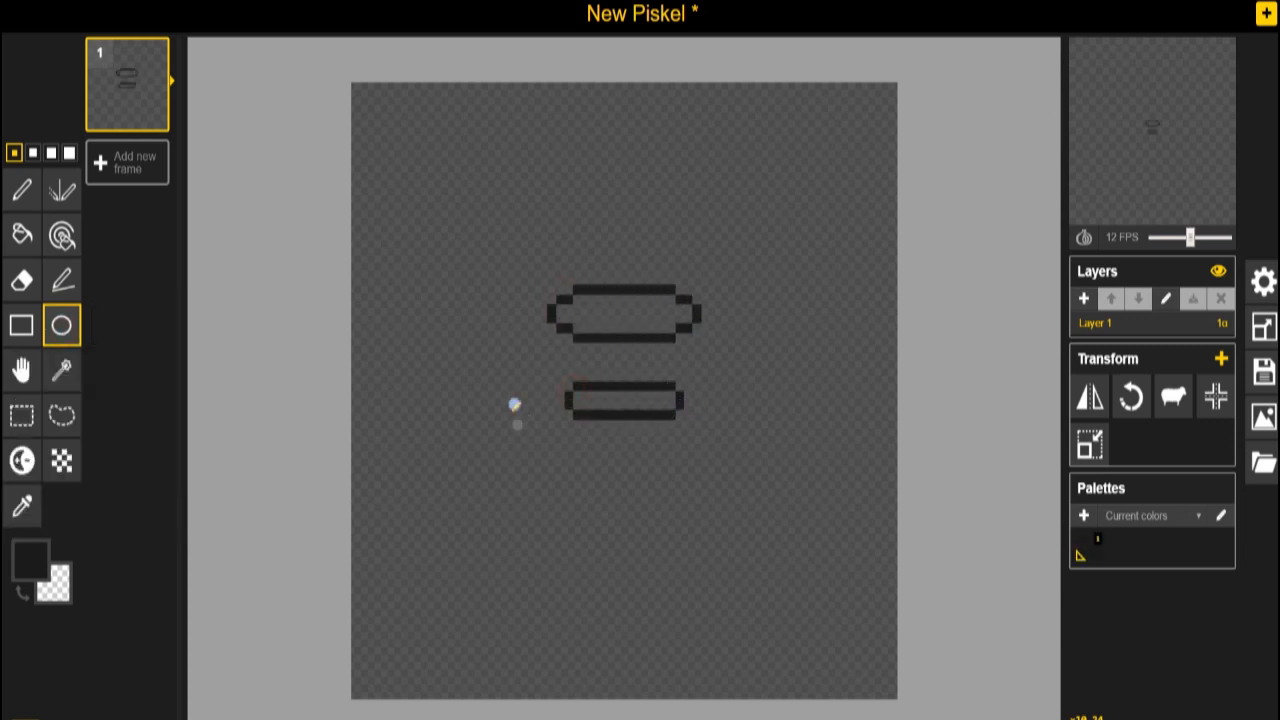
pyautogui.moveTo(496, 393); pyautogui.dragTo(748, 457)
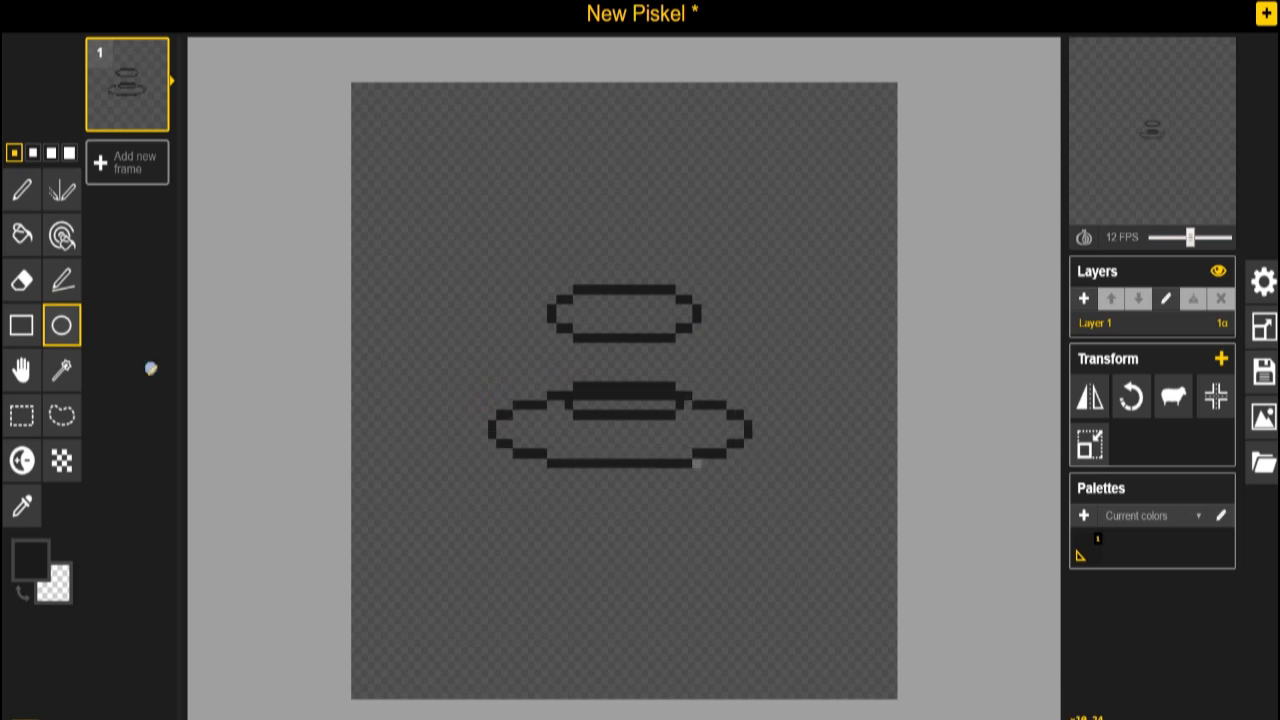
# Step: Join the crown's ellipses with a stroke on each side and erase the overlapping lines inside the crown's base at eraser size 3
pyautogui.click(62, 280)
pyautogui.moveTo(554, 318); pyautogui.dragTo(569, 394)
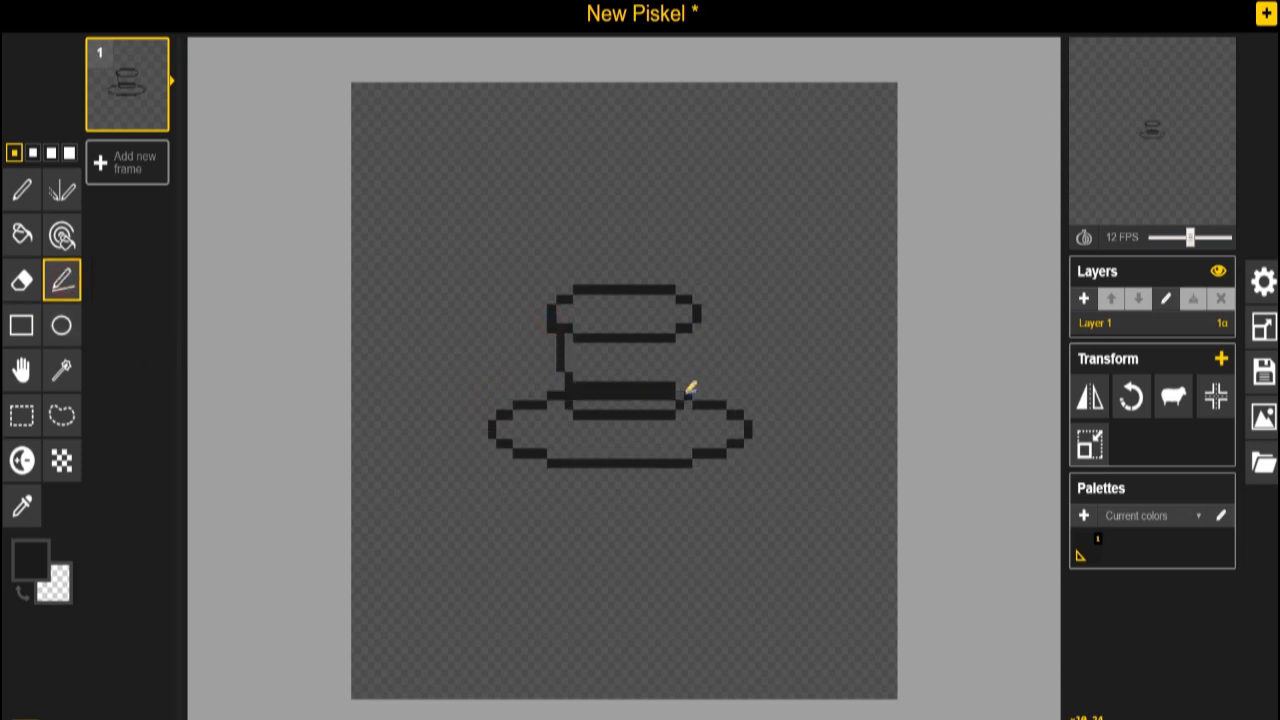
pyautogui.moveTo(689, 386); pyautogui.dragTo(704, 313)
pyautogui.click(22, 280)
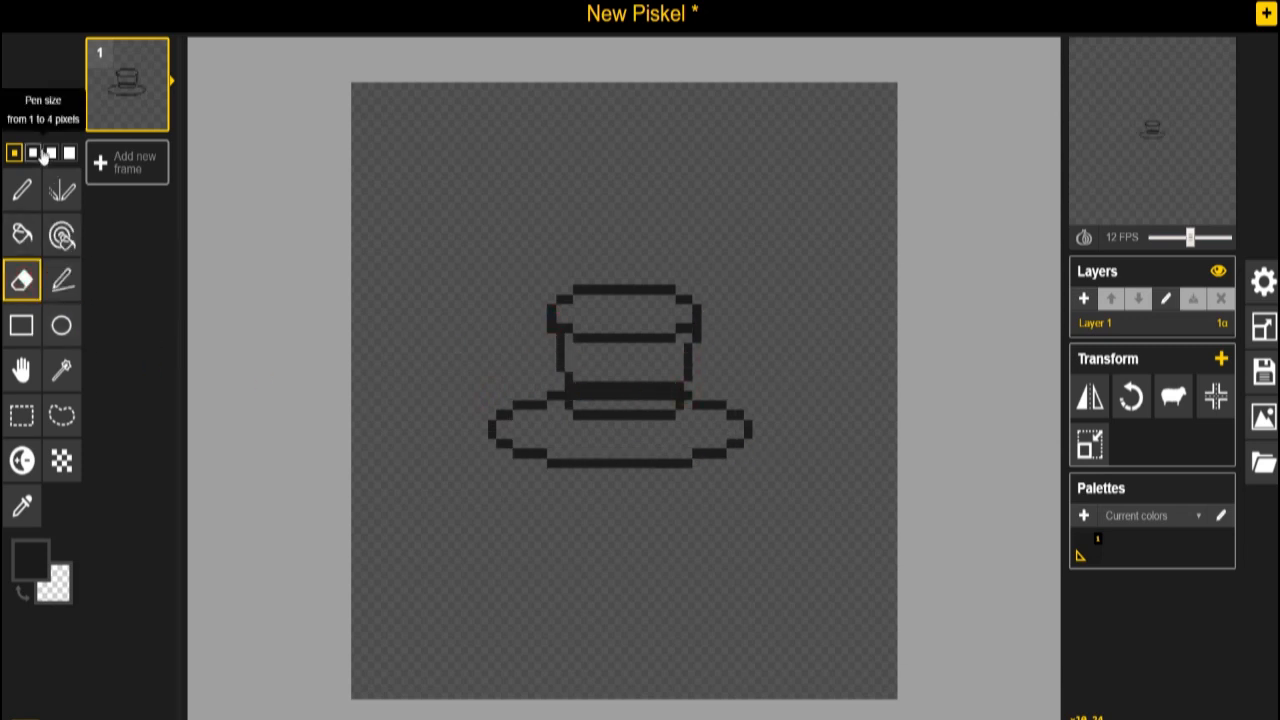
pyautogui.click(51, 152)
pyautogui.moveTo(612, 395)
pyautogui.mouseDown()
pyautogui.moveTo(583, 381)
pyautogui.moveTo(666, 380)
pyautogui.mouseUp()
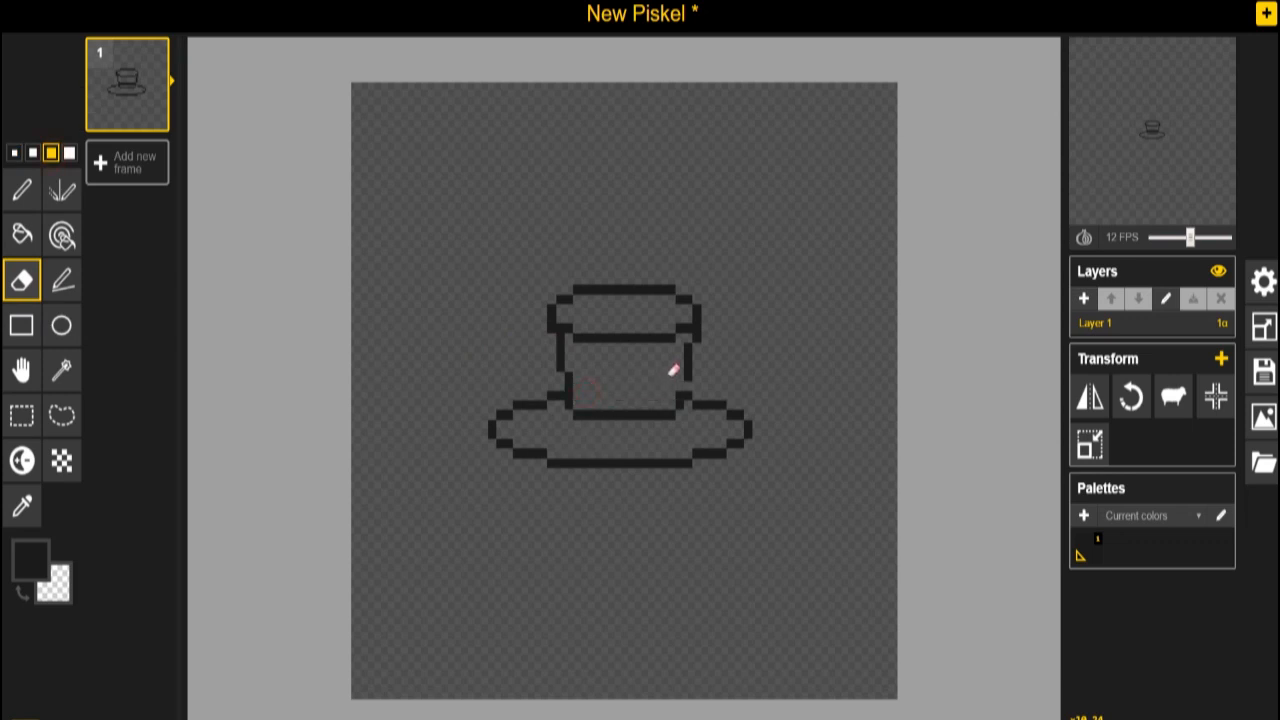
# Step: Reset the pen size to 1 px and move the hat outline up about 6 px
pyautogui.click(22, 190)
pyautogui.click(14, 152)
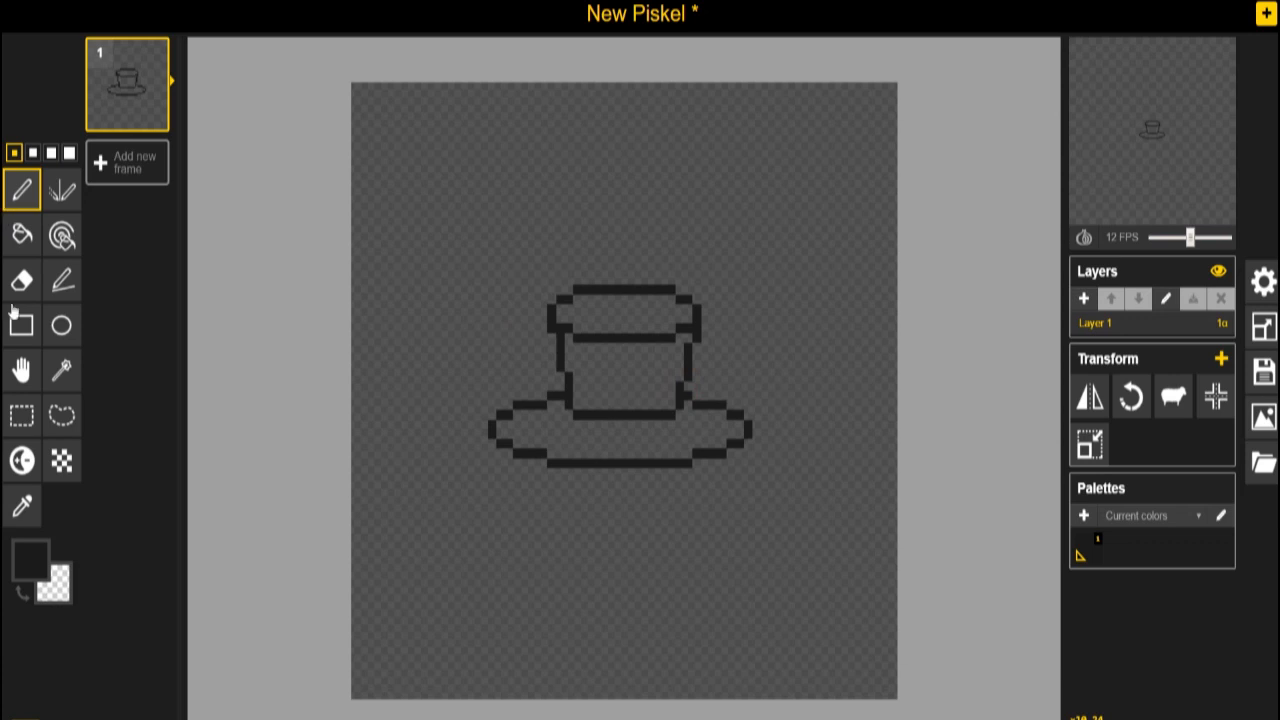
pyautogui.click(21, 370)
pyautogui.moveTo(630, 418); pyautogui.dragTo(629, 358)
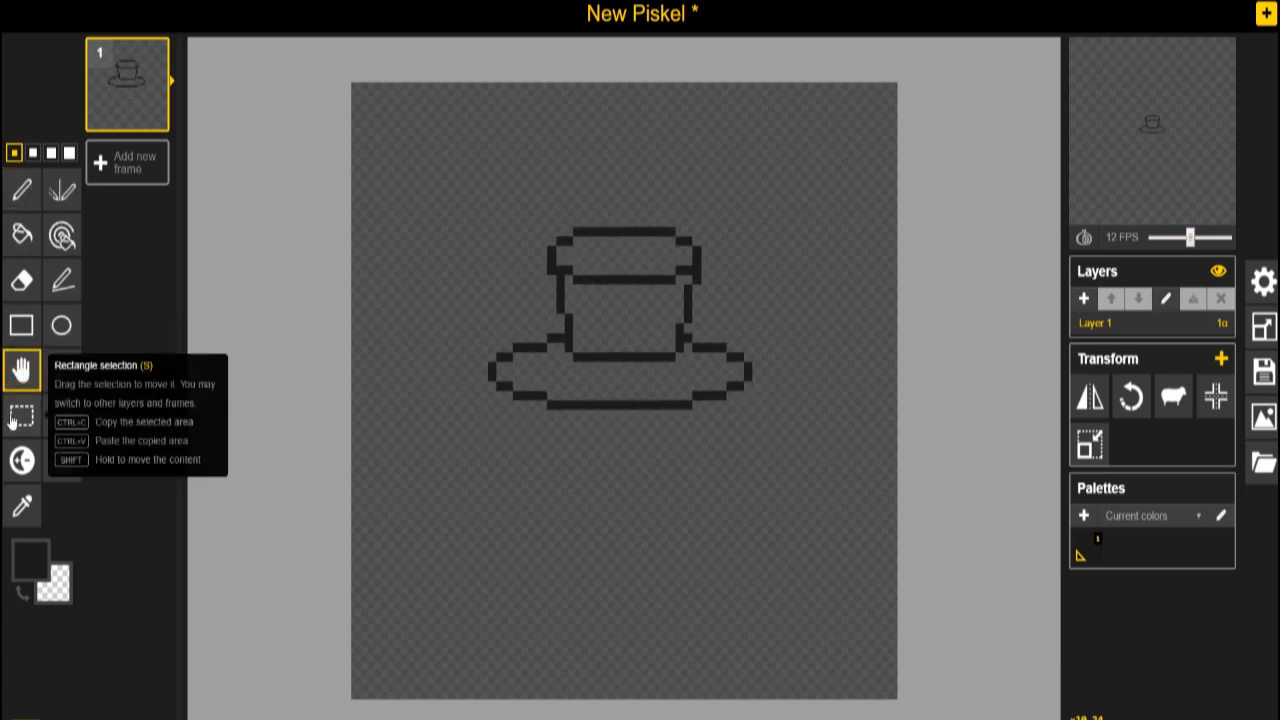
# Step: Fill the crown's top, the crown's side and the brim of the hat with dark grey
pyautogui.click(30, 558)
pyautogui.moveTo(84, 472); pyautogui.dragTo(86, 472)
pyautogui.click(22, 234)
pyautogui.click(613, 304)
pyautogui.click(625, 259)
pyautogui.click(609, 374)
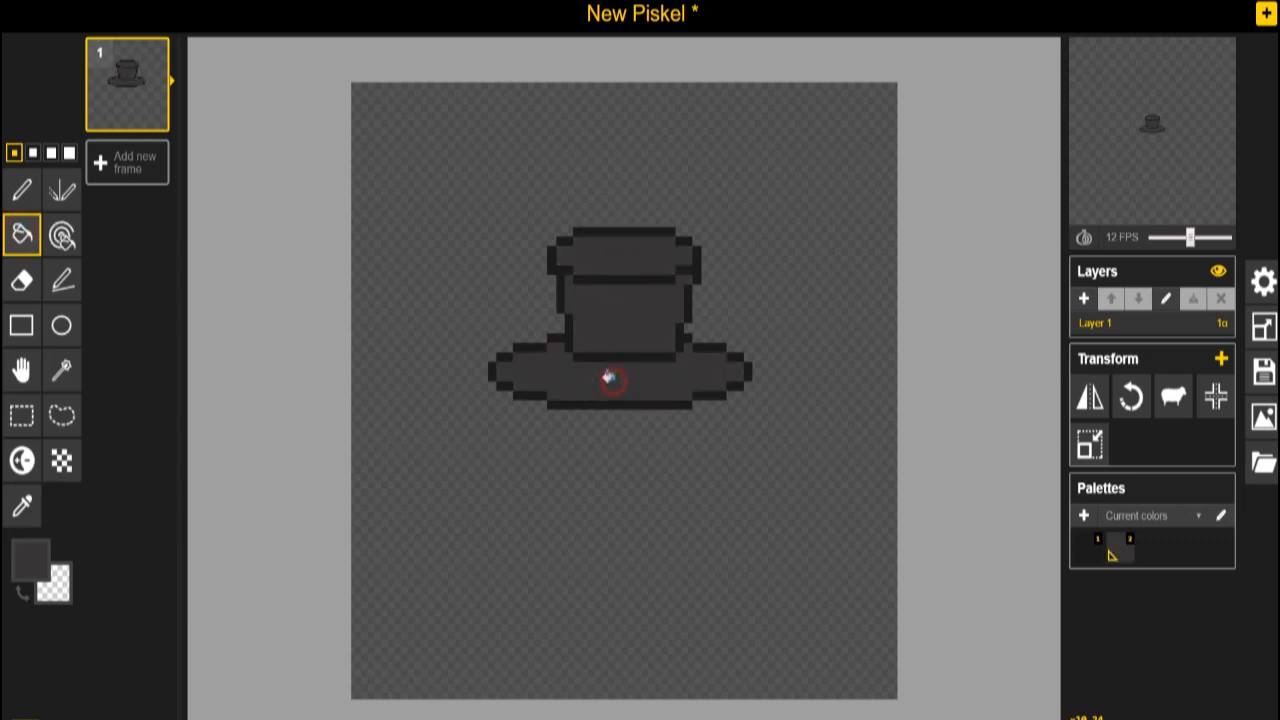
# Step: Add a layer above the hat and outline two goggle rims, a pointed beak and the back of the head in near-black
pyautogui.click(1083, 298)
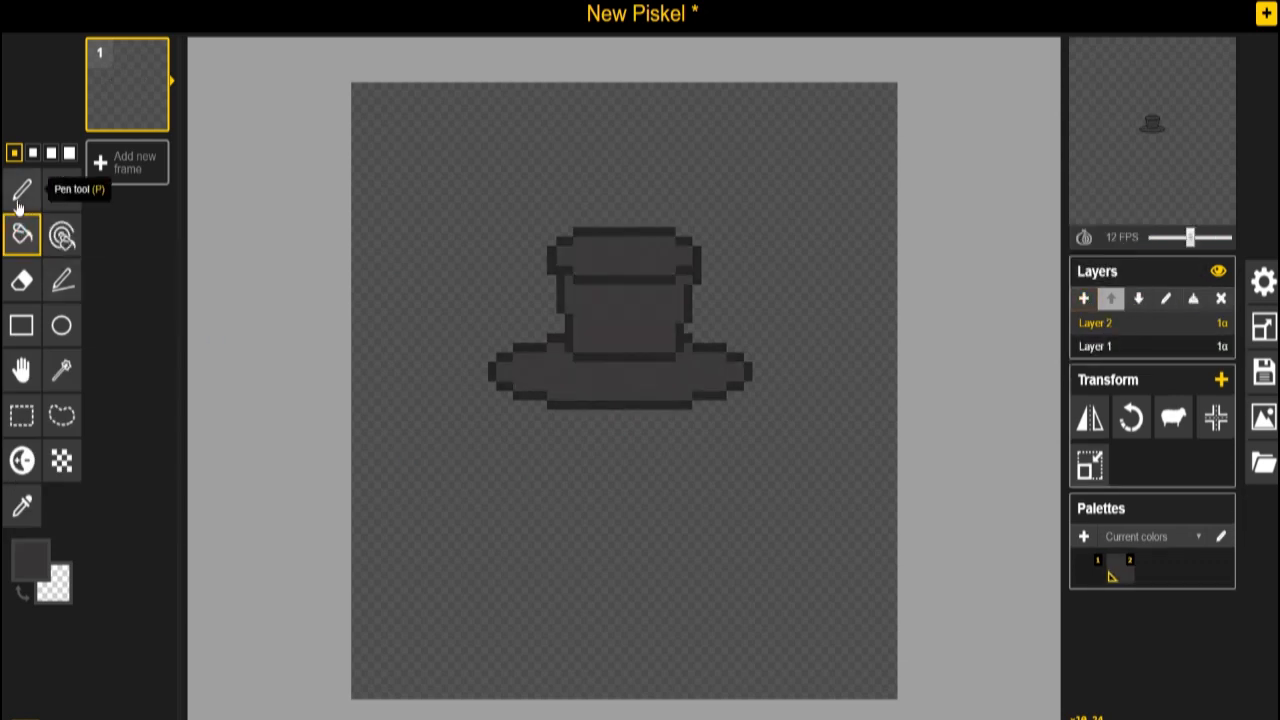
pyautogui.click(61, 325)
pyautogui.click(30, 560)
pyautogui.click(62, 413)
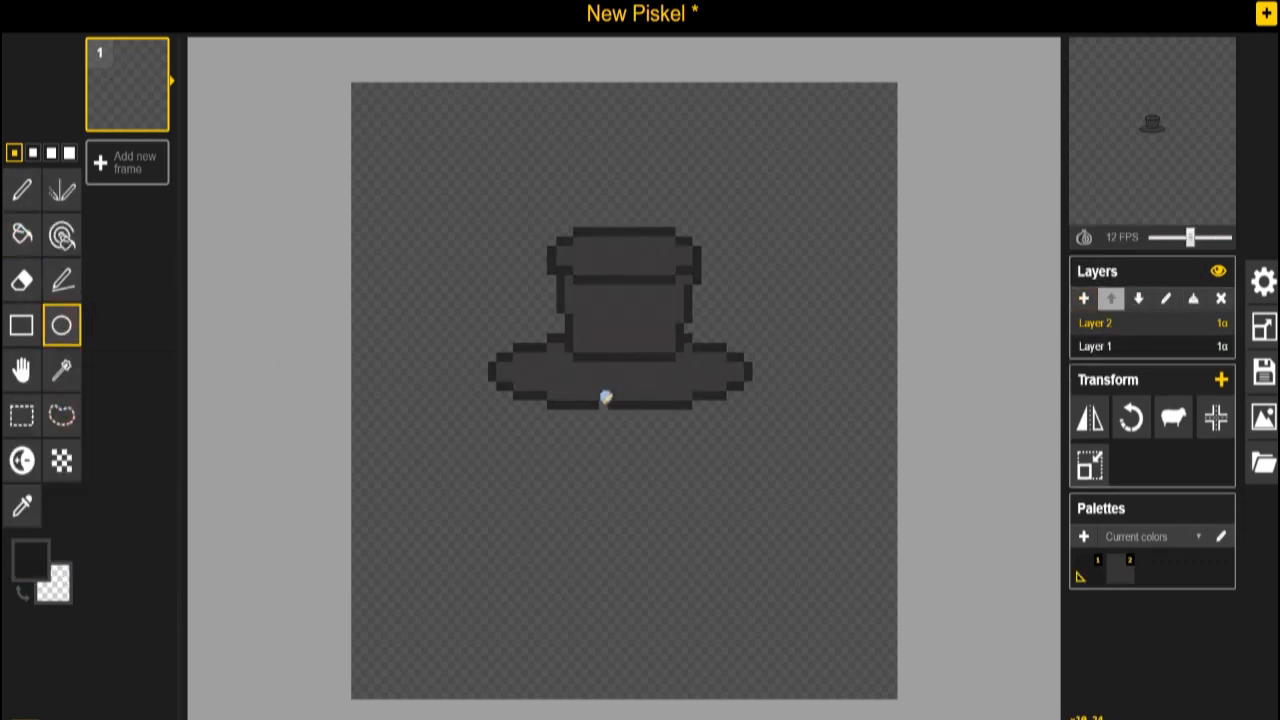
pyautogui.moveTo(598, 397); pyautogui.dragTo(659, 467)
pyautogui.moveTo(662, 390)
pyautogui.mouseDown()
pyautogui.moveTo(700, 438)
pyautogui.moveTo(771, 486)
pyautogui.moveTo(677, 509)
pyautogui.moveTo(656, 486)
pyautogui.mouseUp()
pyautogui.click(62, 280)
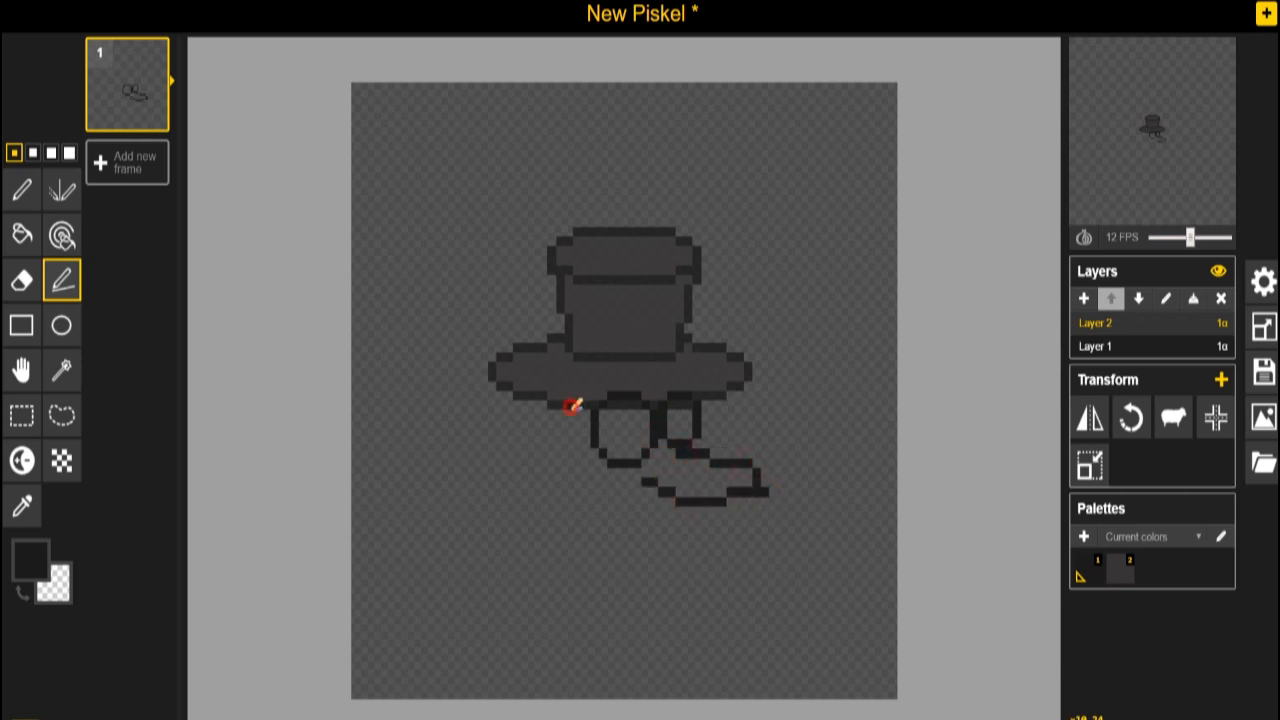
pyautogui.moveTo(570, 406)
pyautogui.mouseDown()
pyautogui.moveTo(565, 476)
pyautogui.moveTo(641, 515)
pyautogui.moveTo(714, 512)
pyautogui.moveTo(686, 522)
pyautogui.moveTo(756, 494)
pyautogui.mouseUp()
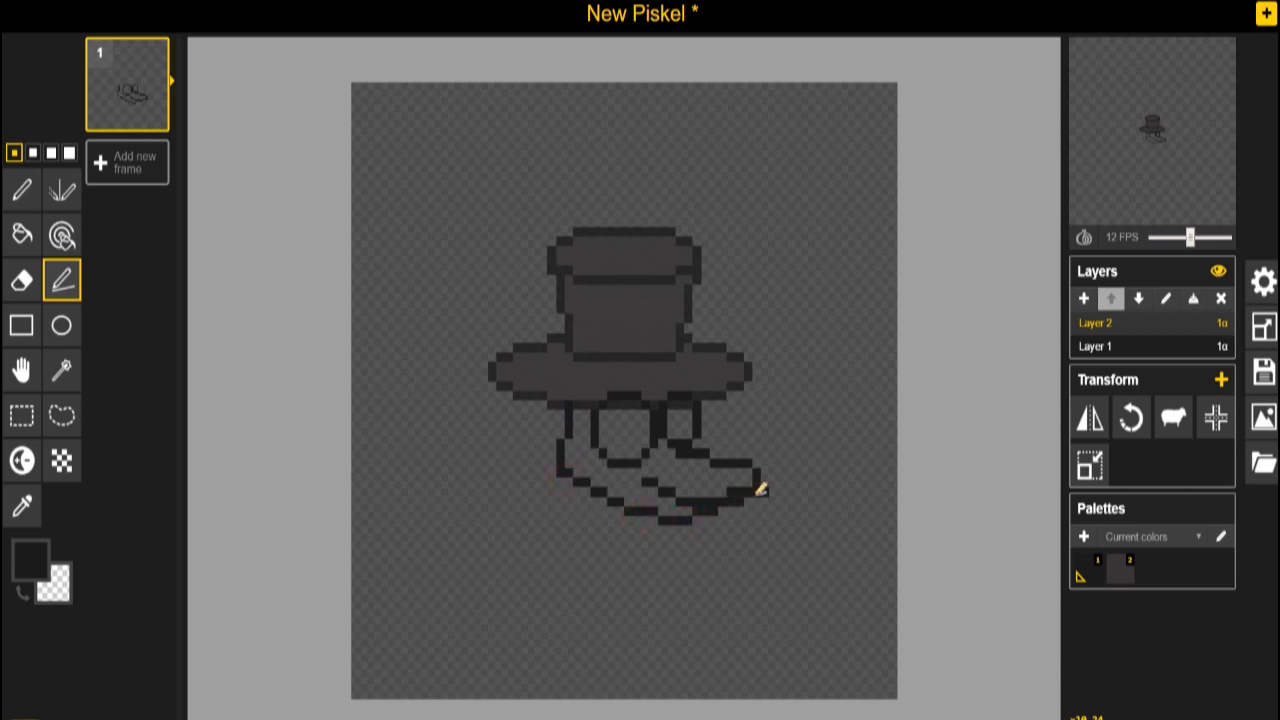
# Step: Draw a smaller inner ring inside each goggle rim and close the head outline over the hat's brim
pyautogui.click(61, 325)
pyautogui.moveTo(610, 406); pyautogui.dragTo(646, 452)
pyautogui.moveTo(676, 410); pyautogui.dragTo(693, 429)
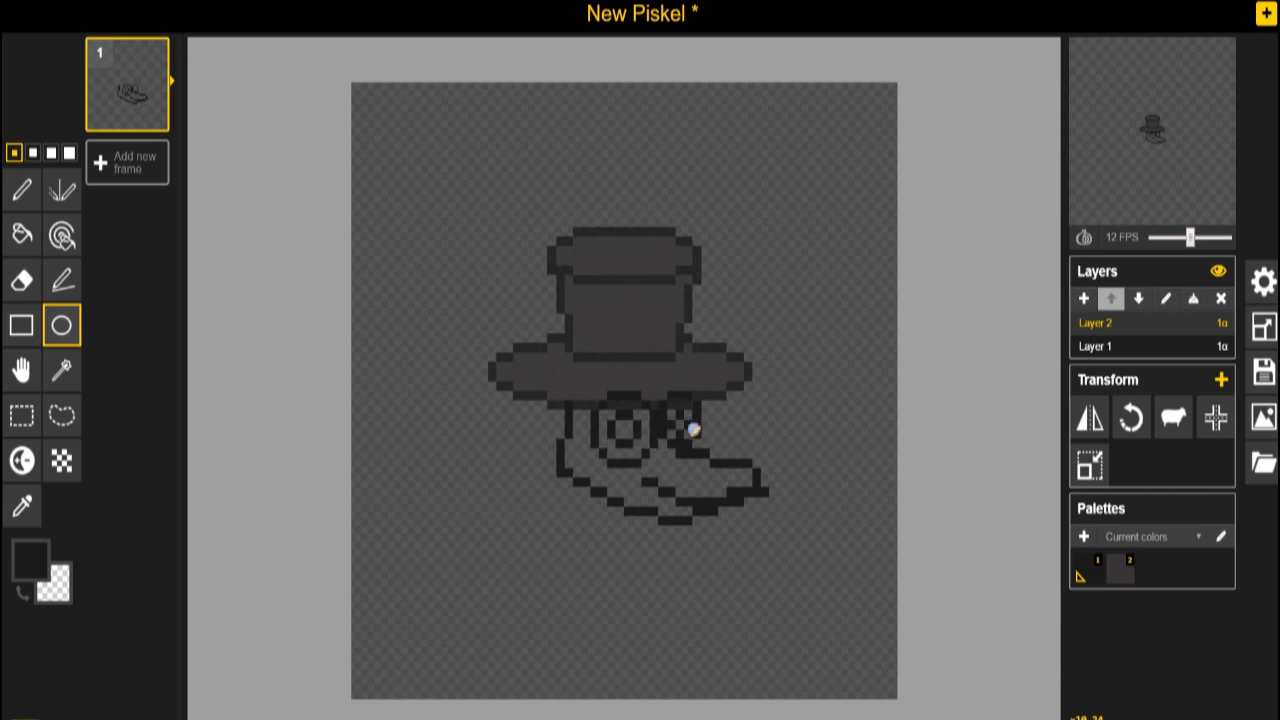
pyautogui.click(15, 190)
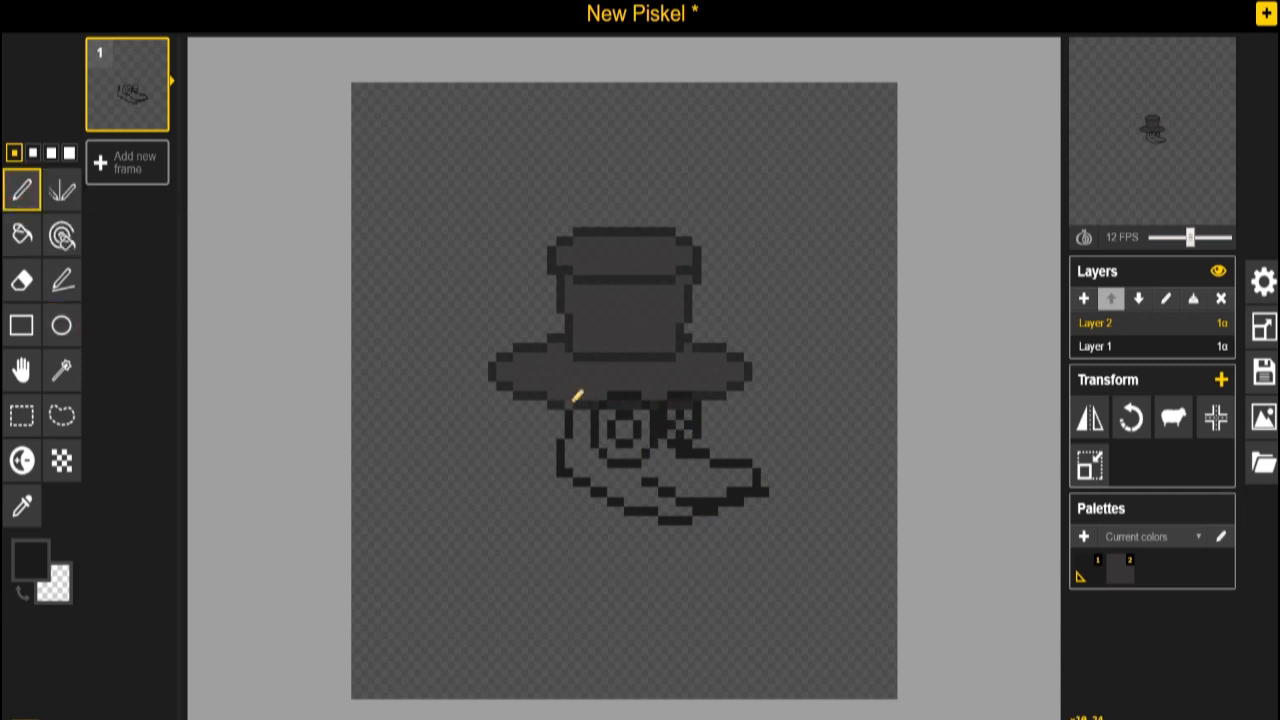
pyautogui.moveTo(570, 404); pyautogui.dragTo(610, 392)
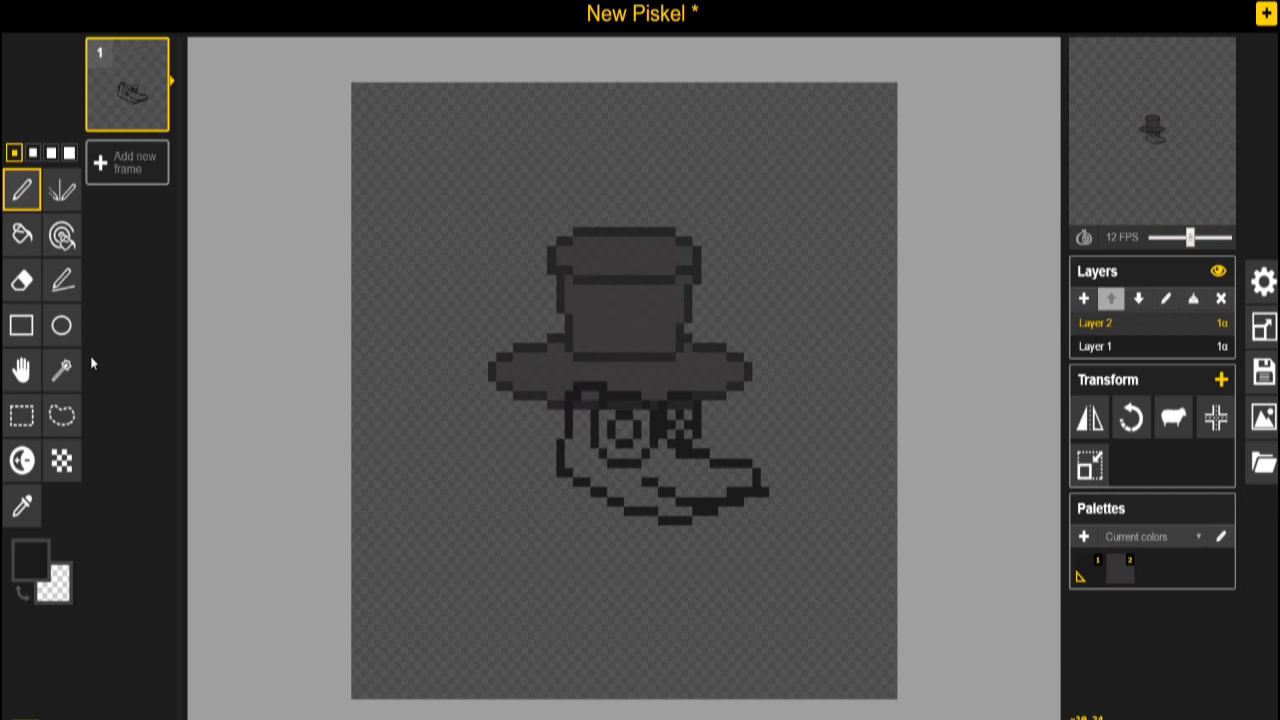
# Step: Fill the goggle rims with dark grey and the mask and beak with medium grey
pyautogui.click(29, 557)
pyautogui.click(33, 407)
pyautogui.click(22, 234)
pyautogui.click(600, 418)
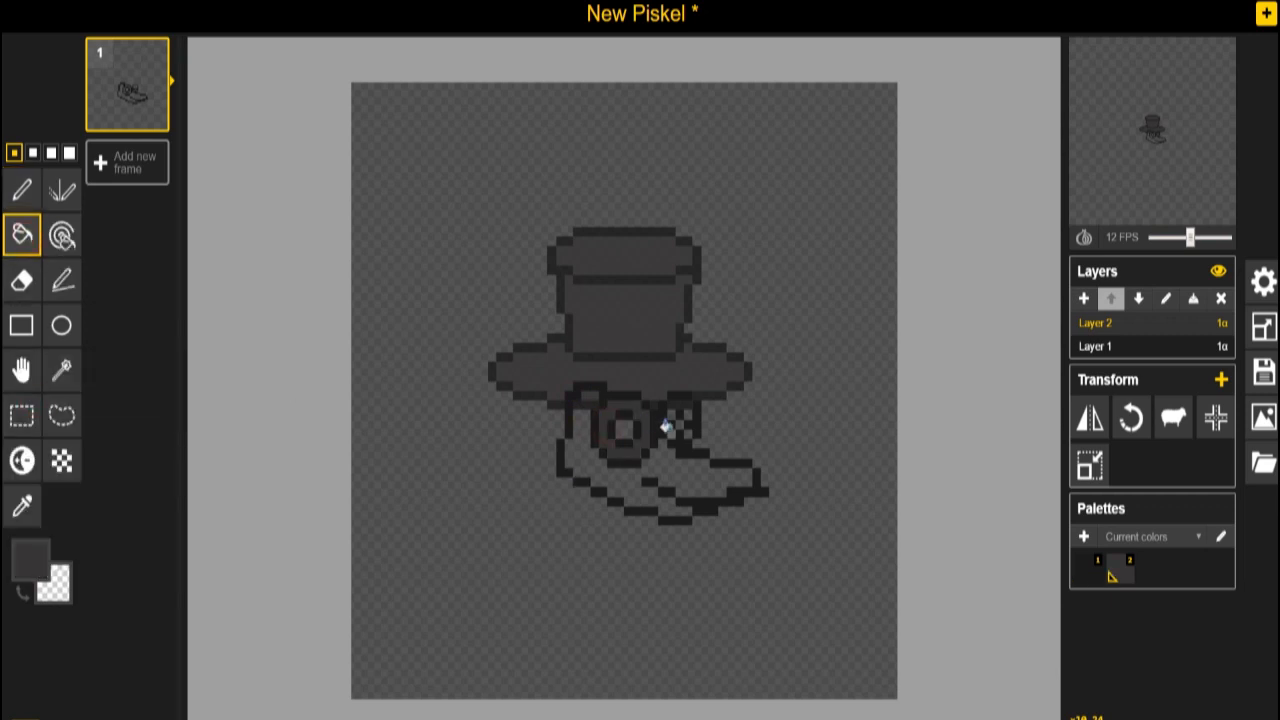
pyautogui.click(672, 411)
pyautogui.click(29, 560)
pyautogui.click(86, 442)
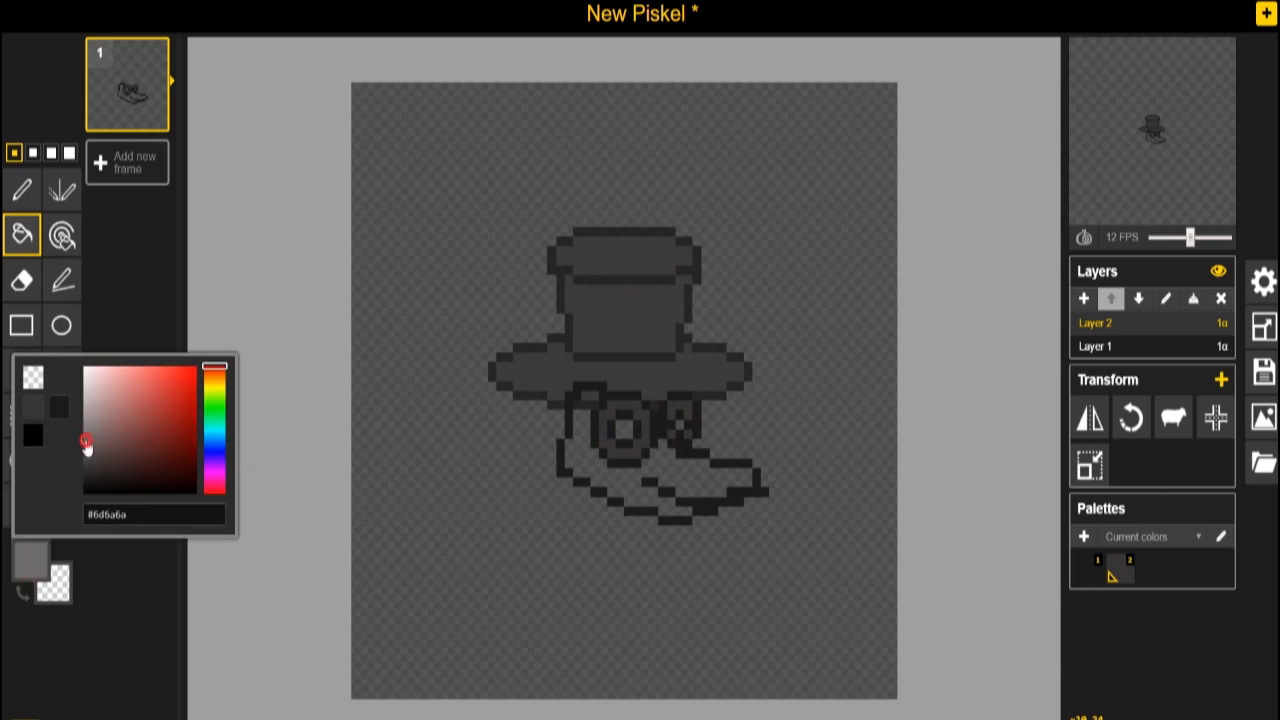
pyautogui.click(606, 471)
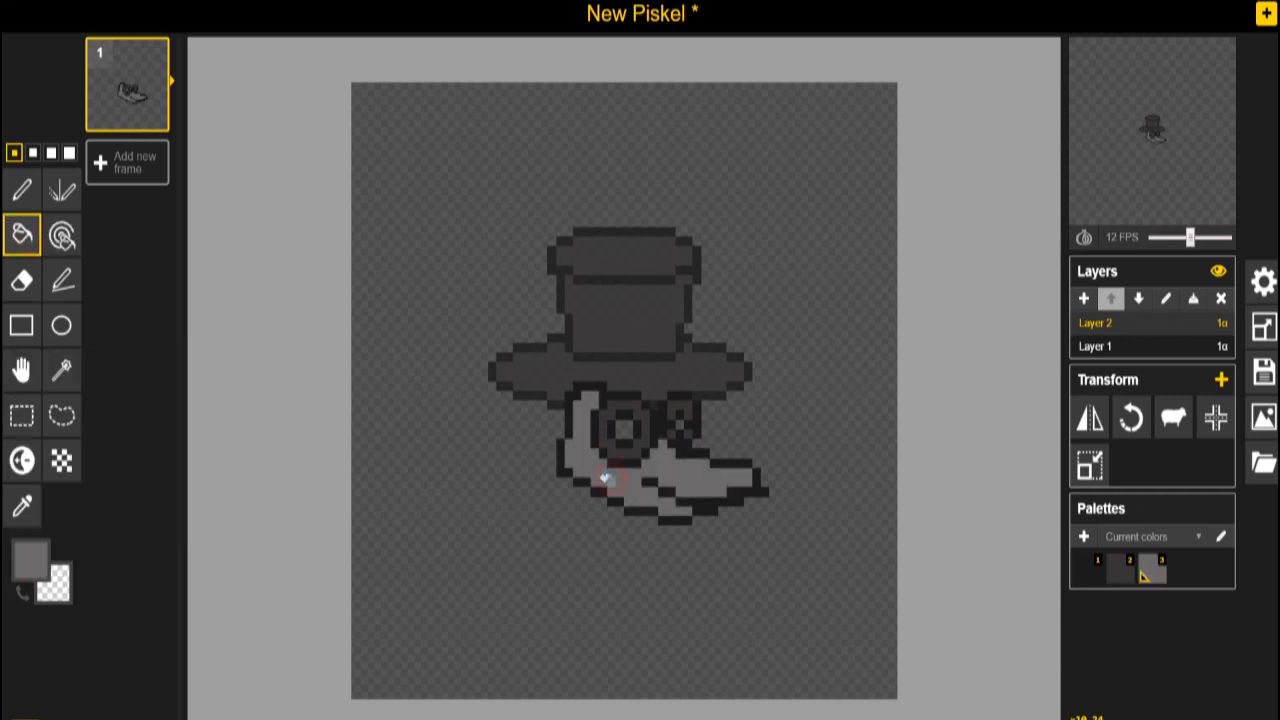
# Step: Fill the centres of both goggles with bright green #25ff00
pyautogui.click(29, 560)
pyautogui.click(214, 405)
pyautogui.moveTo(192, 400); pyautogui.dragTo(199, 367)
pyautogui.click(22, 234)
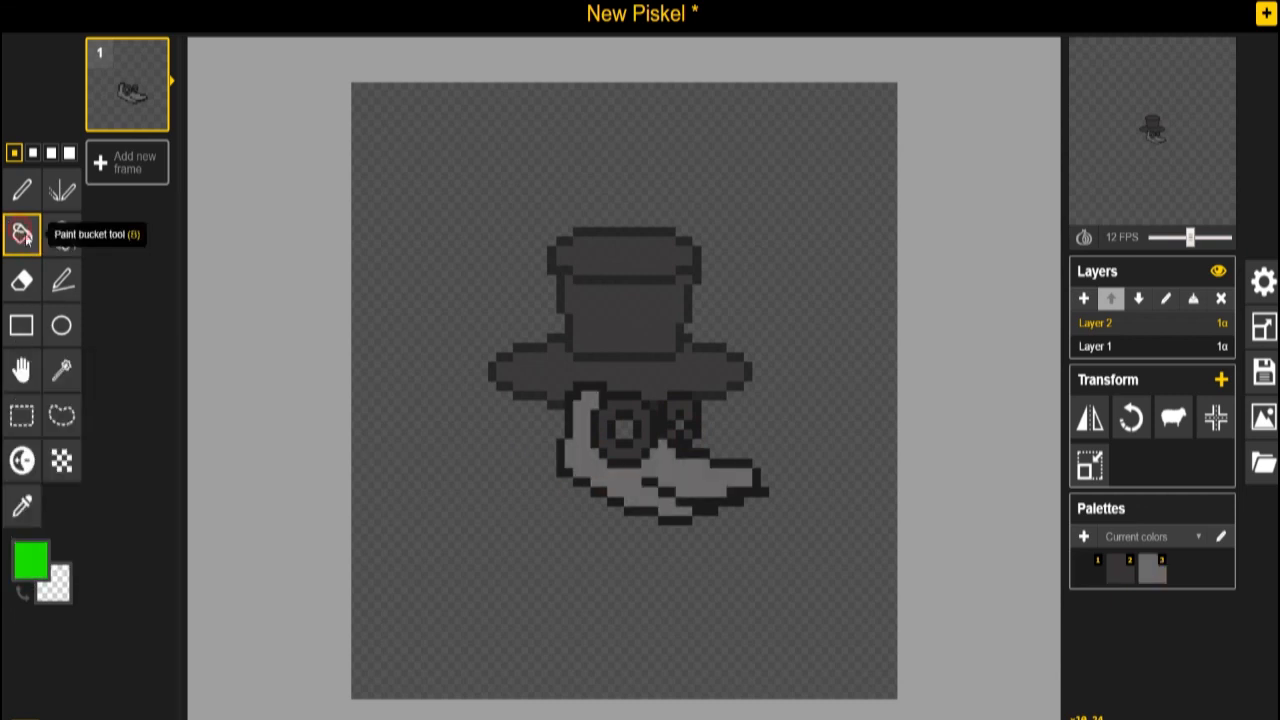
pyautogui.click(621, 430)
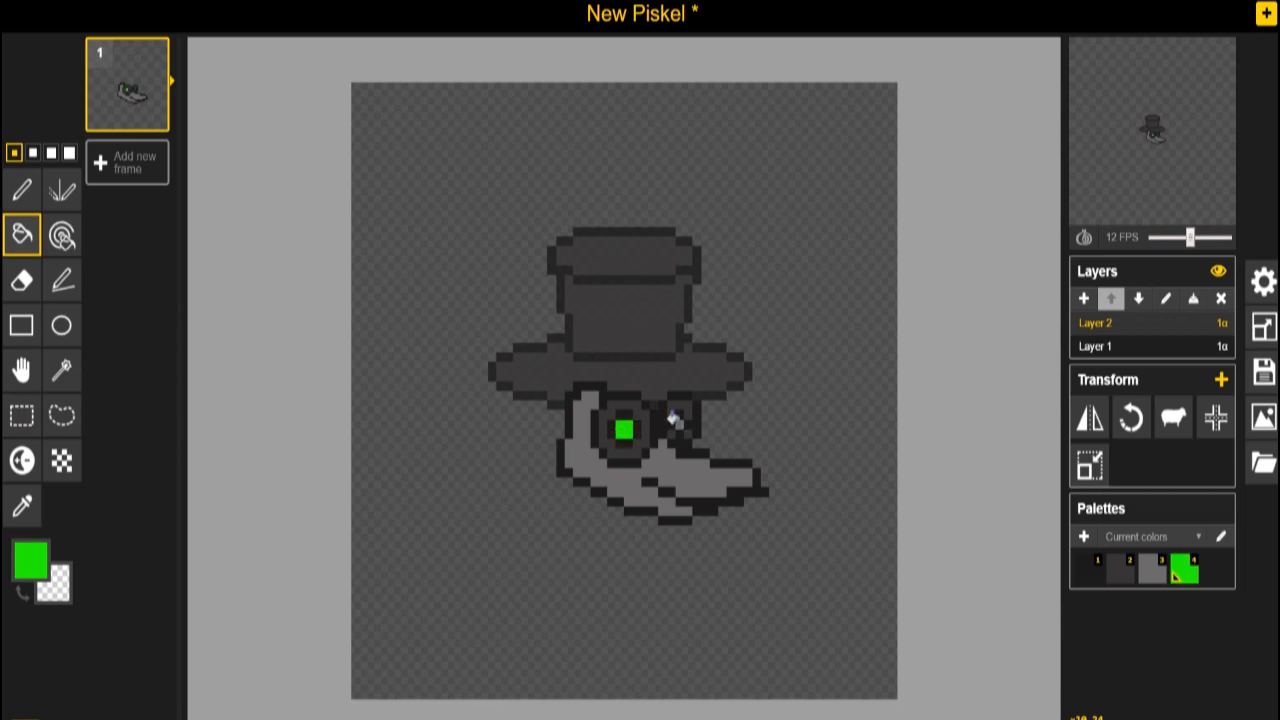
# Step: Place the mask layer below the hat layer and move the mask up about 1 px
pyautogui.click(1139, 299)
pyautogui.click(21, 370)
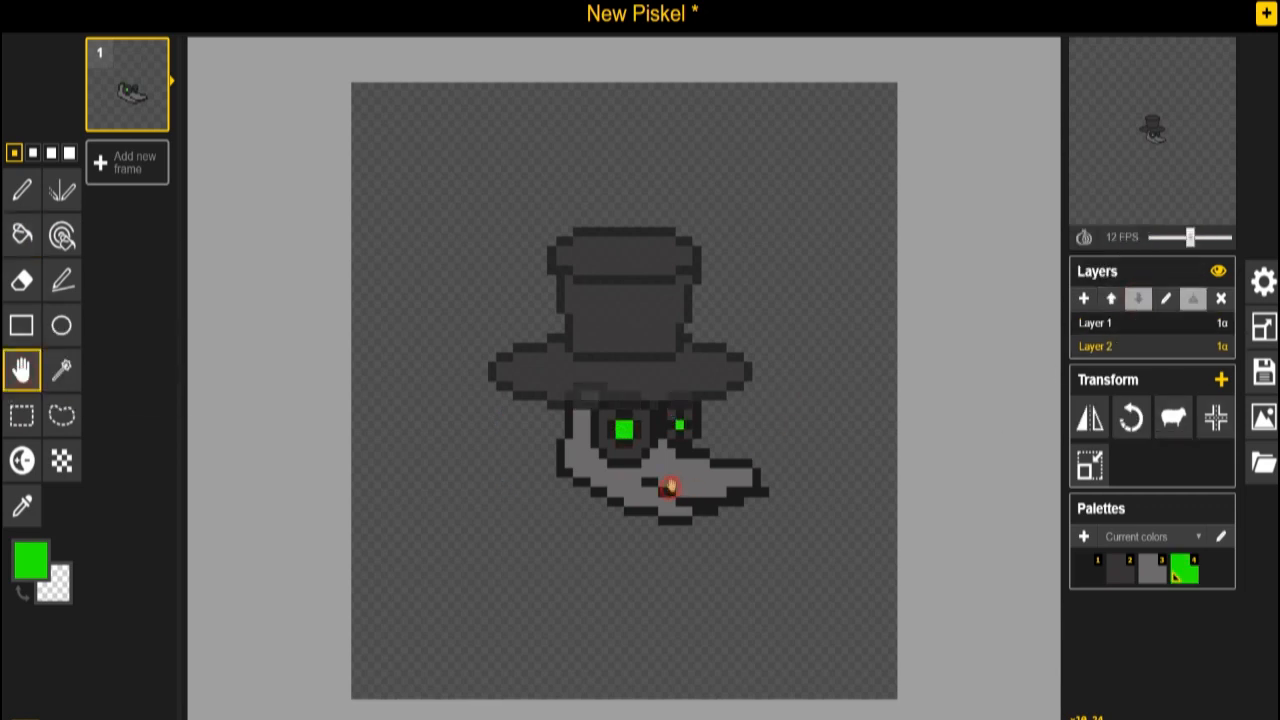
pyautogui.moveTo(668, 495); pyautogui.dragTo(670, 485)
# Step: Add a bottommost layer, outline a near-black circle about 20 px wide for the body, and shift it about 7 px left under the head
pyautogui.click(1083, 299)
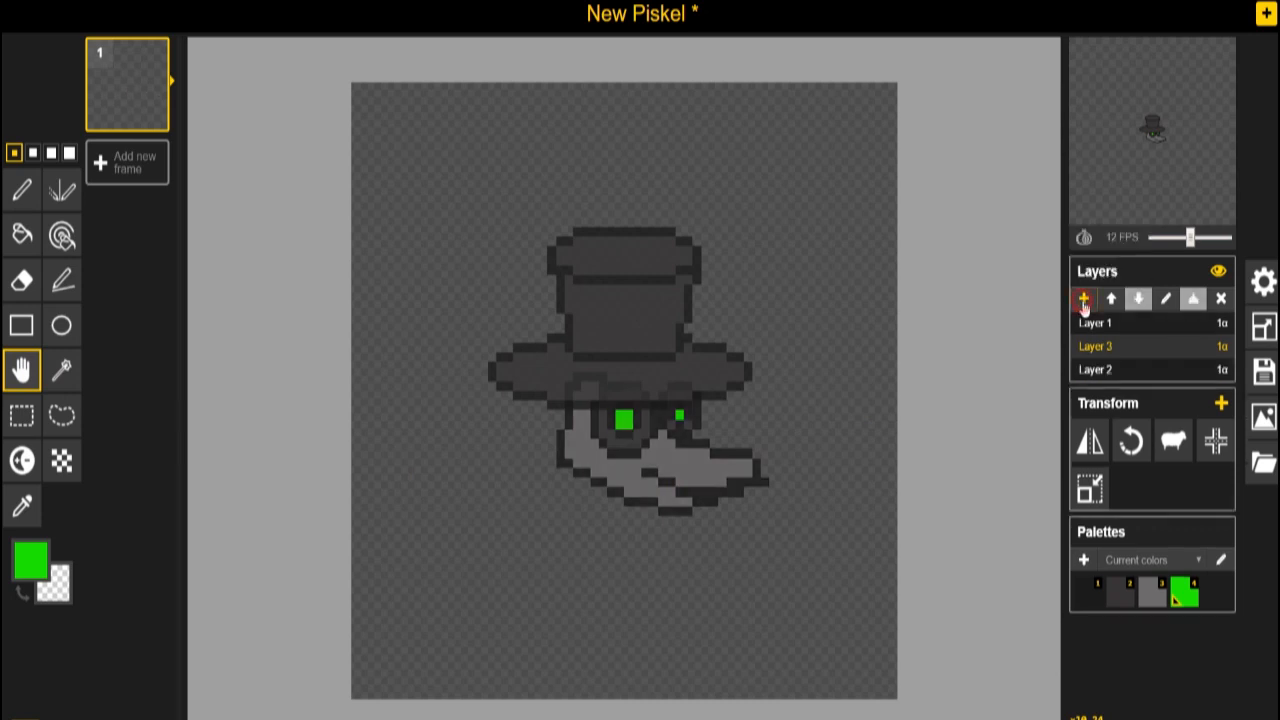
pyautogui.click(1139, 299)
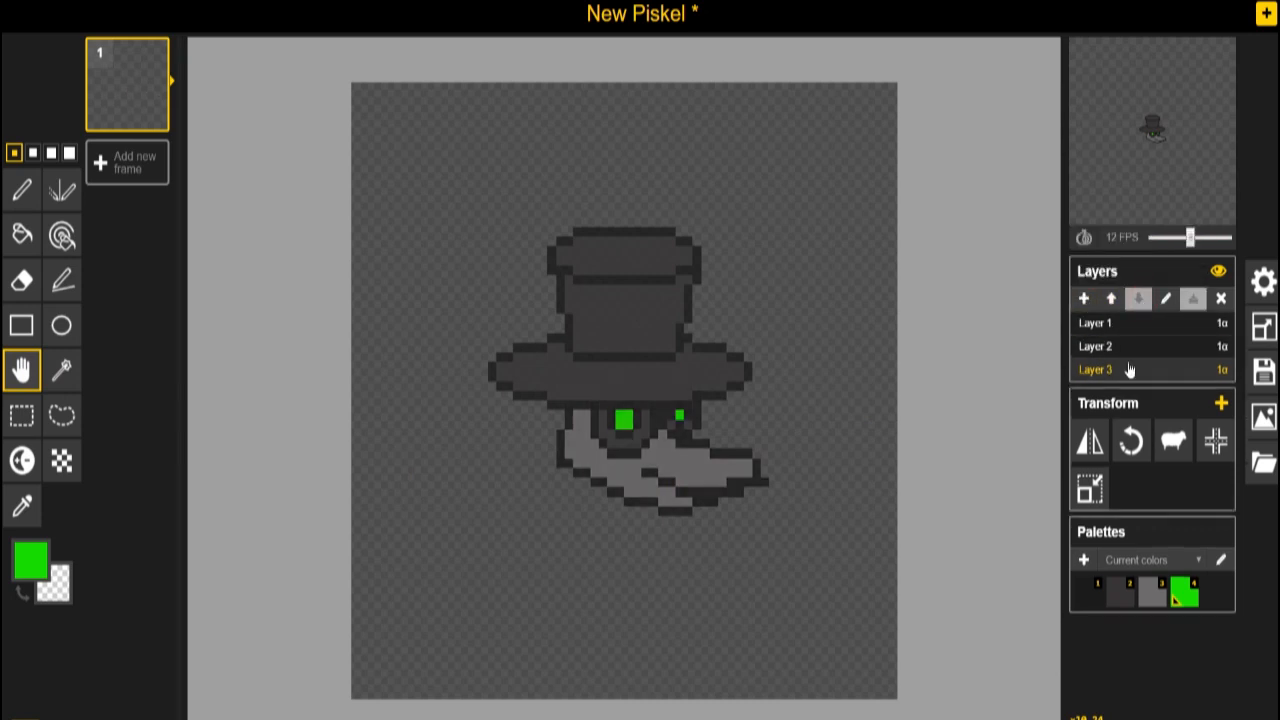
pyautogui.click(61, 325)
pyautogui.click(30, 560)
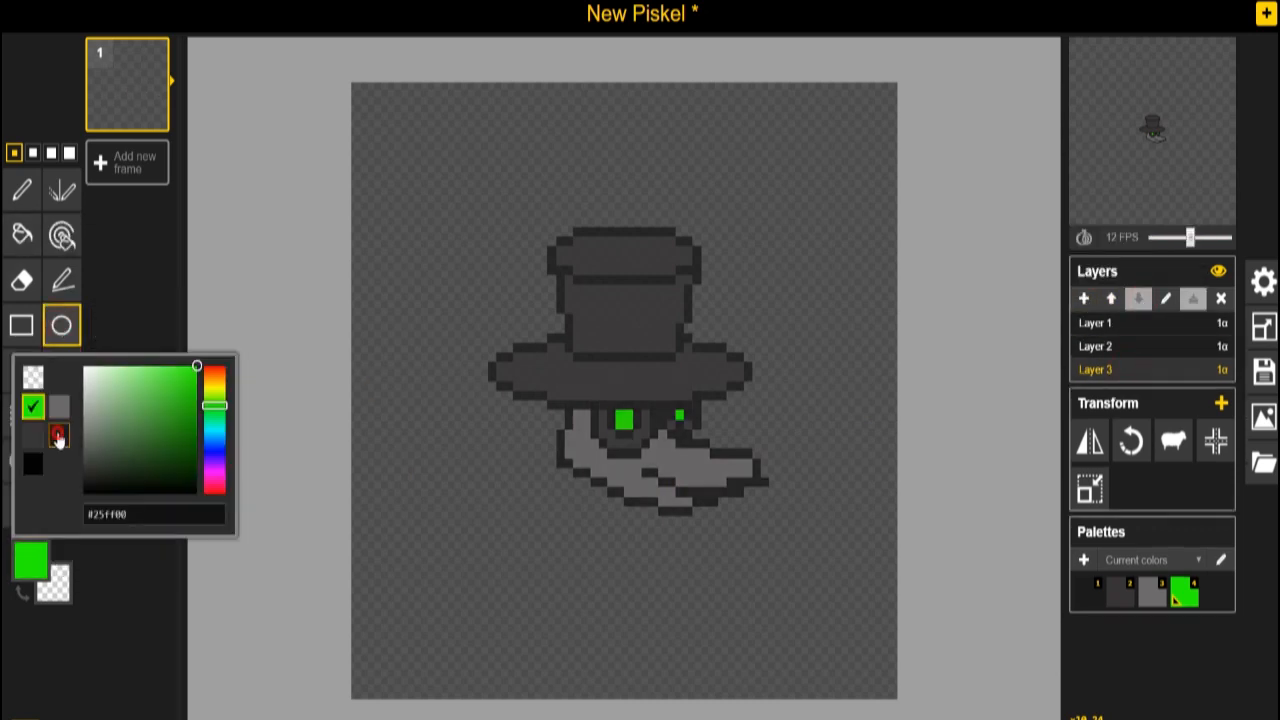
pyautogui.click(34, 466)
pyautogui.moveTo(588, 469)
pyautogui.mouseDown()
pyautogui.moveTo(674, 594)
pyautogui.moveTo(746, 629)
pyautogui.mouseUp()
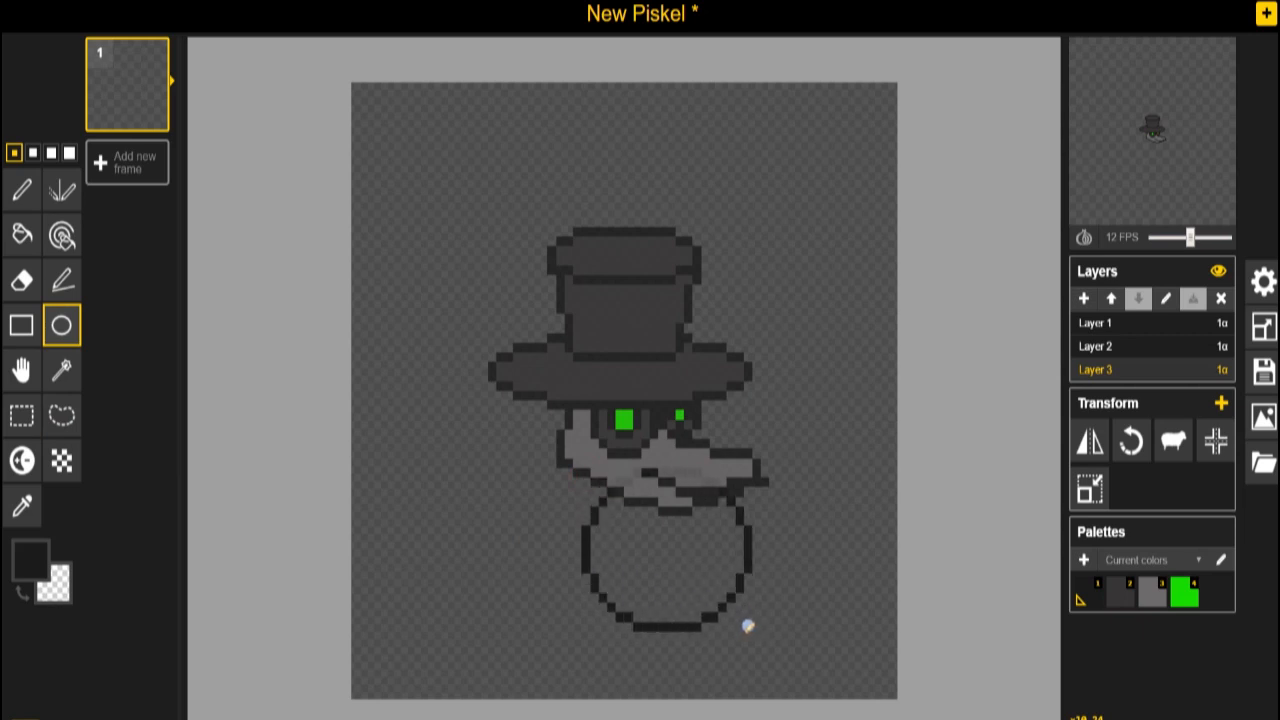
pyautogui.click(21, 370)
pyautogui.moveTo(683, 557); pyautogui.dragTo(601, 547)
# Step: Fill the round body with dark grey #373535
pyautogui.click(30, 557)
pyautogui.click(38, 442)
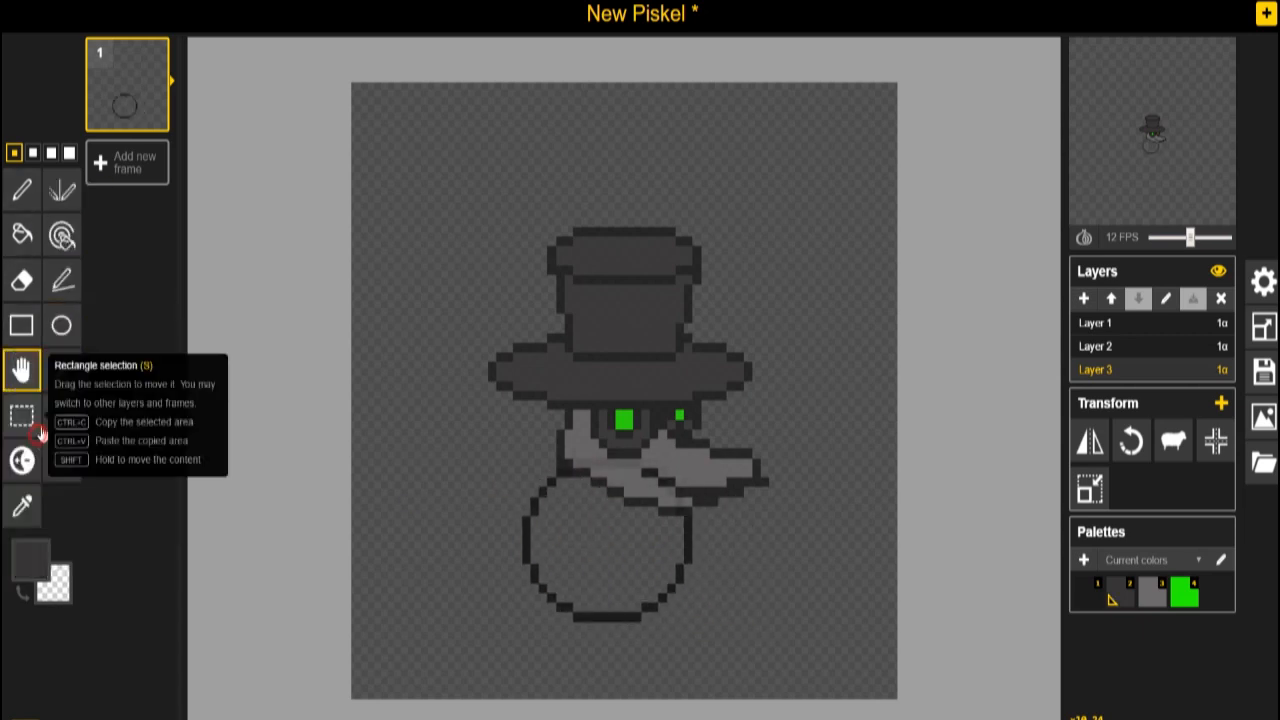
pyautogui.click(21, 234)
pyautogui.click(583, 501)
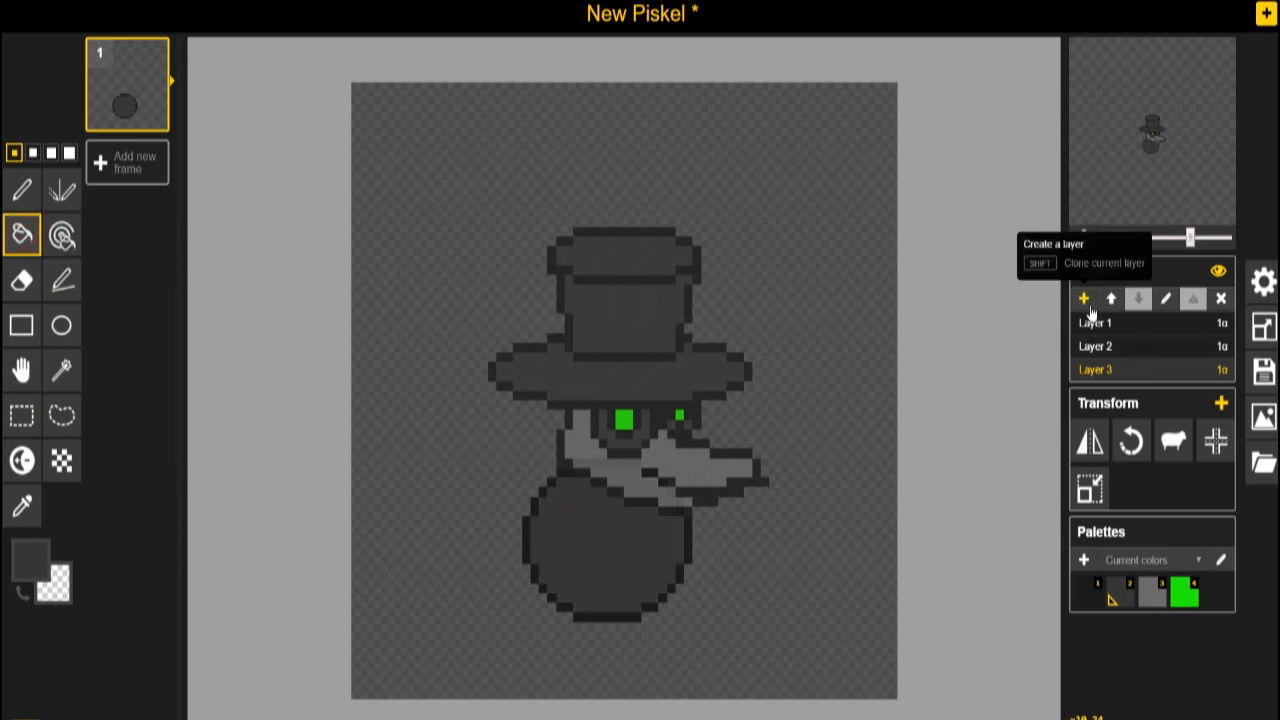
# Step: Add a bottommost layer, outline a bent sleeve in near-black #1b1a1a over the body's left side, and erase the stray end pixel
pyautogui.click(1083, 298)
pyautogui.click(1137, 299)
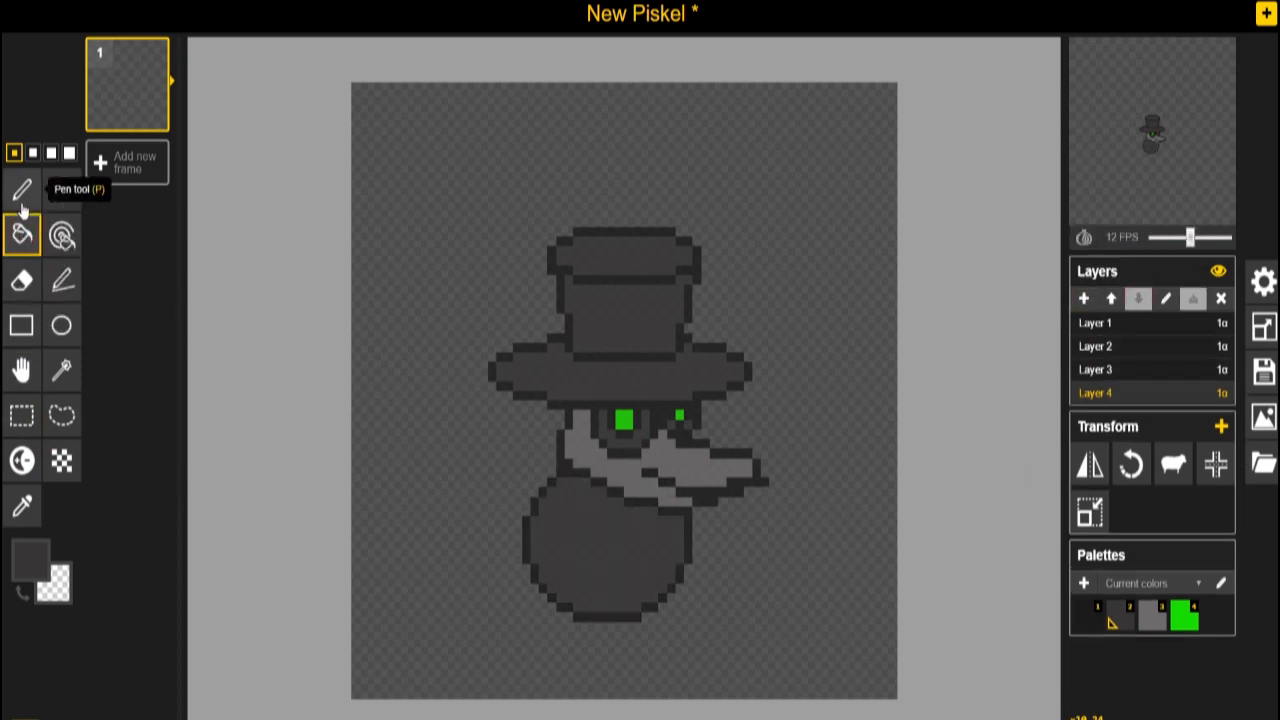
pyautogui.click(62, 280)
pyautogui.click(30, 557)
pyautogui.click(78, 474)
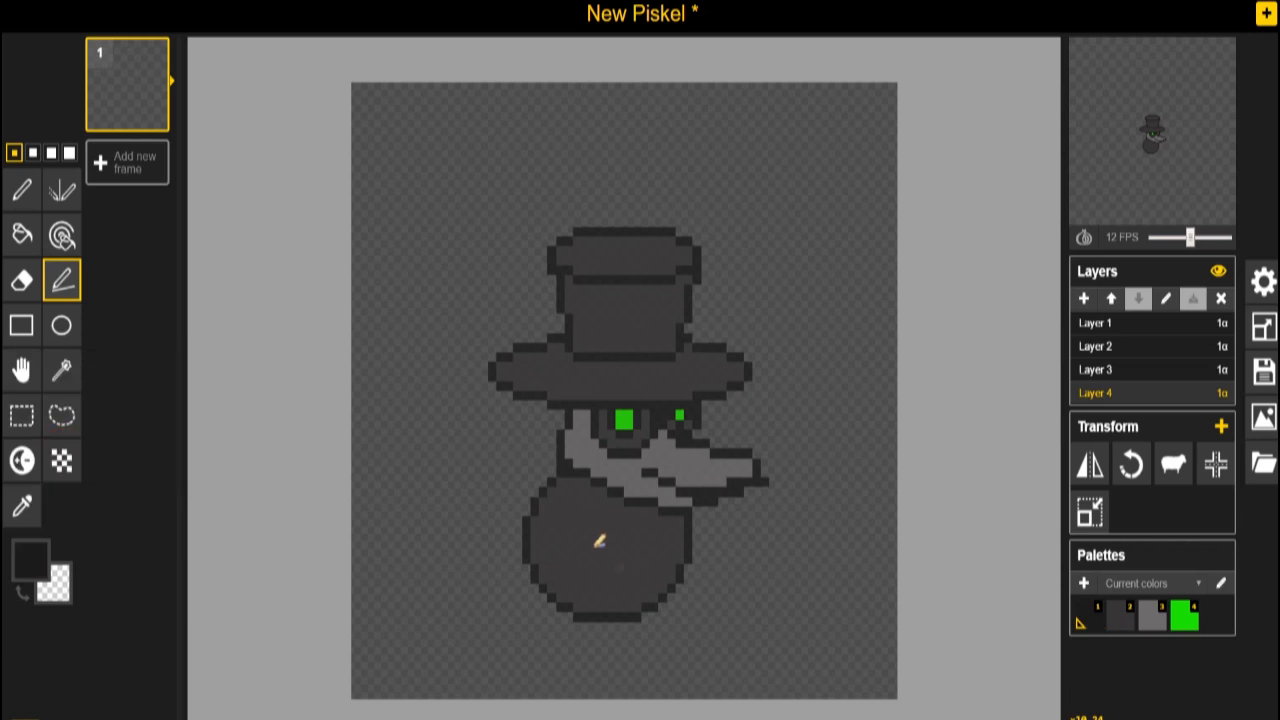
pyautogui.moveTo(558, 501)
pyautogui.mouseDown()
pyautogui.moveTo(486, 534)
pyautogui.moveTo(503, 530)
pyautogui.moveTo(514, 586)
pyautogui.moveTo(590, 541)
pyautogui.moveTo(590, 500)
pyautogui.mouseUp()
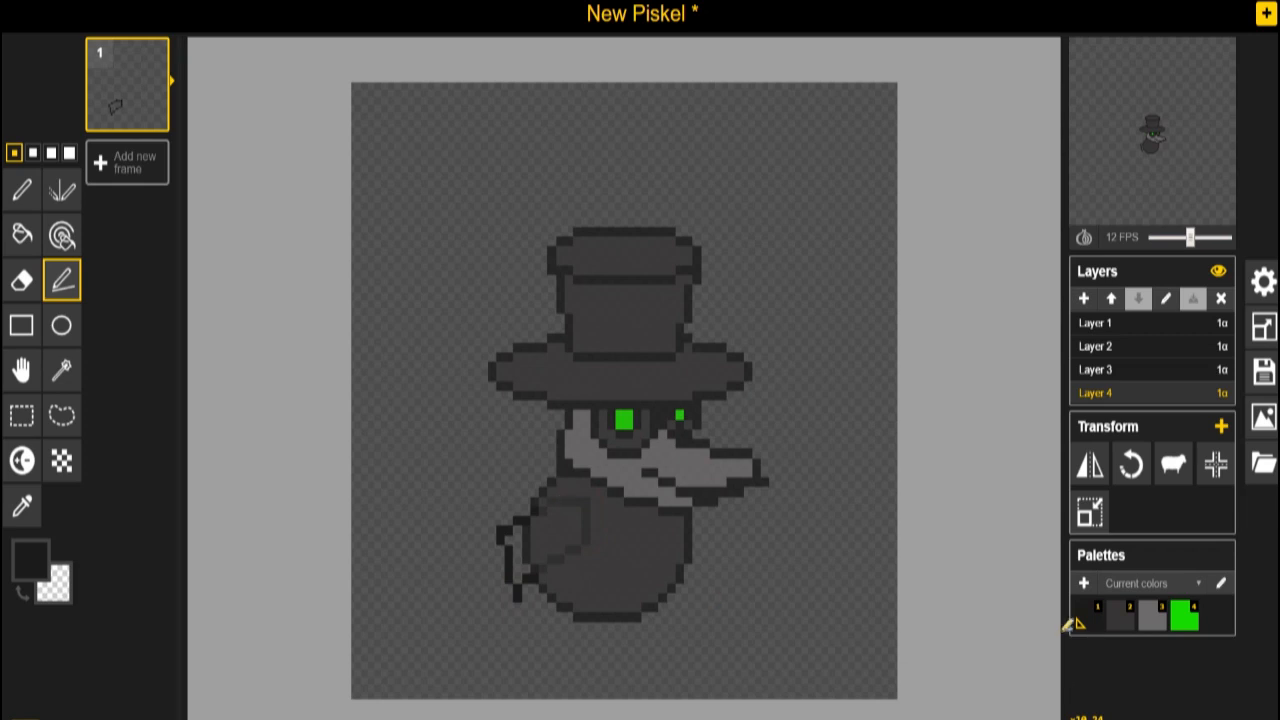
pyautogui.click(22, 280)
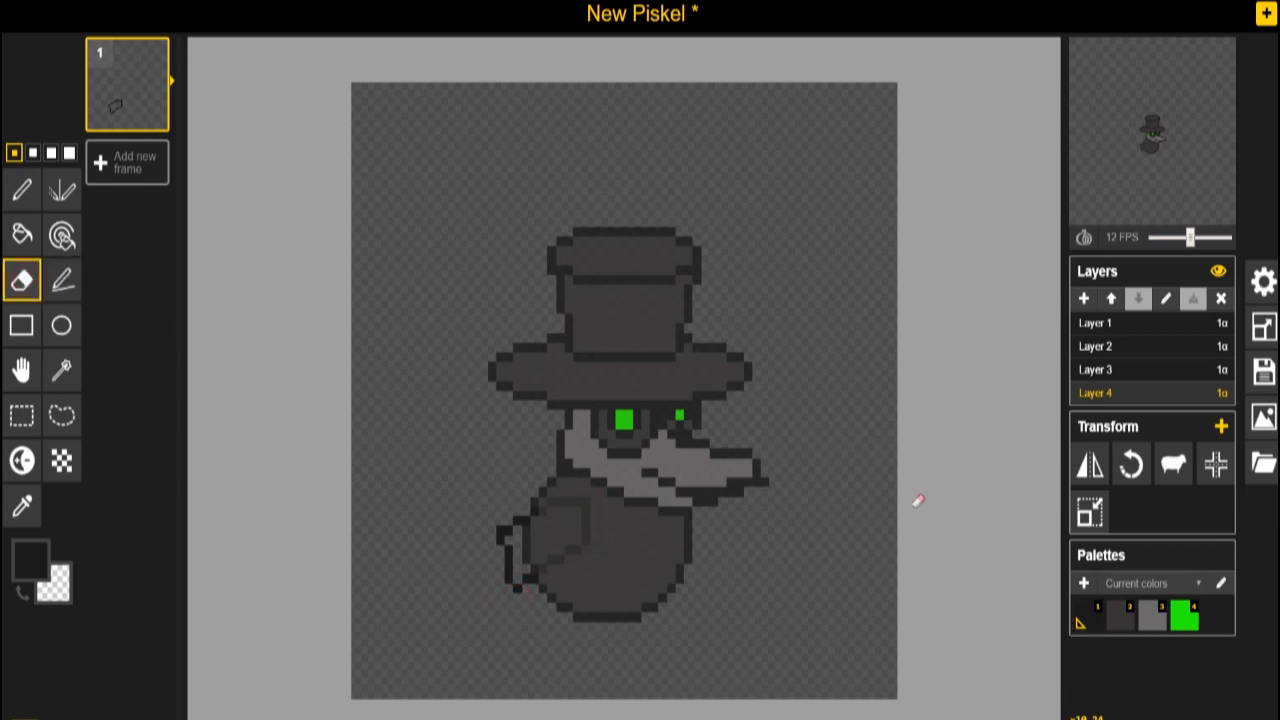
# Step: Fill the left sleeve with dark grey #373535 and move its layer up to directly below the hat layer
pyautogui.click(22, 234)
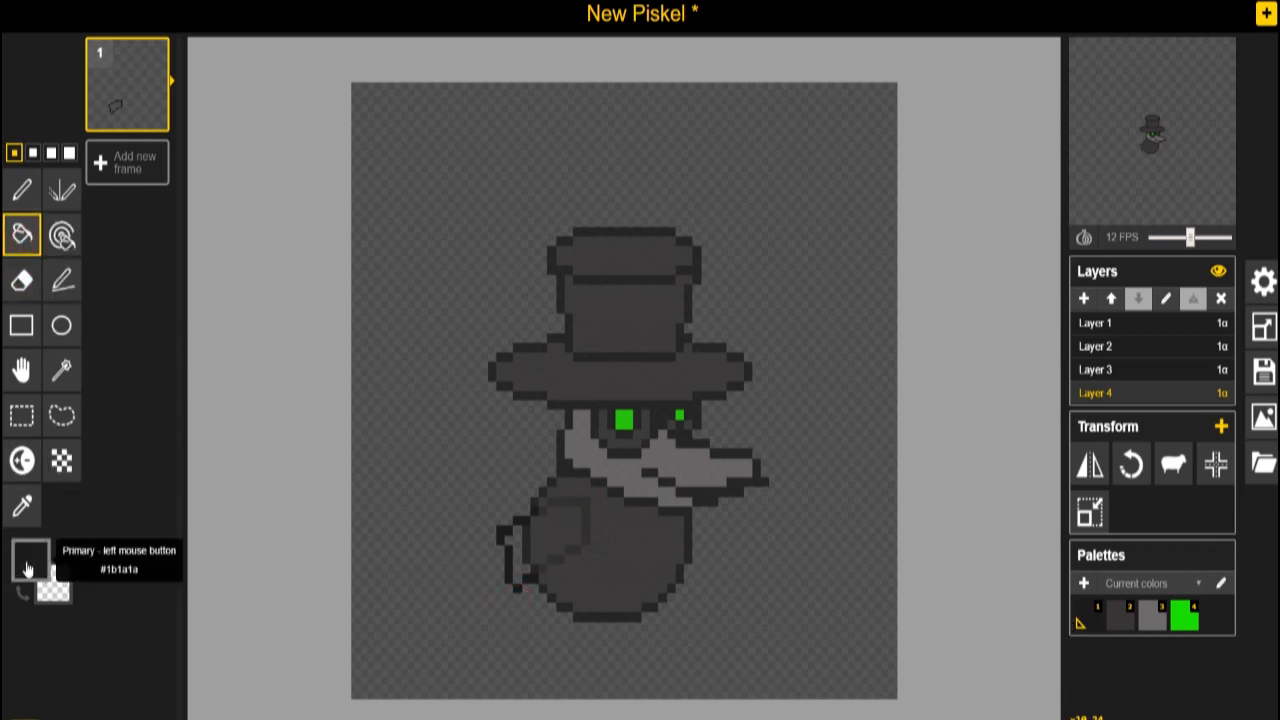
pyautogui.click(27, 568)
pyautogui.click(34, 440)
pyautogui.click(519, 547)
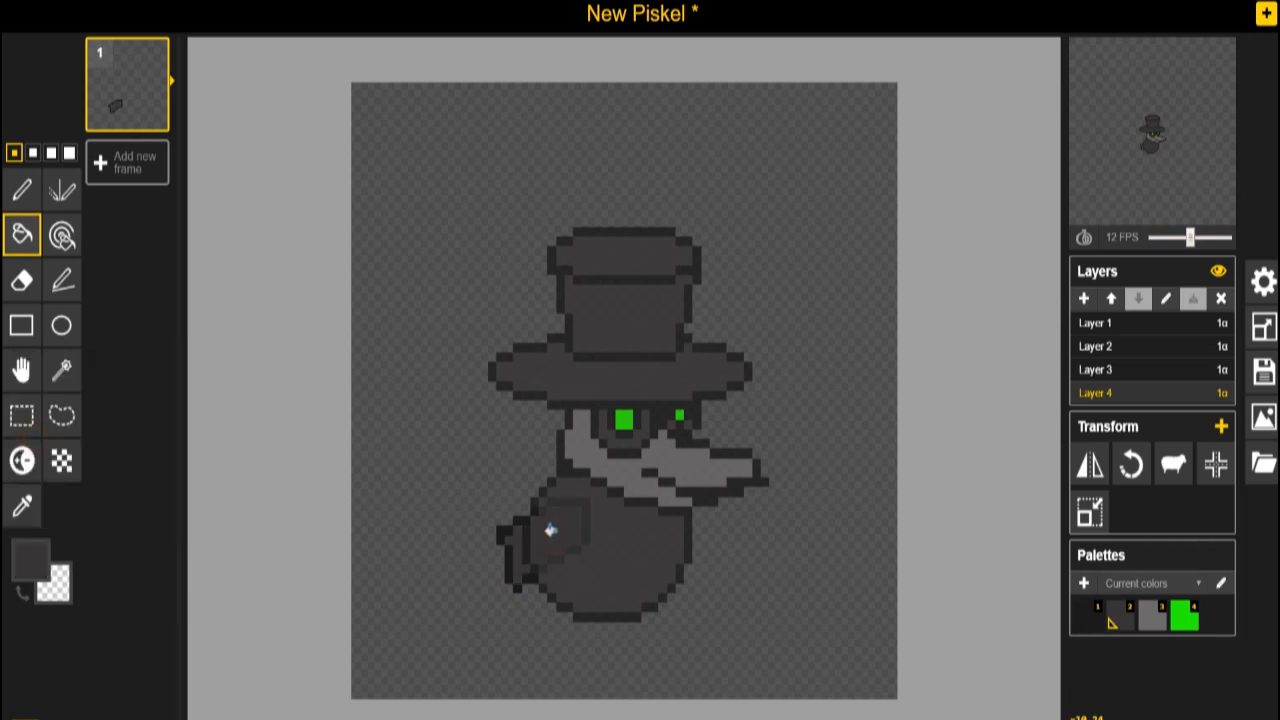
pyautogui.click(1111, 298)
pyautogui.click(1111, 298)
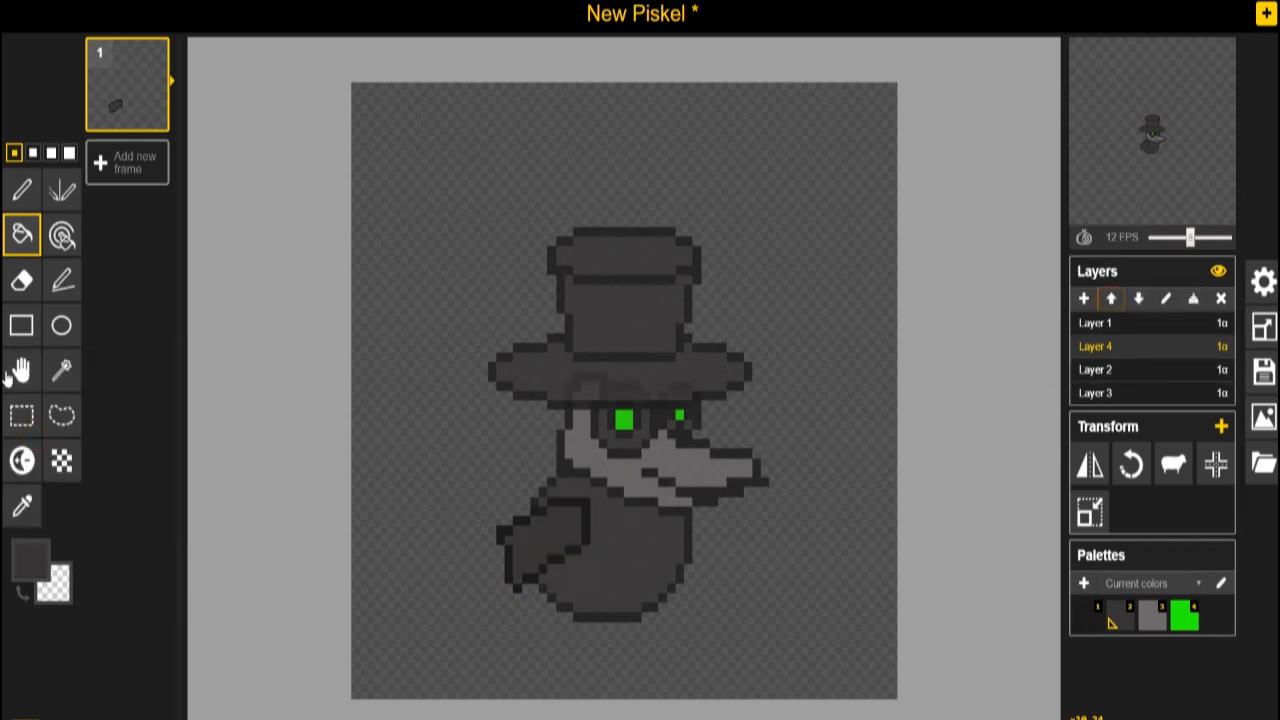
# Step: Add a layer above the body layer and outline a short sleeve in near-black #1b1a1a on the body's right side
pyautogui.click(62, 280)
pyautogui.click(1165, 393)
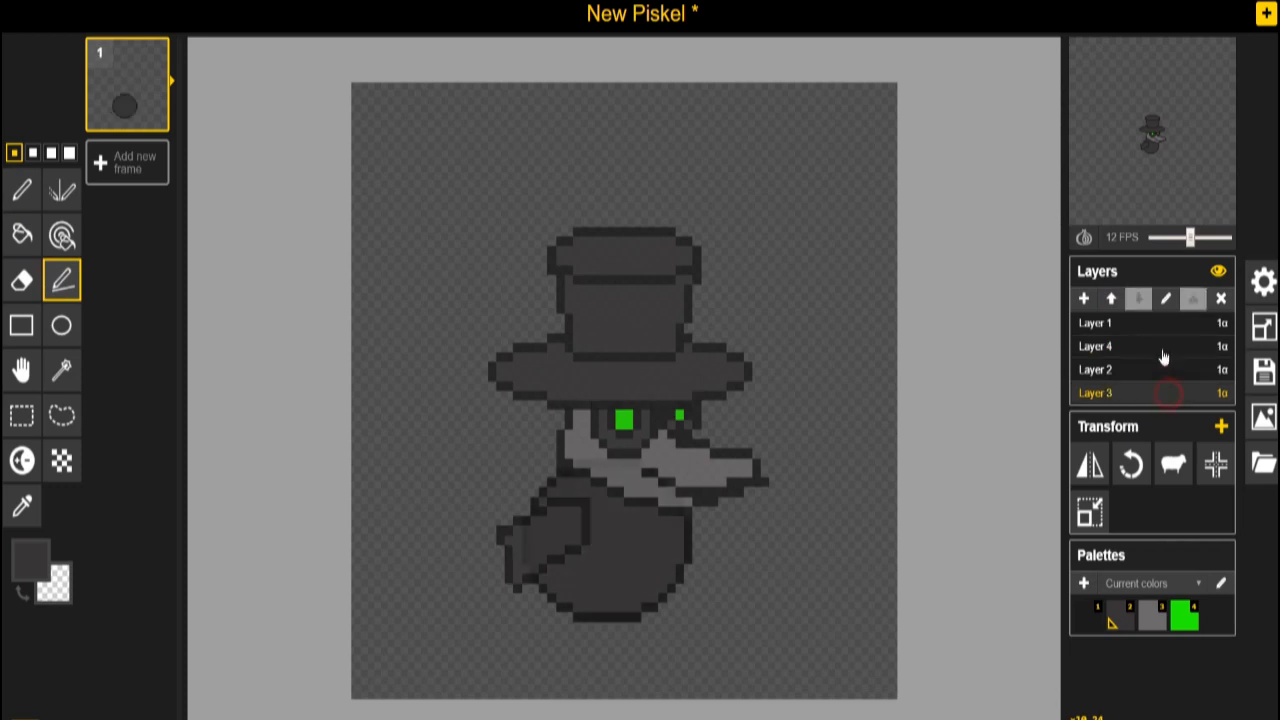
pyautogui.click(1083, 298)
pyautogui.click(27, 565)
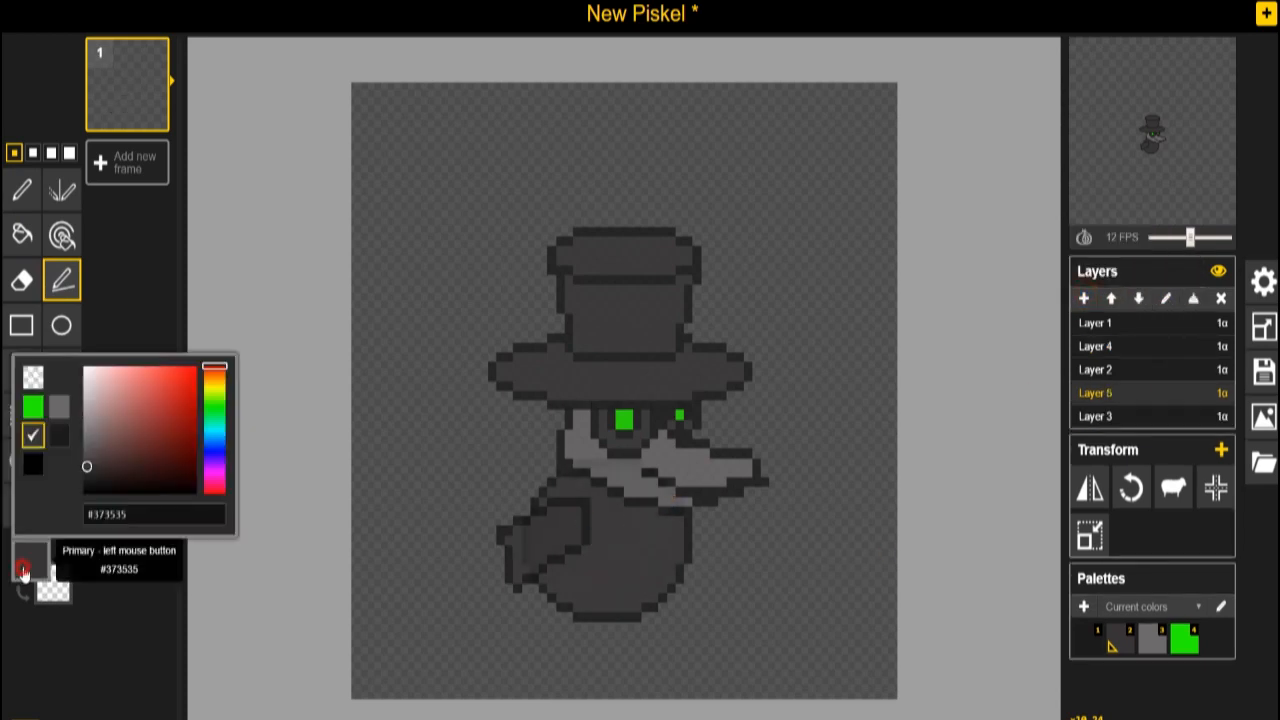
pyautogui.click(62, 435)
pyautogui.moveTo(668, 506)
pyautogui.mouseDown()
pyautogui.moveTo(648, 541)
pyautogui.moveTo(723, 576)
pyautogui.moveTo(707, 568)
pyautogui.moveTo(717, 532)
pyautogui.moveTo(680, 508)
pyautogui.mouseUp()
# Step: Close the gap in the right sleeve's outline, fill it with dark grey #373535, and place its layer beneath the body
pyautogui.click(22, 234)
pyautogui.click(30, 560)
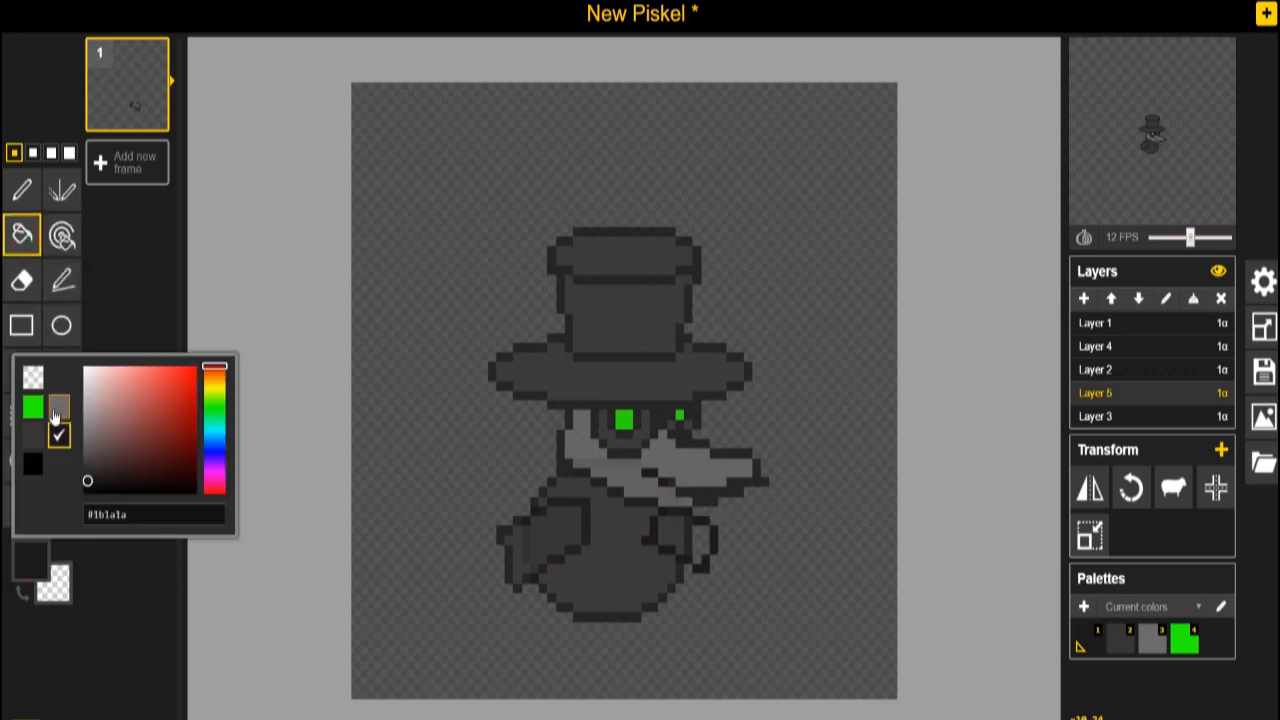
pyautogui.click(52, 430)
pyautogui.click(703, 537)
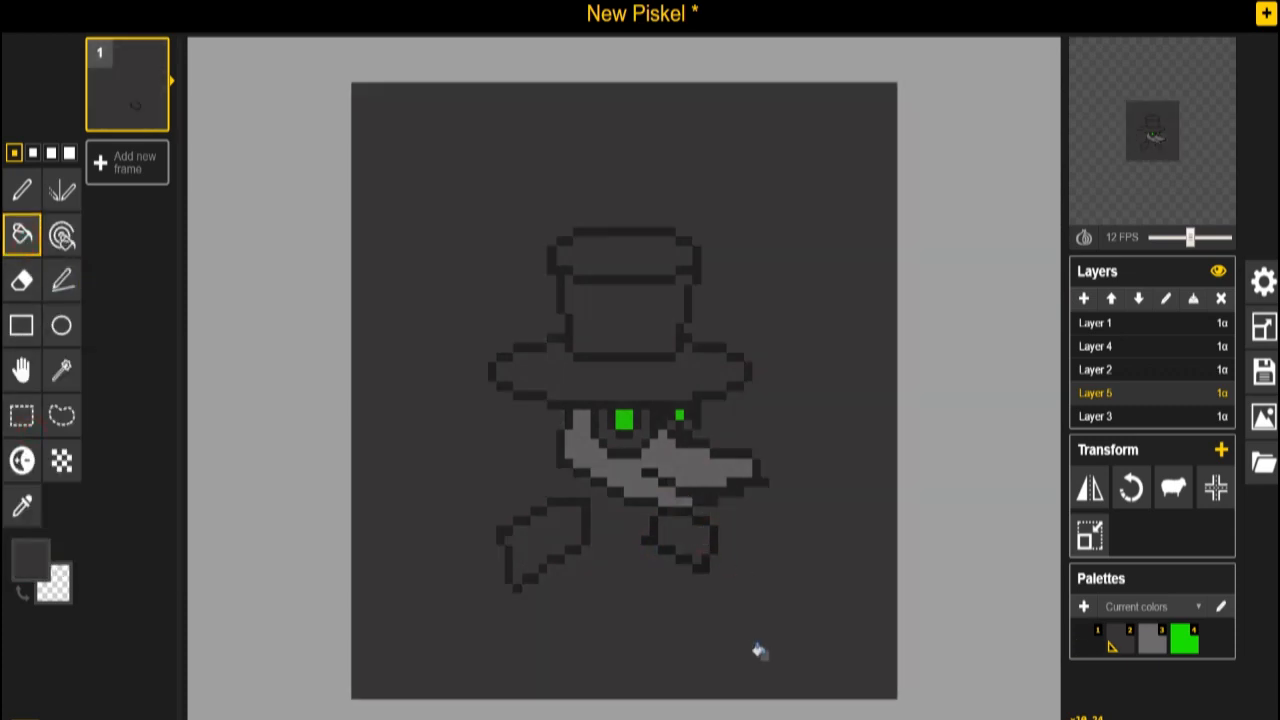
pyautogui.hotkey('ctrl', 'z')
pyautogui.click(22, 190)
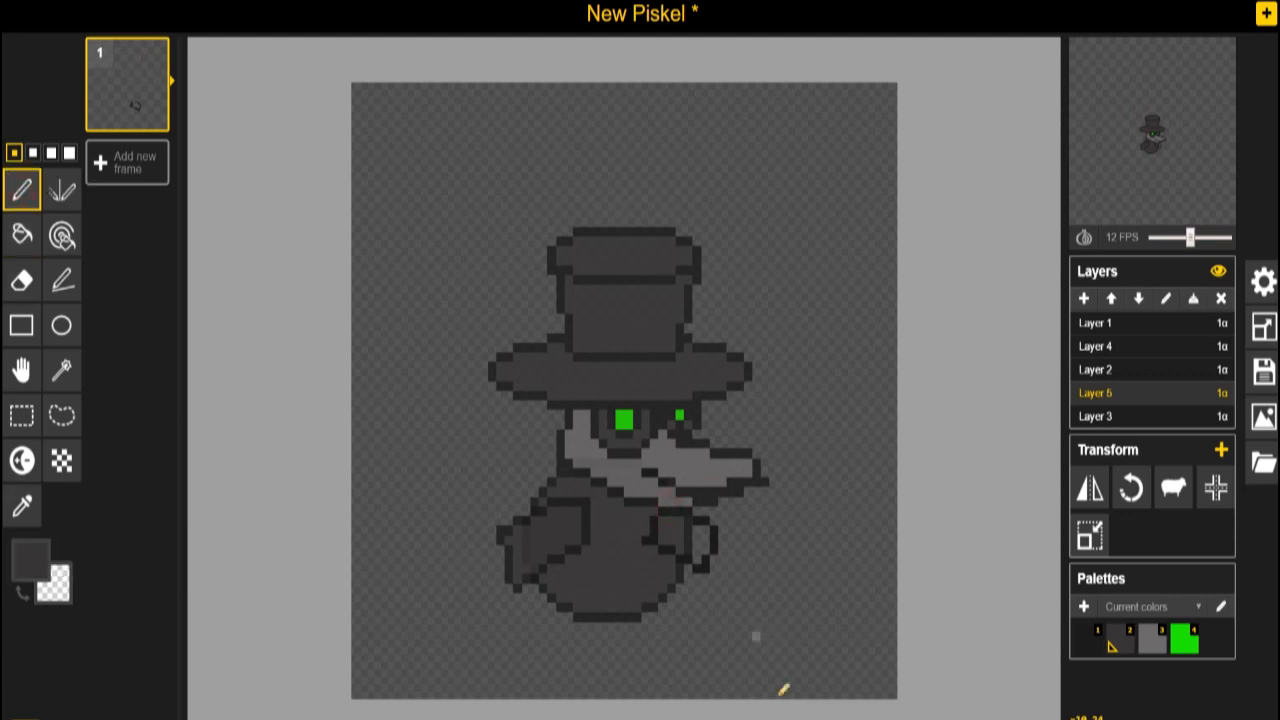
pyautogui.click(22, 234)
pyautogui.click(688, 540)
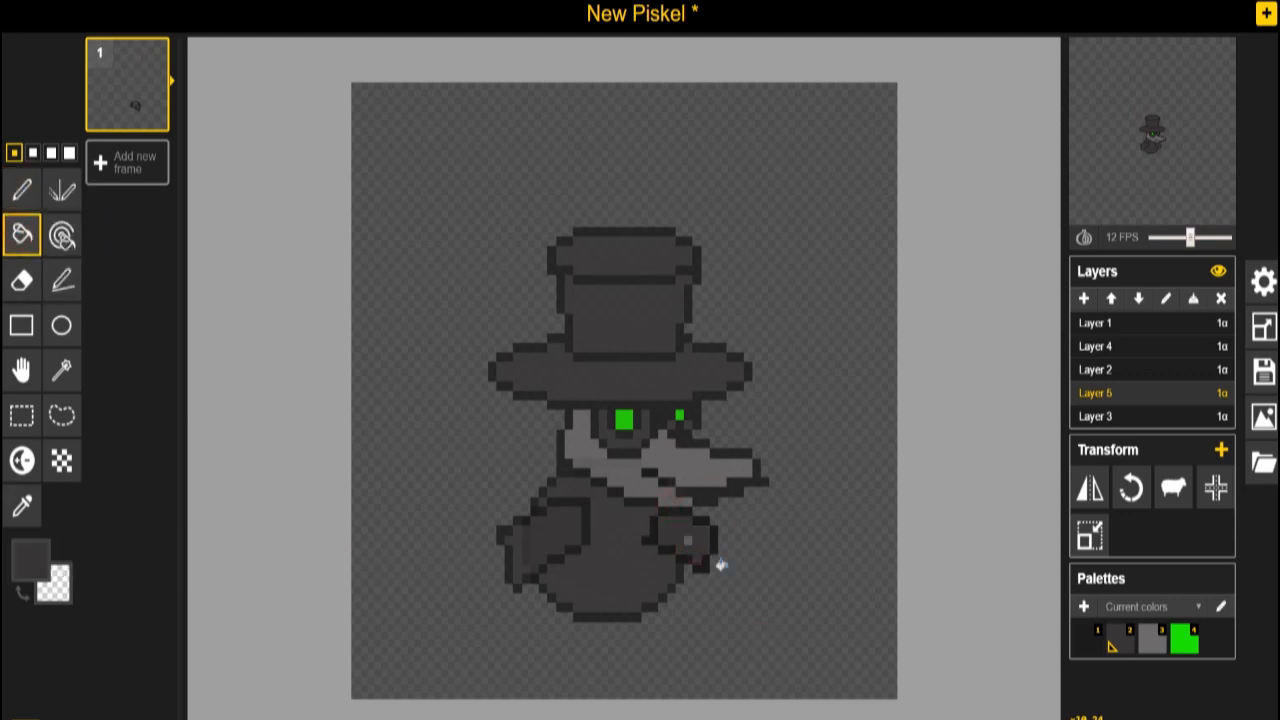
pyautogui.click(1138, 297)
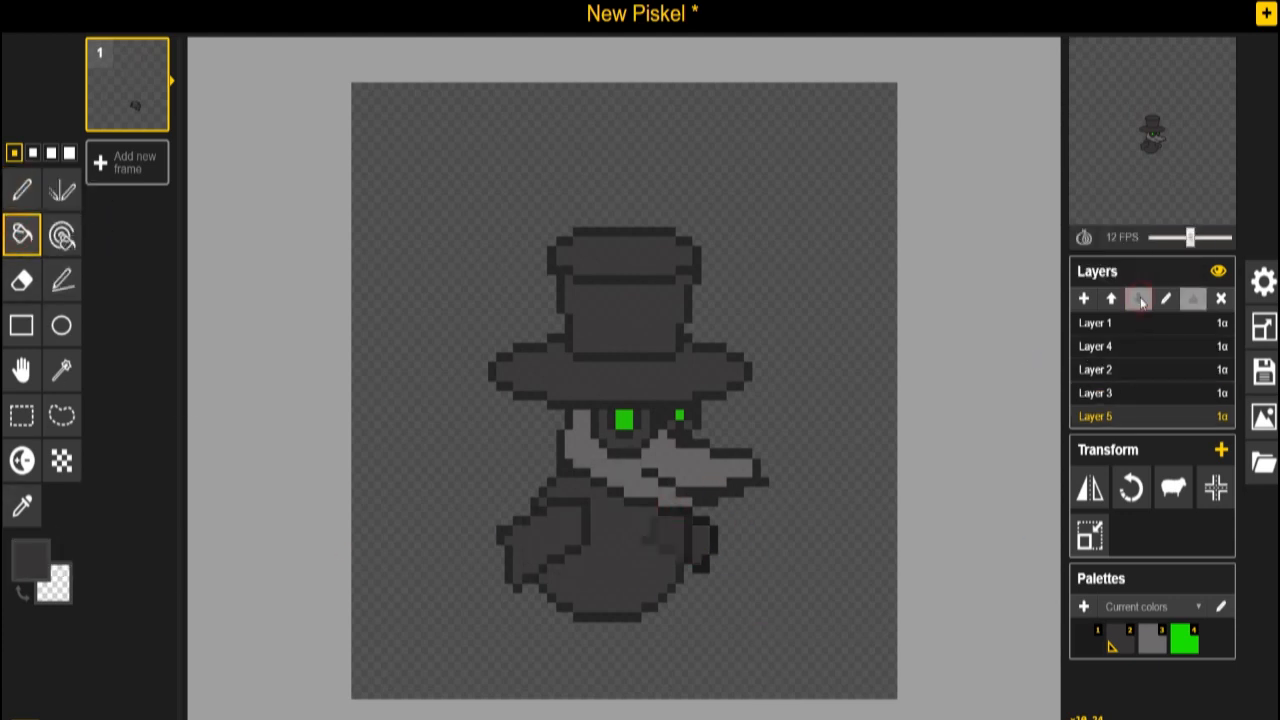
# Step: Add a bottommost layer and outline the left leg with a flat foot under the body in near-black #1b1a1a
pyautogui.click(1083, 298)
pyautogui.click(62, 280)
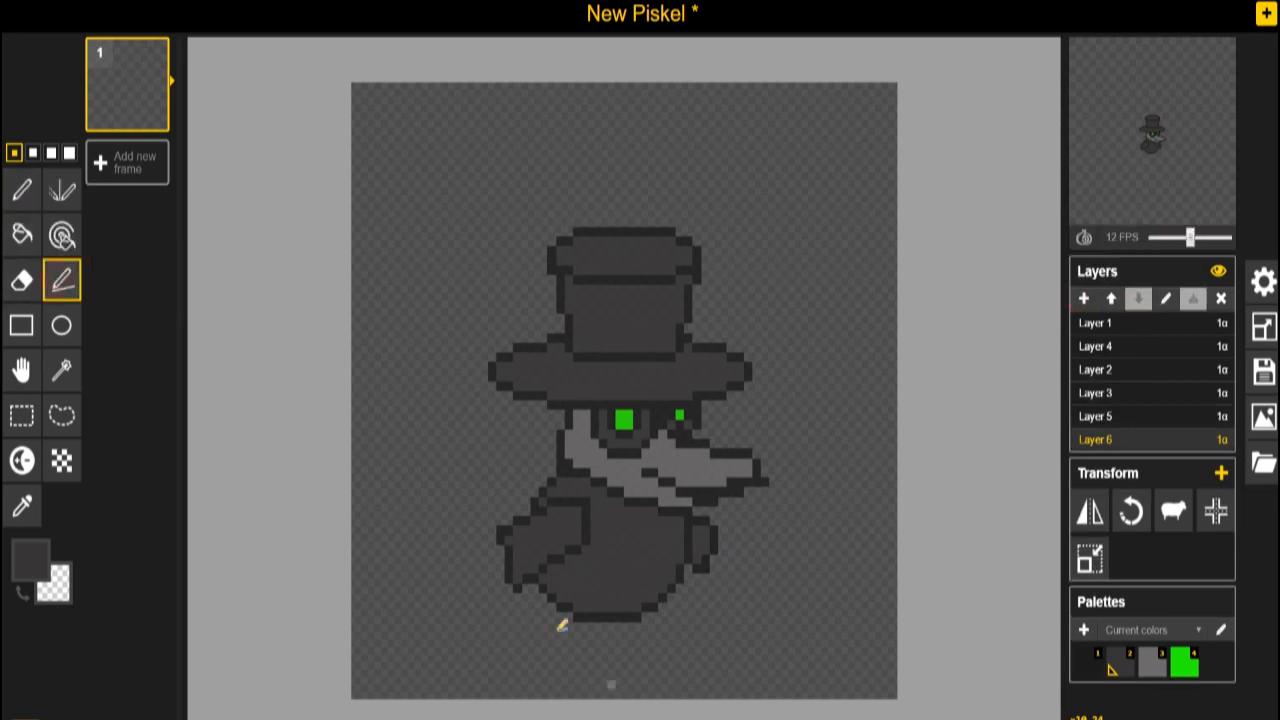
pyautogui.moveTo(552, 580); pyautogui.dragTo(530, 650)
pyautogui.hotkey('ctrl', 'z')
pyautogui.click(30, 559)
pyautogui.click(58, 437)
pyautogui.moveTo(550, 585)
pyautogui.mouseDown()
pyautogui.moveTo(508, 663)
pyautogui.moveTo(603, 662)
pyautogui.moveTo(586, 645)
pyautogui.moveTo(605, 592)
pyautogui.moveTo(554, 575)
pyautogui.mouseUp()
# Step: Fill the left leg with dark grey #373535
pyautogui.click(32, 559)
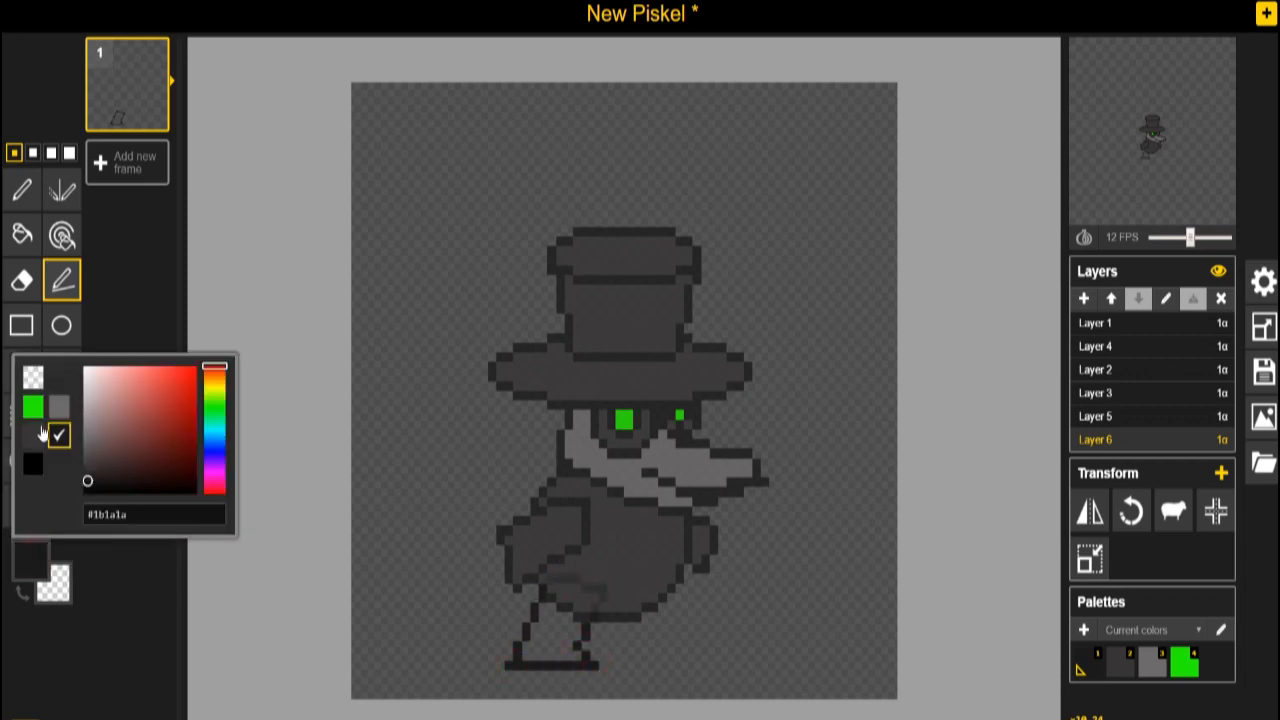
pyautogui.click(44, 436)
pyautogui.click(22, 234)
pyautogui.click(543, 631)
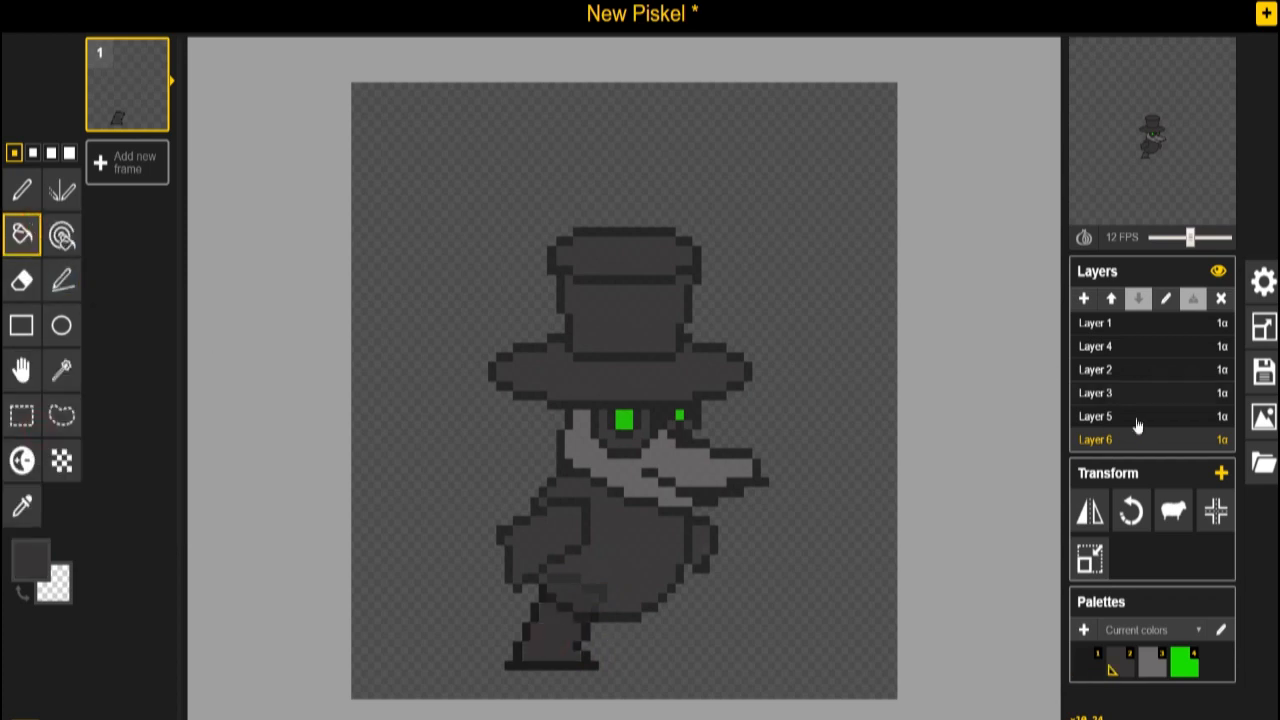
# Step: Add another bottommost layer and outline the right leg with a flat foot under the body in near-black #1b1a1a
pyautogui.click(1083, 298)
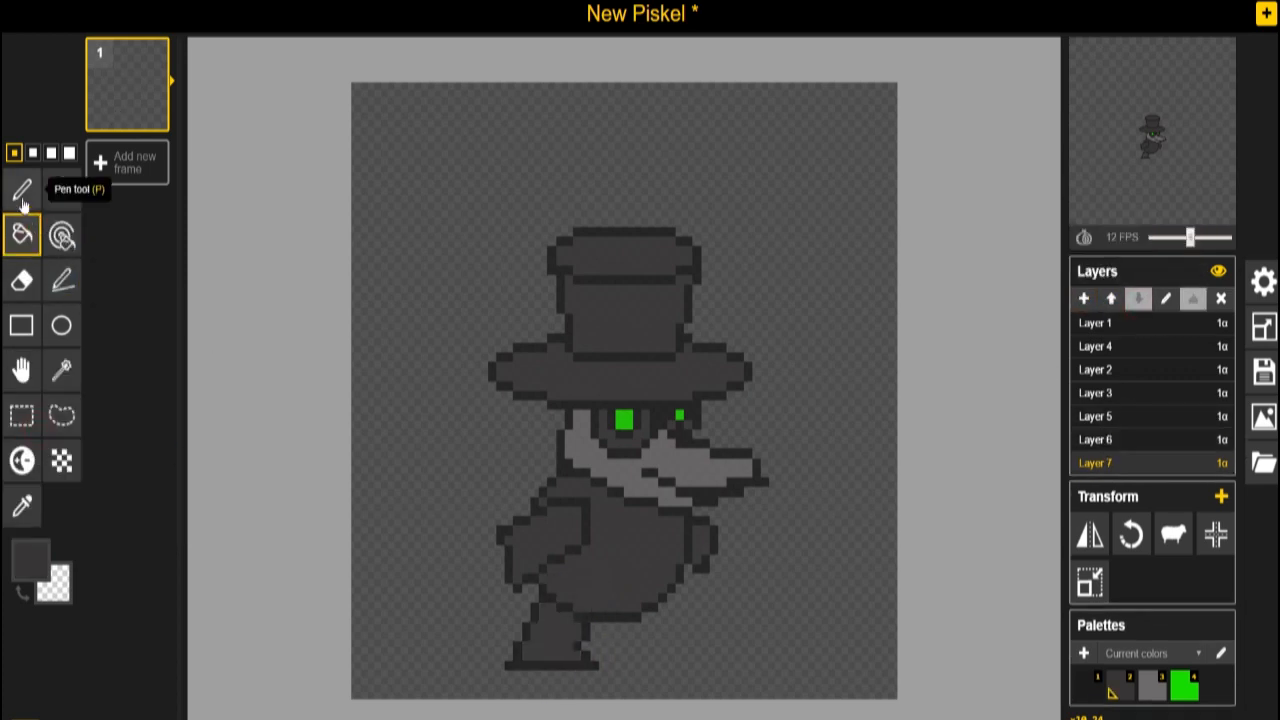
pyautogui.click(62, 280)
pyautogui.click(30, 558)
pyautogui.click(40, 436)
pyautogui.moveTo(612, 609)
pyautogui.mouseDown()
pyautogui.moveTo(629, 663)
pyautogui.moveTo(684, 665)
pyautogui.moveTo(653, 586)
pyautogui.mouseUp()
# Step: Fill the right leg with dark grey #373535
pyautogui.click(22, 235)
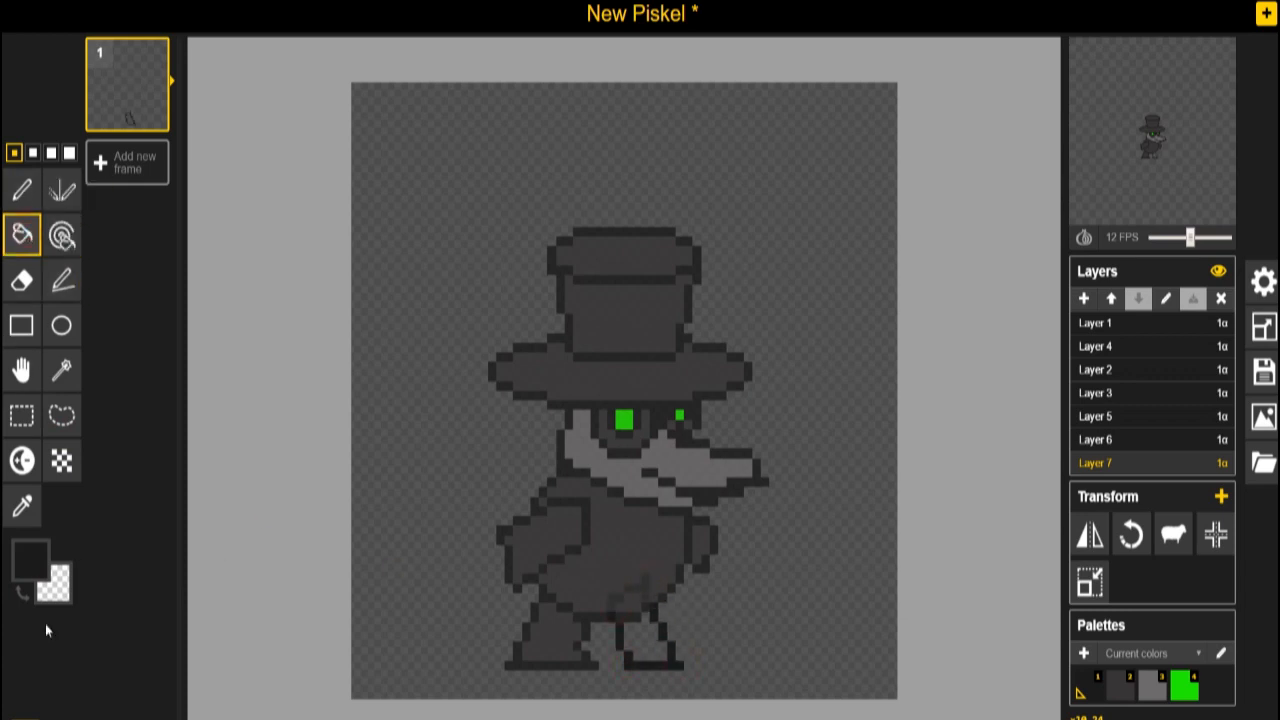
pyautogui.click(30, 558)
pyautogui.click(34, 440)
pyautogui.click(646, 638)
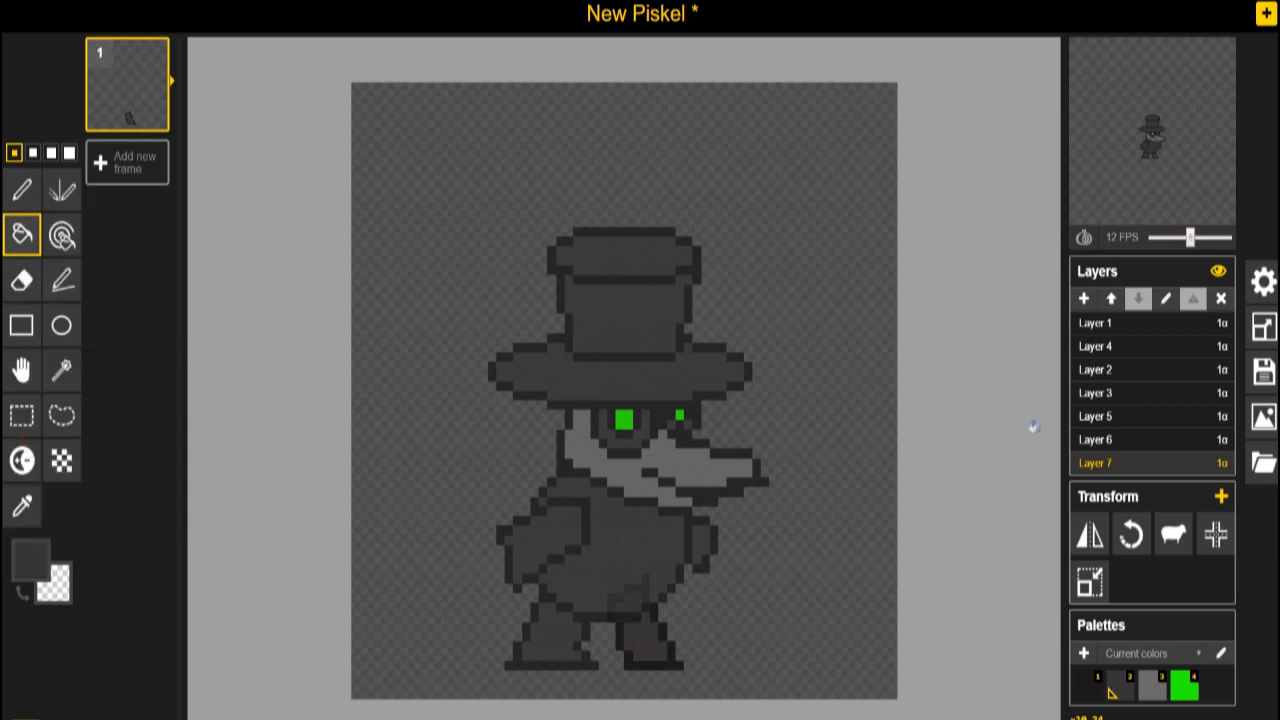
# Step: Find and select the left sleeve's layer, and set the Pen tool to near-black #1b1a1a
pyautogui.click(1114, 440)
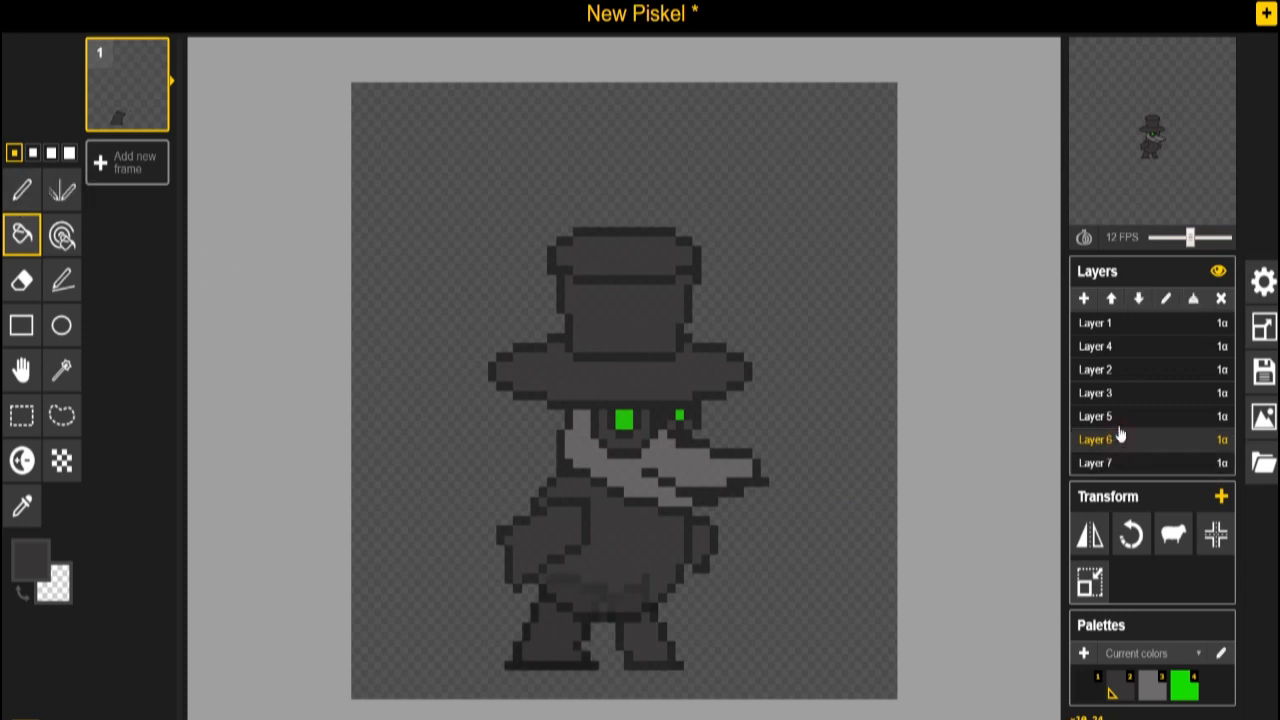
pyautogui.click(1120, 418)
pyautogui.click(1127, 397)
pyautogui.click(1130, 370)
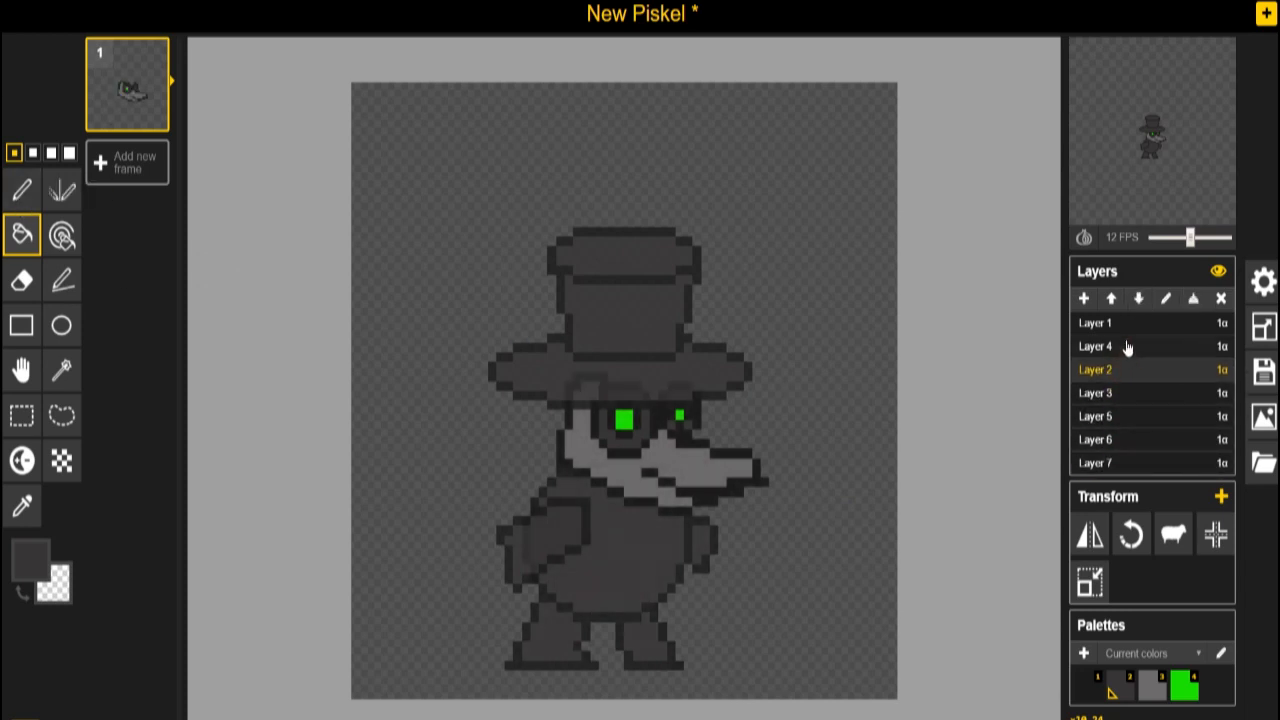
pyautogui.click(1124, 346)
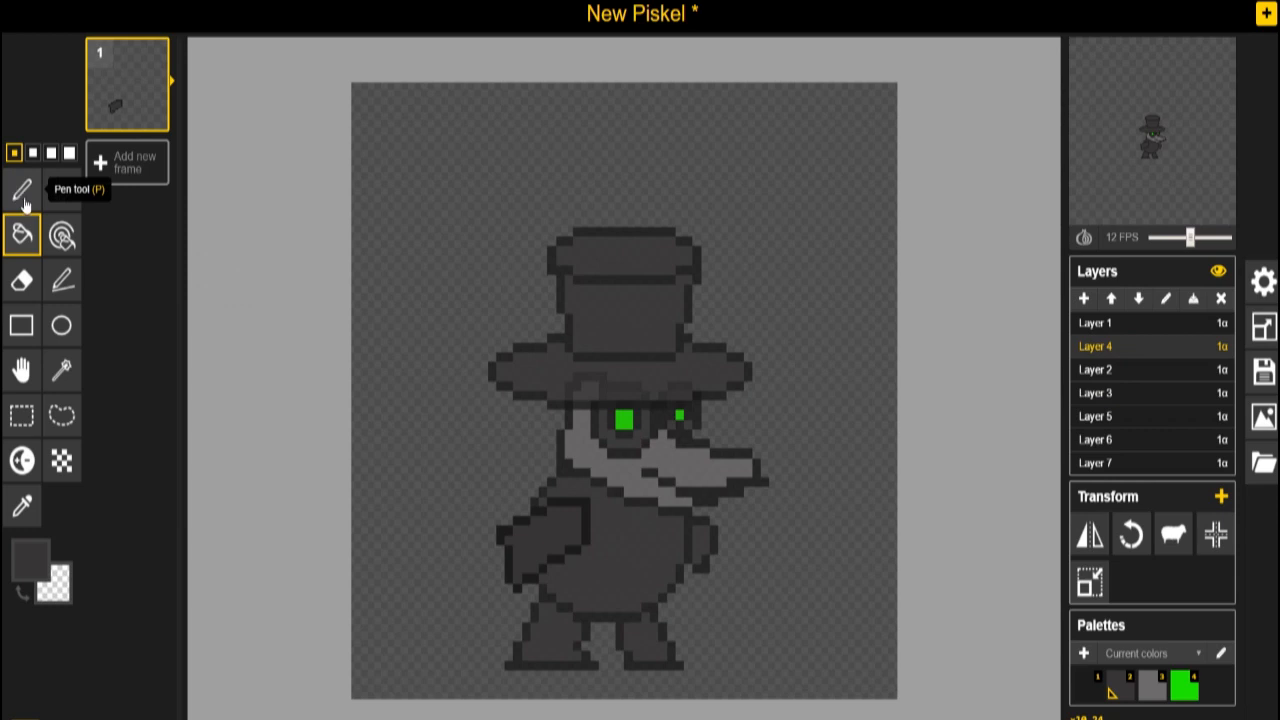
pyautogui.click(22, 190)
pyautogui.click(30, 560)
pyautogui.click(480, 540)
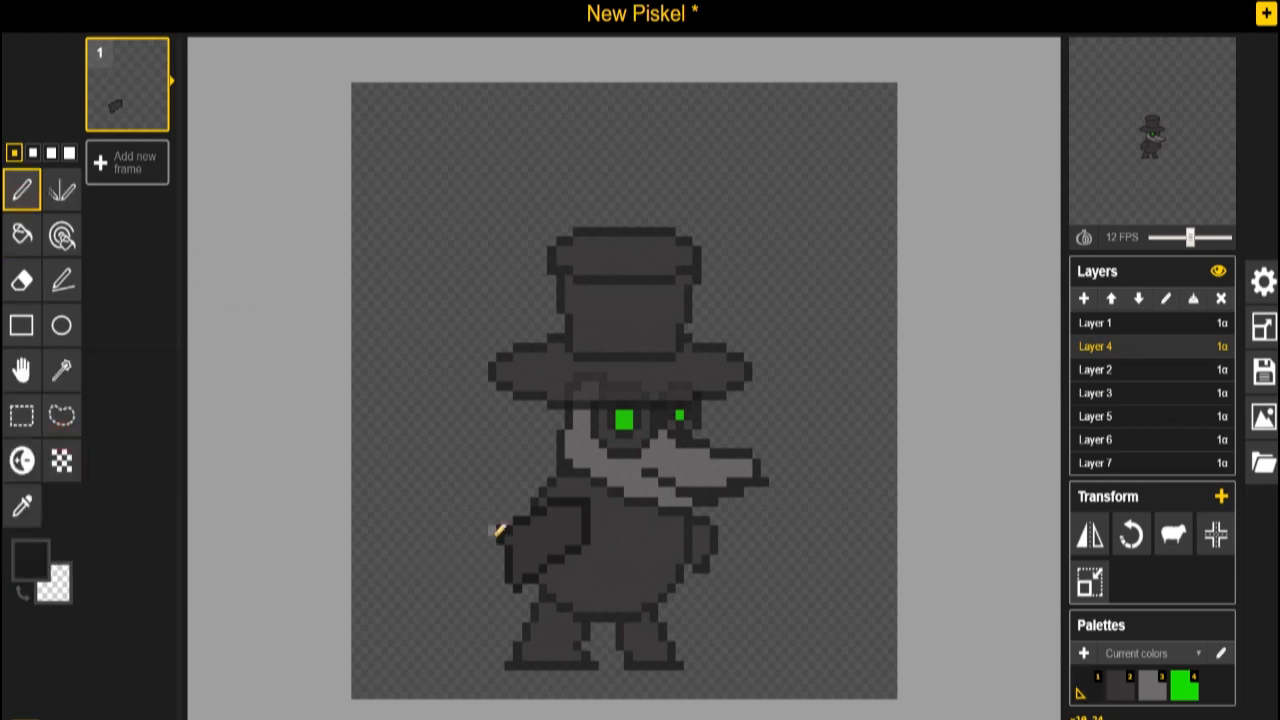
pyautogui.moveTo(500, 533)
pyautogui.mouseDown()
pyautogui.moveTo(457, 580)
pyautogui.moveTo(478, 609)
pyautogui.mouseUp()
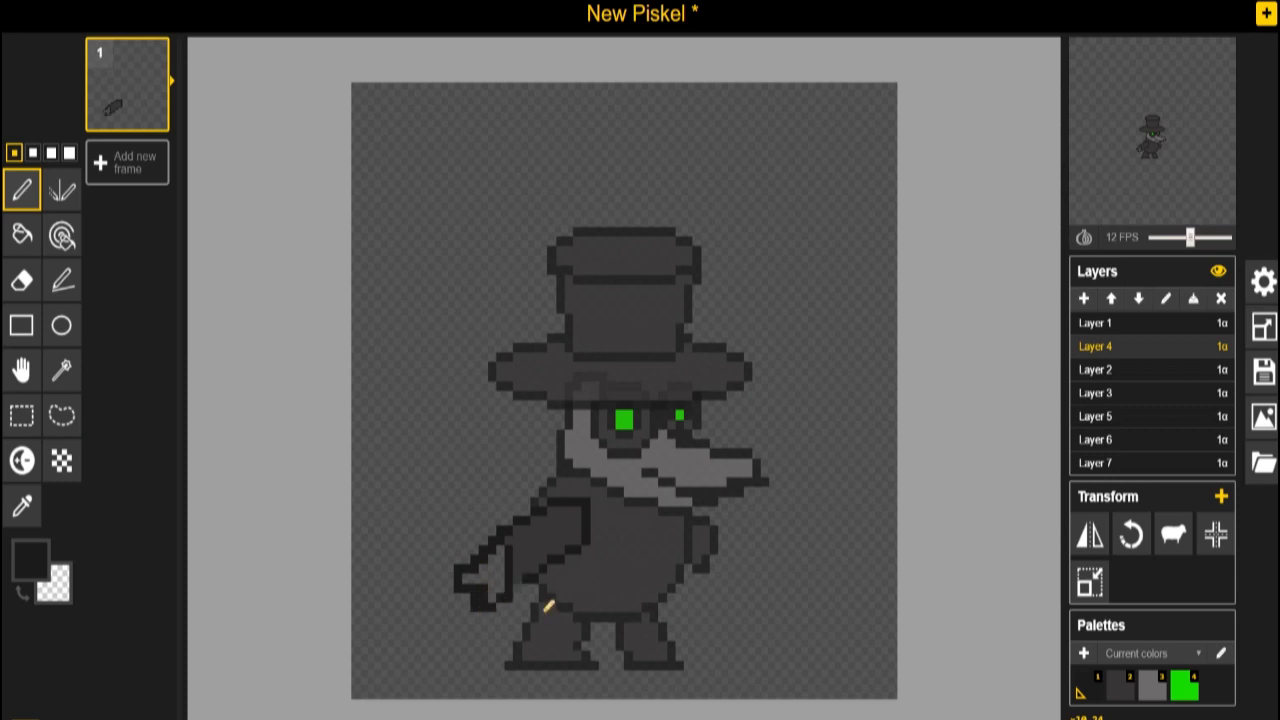
pyautogui.hotkey('ctrl', 'z')
pyautogui.hotkey('ctrl', 'z')
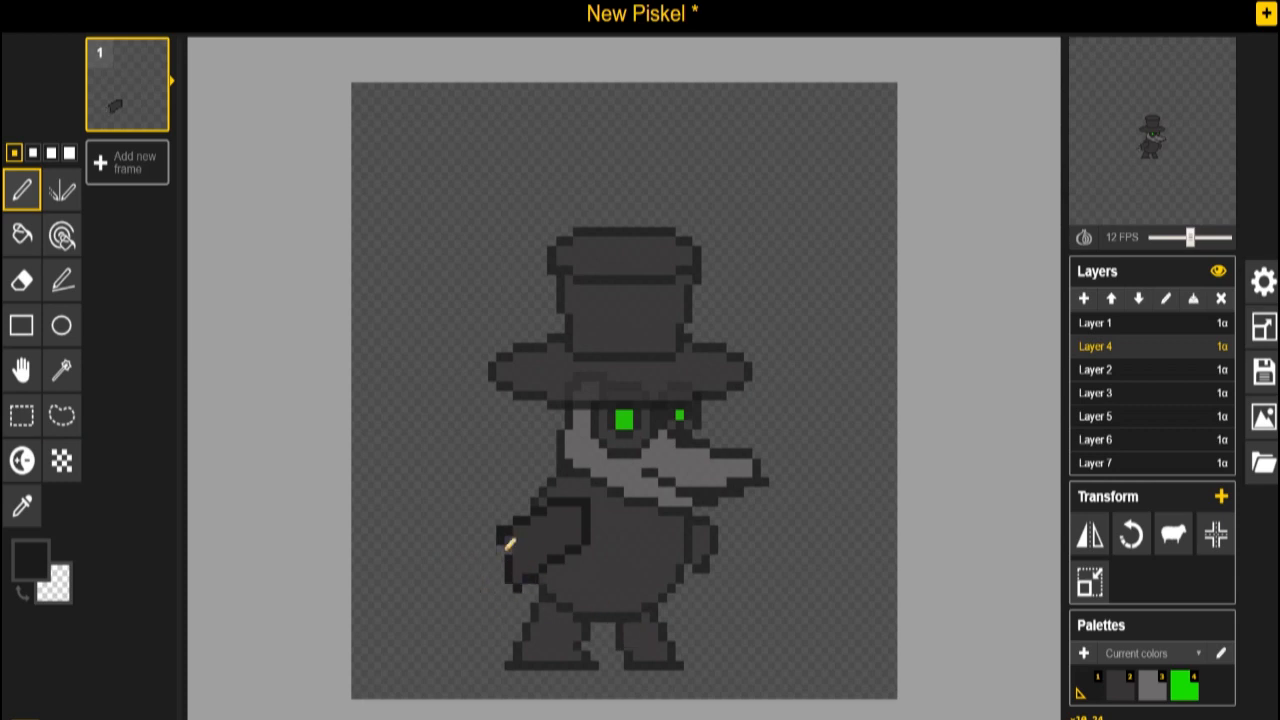
# Step: Outline a small rounded hand at the end of the left sleeve and fill it with medium grey #6d6a6a
pyautogui.moveTo(501, 534); pyautogui.dragTo(490, 578)
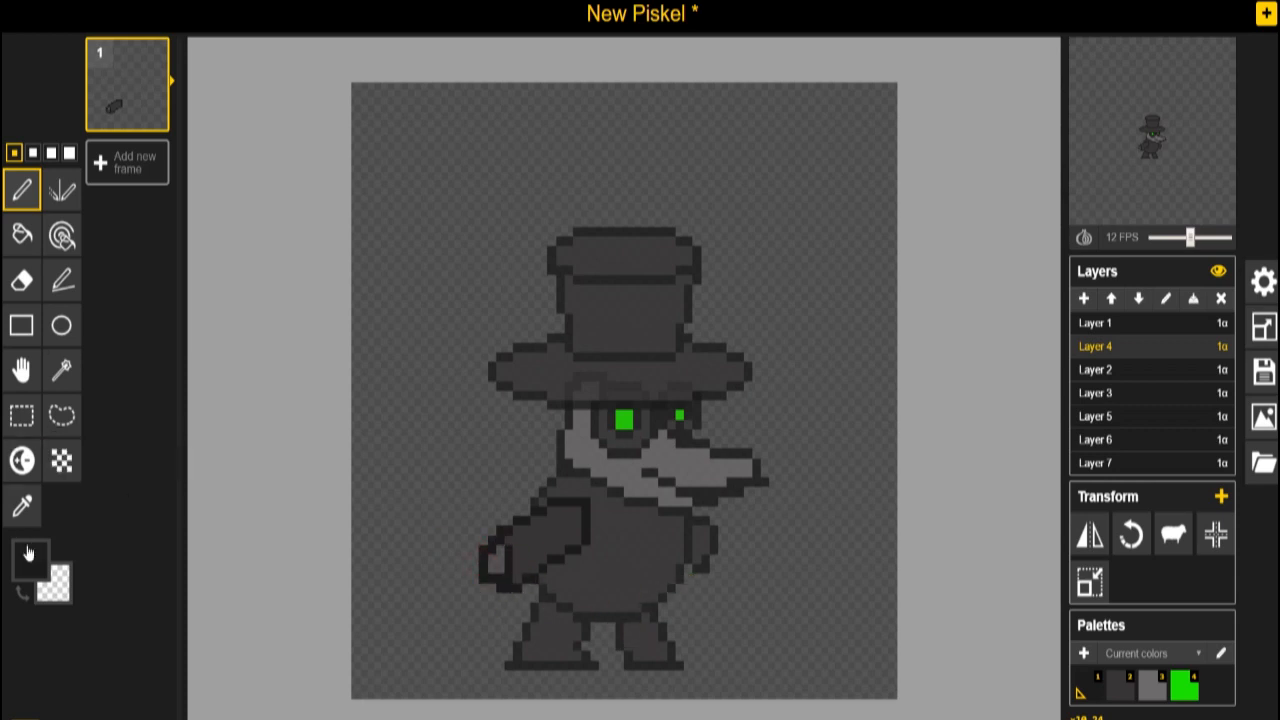
pyautogui.click(30, 561)
pyautogui.click(36, 411)
pyautogui.click(22, 235)
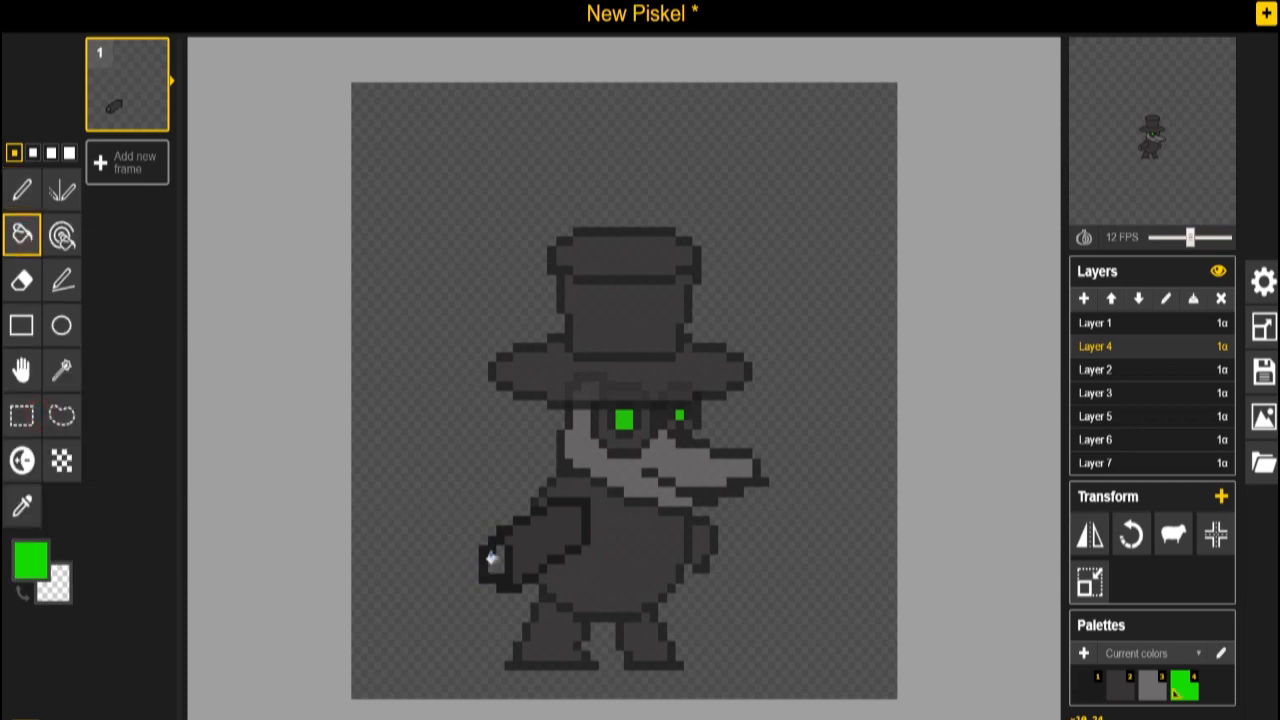
pyautogui.click(491, 558)
pyautogui.click(33, 558)
pyautogui.click(58, 406)
pyautogui.click(496, 563)
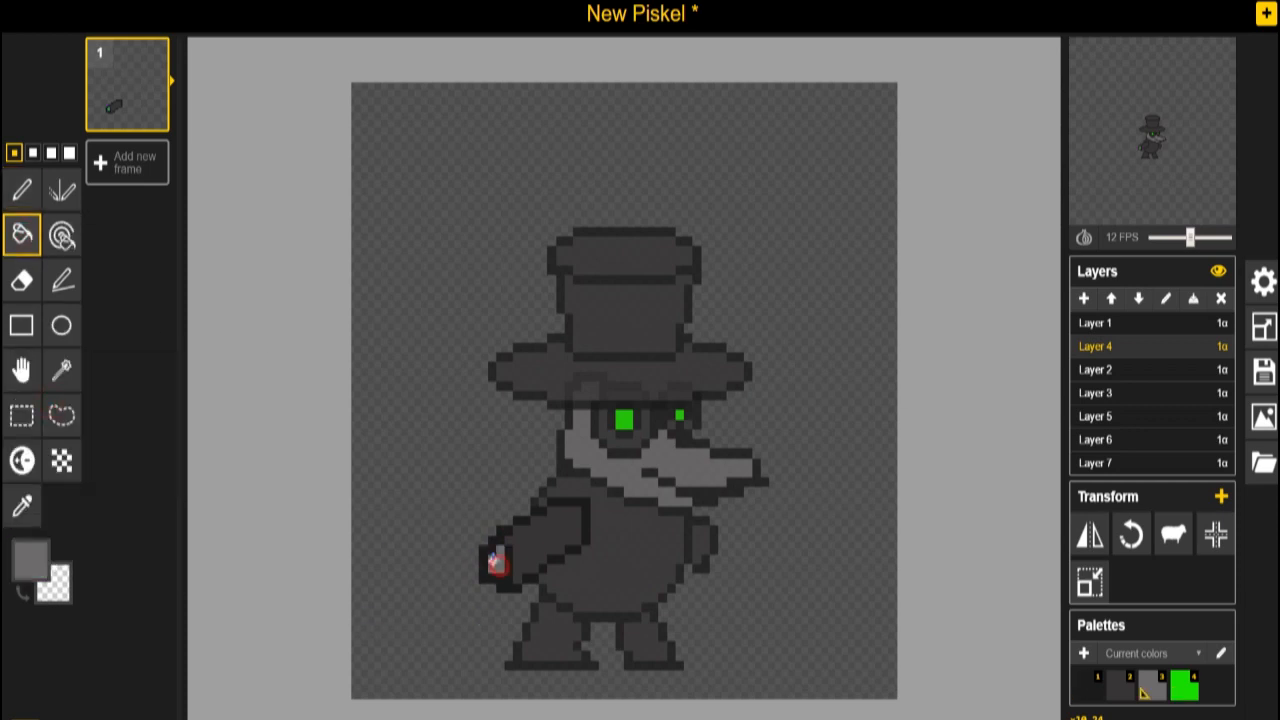
# Step: On the right sleeve's layer, outline a small hand at its end in near-black #1b1a1a and colour its inside medium grey #6d6a6a
pyautogui.click(22, 190)
pyautogui.click(1134, 370)
pyautogui.click(1140, 394)
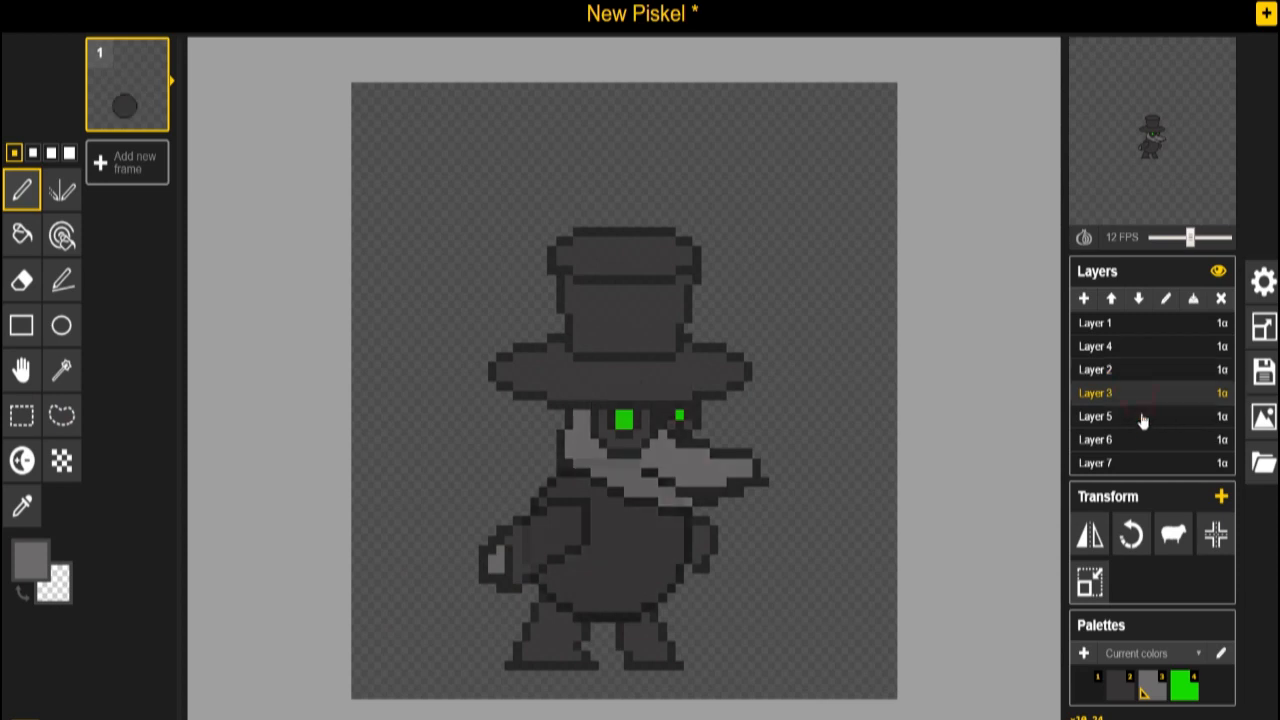
pyautogui.click(1143, 418)
pyautogui.click(28, 557)
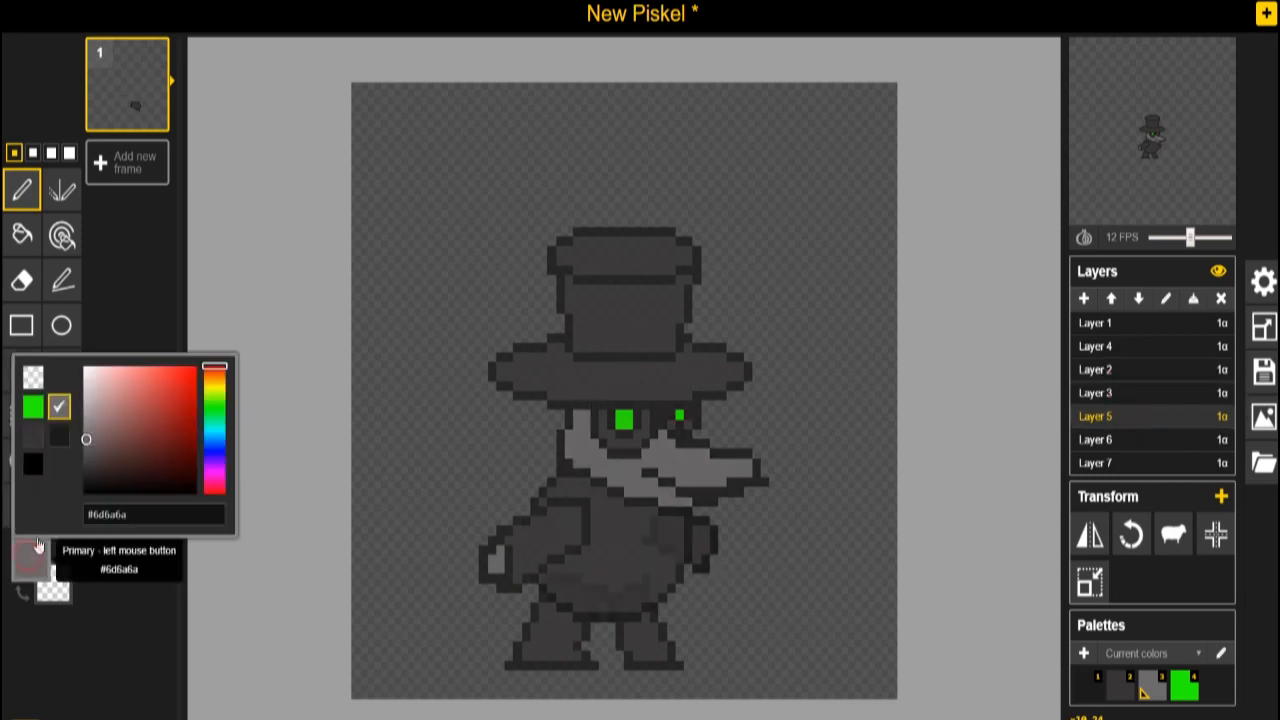
pyautogui.click(57, 432)
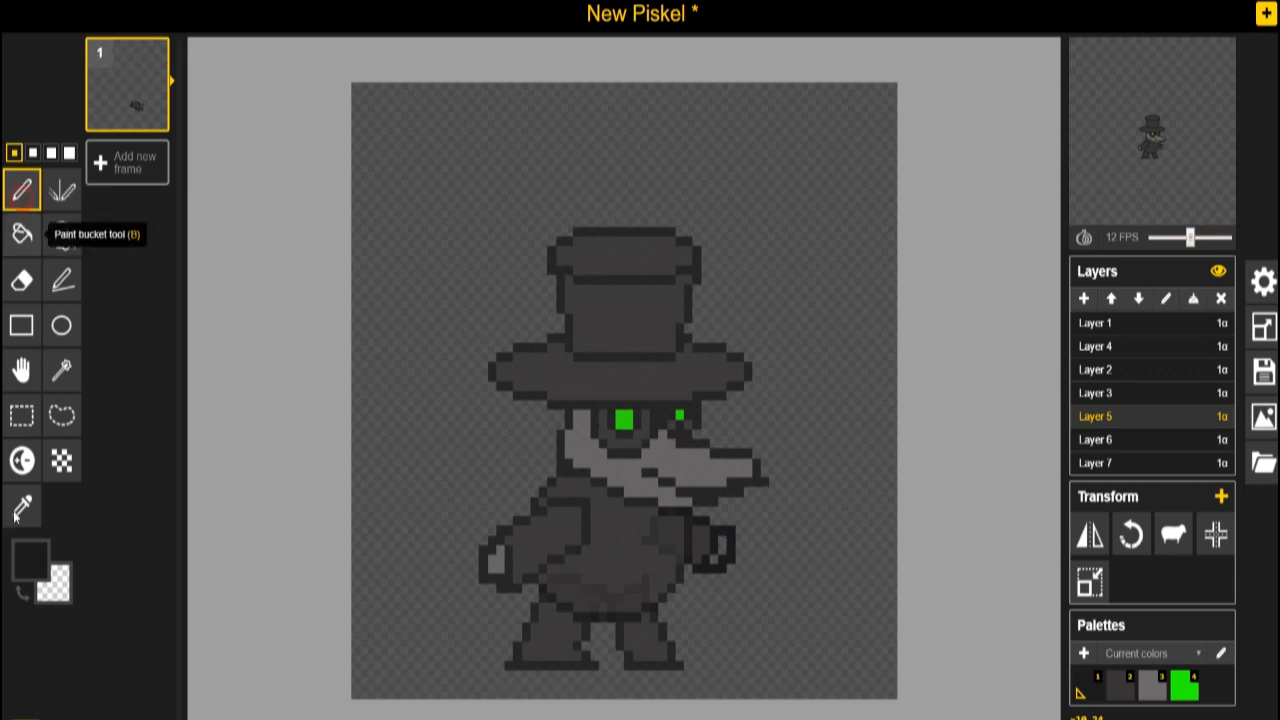
pyautogui.click(28, 557)
pyautogui.click(33, 435)
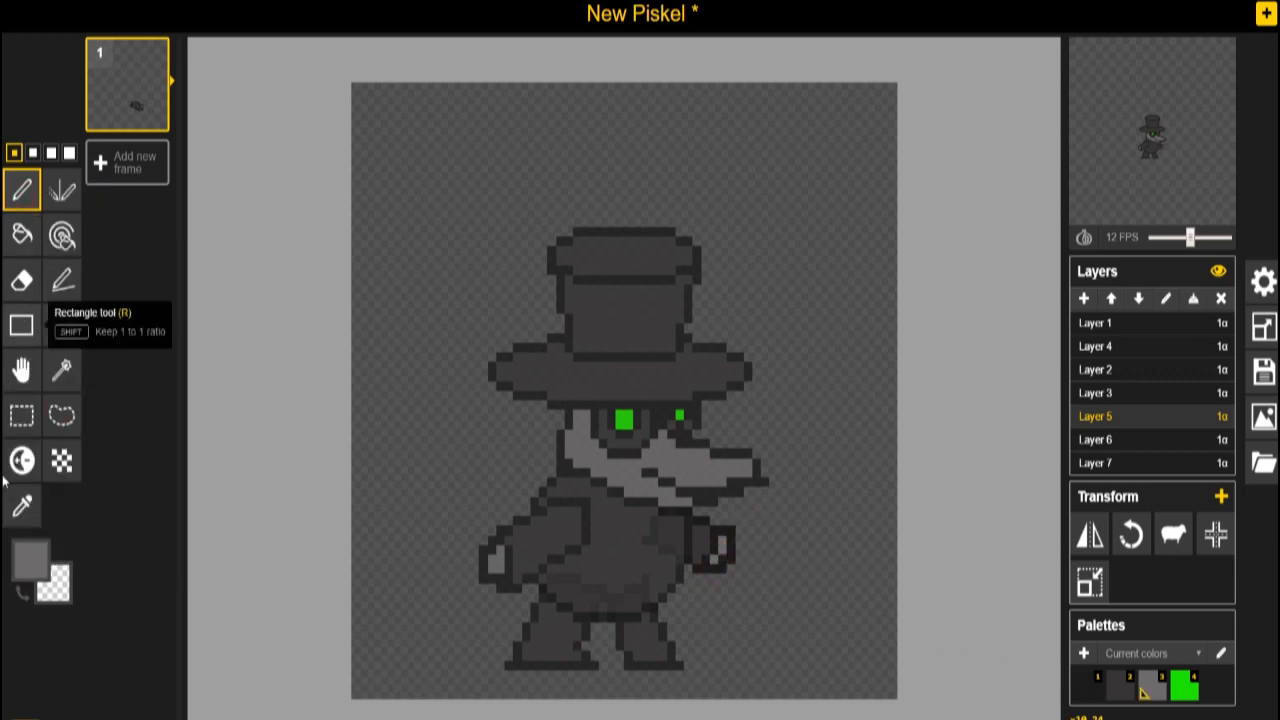
# Step: On the body's Layer 3, draw two small near-black #1b1a1a circle outlines as coat buttons, one above the other, below the beak
pyautogui.click(28, 557)
pyautogui.click(31, 434)
pyautogui.click(61, 325)
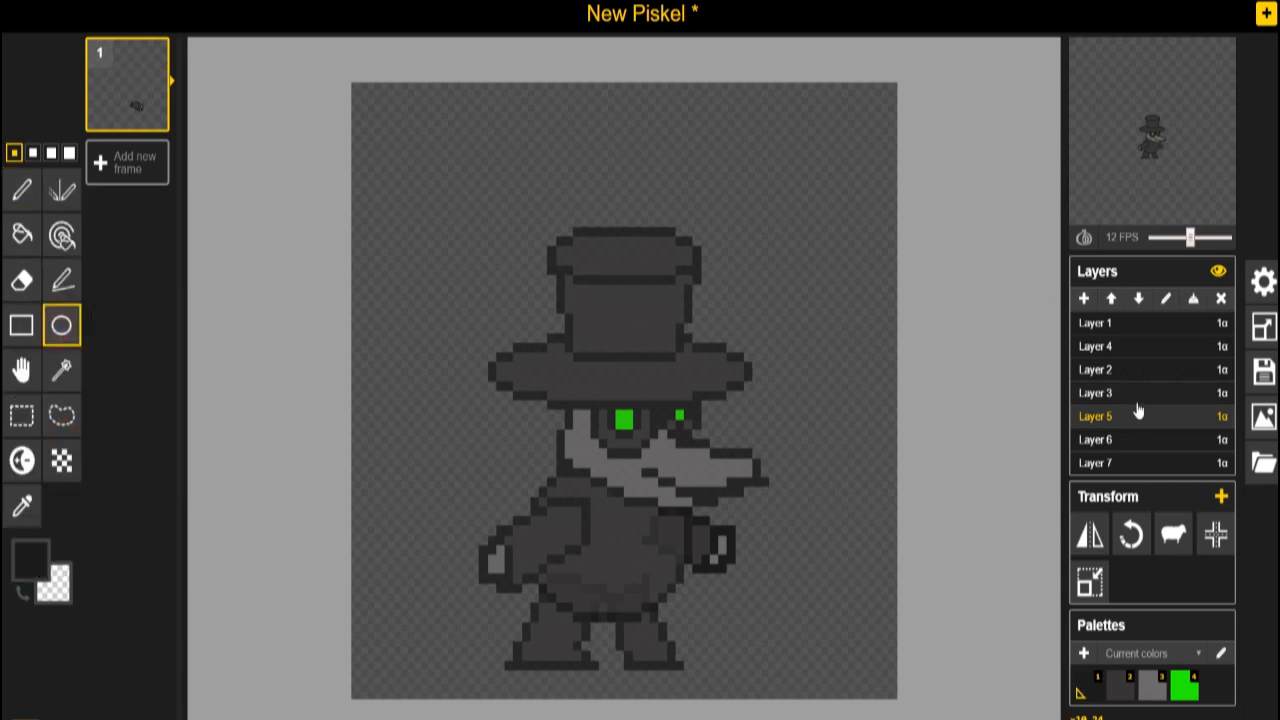
pyautogui.click(1134, 395)
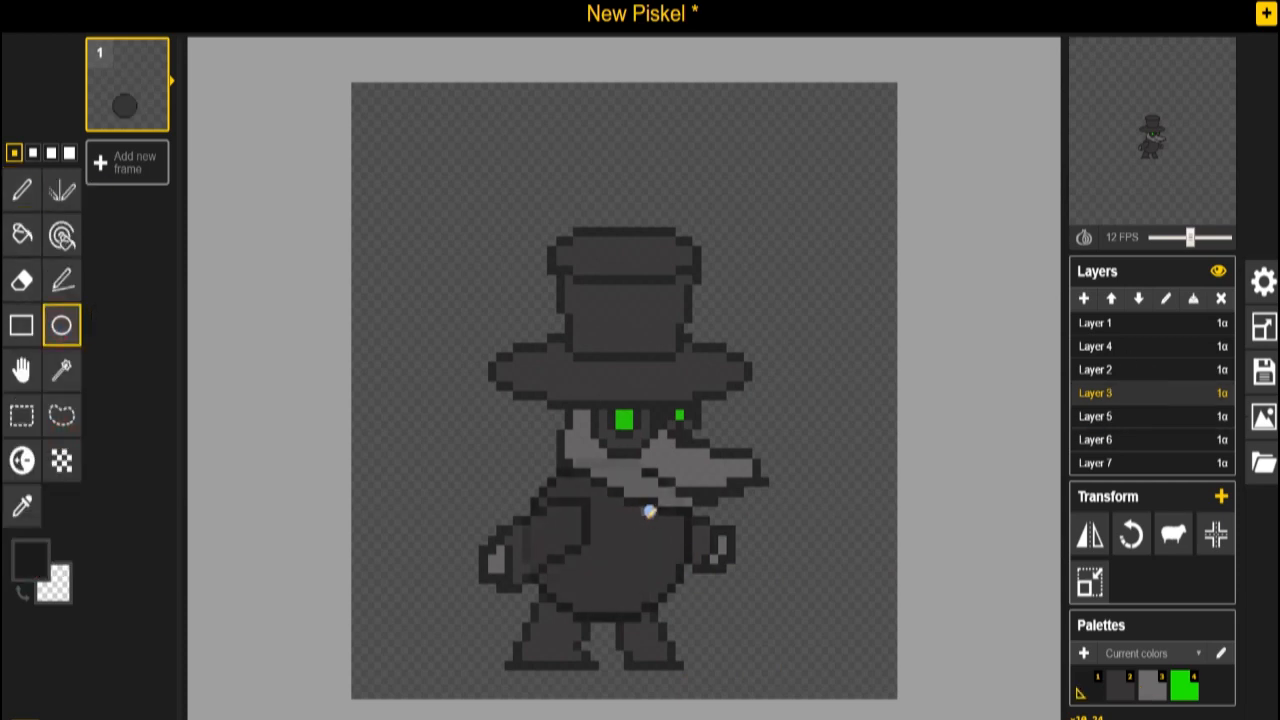
pyautogui.moveTo(649, 511); pyautogui.dragTo(662, 580)
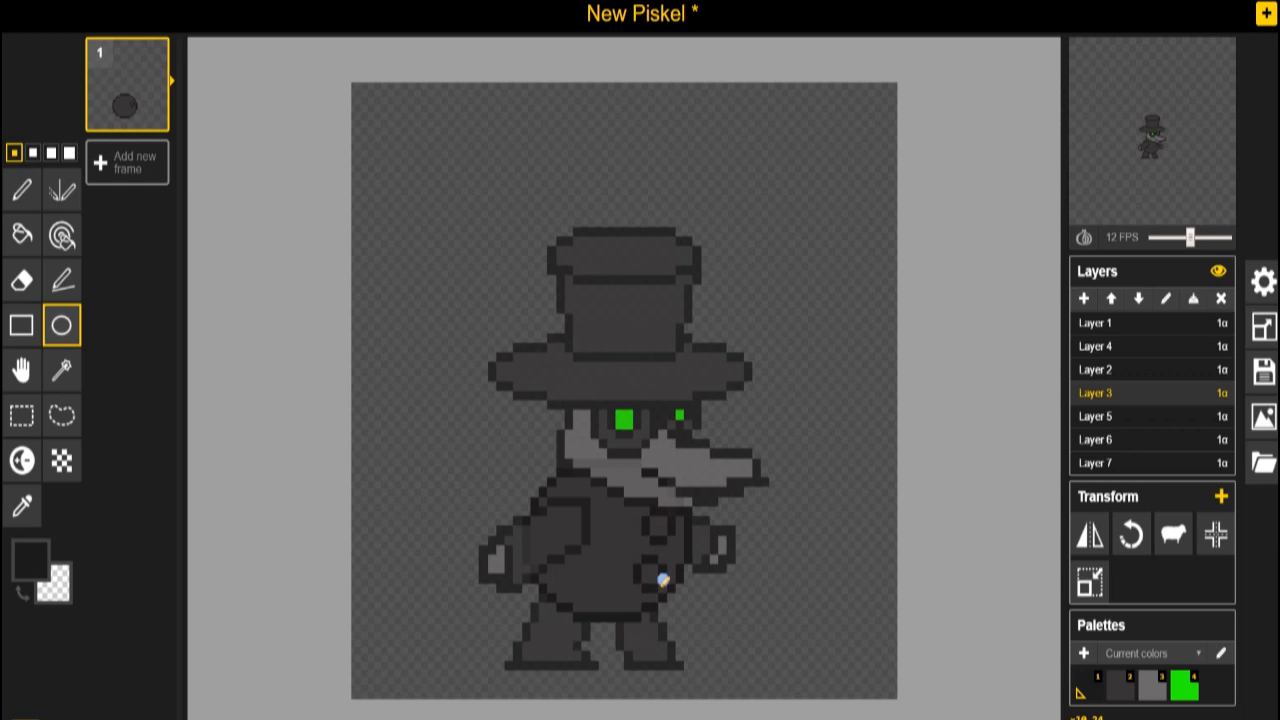
# Step: Fill the insides of both coat buttons with the palette's medium grey
pyautogui.click(27, 557)
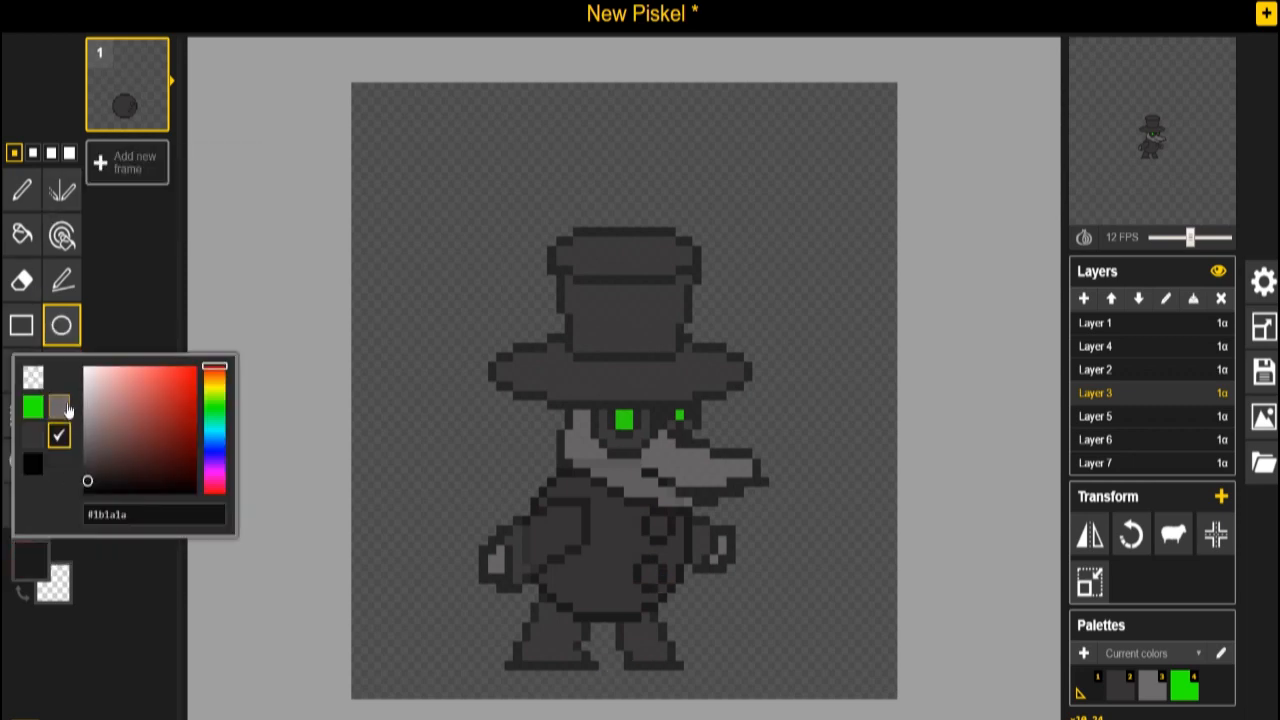
pyautogui.click(62, 407)
pyautogui.click(22, 234)
pyautogui.click(658, 524)
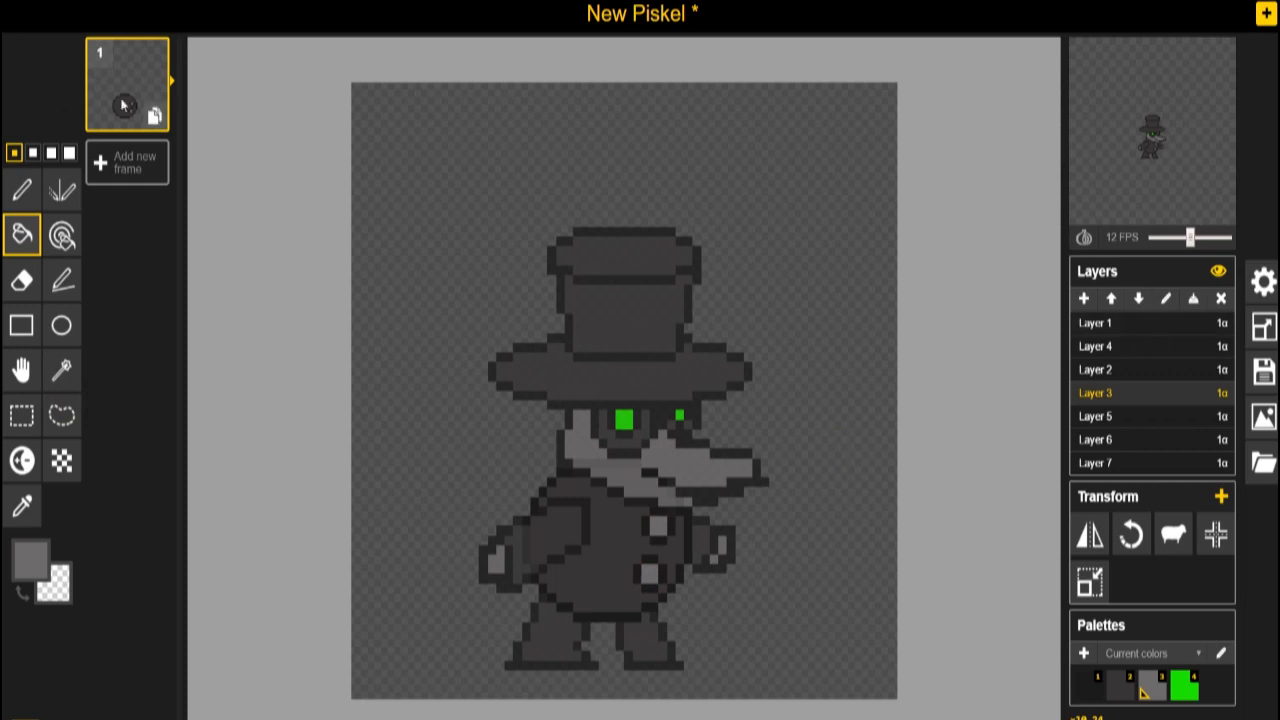
# Step: Duplicate the finished character frame six times to make a seven-frame animation
pyautogui.click(154, 115)
pyautogui.click(154, 215)
pyautogui.click(154, 315)
pyautogui.click(154, 415)
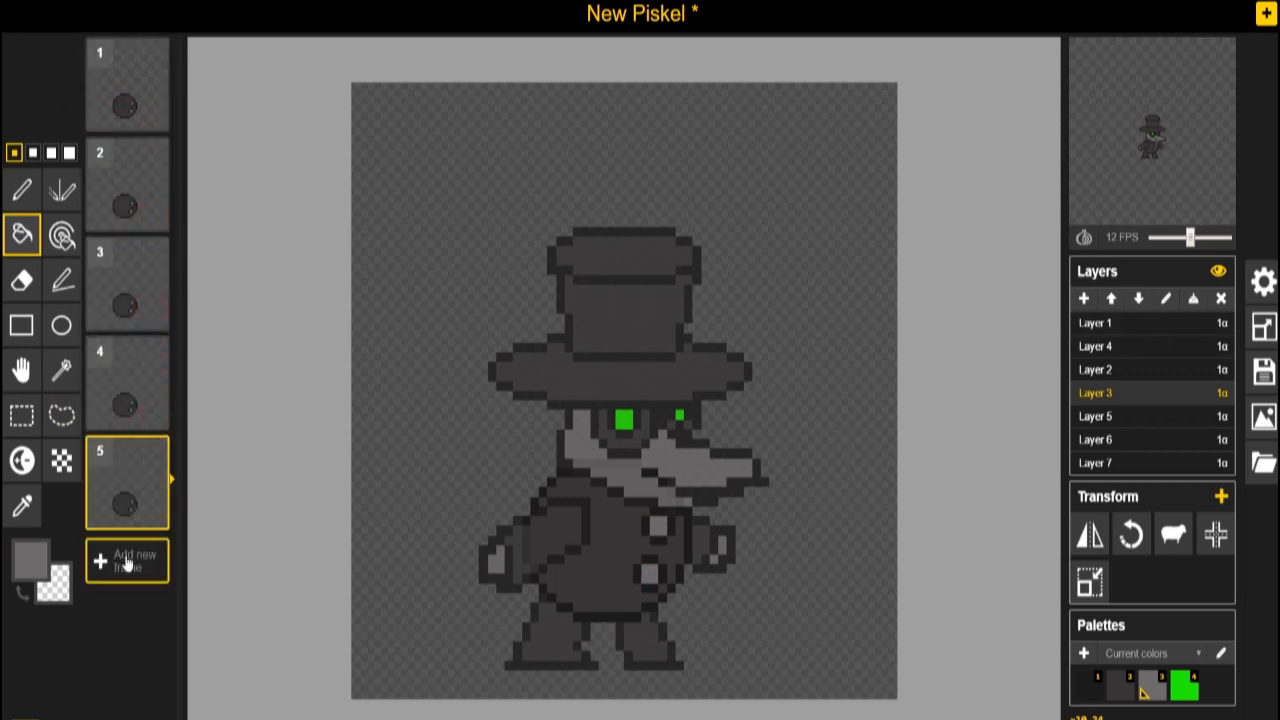
pyautogui.click(154, 515)
pyautogui.click(154, 615)
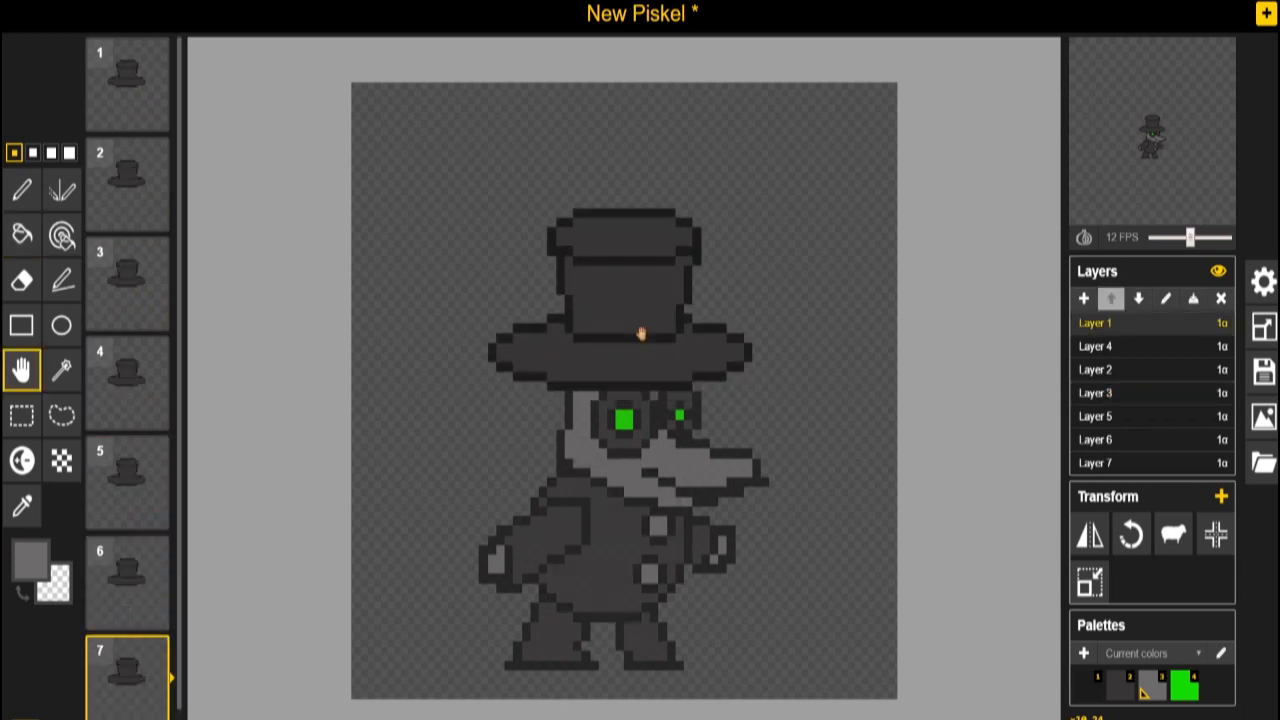
# Step: On Layer 1, nudge the hat one pixel up in frame 2, right and down in frame 4, right in frame 6, right and up in frame 7
pyautogui.click(137, 191)
pyautogui.moveTo(621, 341)
pyautogui.mouseDown()
pyautogui.moveTo(643, 342)
pyautogui.moveTo(588, 383)
pyautogui.mouseUp()
pyautogui.click(120, 374)
pyautogui.click(126, 504)
pyautogui.click(112, 572)
pyautogui.click(120, 670)
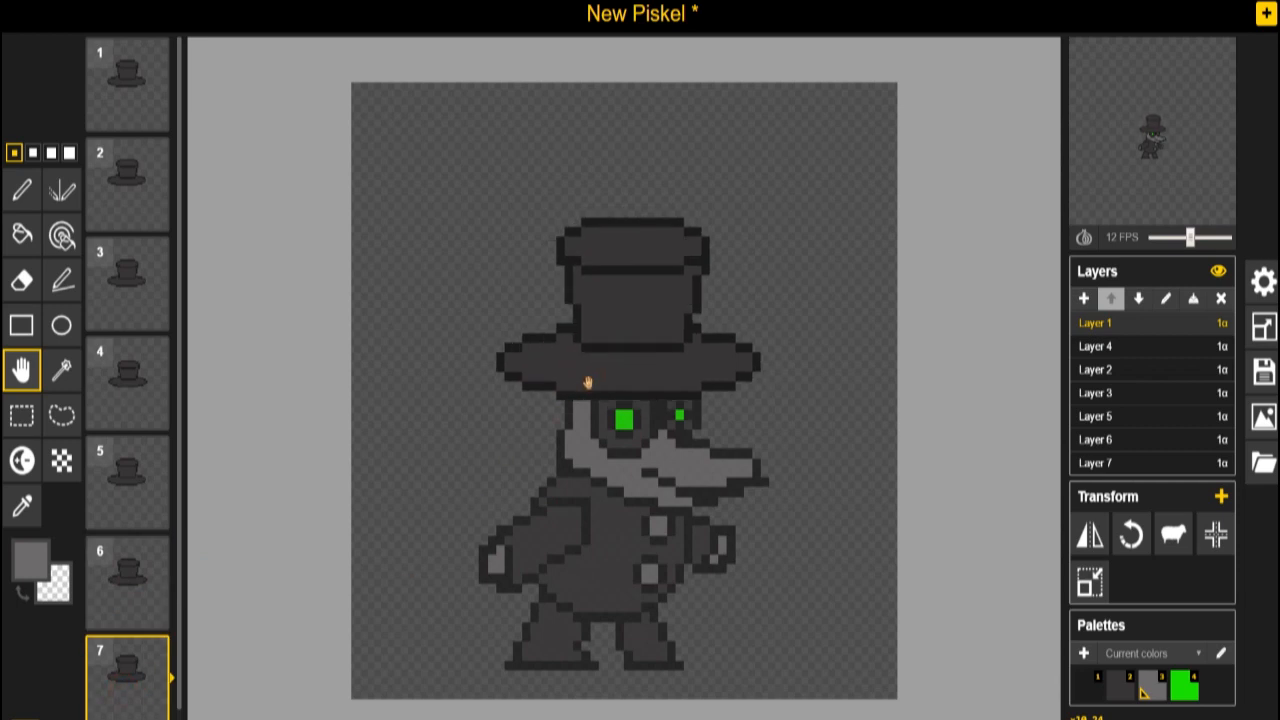
# Step: On Layer 2, nudge the mask a pixel: down in frame 1, up in 2 and 6, right-up in 3 and 7, right-down in 4, left-up in 5
pyautogui.click(1094, 346)
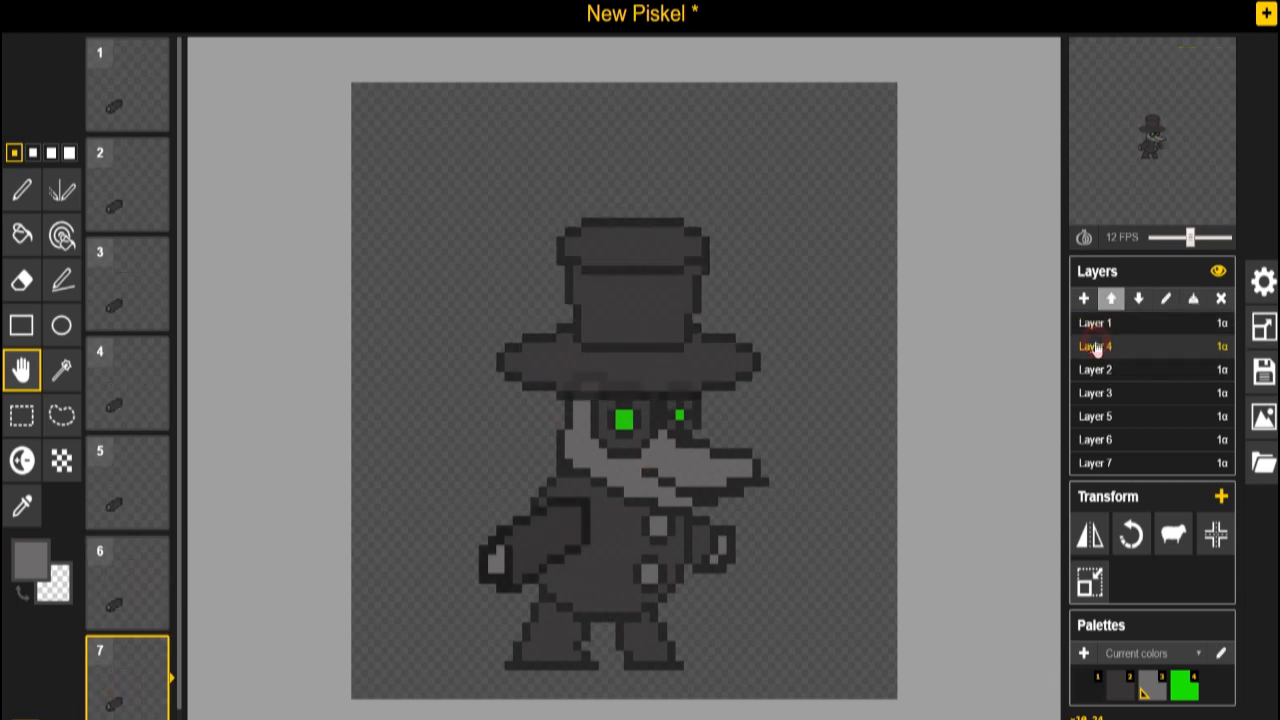
pyautogui.click(1094, 372)
pyautogui.click(127, 75)
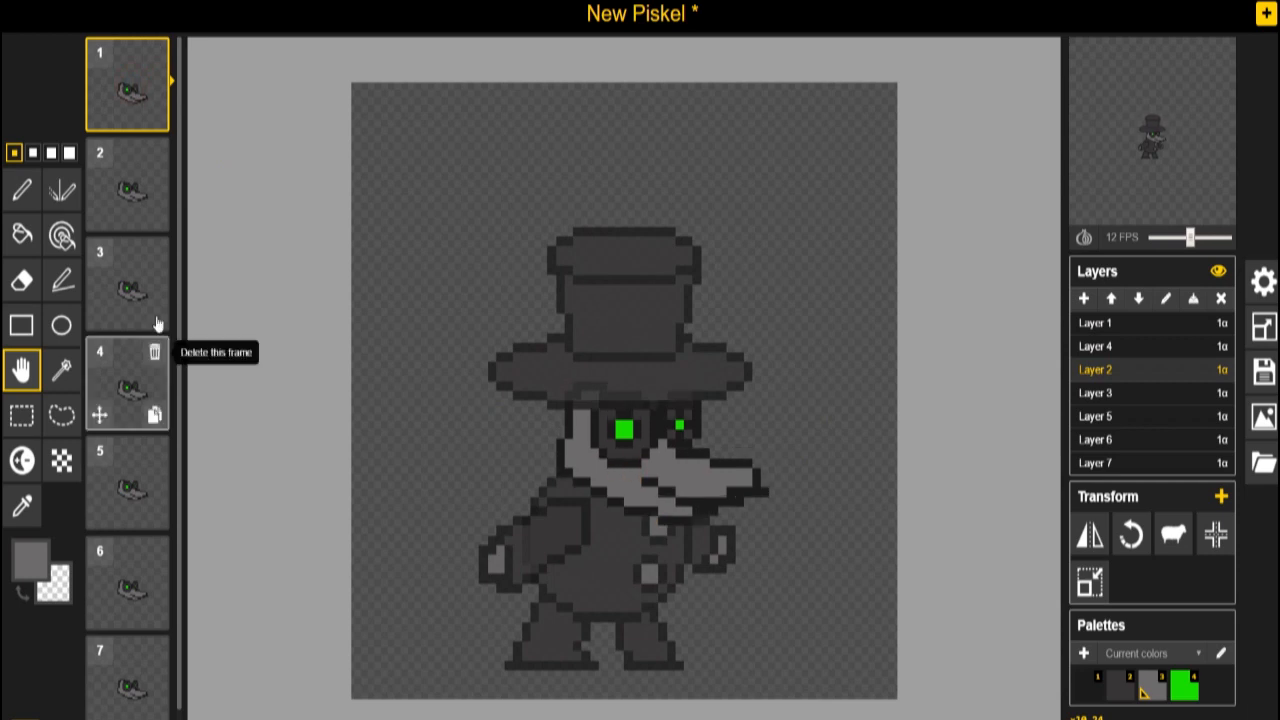
pyautogui.click(127, 185)
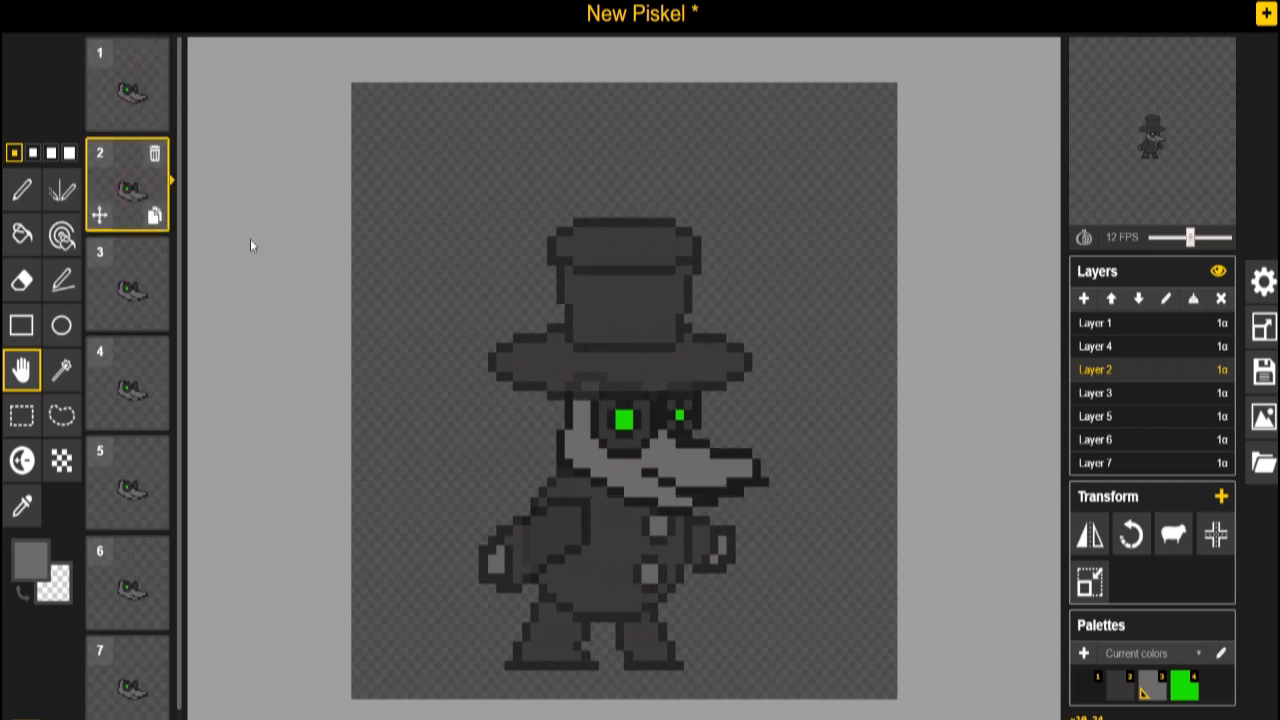
pyautogui.click(130, 288)
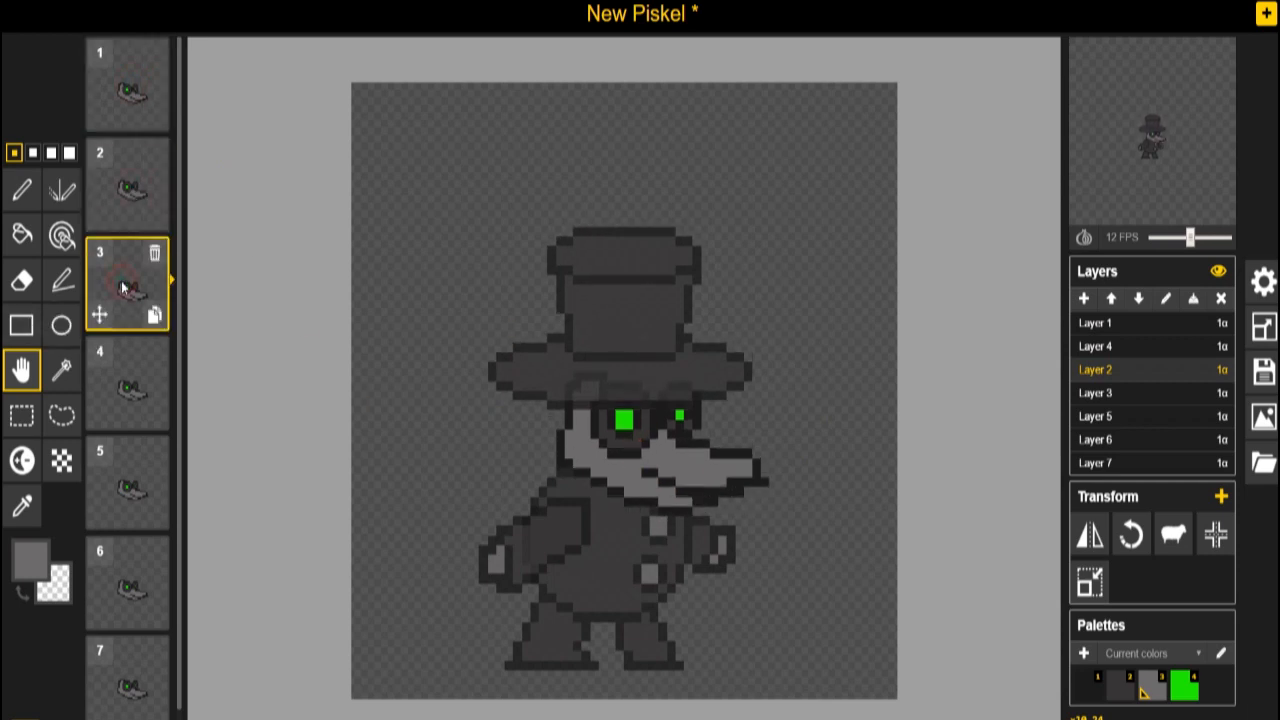
pyautogui.click(127, 385)
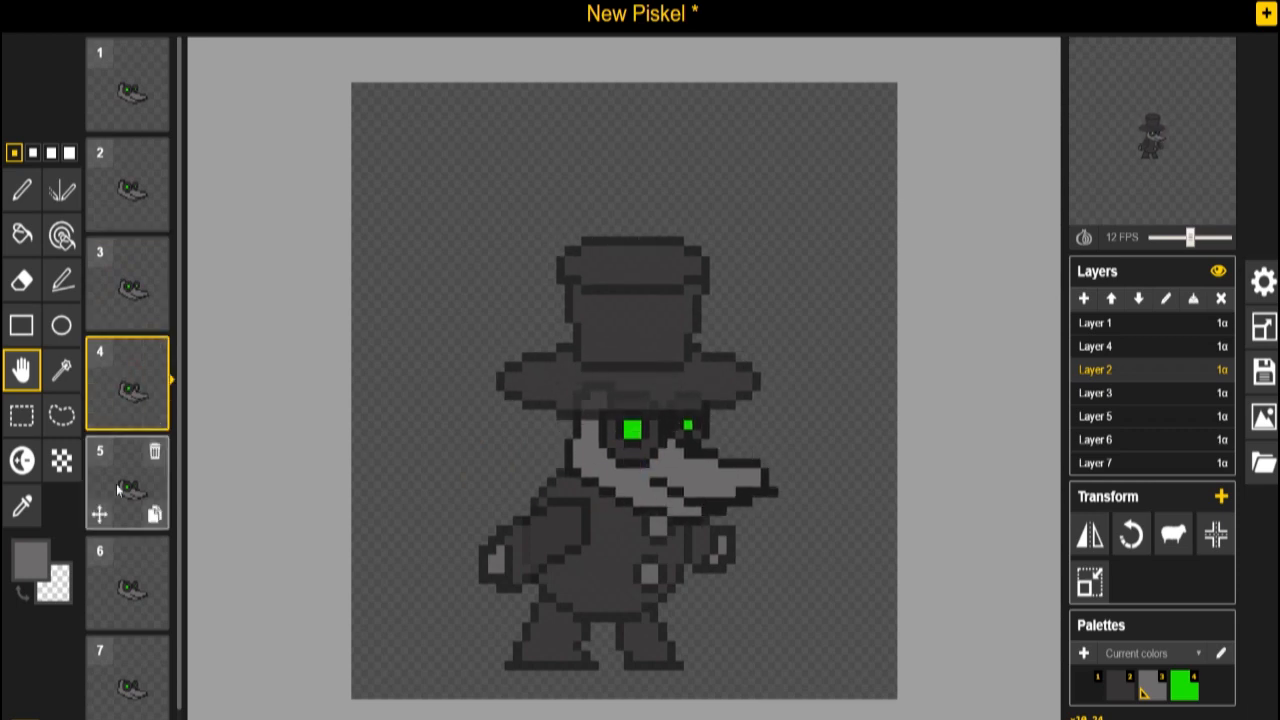
pyautogui.press('Down')
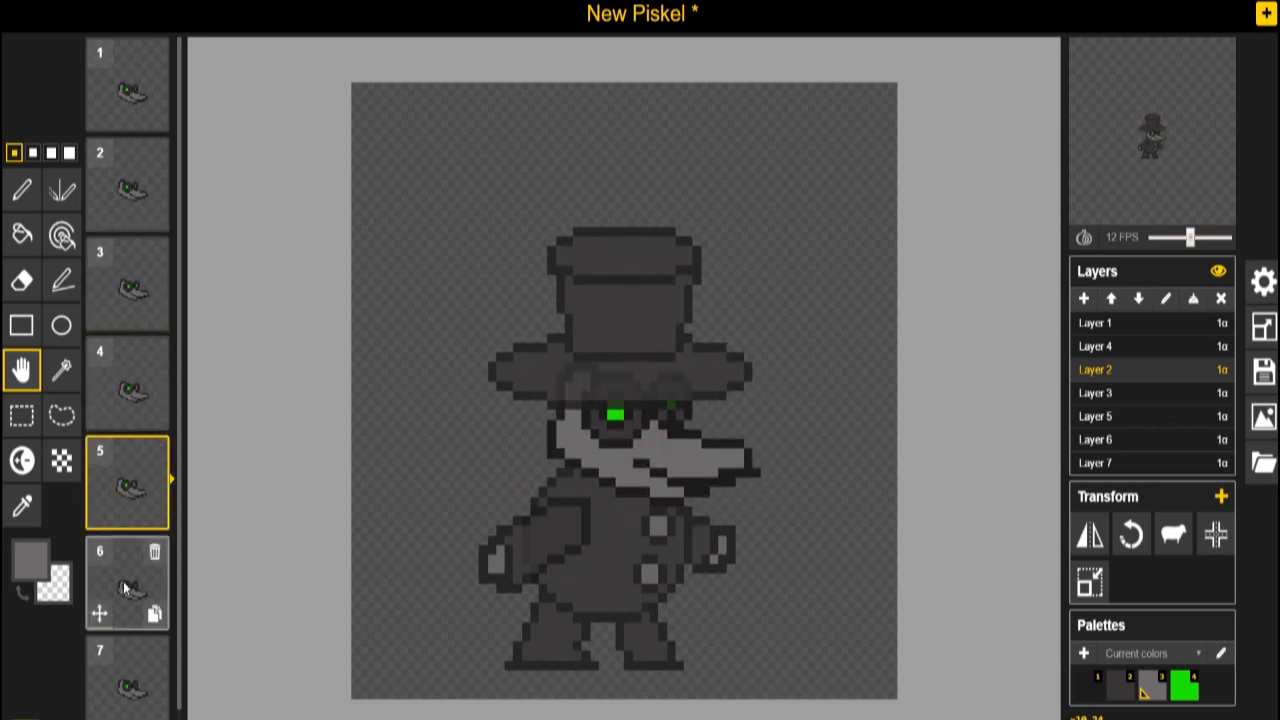
pyautogui.click(127, 585)
pyautogui.click(127, 680)
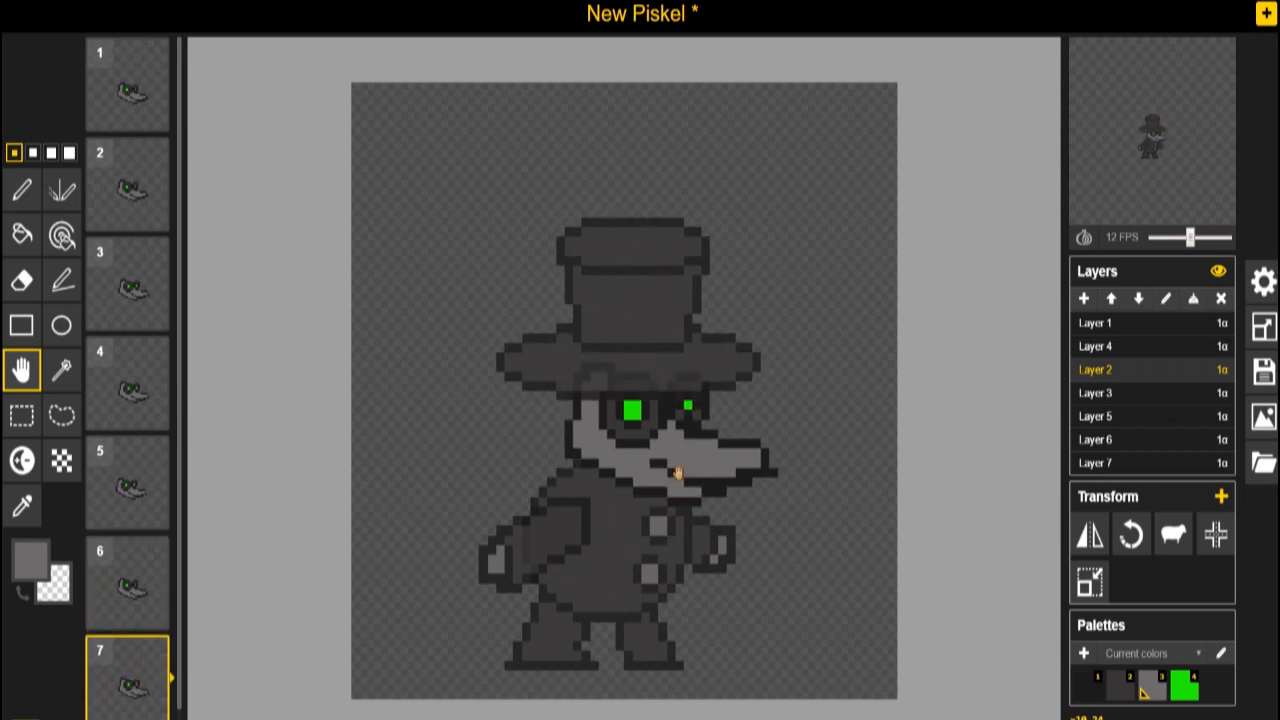
pyautogui.click(1165, 346)
pyautogui.click(1165, 323)
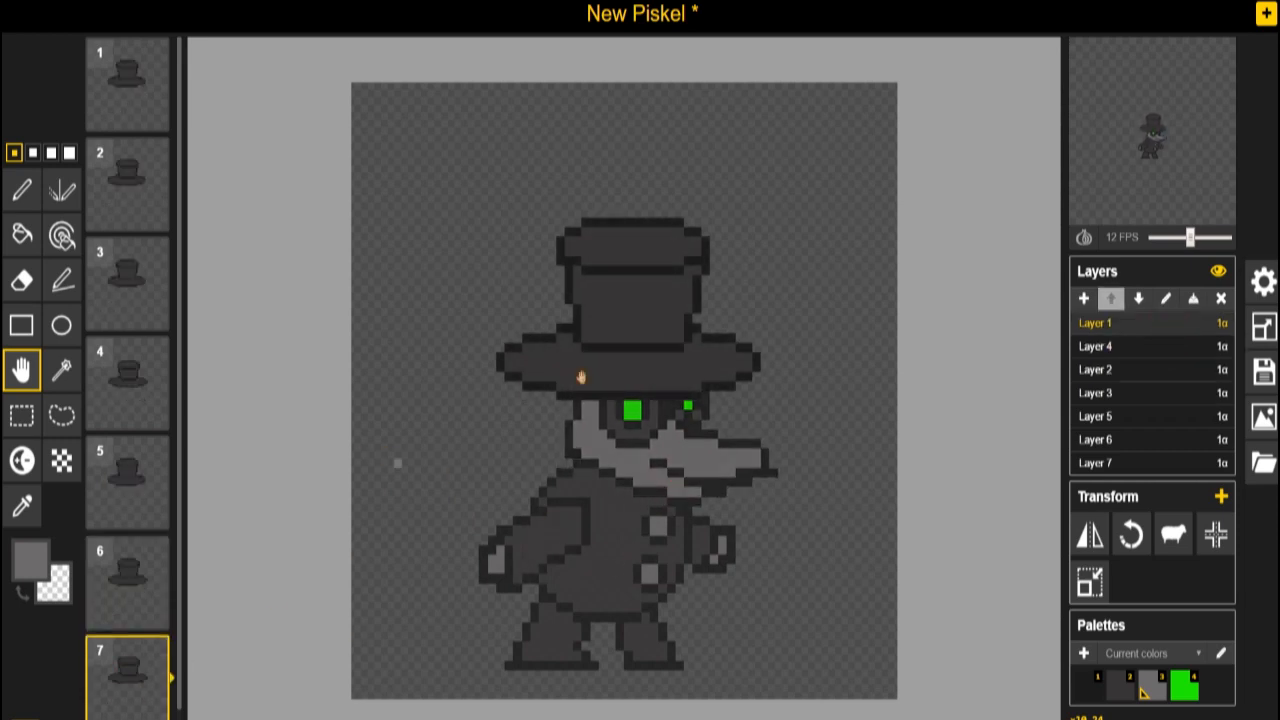
pyautogui.click(127, 583)
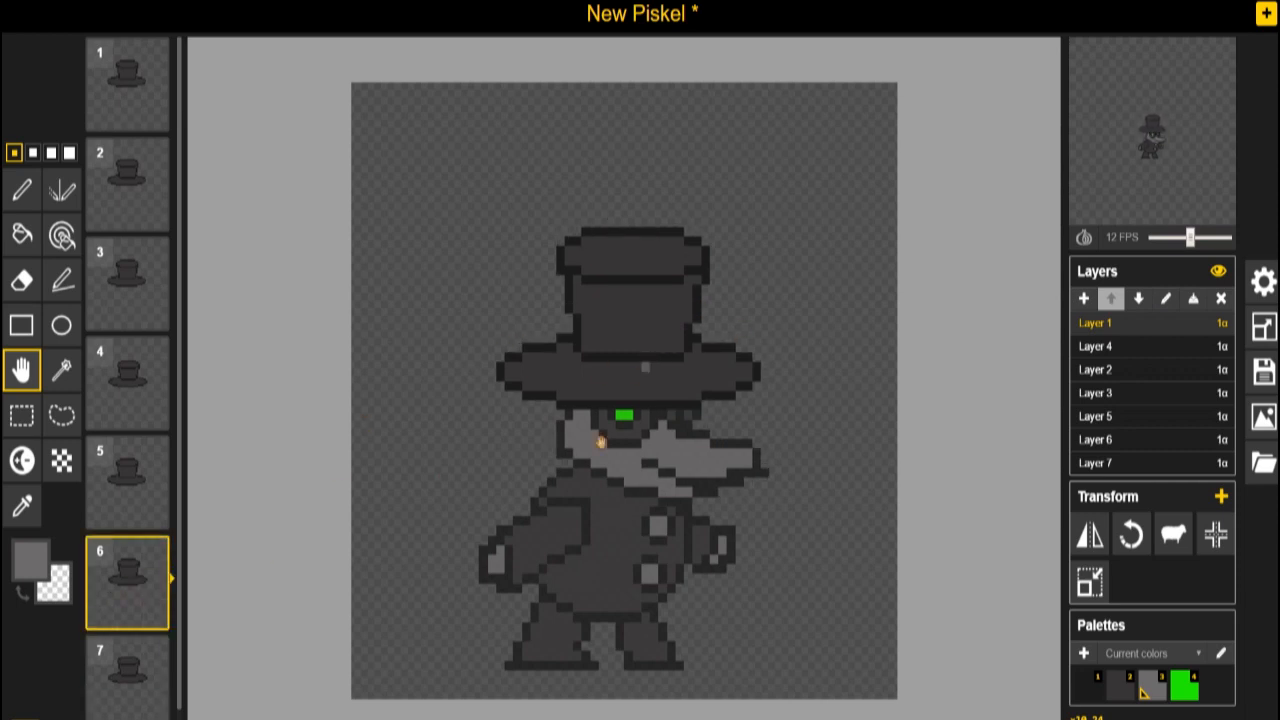
# Step: On Layer 3, nudge the round body a pixel: right-up in frames 2 and 7, up in 3 and 6, left-up in 4 and 5
pyautogui.click(1157, 371)
pyautogui.click(1155, 401)
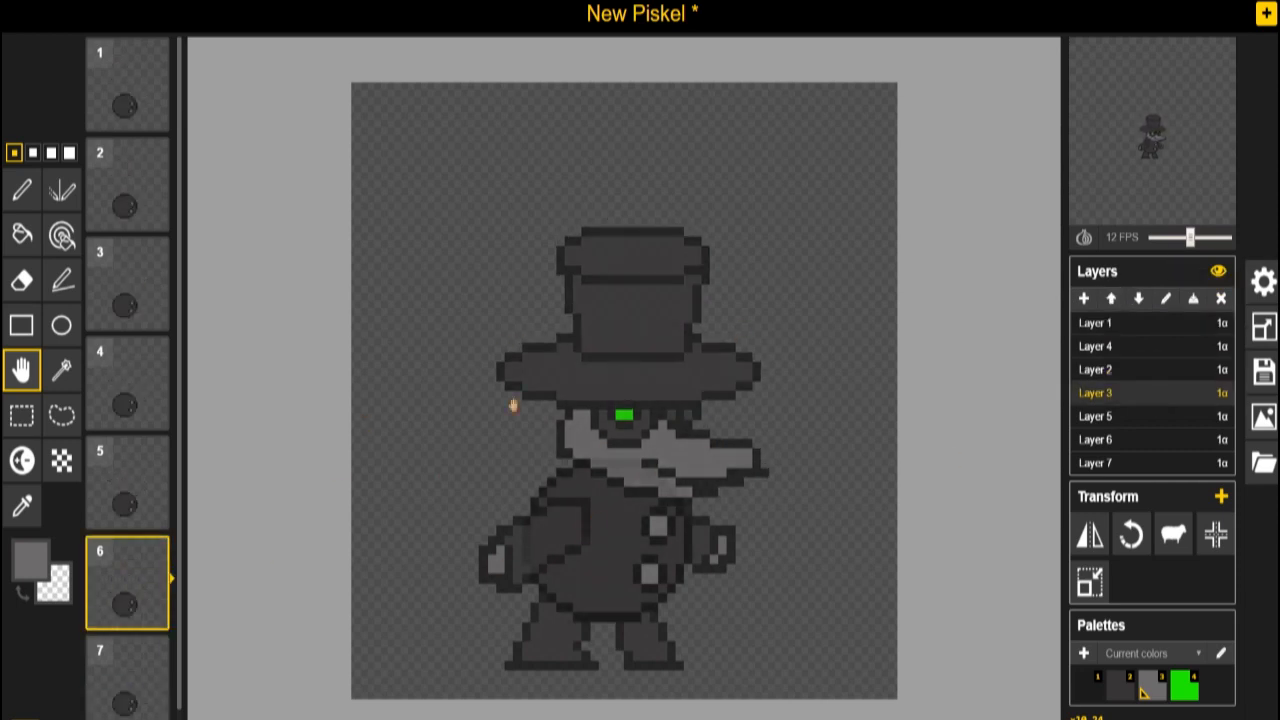
pyautogui.click(127, 203)
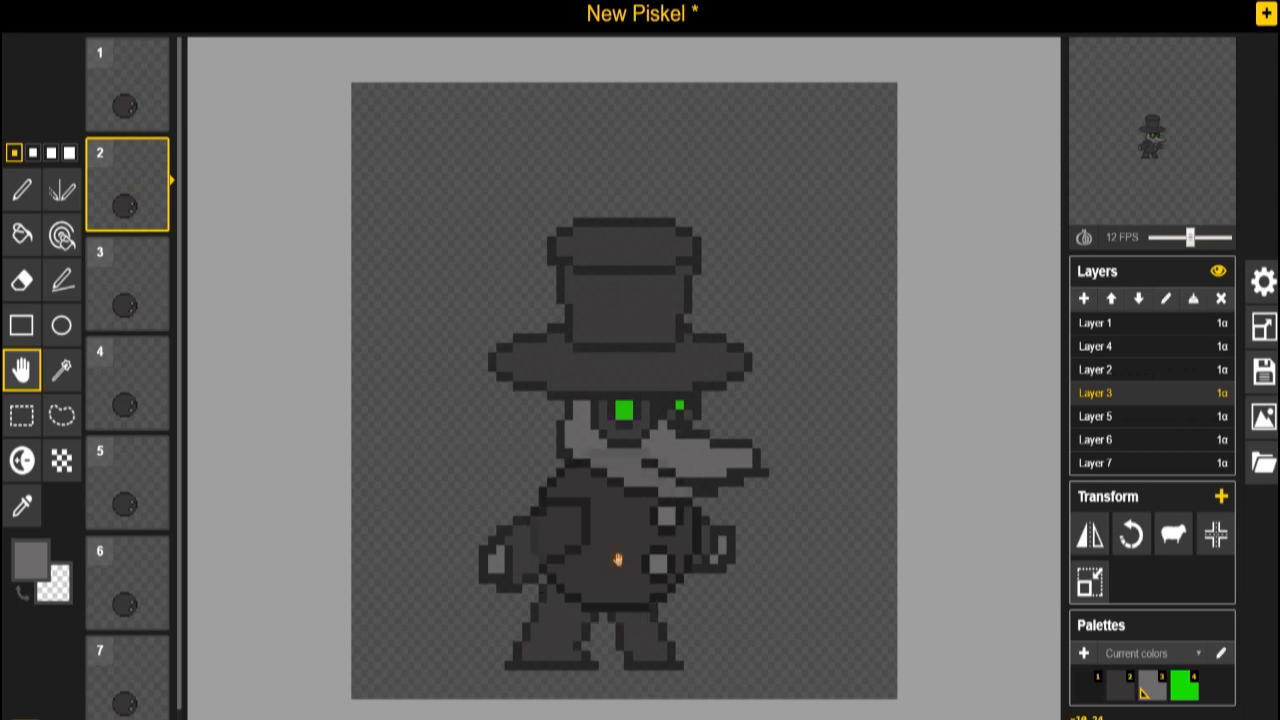
pyautogui.click(142, 290)
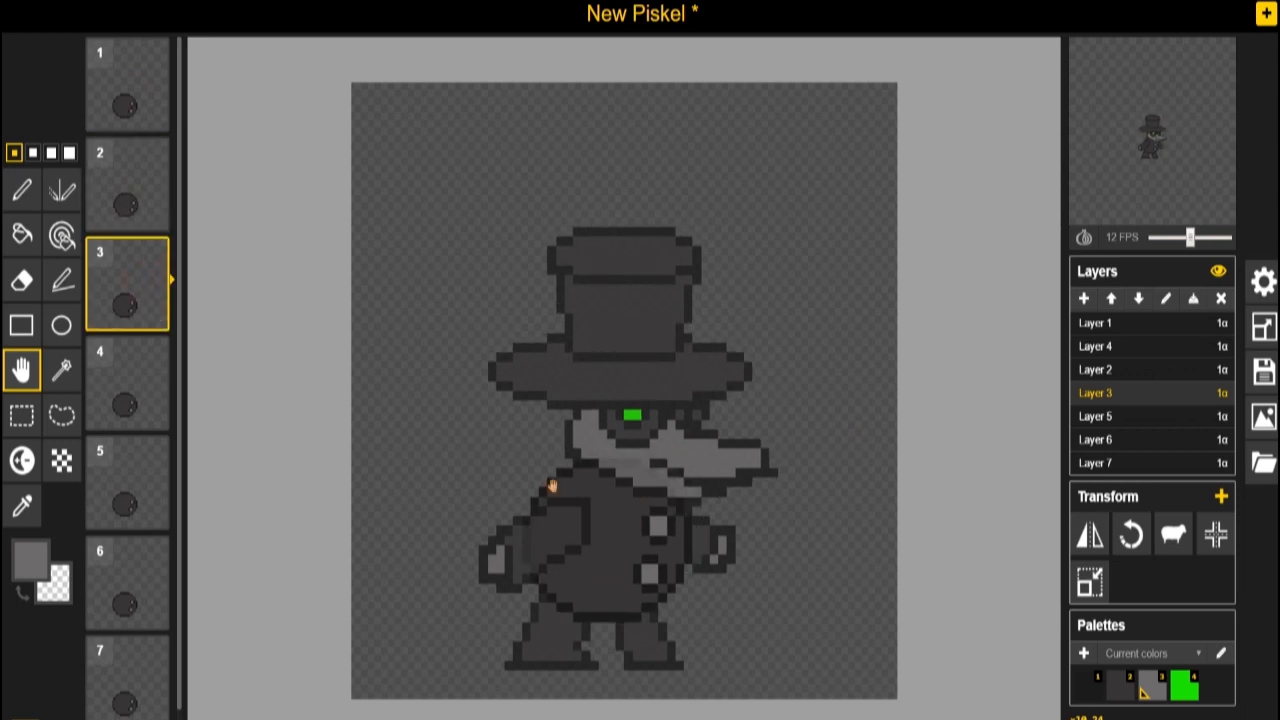
pyautogui.click(127, 385)
pyautogui.click(142, 484)
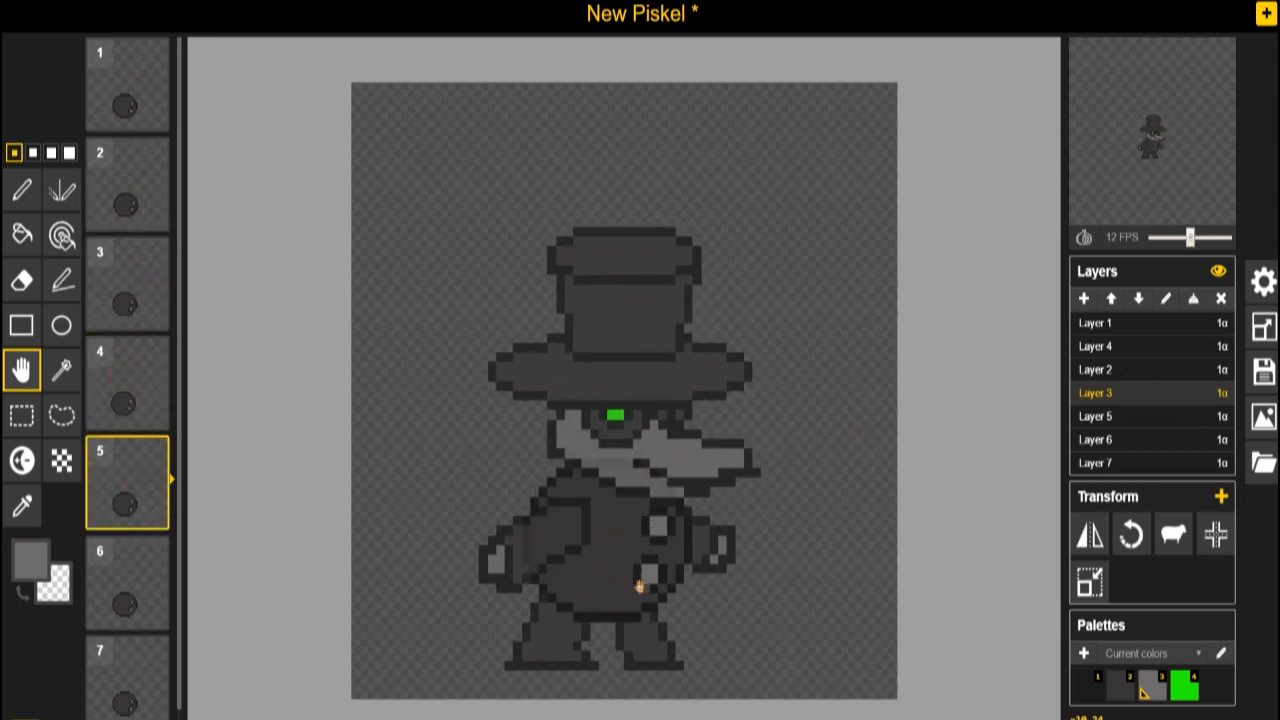
pyautogui.click(127, 577)
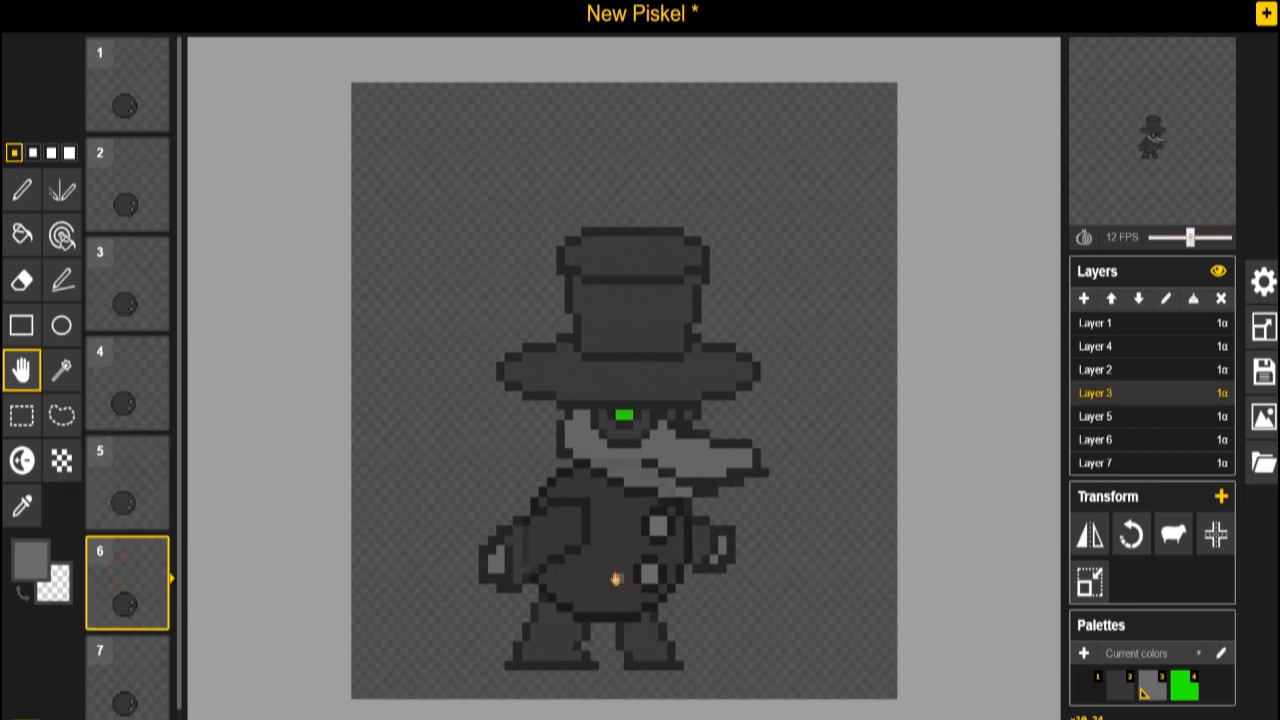
pyautogui.click(127, 670)
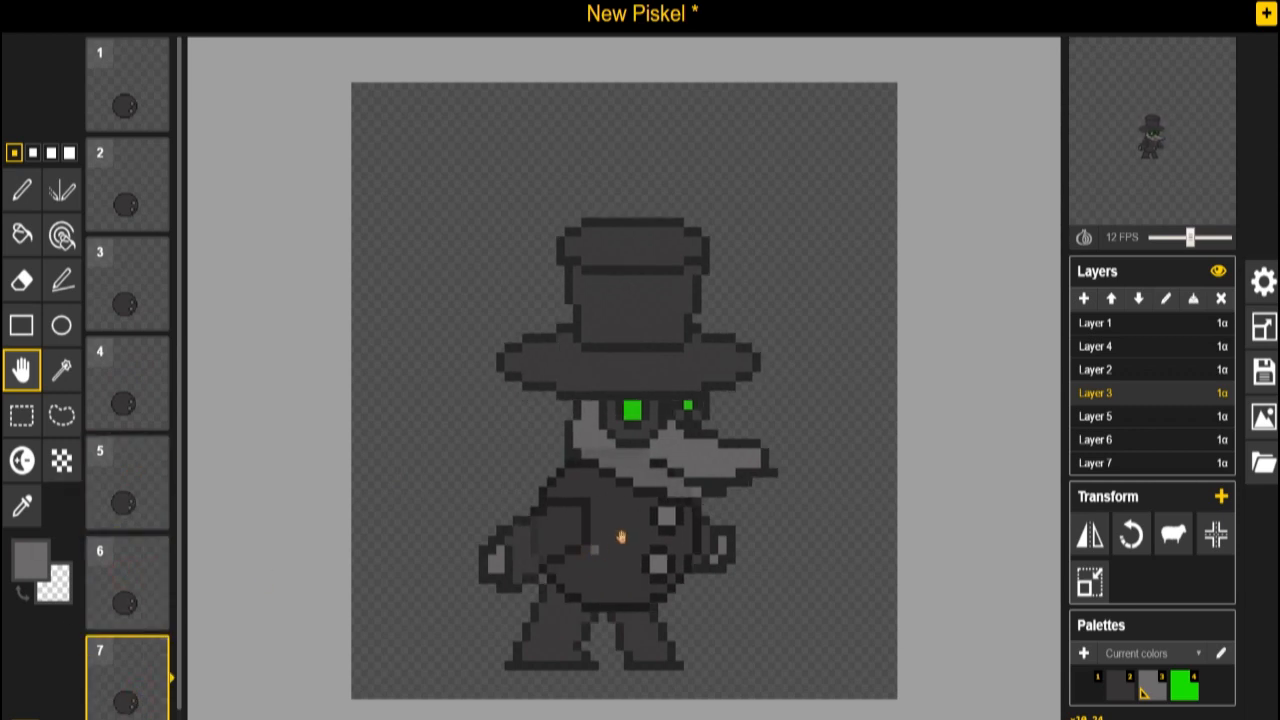
# Step: On Layer 4, nudge the left arm a pixel up in frames 2 and 7, two up in 3, and a pixel left-up in 4, 5 and 6
pyautogui.click(1126, 348)
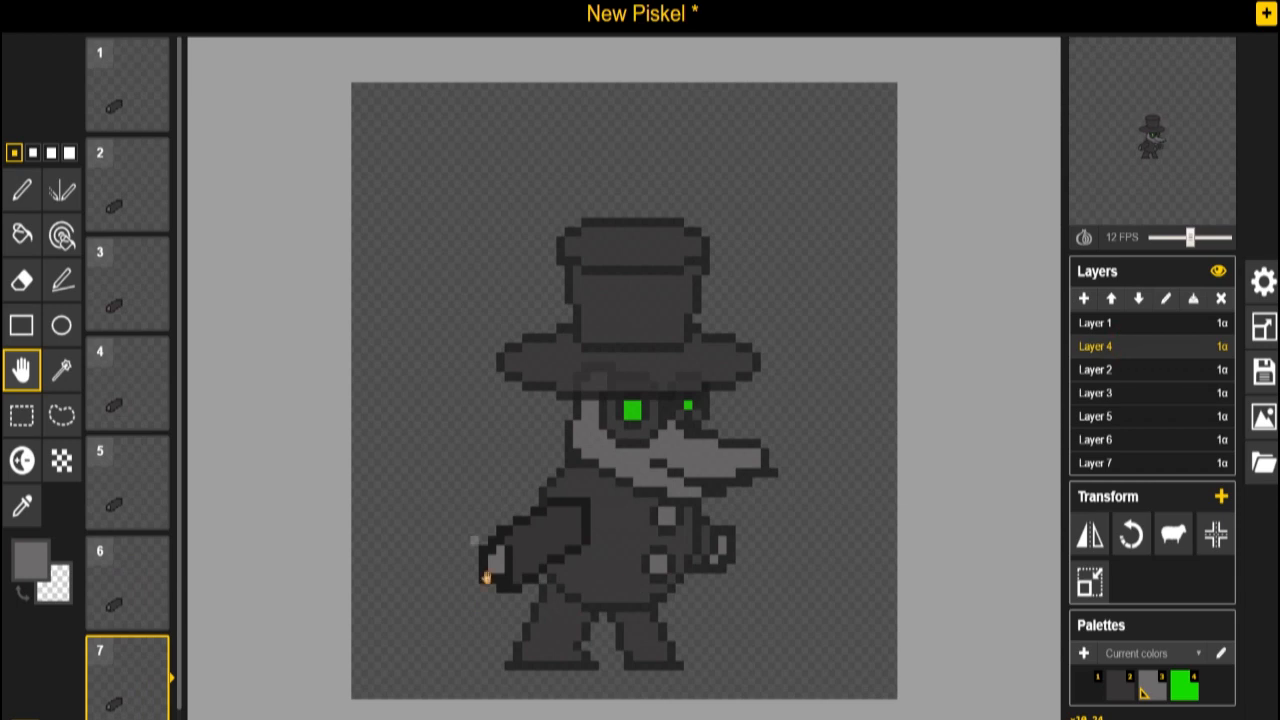
pyautogui.click(125, 182)
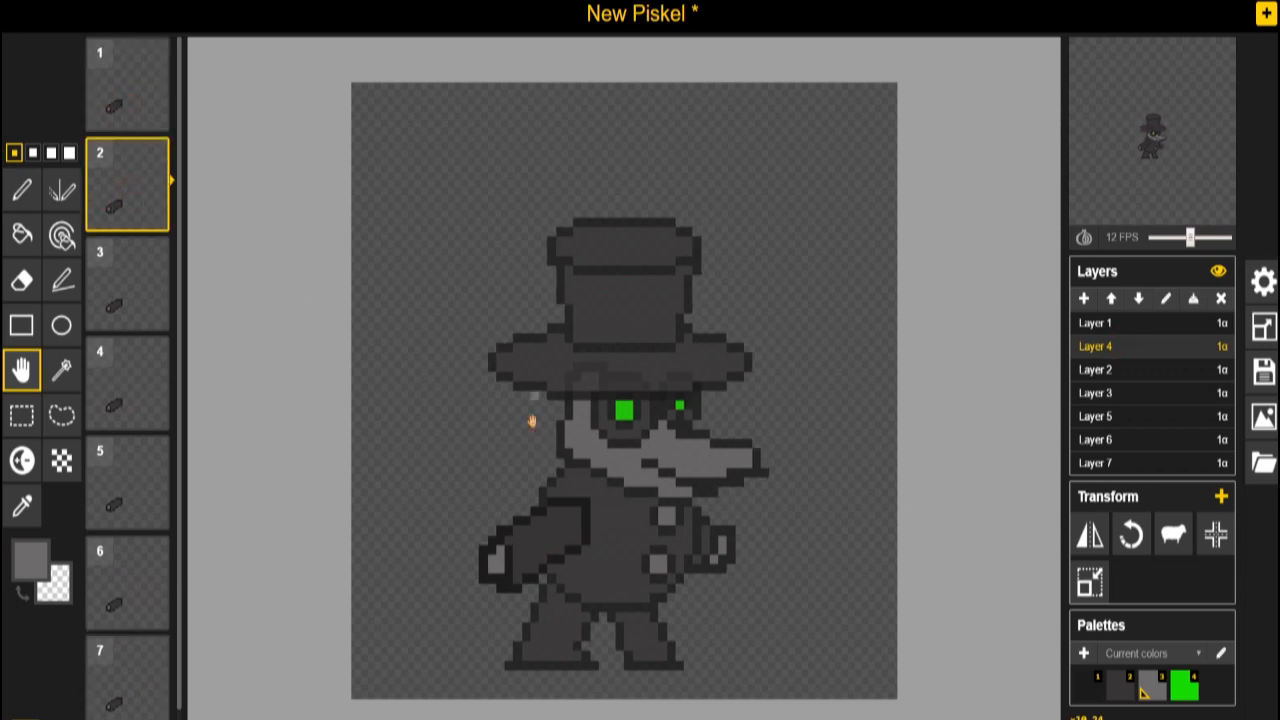
pyautogui.click(124, 282)
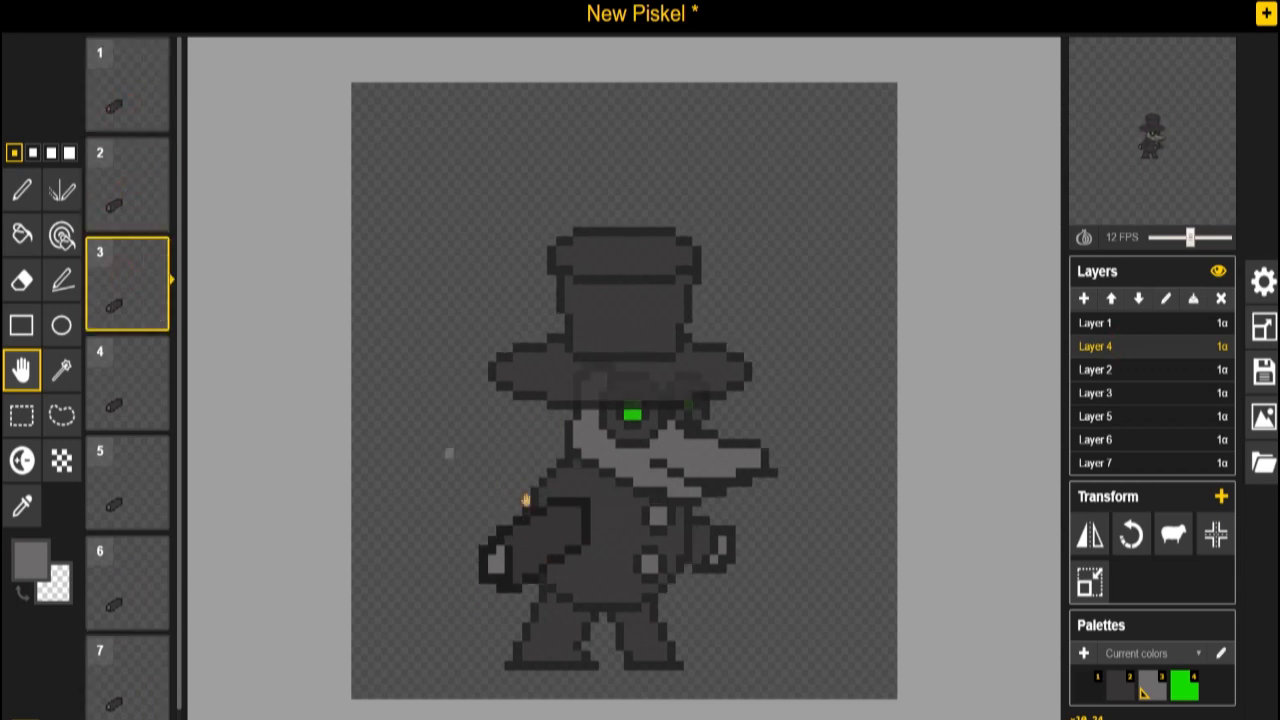
pyautogui.click(127, 385)
pyautogui.press('Down')
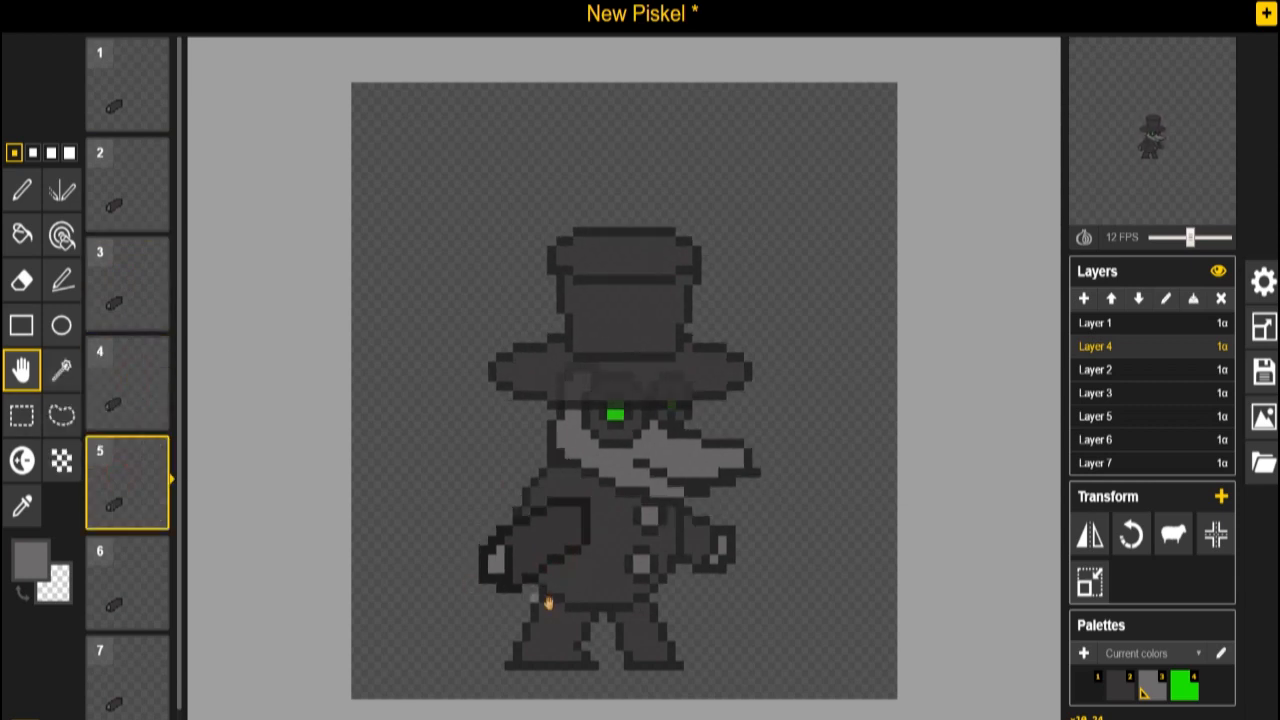
pyautogui.press('Down')
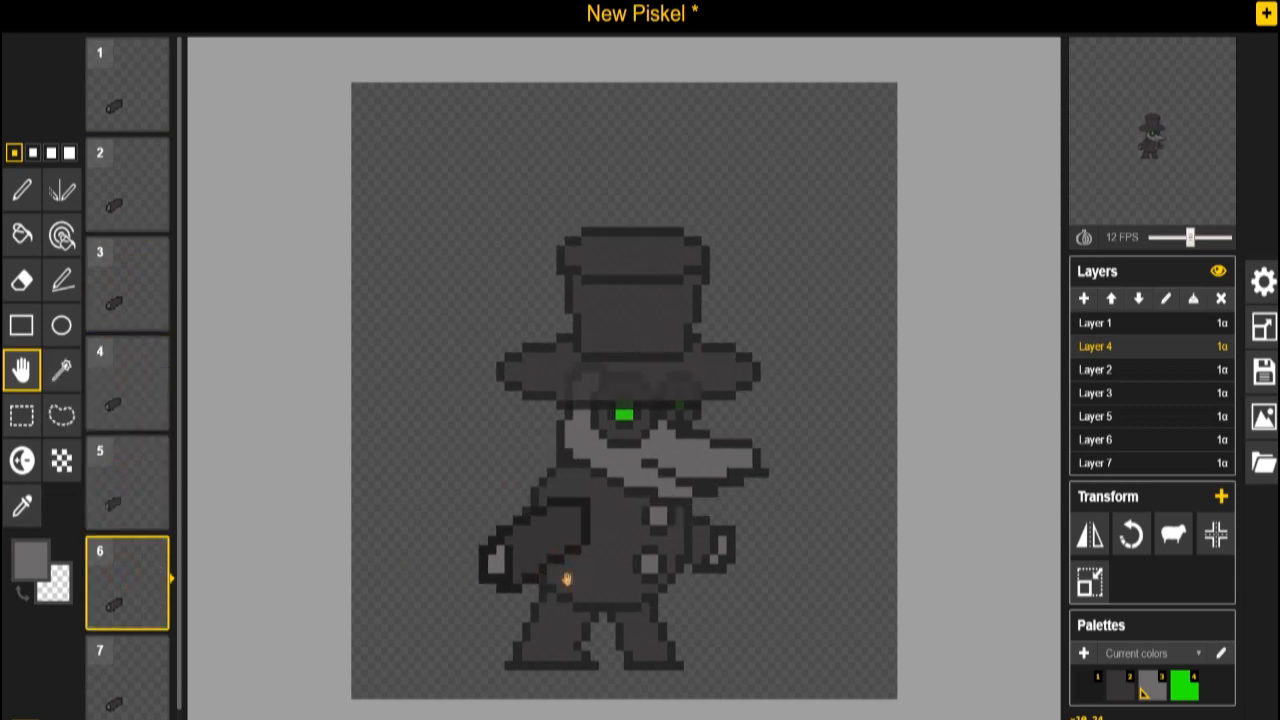
pyautogui.press('Down')
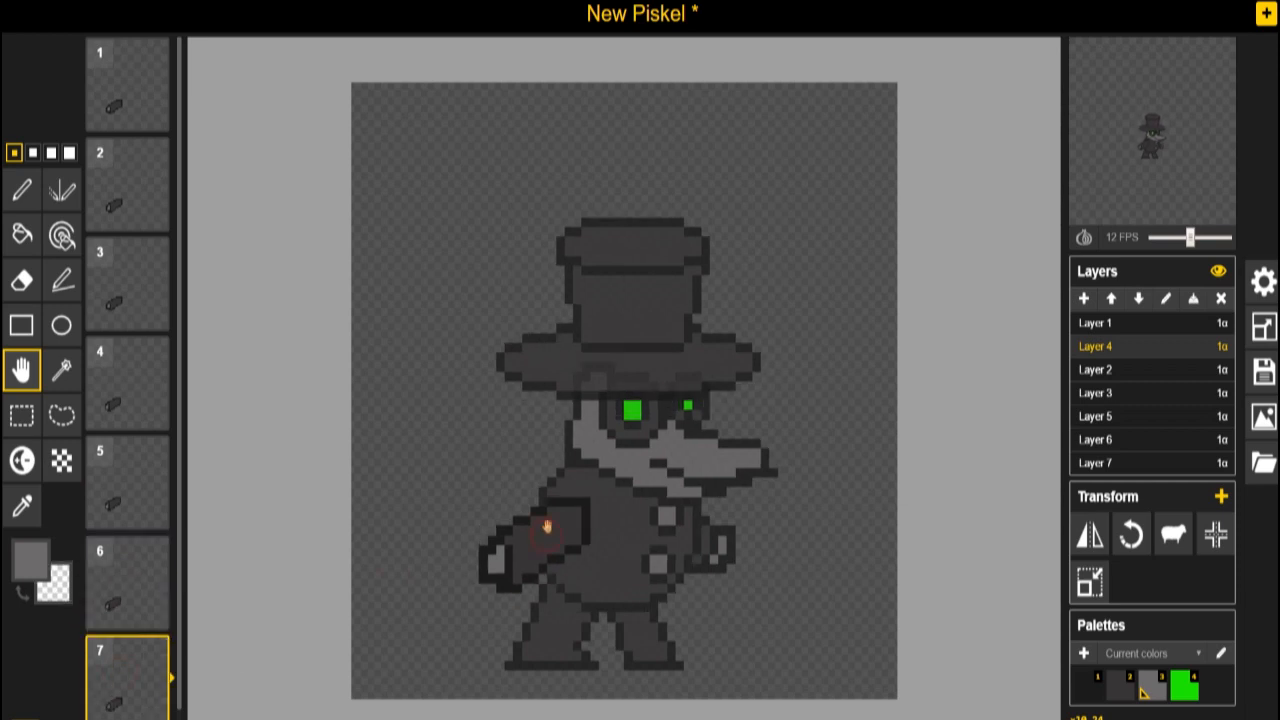
# Step: On Layer 5, nudge the right arm slightly right-up in frame 2, left-up in 3, left in 4, 5 and 6, and up in 7
pyautogui.click(1138, 394)
pyautogui.click(1140, 417)
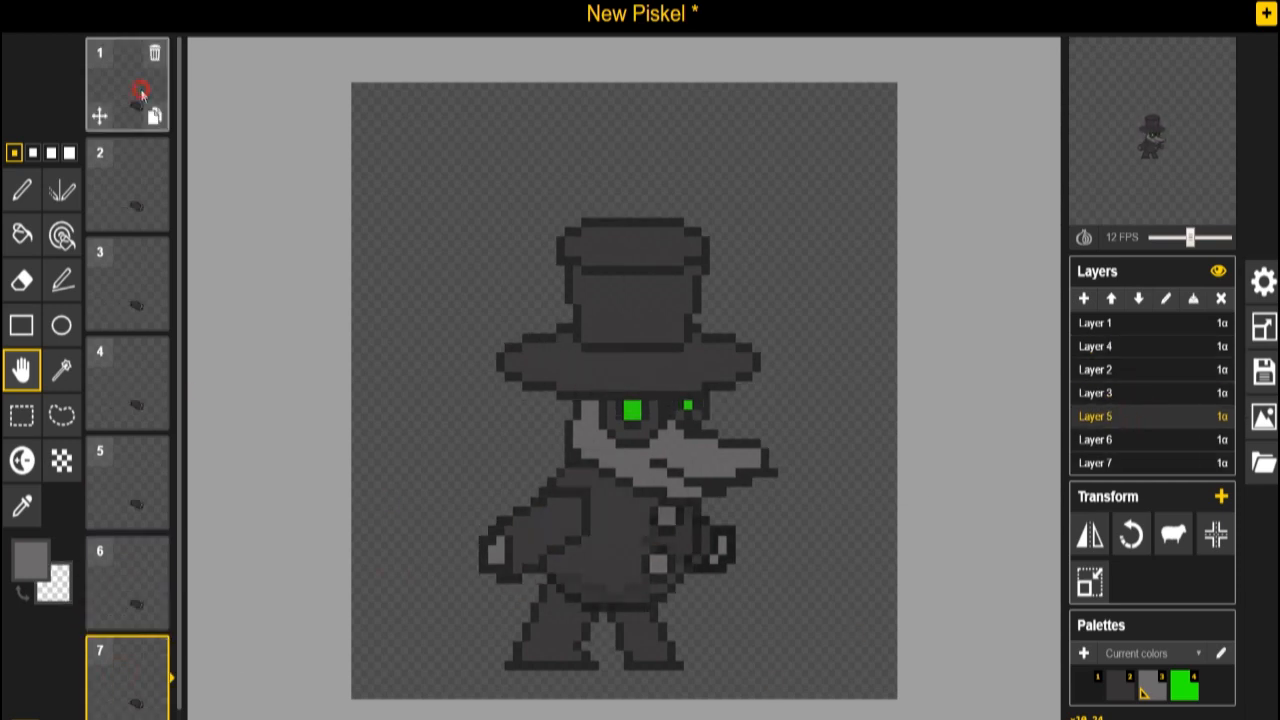
pyautogui.click(128, 85)
pyautogui.click(115, 205)
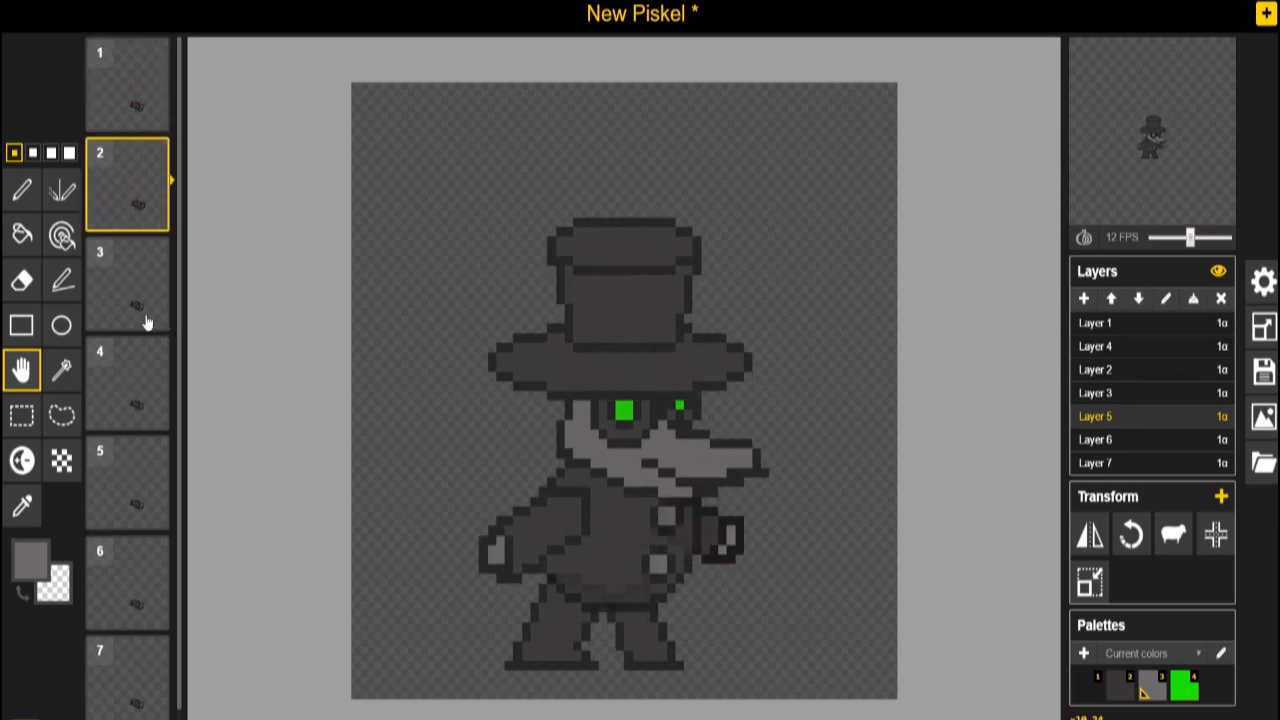
pyautogui.press('Down')
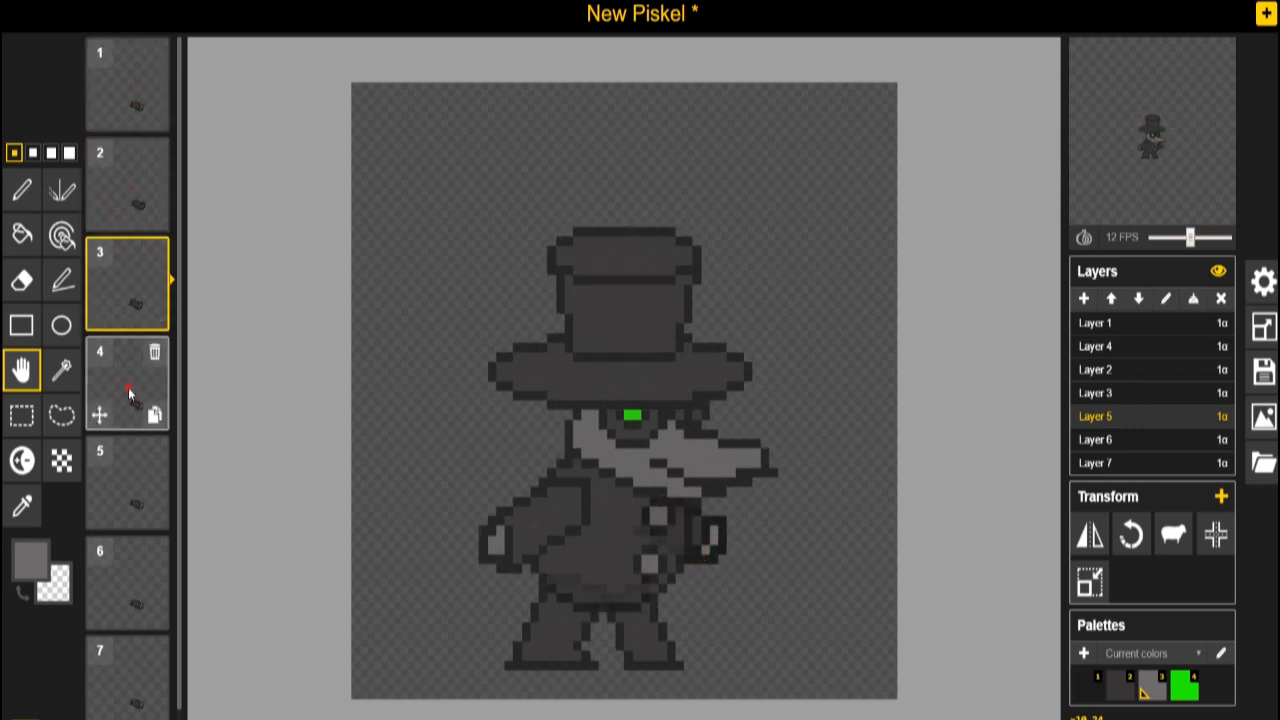
pyautogui.click(128, 390)
pyautogui.moveTo(718, 558); pyautogui.dragTo(692, 543)
pyautogui.click(126, 478)
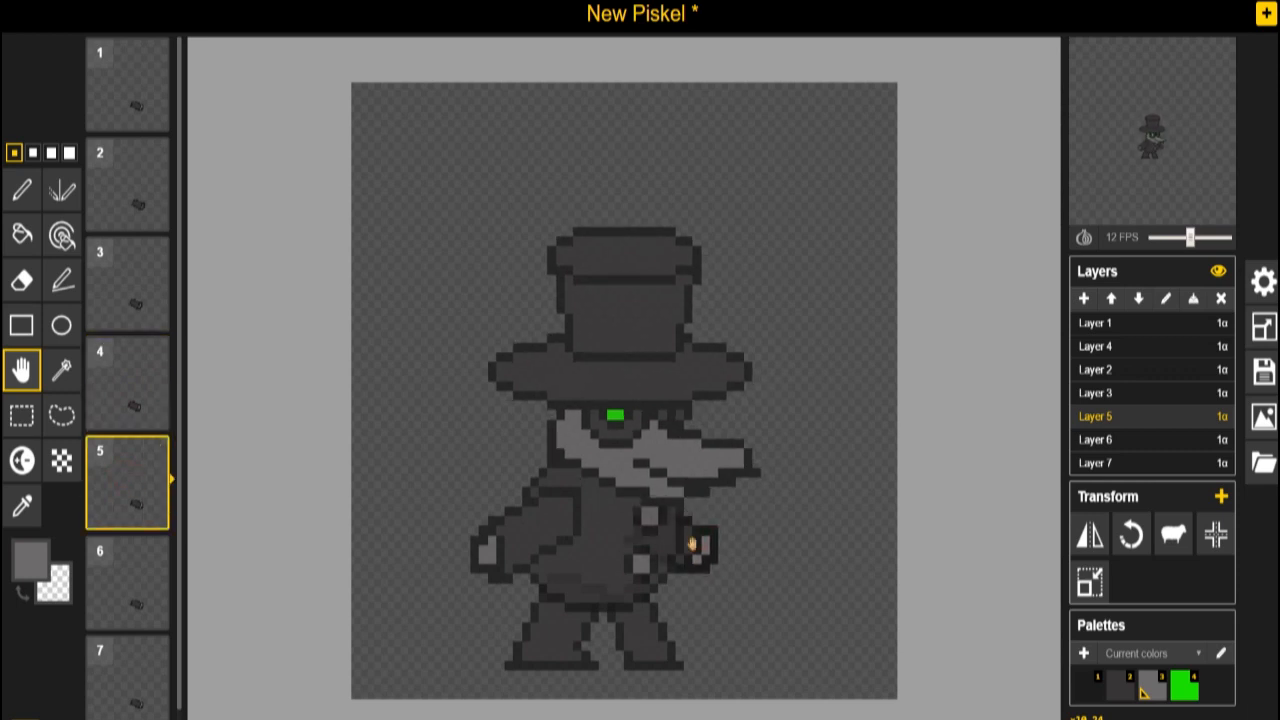
pyautogui.click(130, 585)
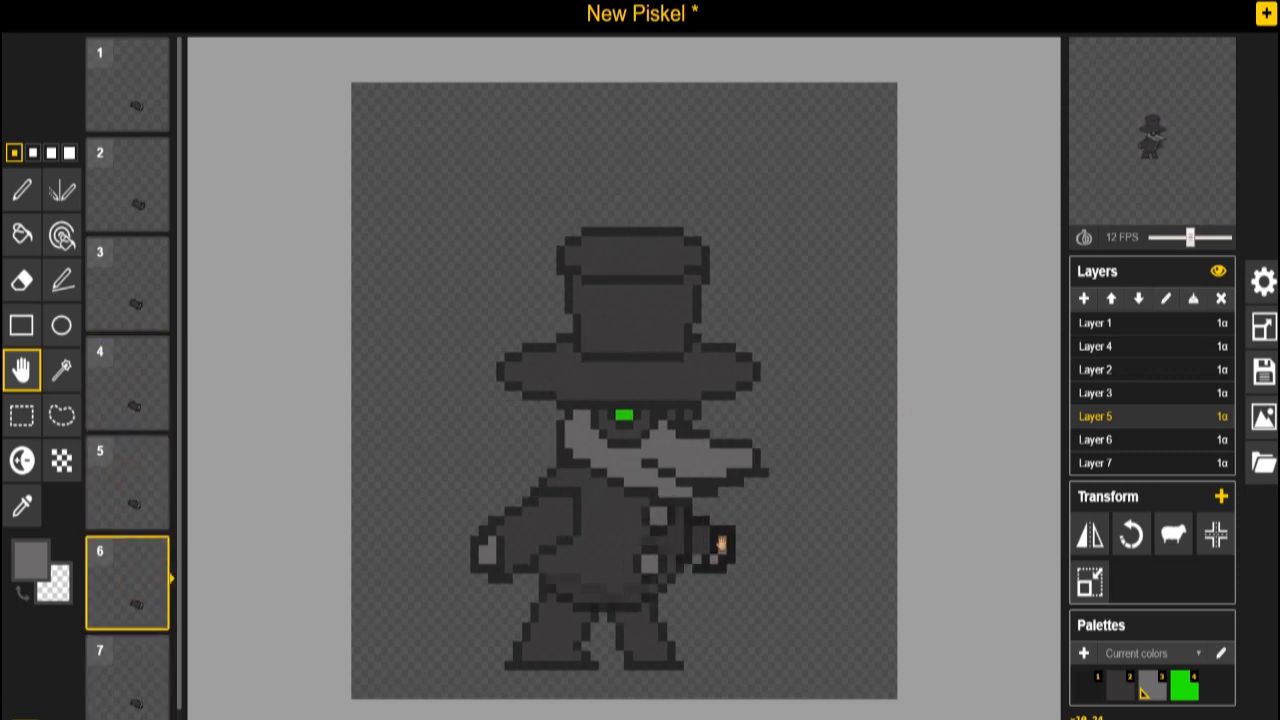
pyautogui.moveTo(718, 545); pyautogui.dragTo(706, 544)
pyautogui.click(124, 679)
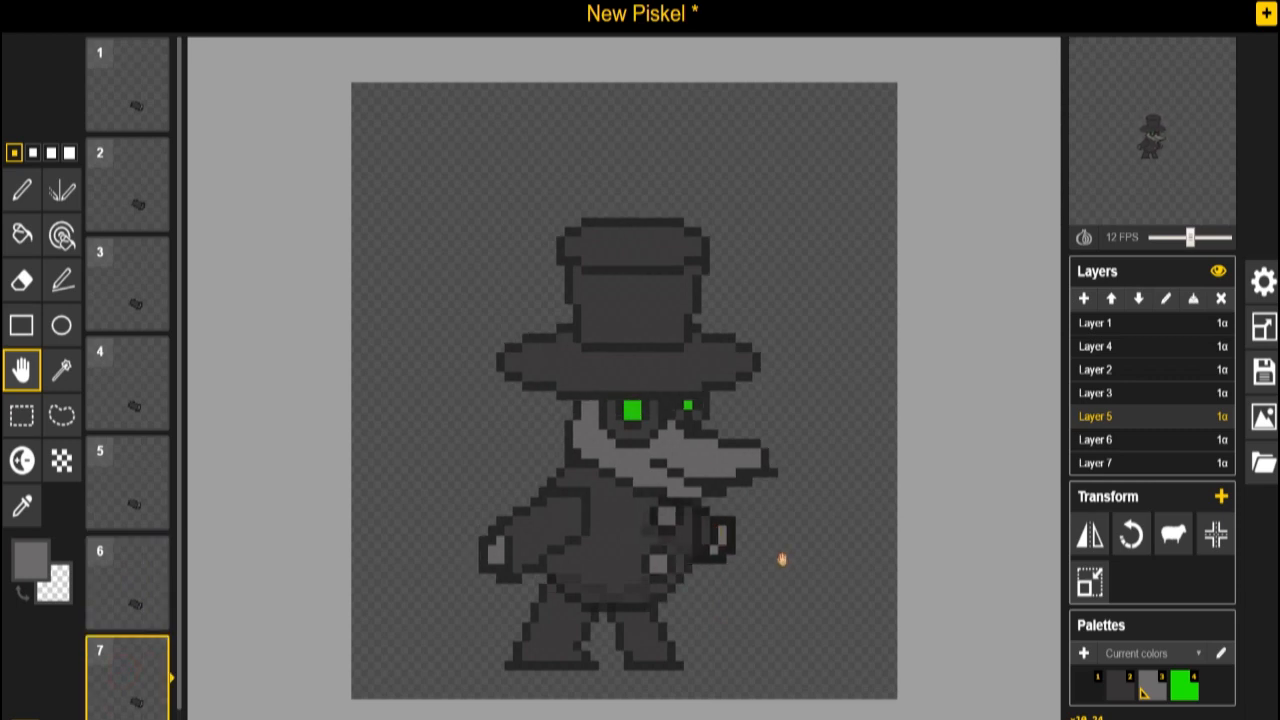
# Step: On Layer 6, shift the left leg three pixels left in frame 1, one left in 2, two right in 4 and 6, and three right in 5
pyautogui.click(1125, 440)
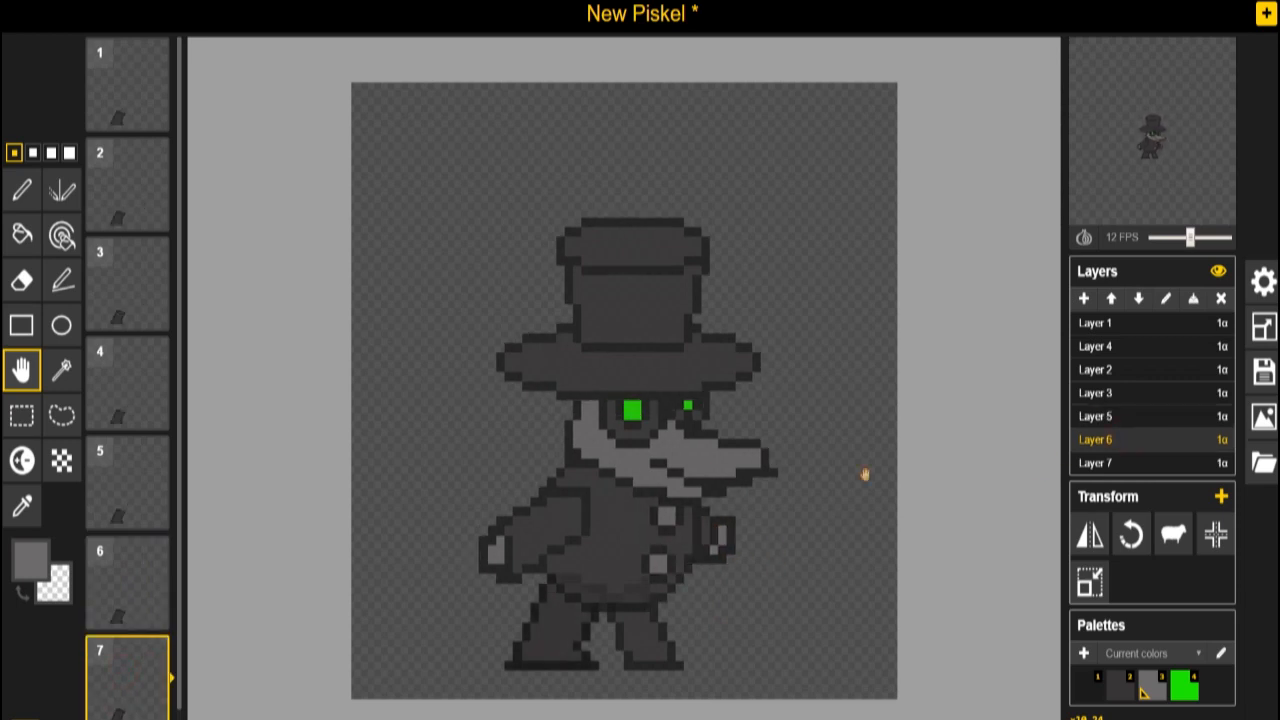
pyautogui.click(131, 94)
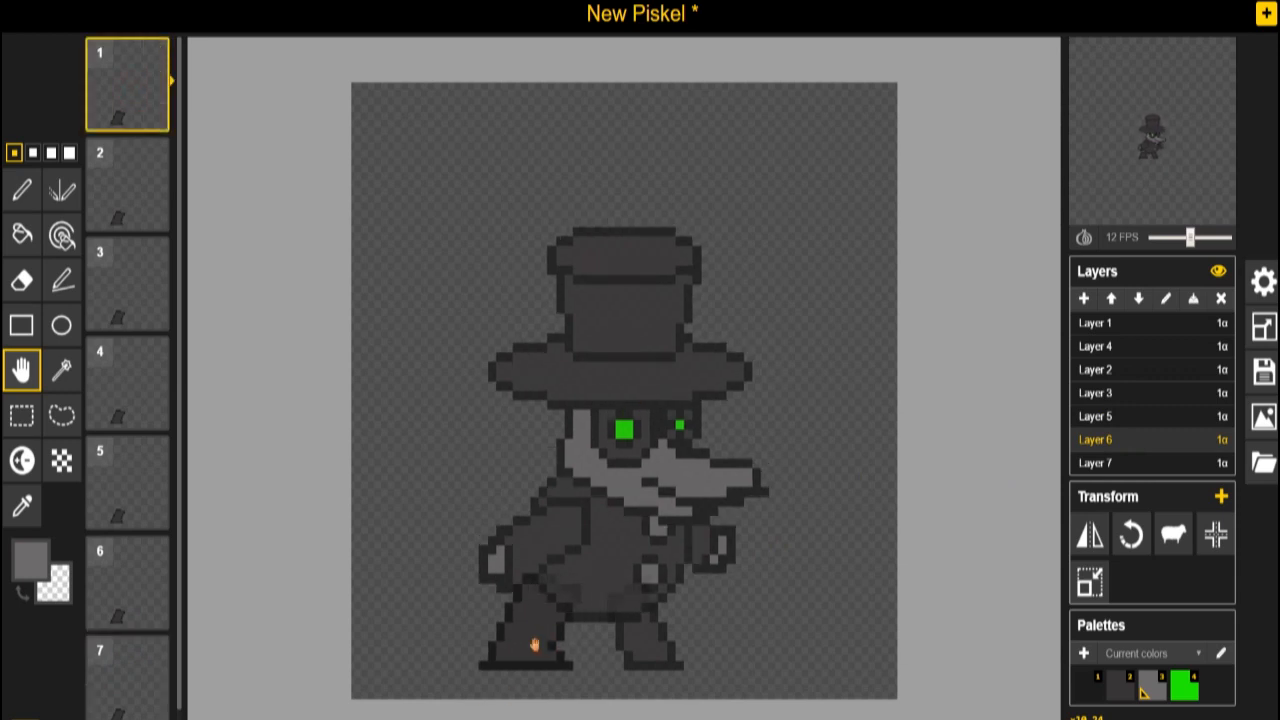
pyautogui.click(121, 166)
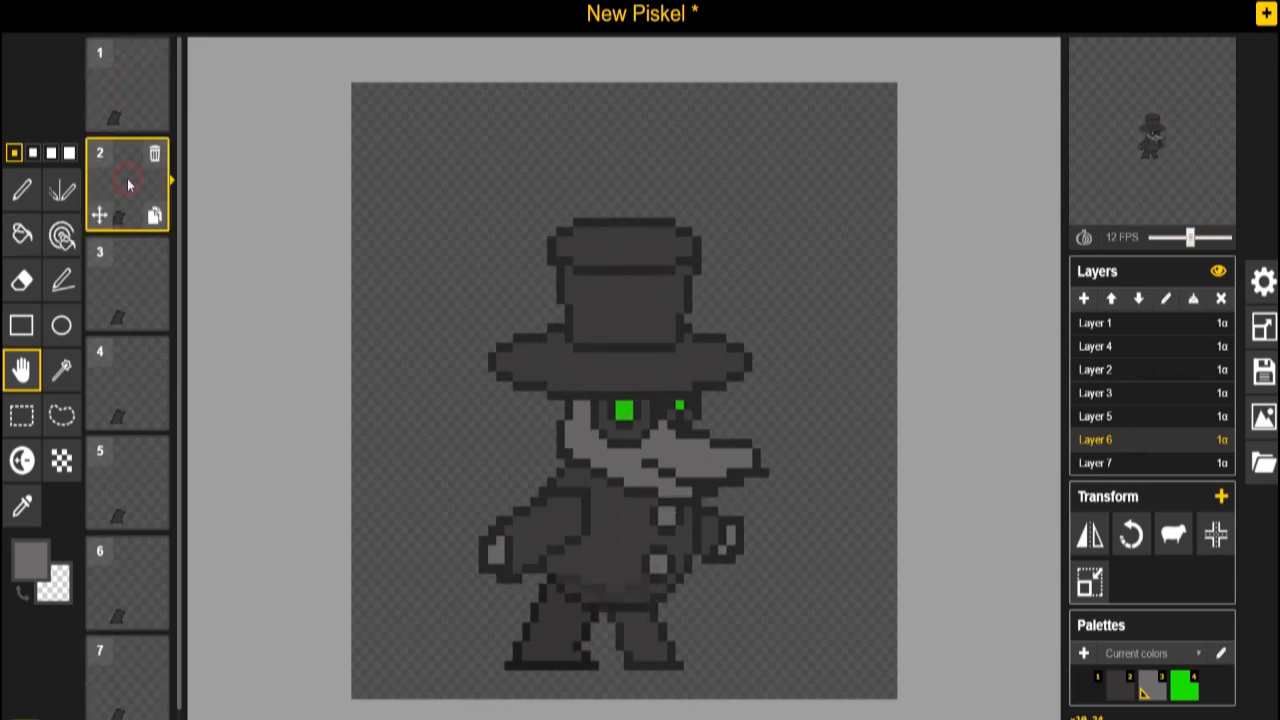
pyautogui.click(134, 286)
pyautogui.click(128, 376)
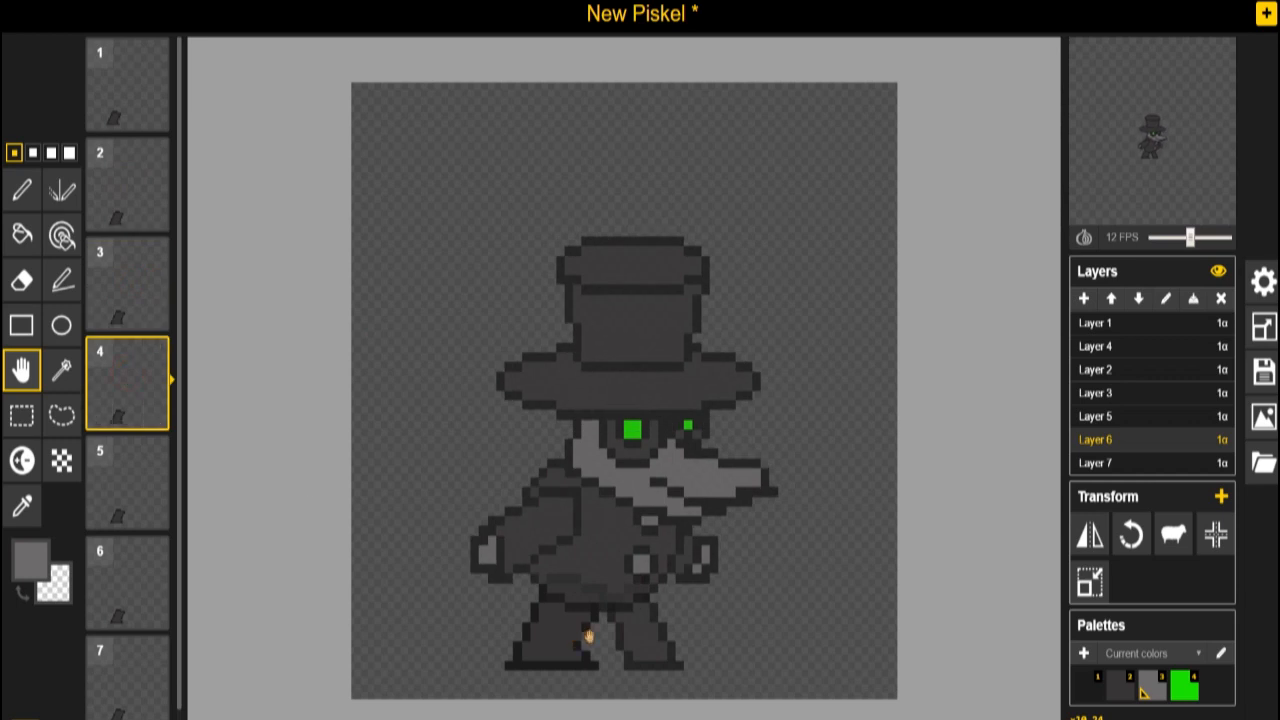
pyautogui.click(134, 478)
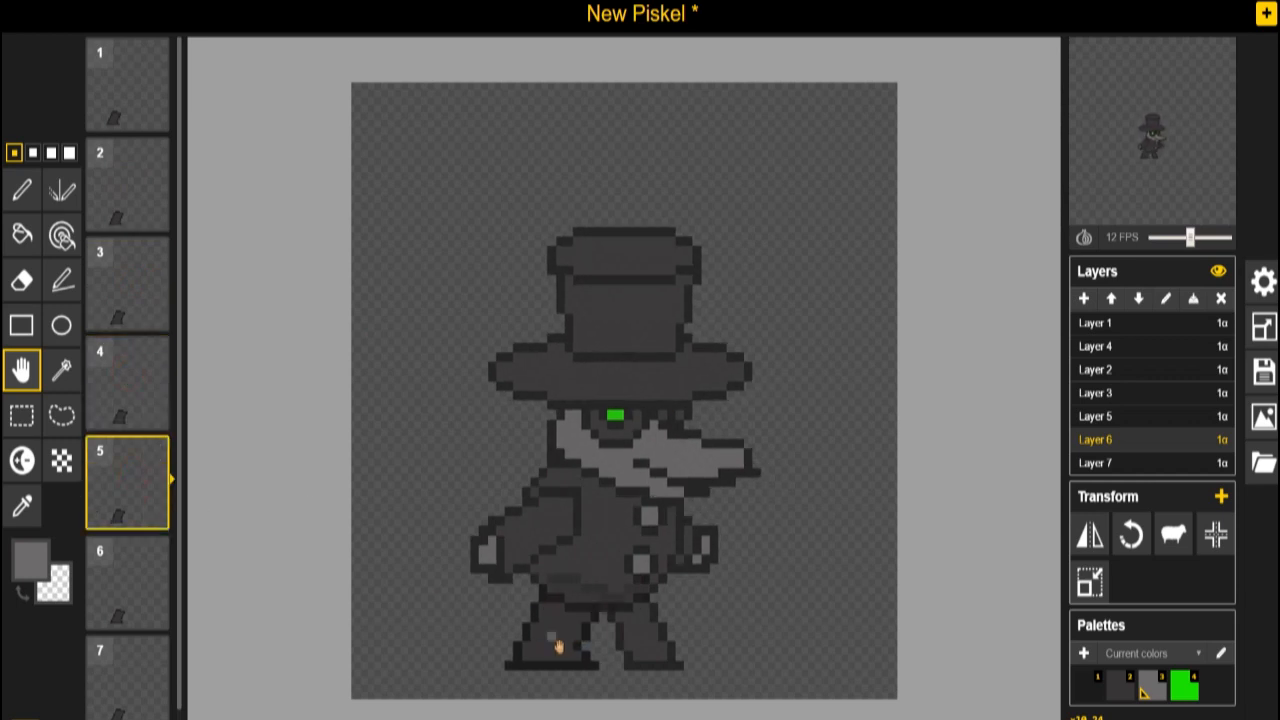
pyautogui.moveTo(583, 651); pyautogui.dragTo(592, 651)
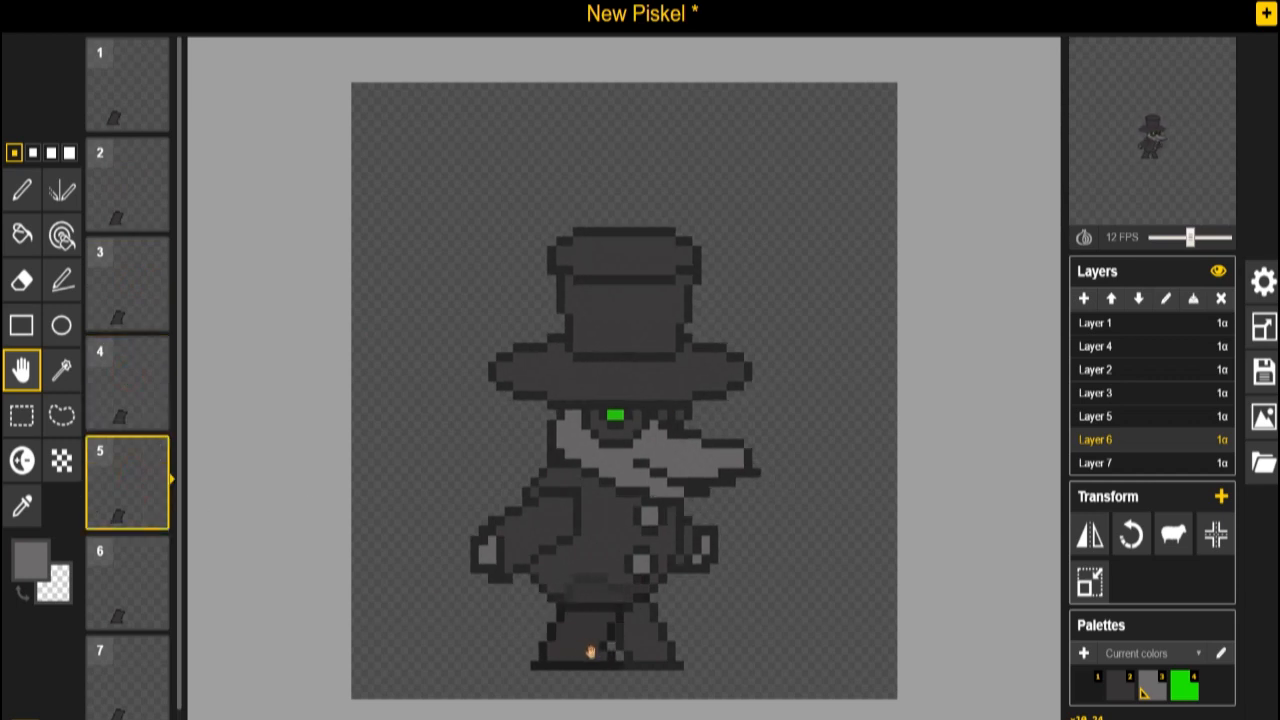
pyautogui.click(128, 600)
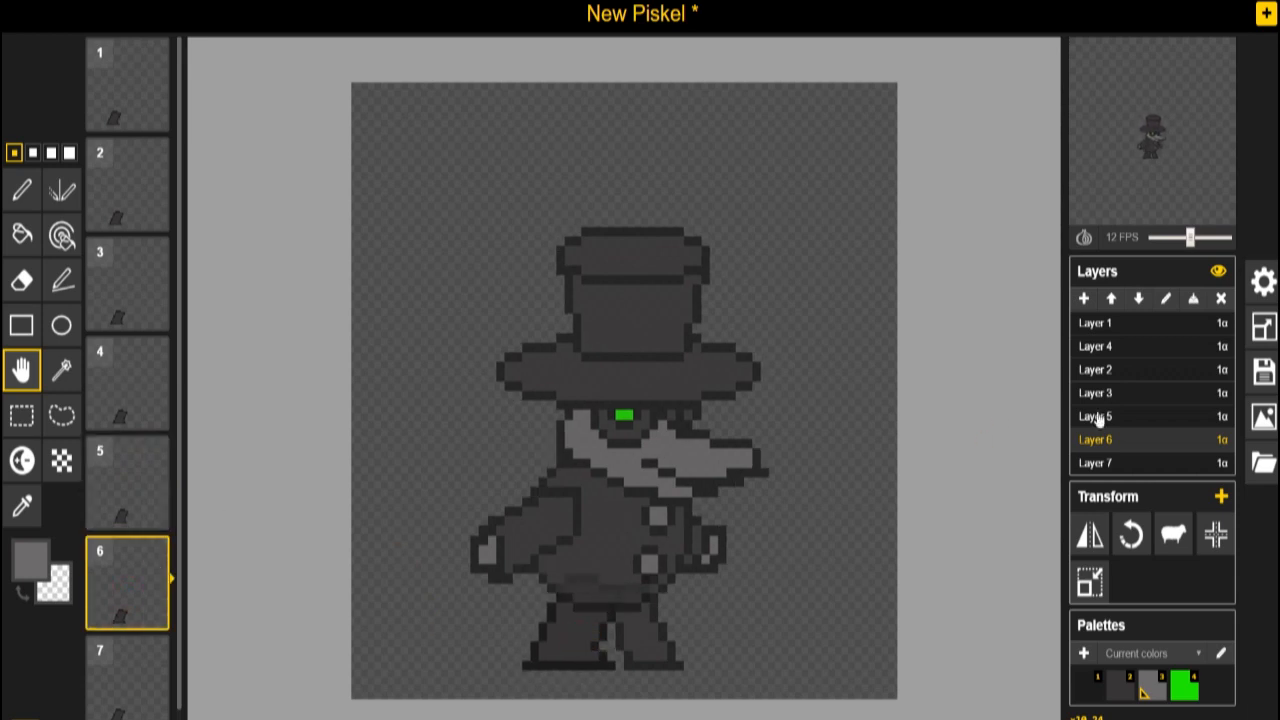
# Step: On Layer 7, shift the right leg two pixels right in frames 1 and 2, one left in 4 and 5, and two left in 6
pyautogui.click(1100, 463)
pyautogui.click(134, 100)
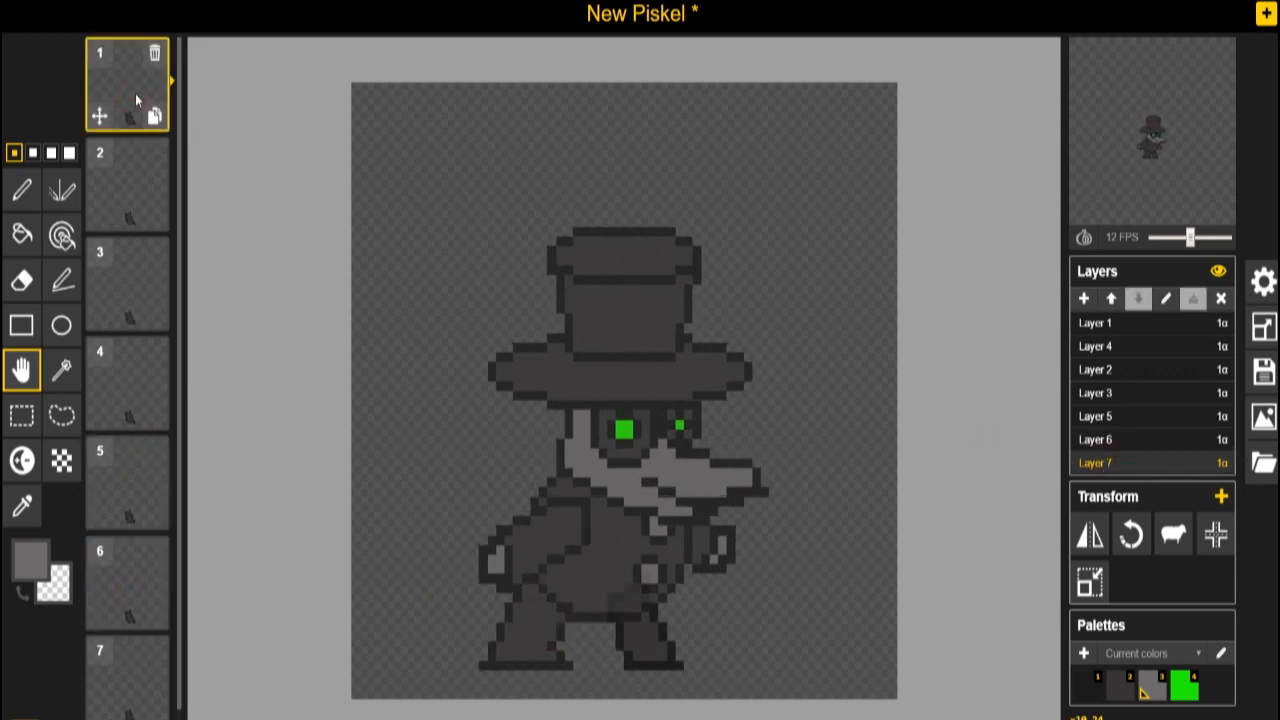
pyautogui.moveTo(645, 647)
pyautogui.mouseDown()
pyautogui.moveTo(663, 647)
pyautogui.moveTo(652, 632)
pyautogui.moveTo(628, 645)
pyautogui.moveTo(610, 636)
pyautogui.mouseUp()
pyautogui.click(122, 177)
pyautogui.click(131, 391)
pyautogui.click(144, 500)
pyautogui.click(140, 585)
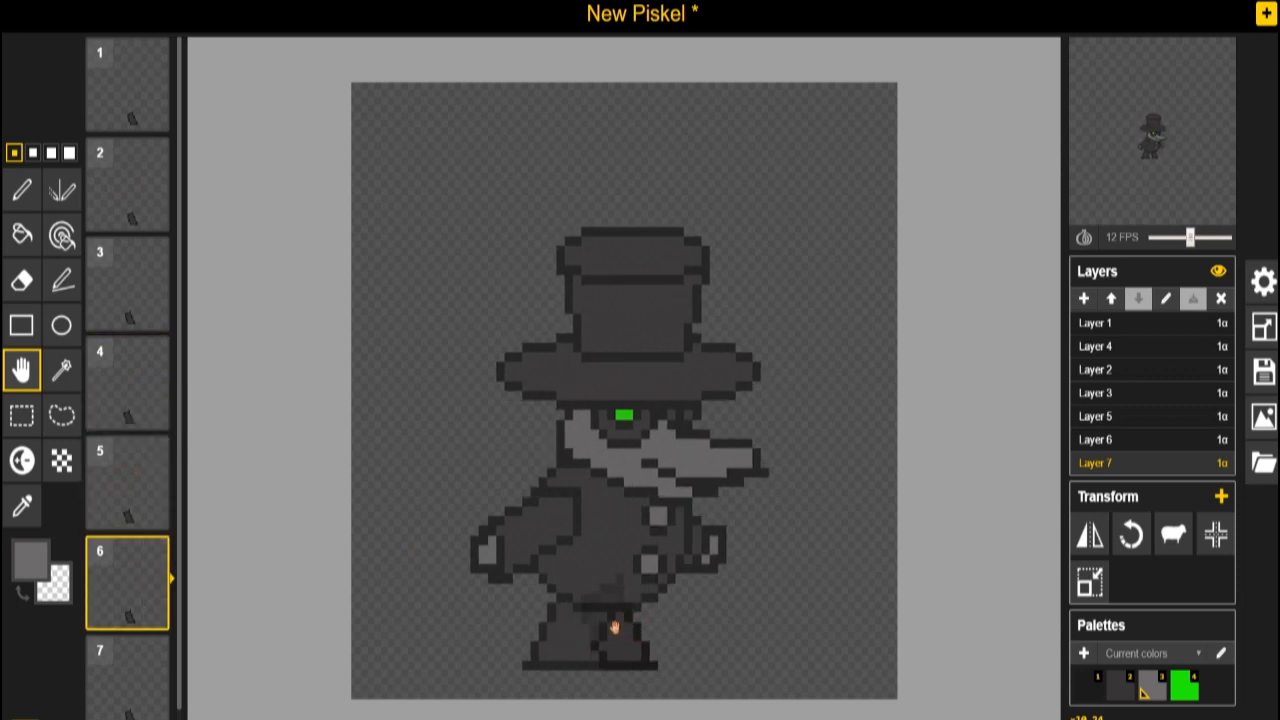
pyautogui.click(127, 683)
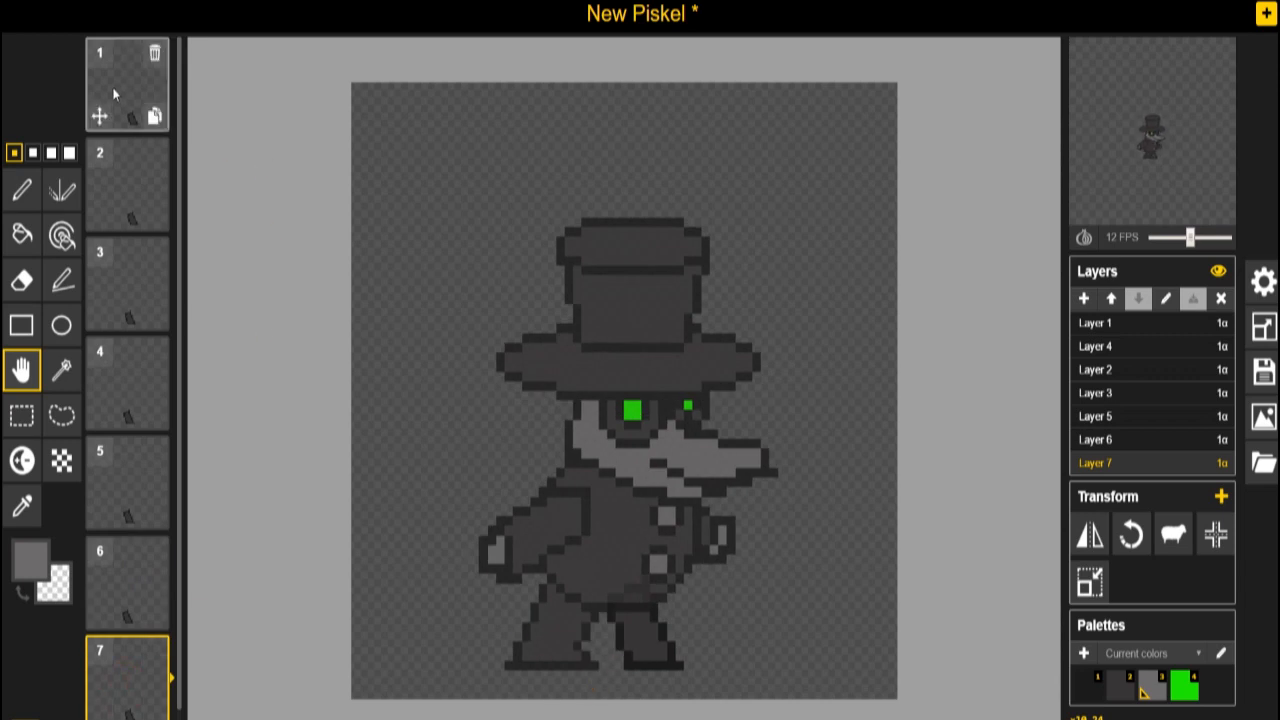
# Step: On Layer 7, raise the right leg one pixel in frames 2 and 4 and about two pixels in frame 3
pyautogui.click(119, 184)
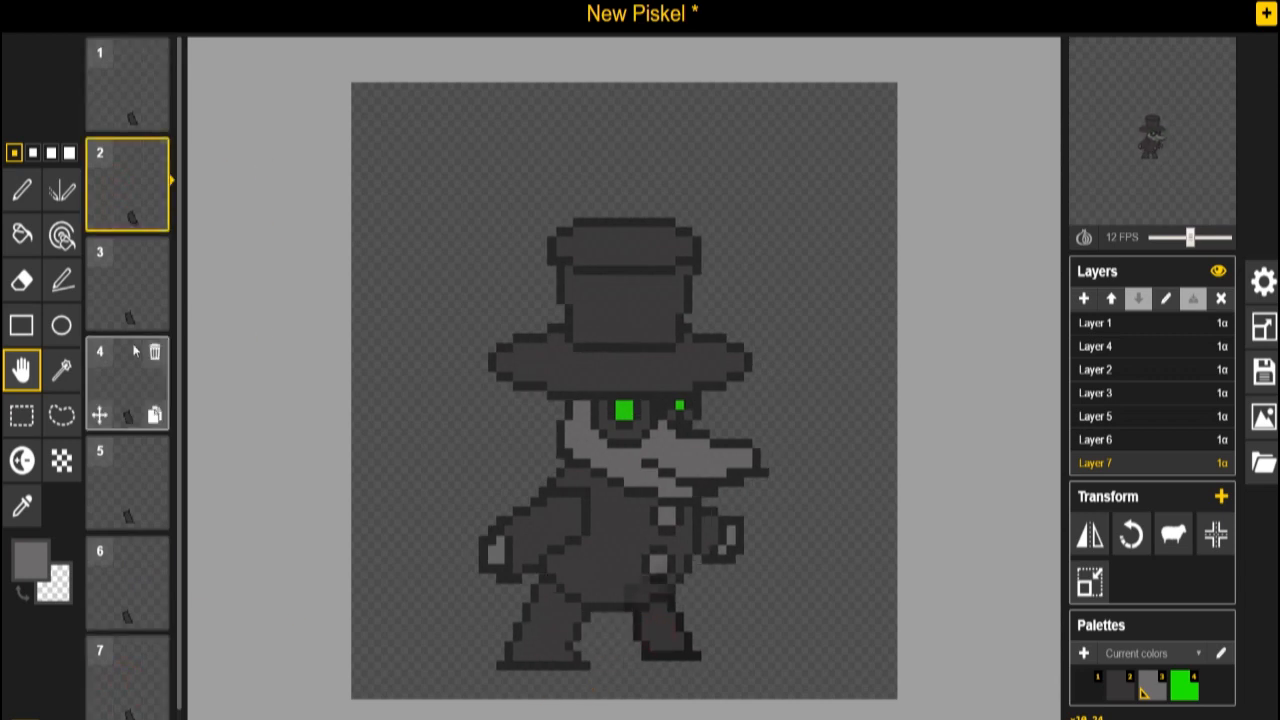
pyautogui.click(127, 290)
pyautogui.moveTo(655, 640)
pyautogui.mouseDown()
pyautogui.moveTo(654, 628)
pyautogui.moveTo(640, 648)
pyautogui.mouseUp()
pyautogui.click(129, 380)
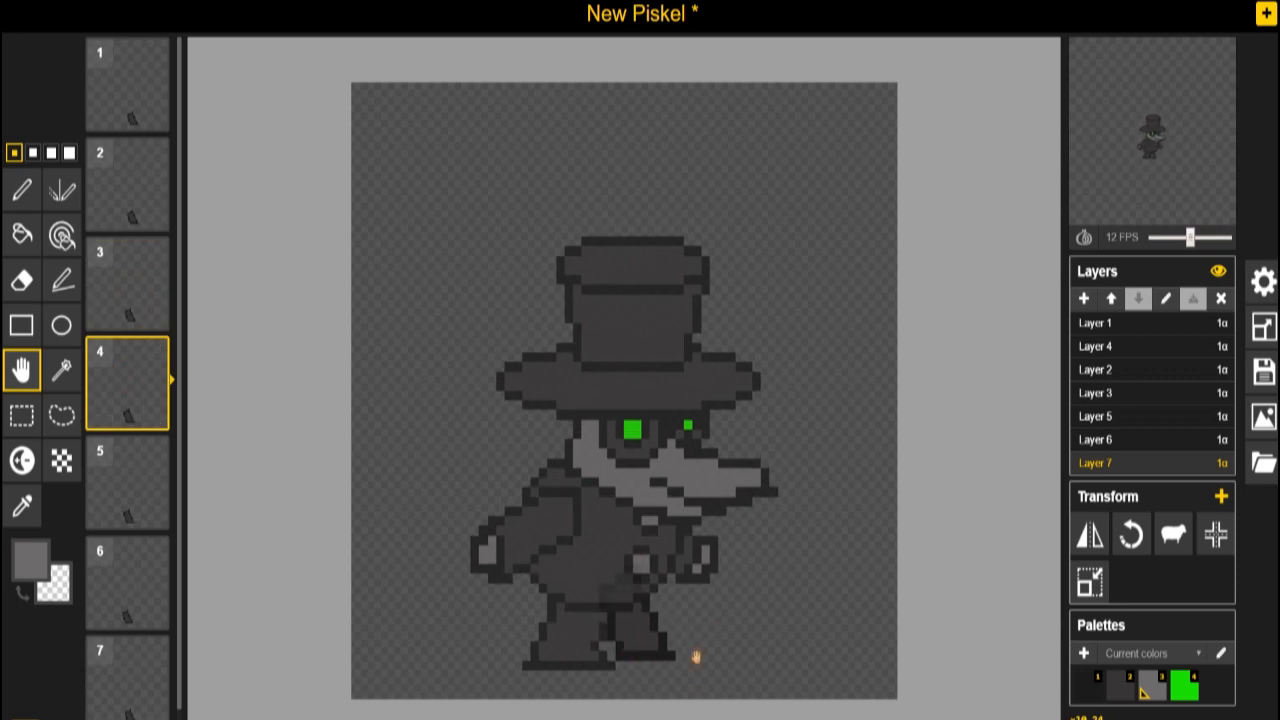
# Step: On Layer 6, raise the left leg one pixel in frames 5 and 7 and two pixels in frame 6
pyautogui.click(1154, 440)
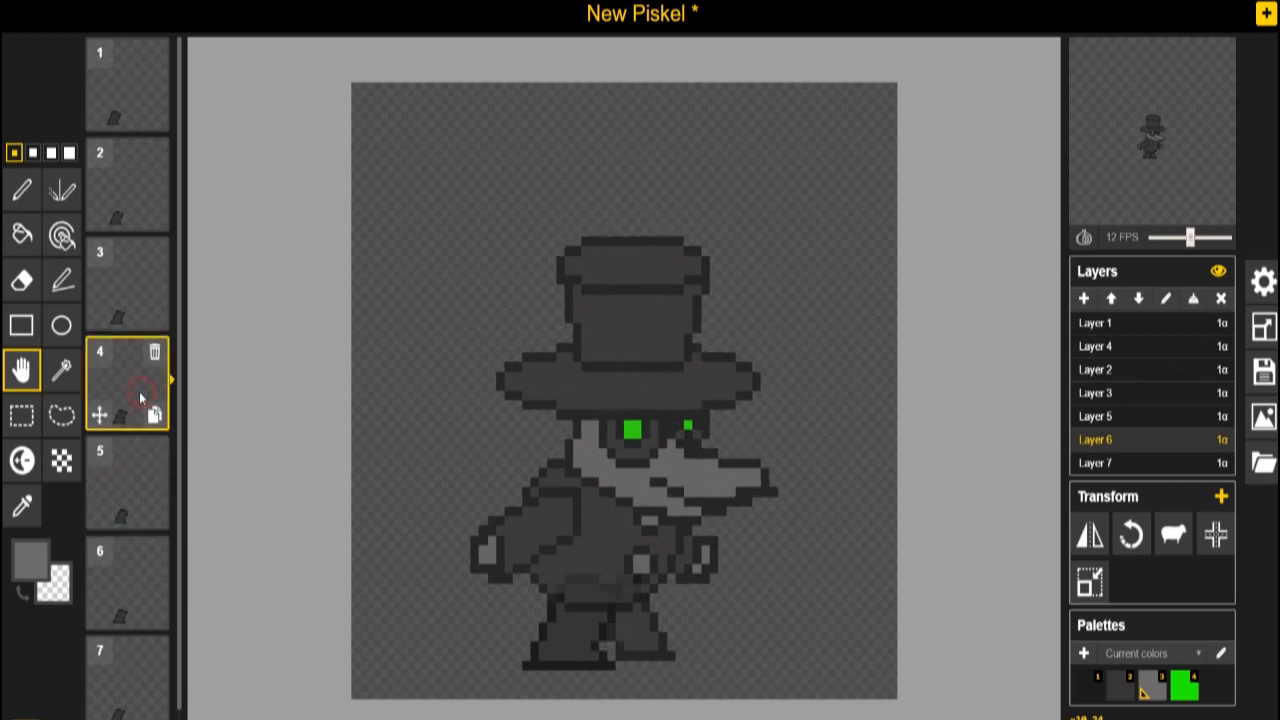
pyautogui.click(128, 494)
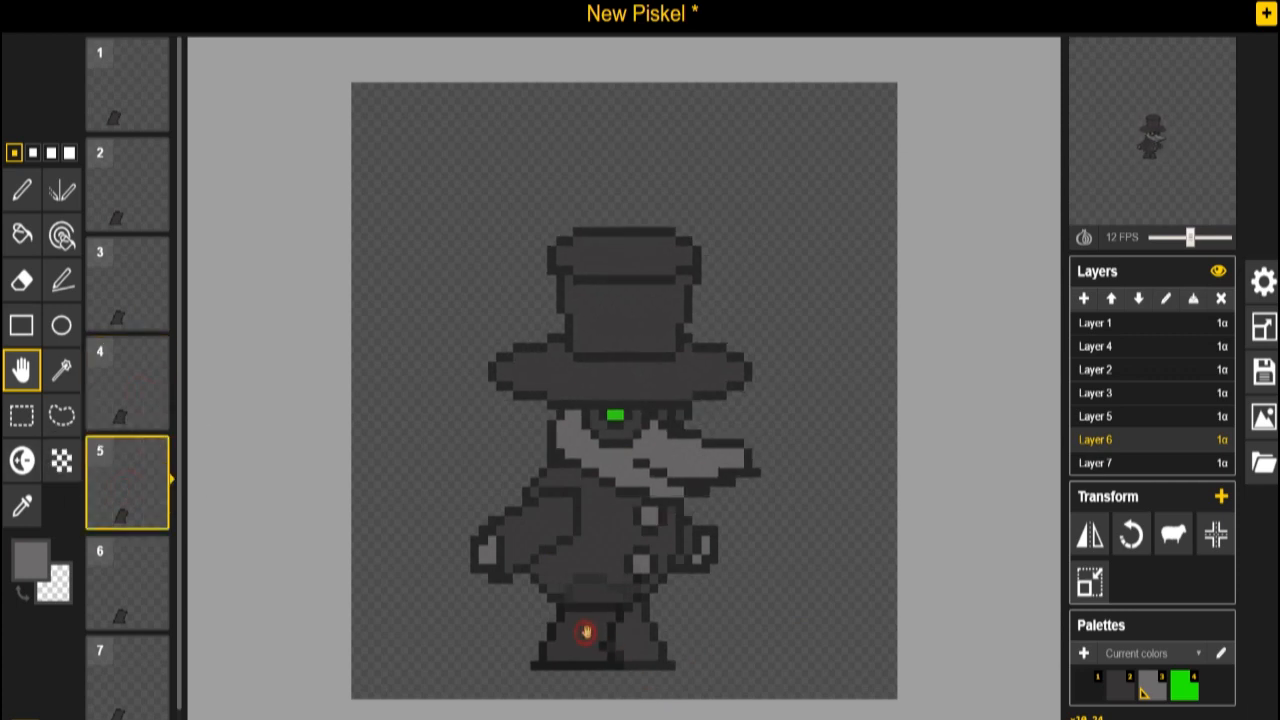
pyautogui.press('Down')
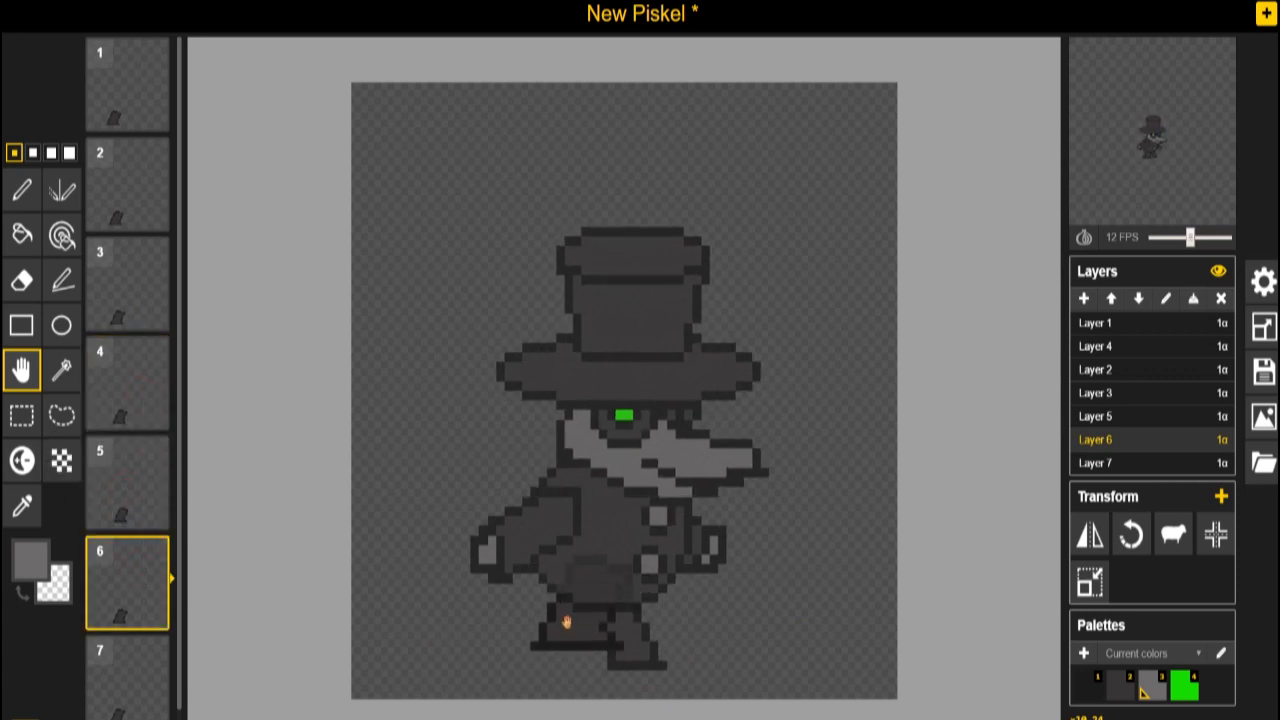
pyautogui.press('Down')
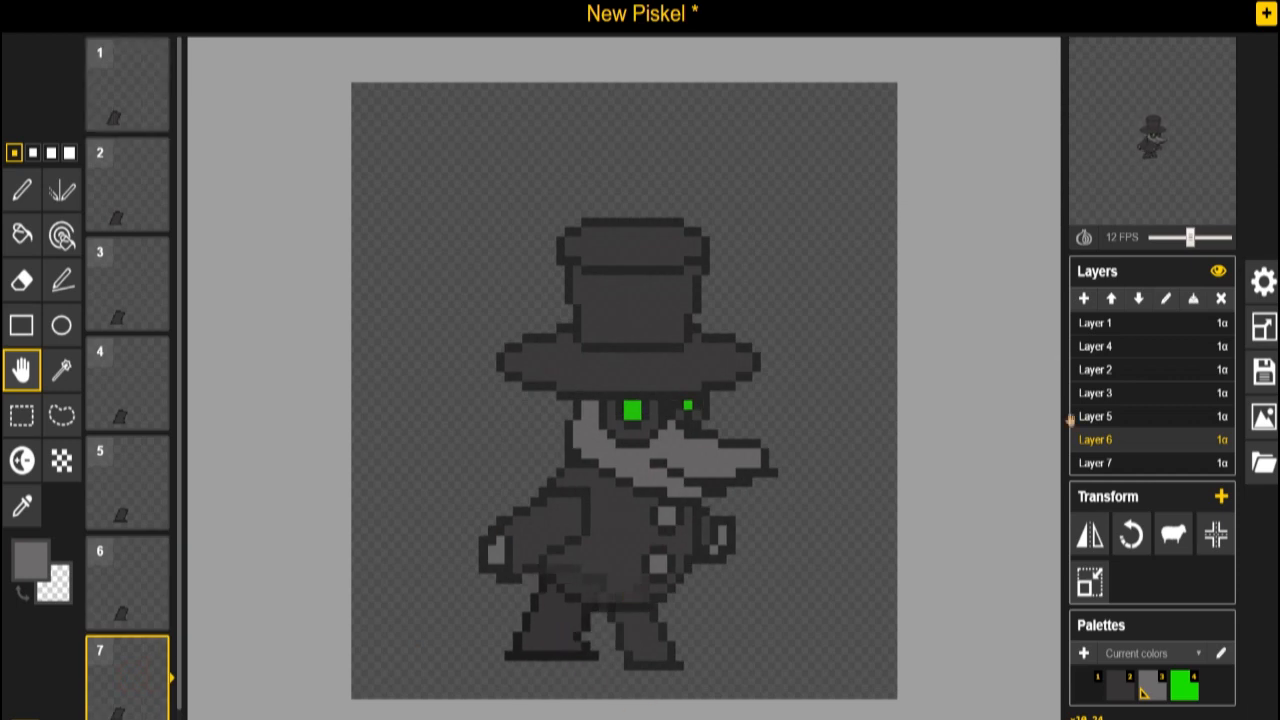
# Step: On Layer 3, shift the round body slightly left-down in frame 3, two pixels left in 4, and one pixel down in 5
pyautogui.click(1117, 420)
pyautogui.click(1121, 396)
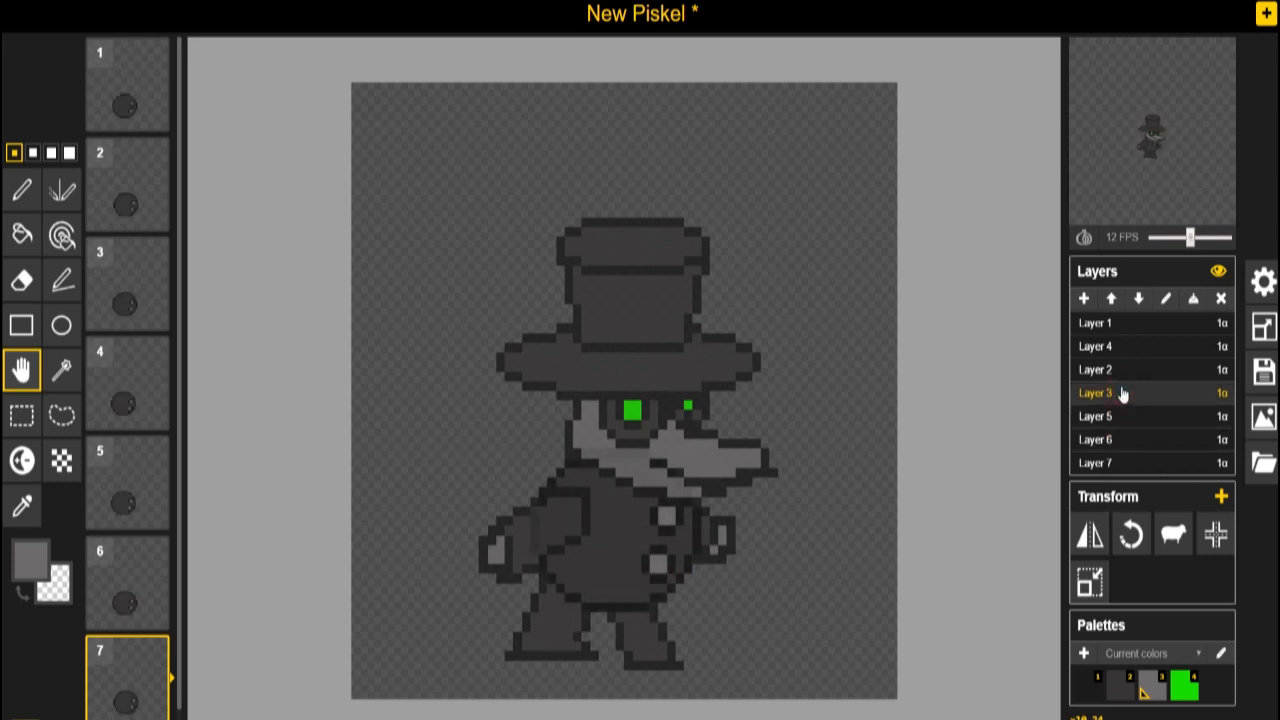
pyautogui.click(118, 405)
pyautogui.moveTo(593, 582)
pyautogui.mouseDown()
pyautogui.moveTo(585, 590)
pyautogui.moveTo(600, 557)
pyautogui.moveTo(593, 565)
pyautogui.mouseUp()
pyautogui.click(132, 285)
pyautogui.click(113, 500)
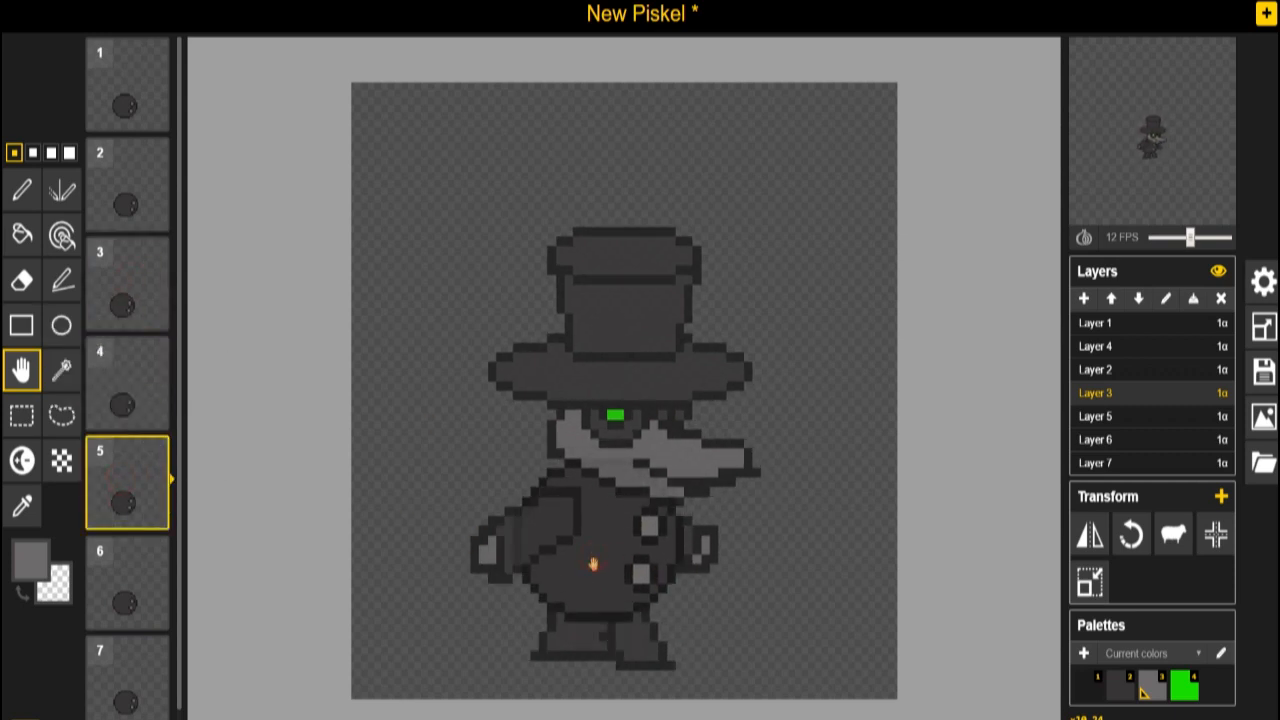
pyautogui.click(125, 382)
pyautogui.moveTo(570, 546); pyautogui.dragTo(573, 538)
pyautogui.hotkey('ctrl', 'z')
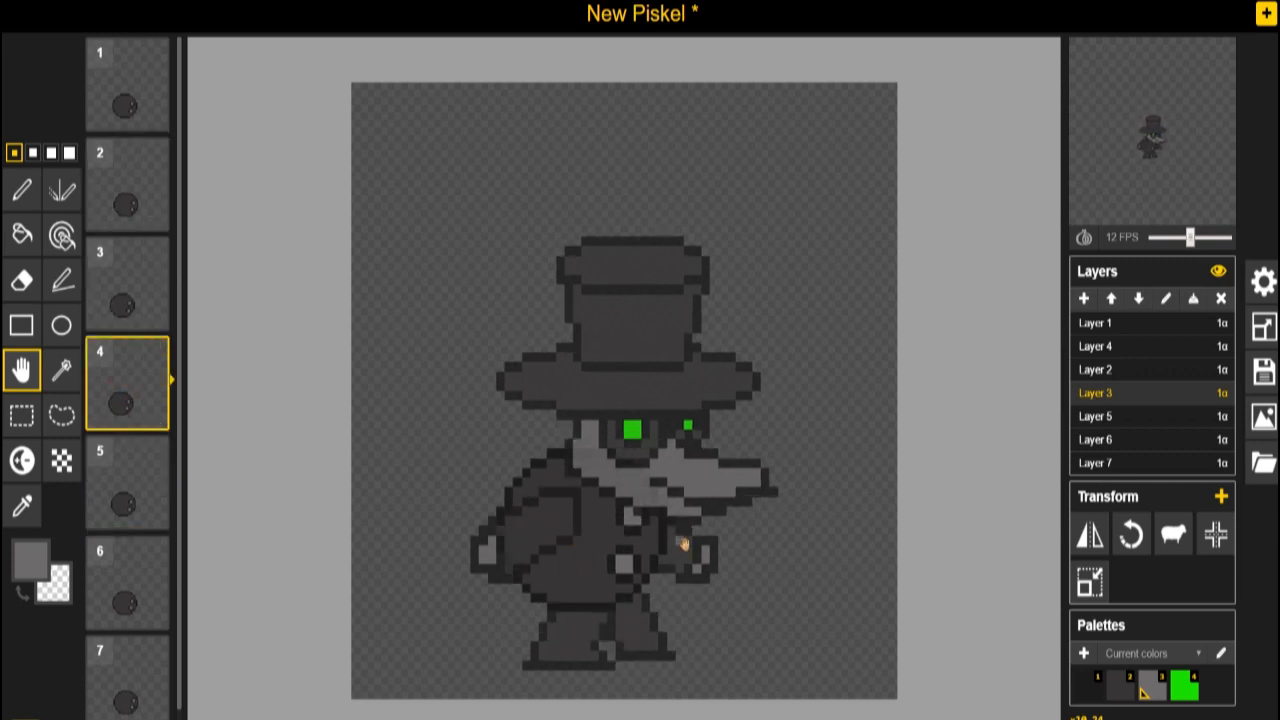
# Step: On Layer 4, nudge the left arm left-up in frames 1 and 2, left in 3, two pixels right in 5, and a pixel right-up in 6
pyautogui.click(1136, 372)
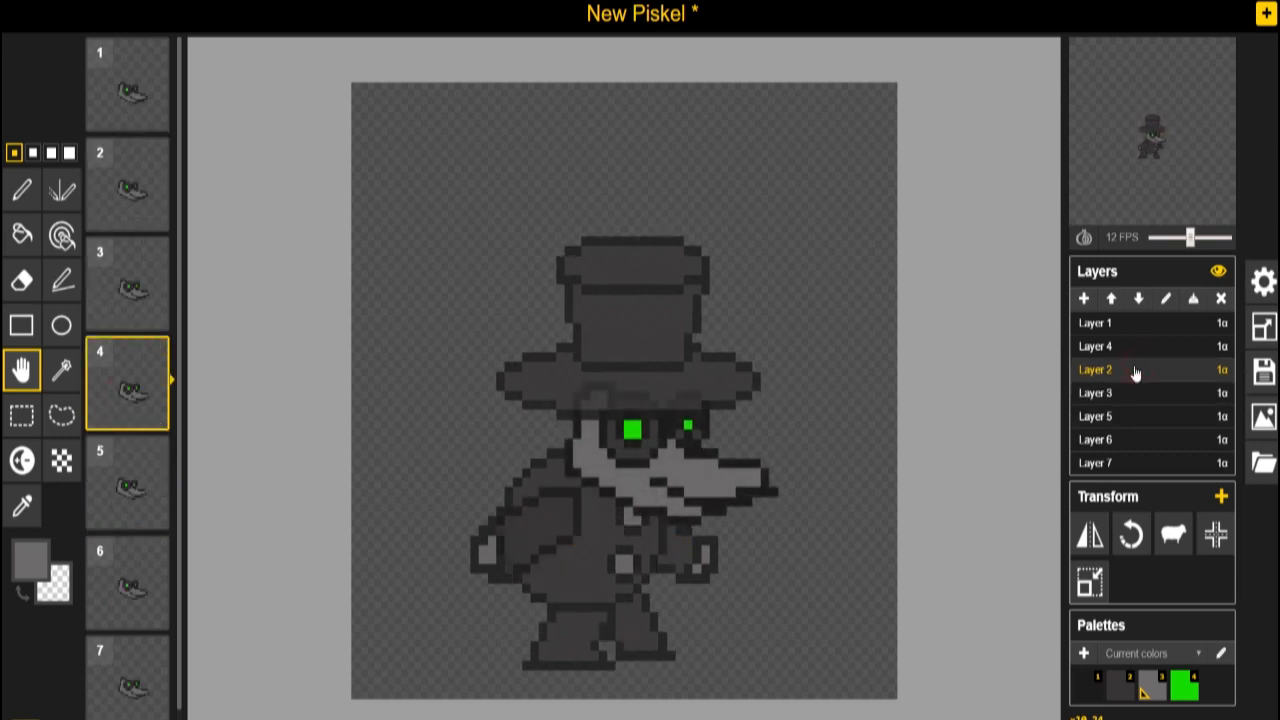
pyautogui.click(1145, 349)
pyautogui.click(114, 90)
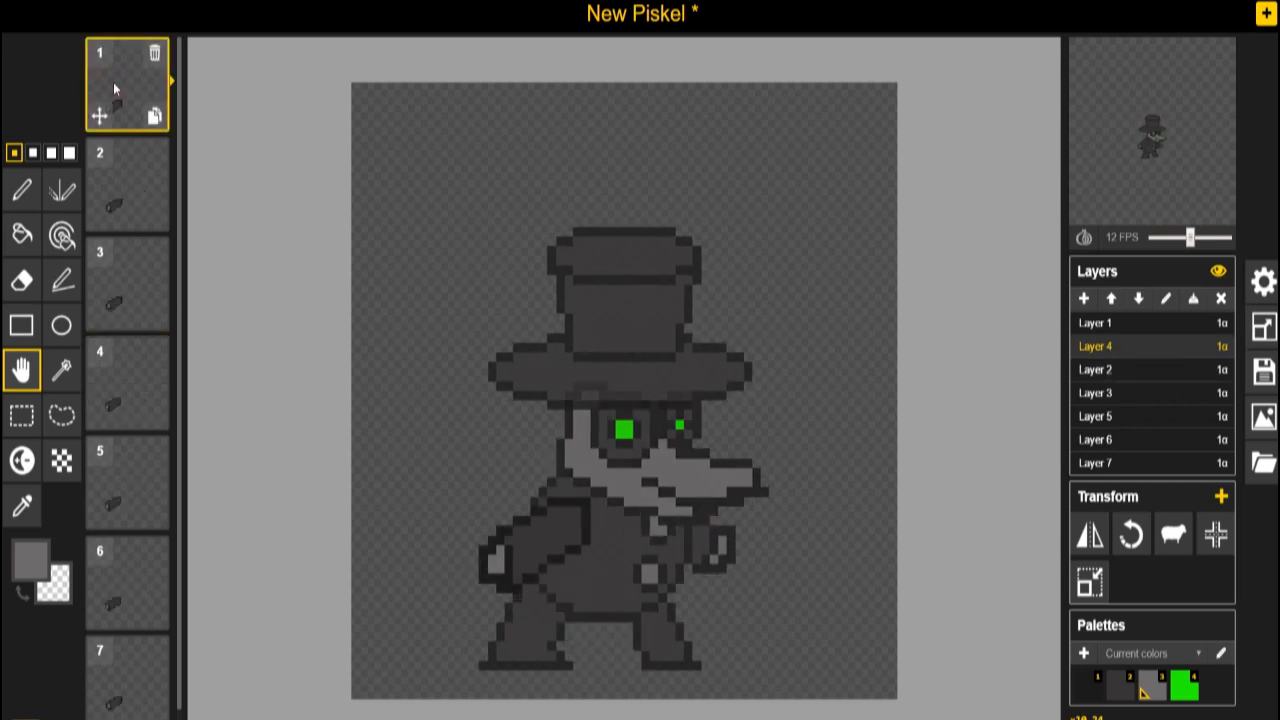
pyautogui.moveTo(550, 542)
pyautogui.mouseDown()
pyautogui.moveTo(527, 515)
pyautogui.moveTo(528, 534)
pyautogui.moveTo(508, 540)
pyautogui.moveTo(558, 524)
pyautogui.mouseUp()
pyautogui.click(138, 188)
pyautogui.click(122, 284)
pyautogui.click(134, 398)
pyautogui.click(136, 481)
pyautogui.click(114, 586)
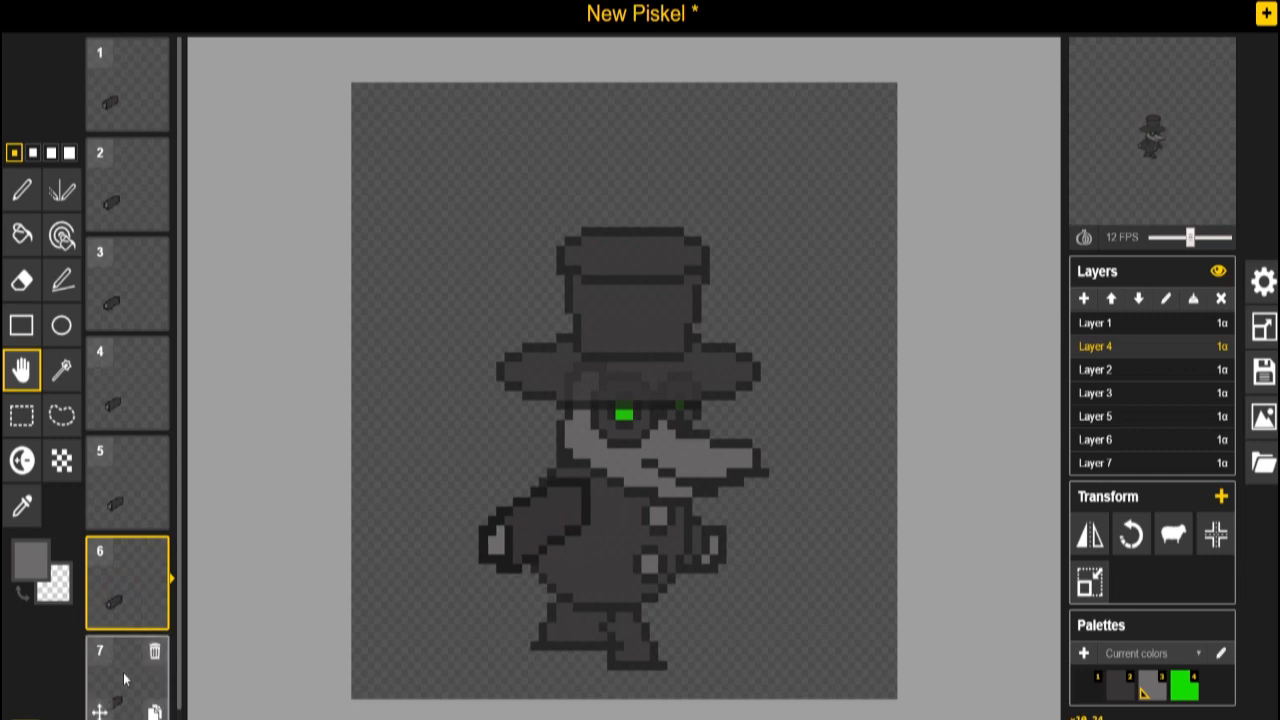
# Step: On Layer 1, nudge the hat right-down in frames 1 and 2, slightly right-up in 3, left-up in 4, and a pixel up in 5
pyautogui.click(1137, 371)
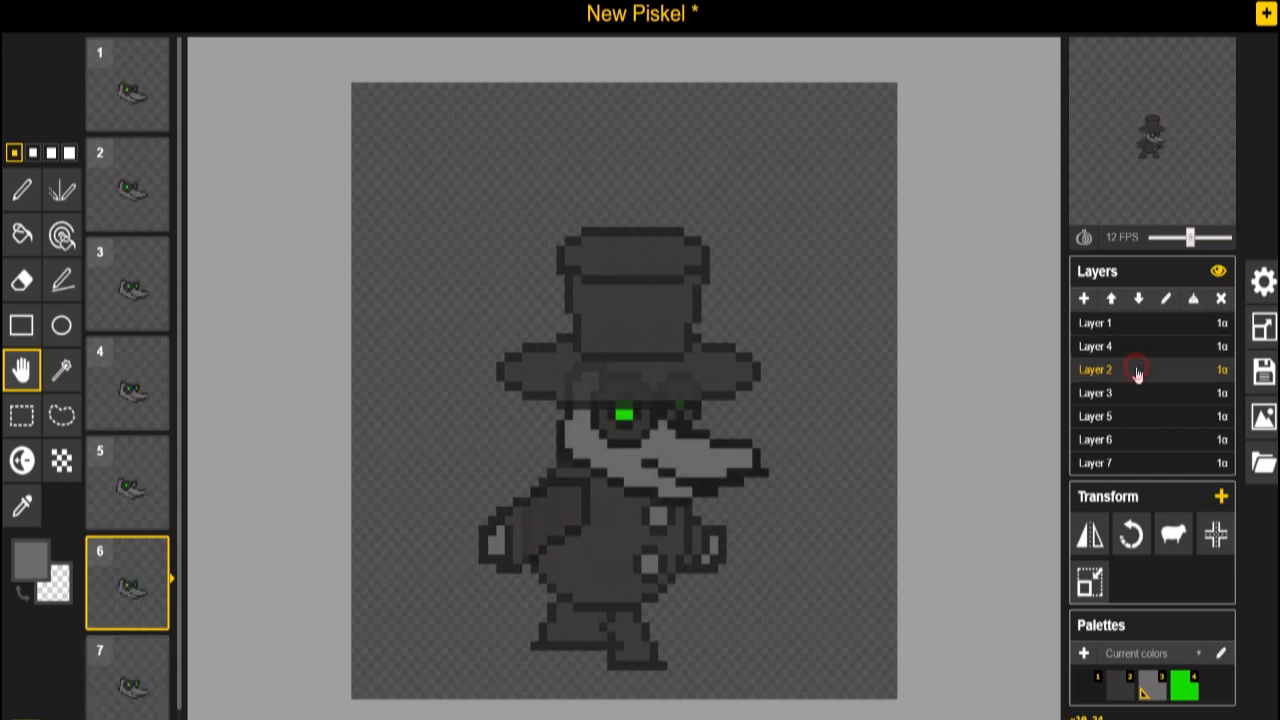
pyautogui.click(1117, 330)
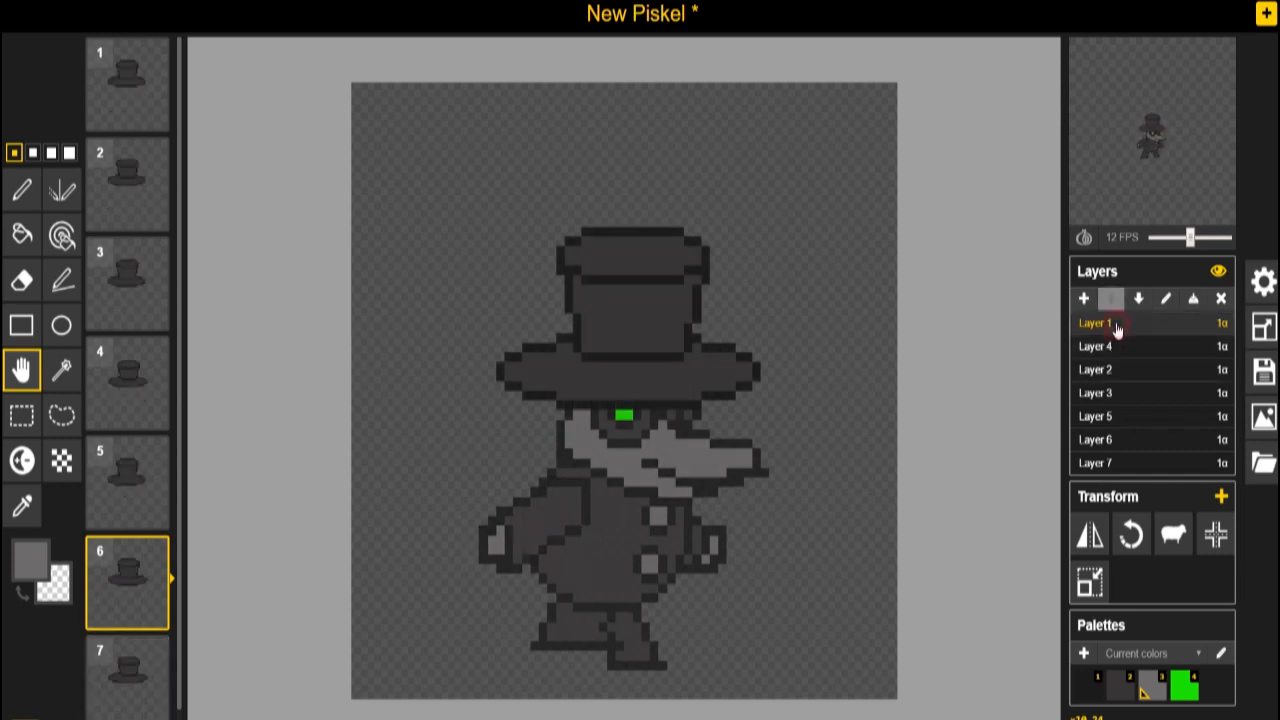
pyautogui.click(126, 81)
pyautogui.moveTo(622, 348); pyautogui.dragTo(598, 375)
pyautogui.click(128, 188)
pyautogui.click(143, 286)
pyautogui.click(118, 382)
pyautogui.click(116, 497)
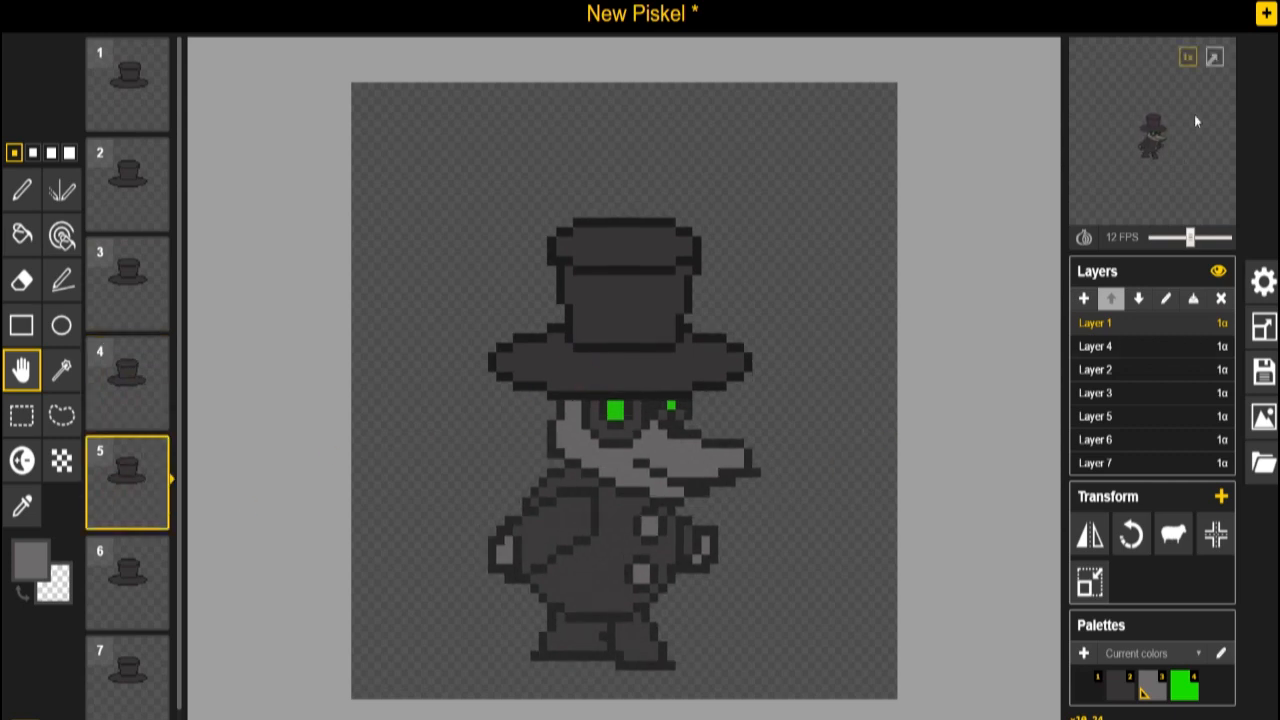
# Step: Preview the animation in the enlarged preview window and slow its playback to 6 FPS
pyautogui.click(1214, 57)
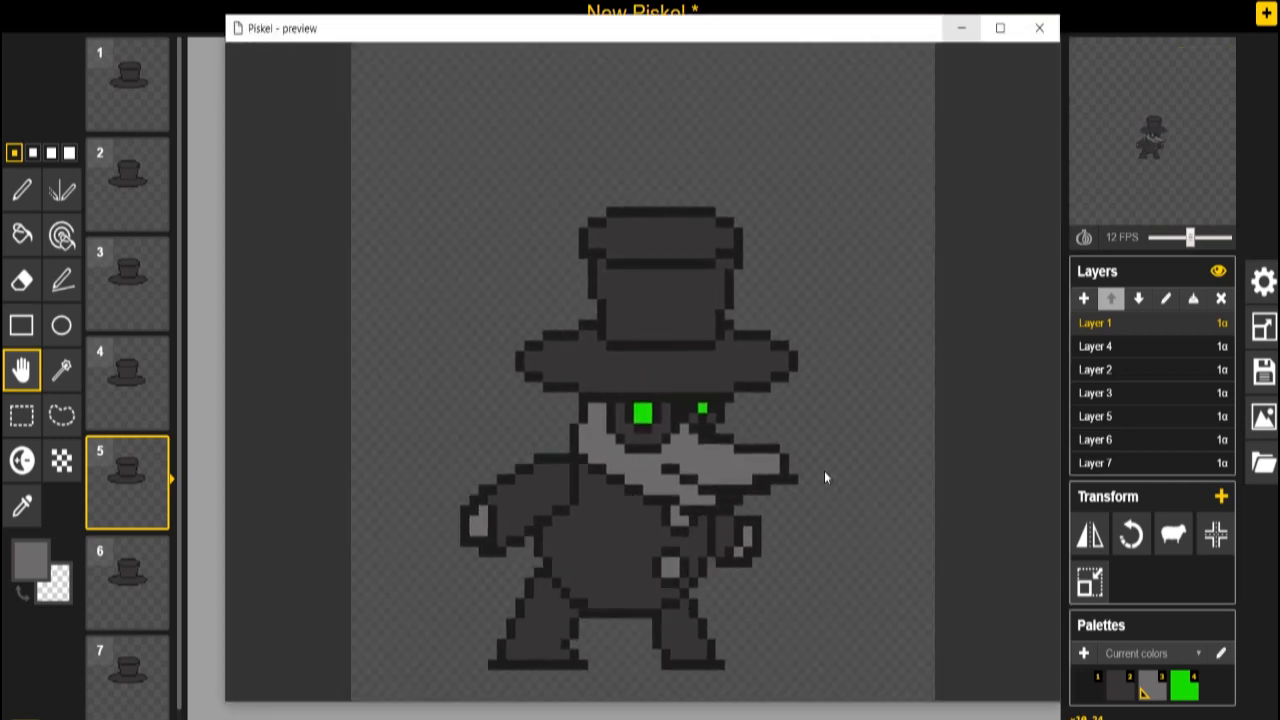
pyautogui.moveTo(1190, 238); pyautogui.dragTo(1178, 238)
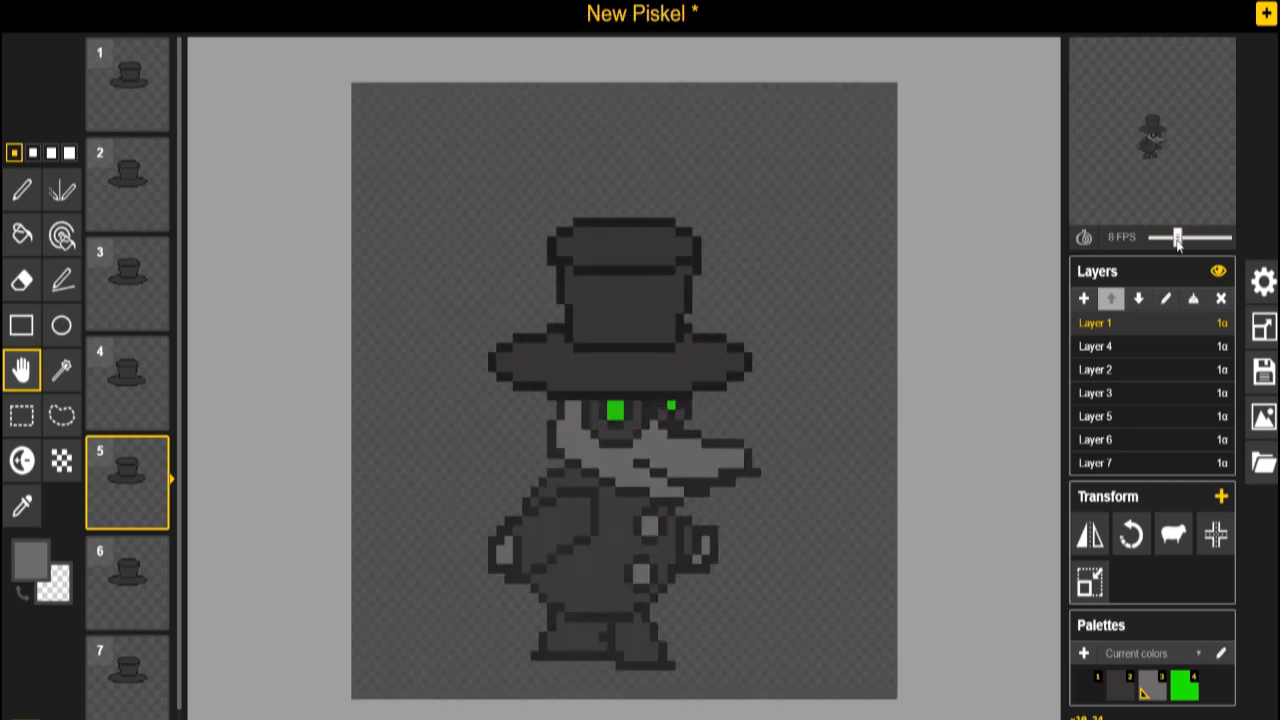
pyautogui.click(1214, 57)
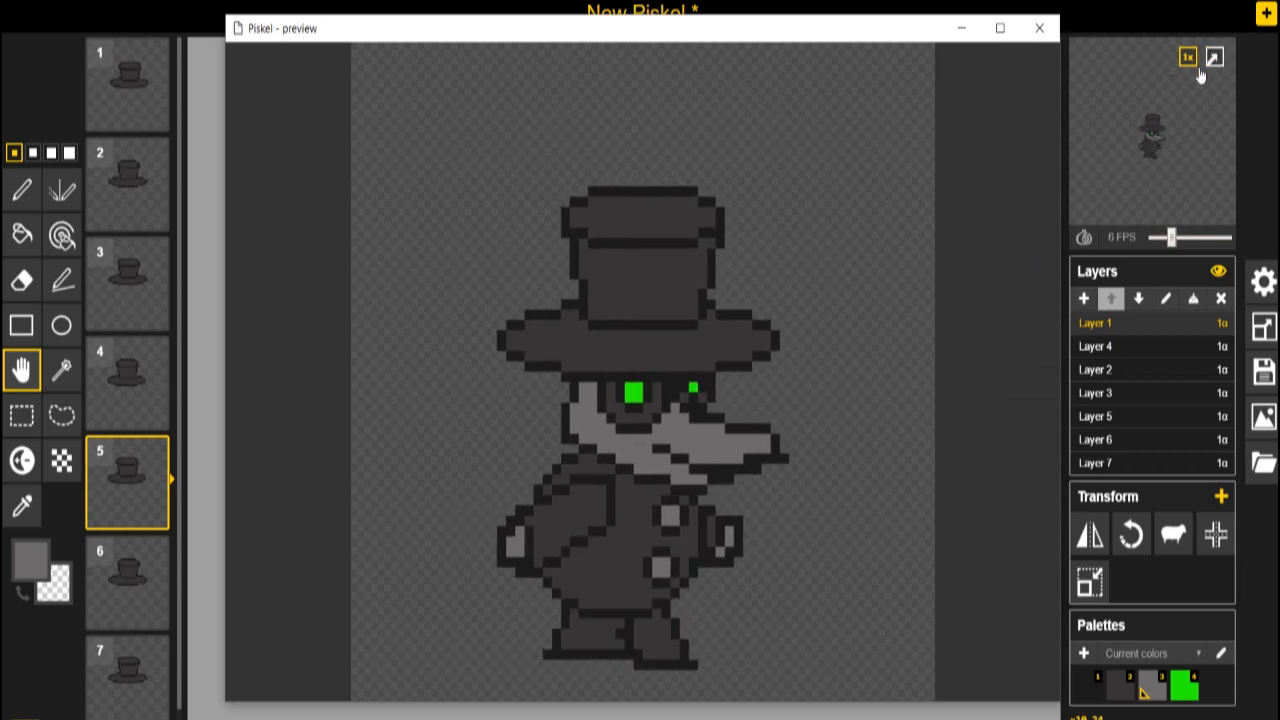
pyautogui.click(1045, 30)
# Step: Add a new layer beneath all the others, fill it with the current grey, and clone it to every frame
pyautogui.click(1137, 460)
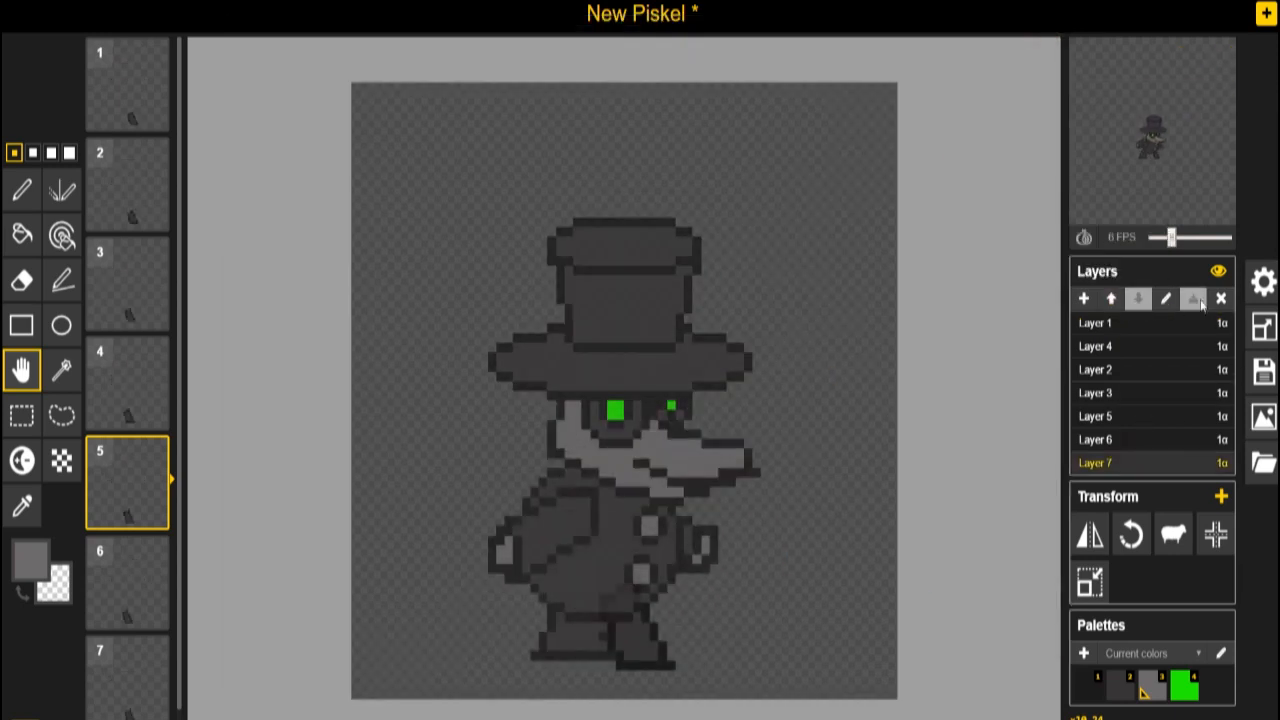
pyautogui.click(1083, 298)
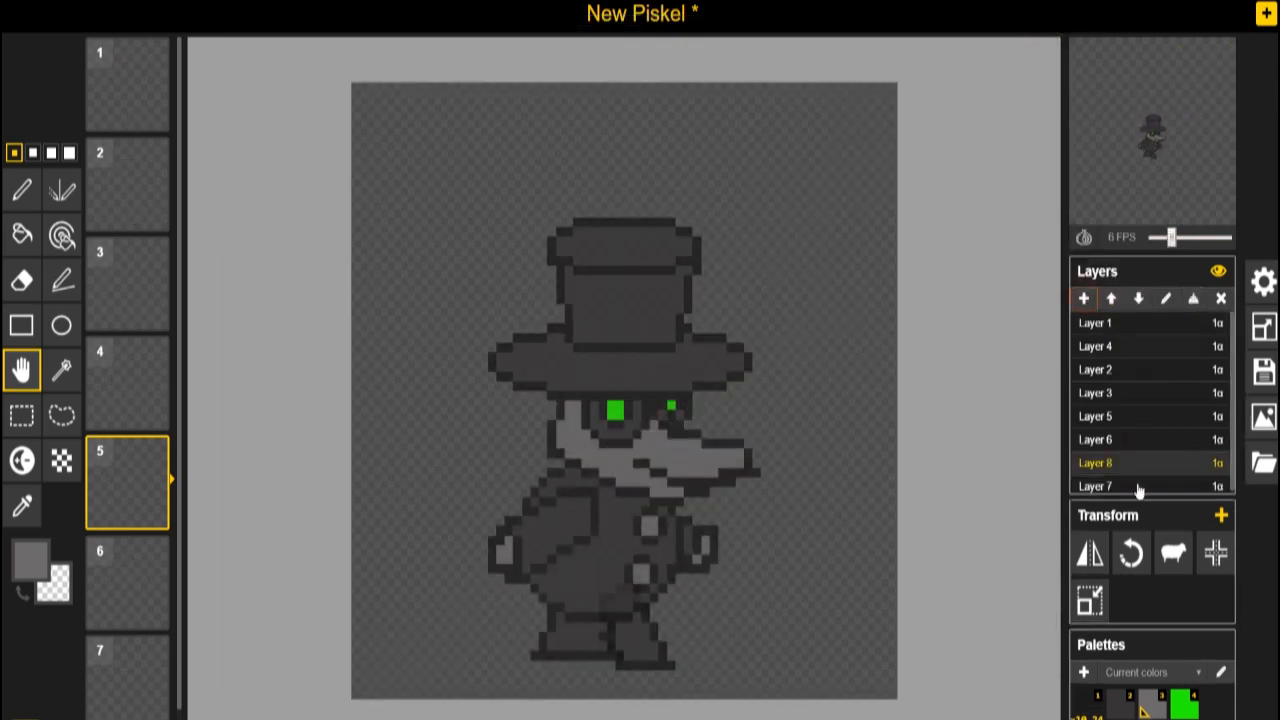
pyautogui.click(1138, 298)
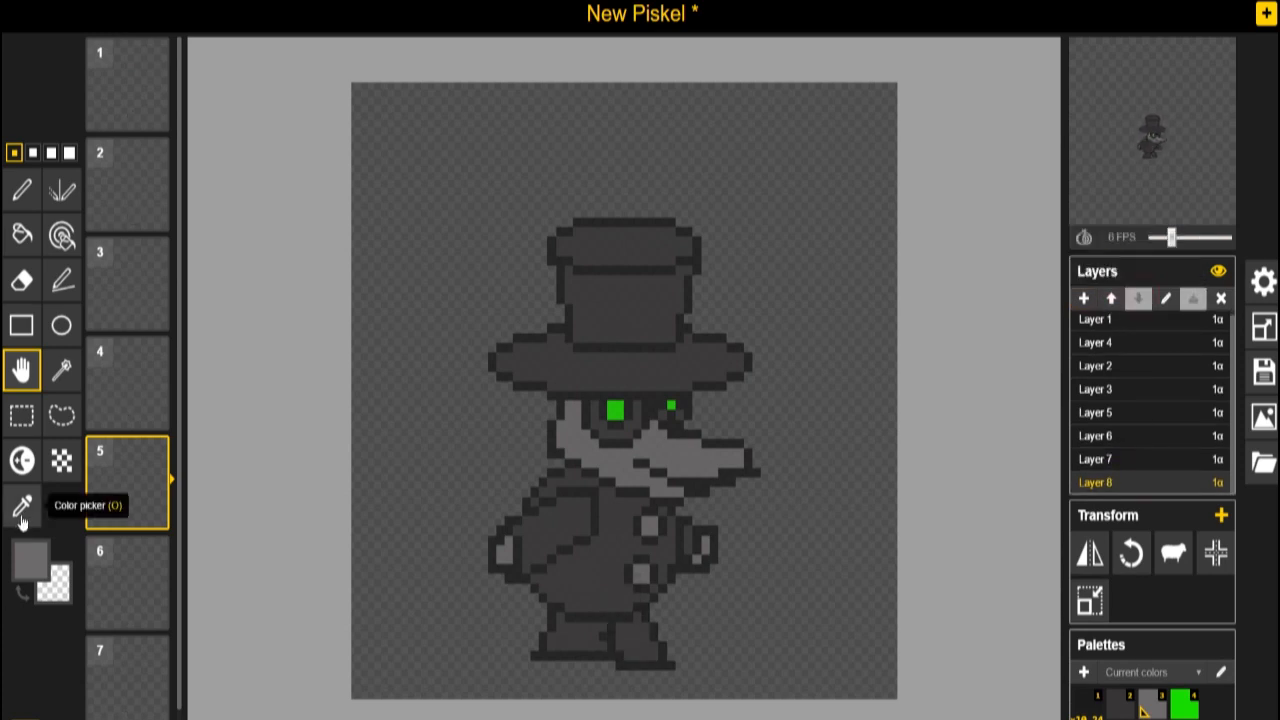
pyautogui.click(22, 234)
pyautogui.click(452, 438)
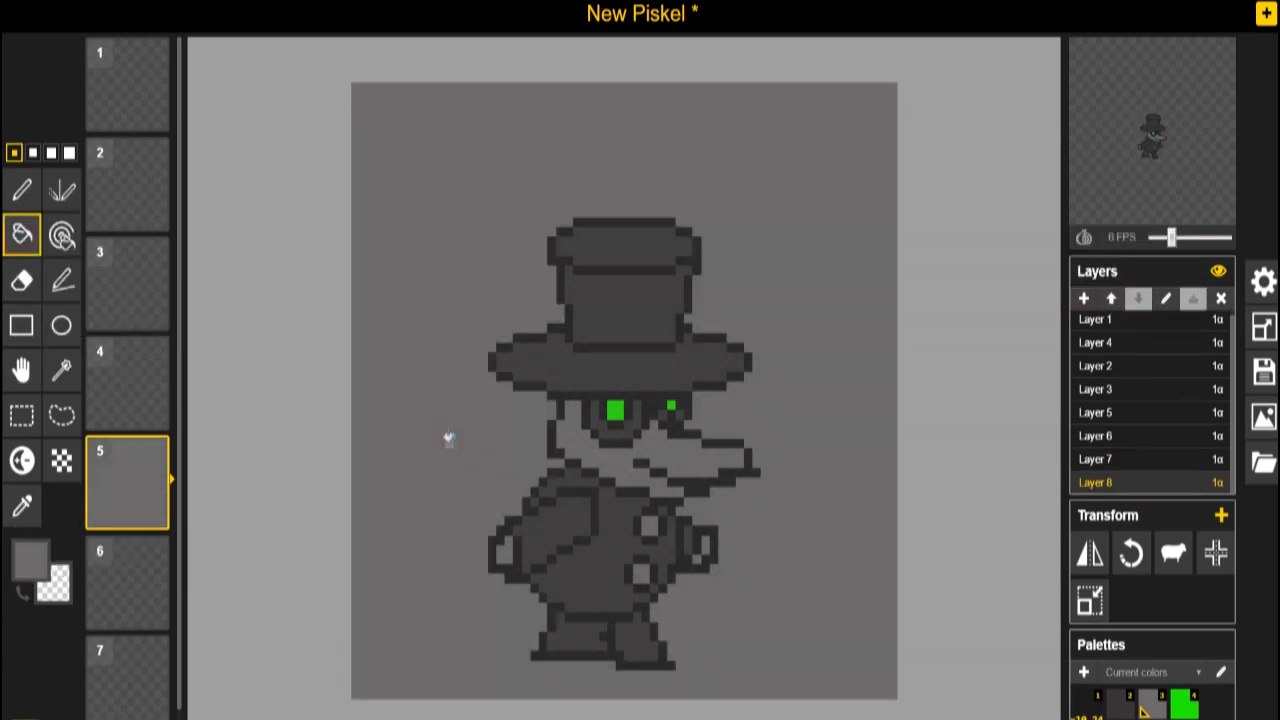
pyautogui.click(1176, 550)
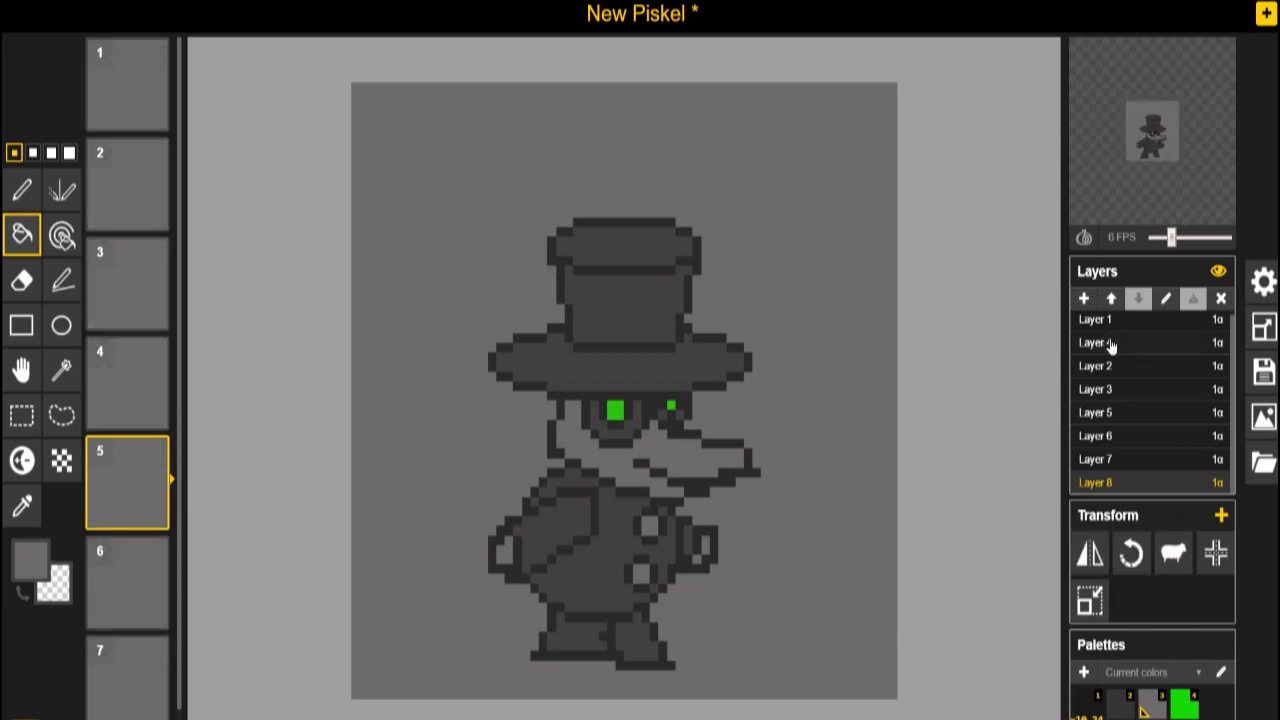
# Step: Draw a near-black rectangle outline across the full width of the grey background under the character's feet in frame 5
pyautogui.click(22, 325)
pyautogui.click(30, 562)
pyautogui.click(58, 418)
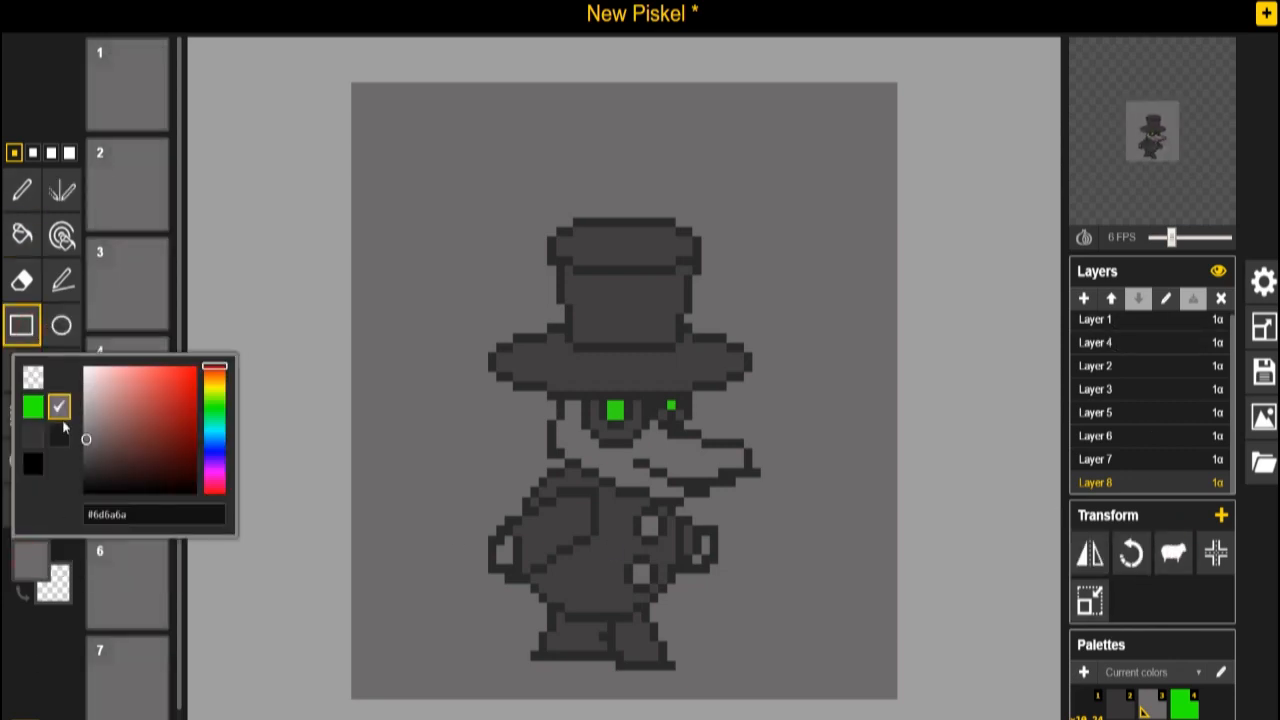
pyautogui.moveTo(342, 662); pyautogui.dragTo(925, 686)
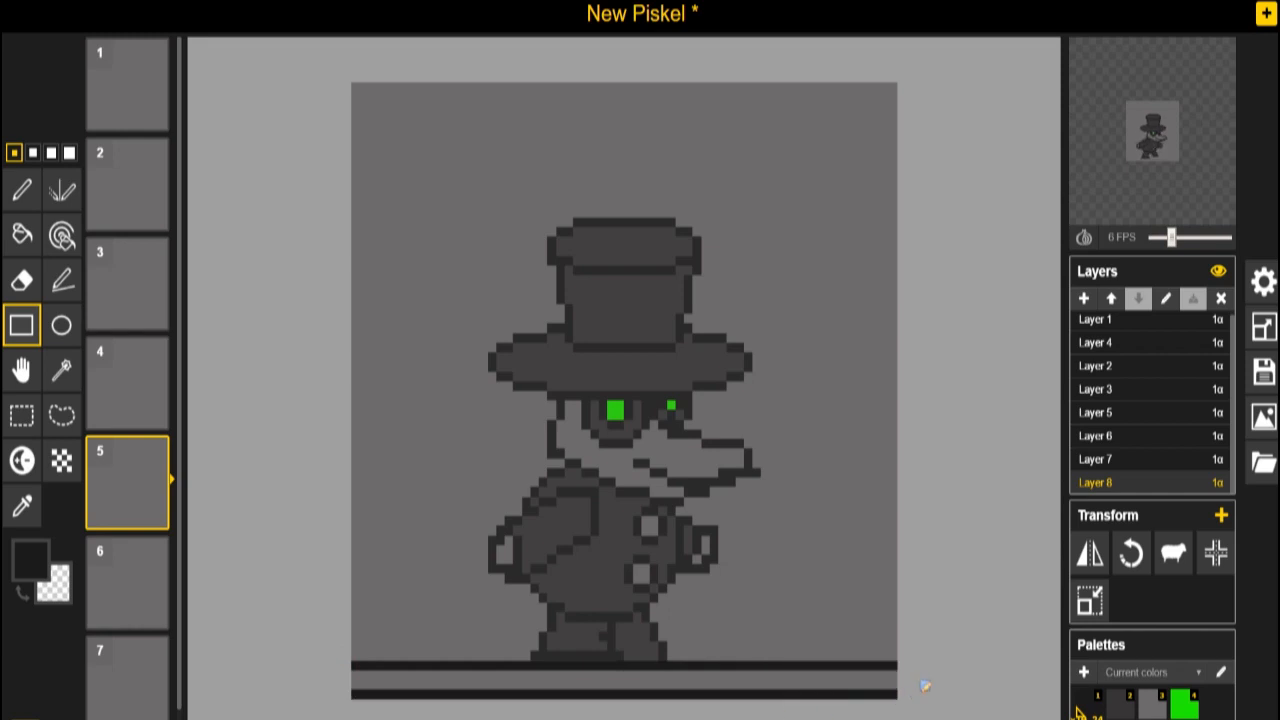
# Step: Fill the outlined ground strip under the character's feet with the same near-black in frame 5
pyautogui.click(22, 234)
pyautogui.click(460, 677)
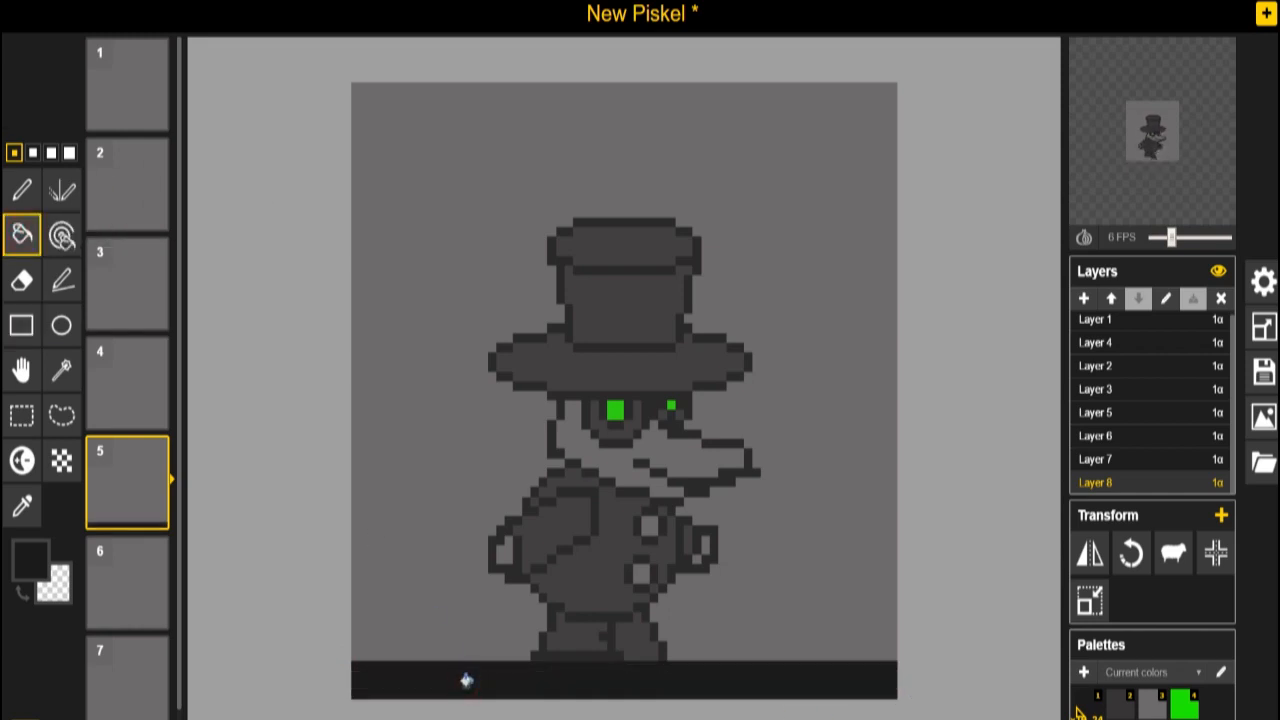
# Step: Dither cloud bands across the upper sky with dark grey #373535 over the background grey, using the largest brush size
pyautogui.click(22, 593)
pyautogui.click(33, 566)
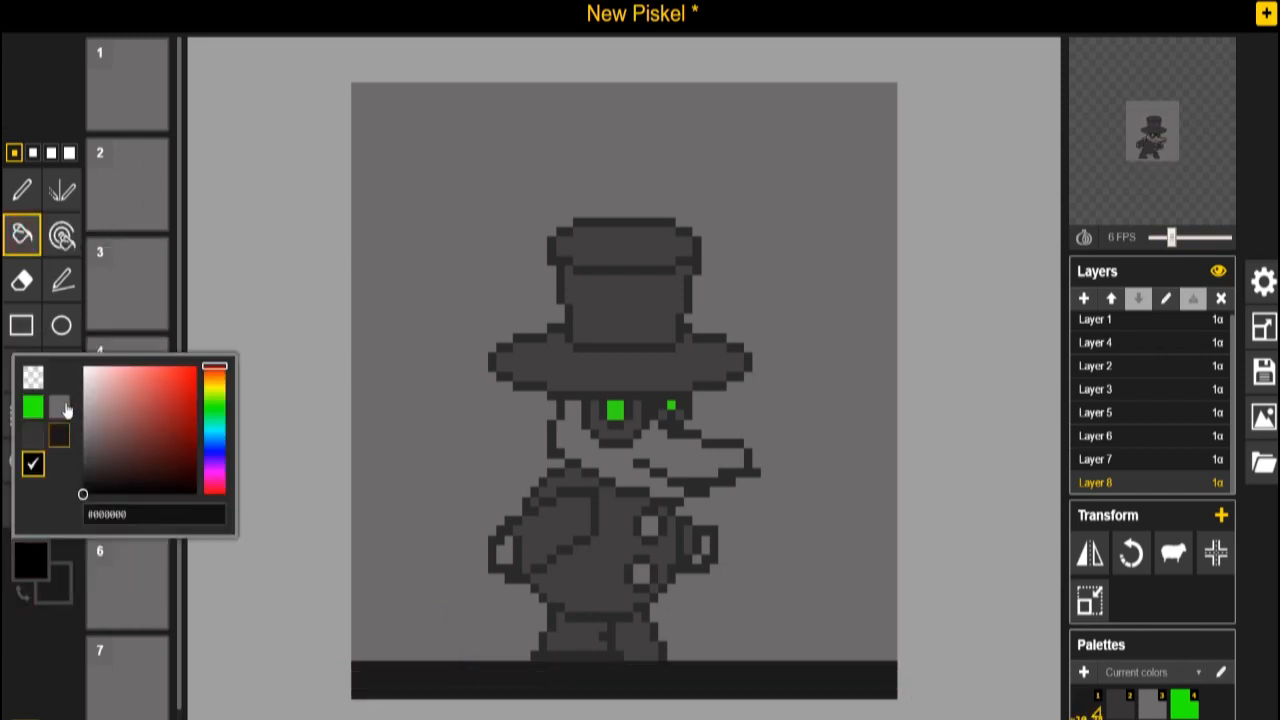
pyautogui.click(62, 410)
pyautogui.click(22, 593)
pyautogui.click(30, 563)
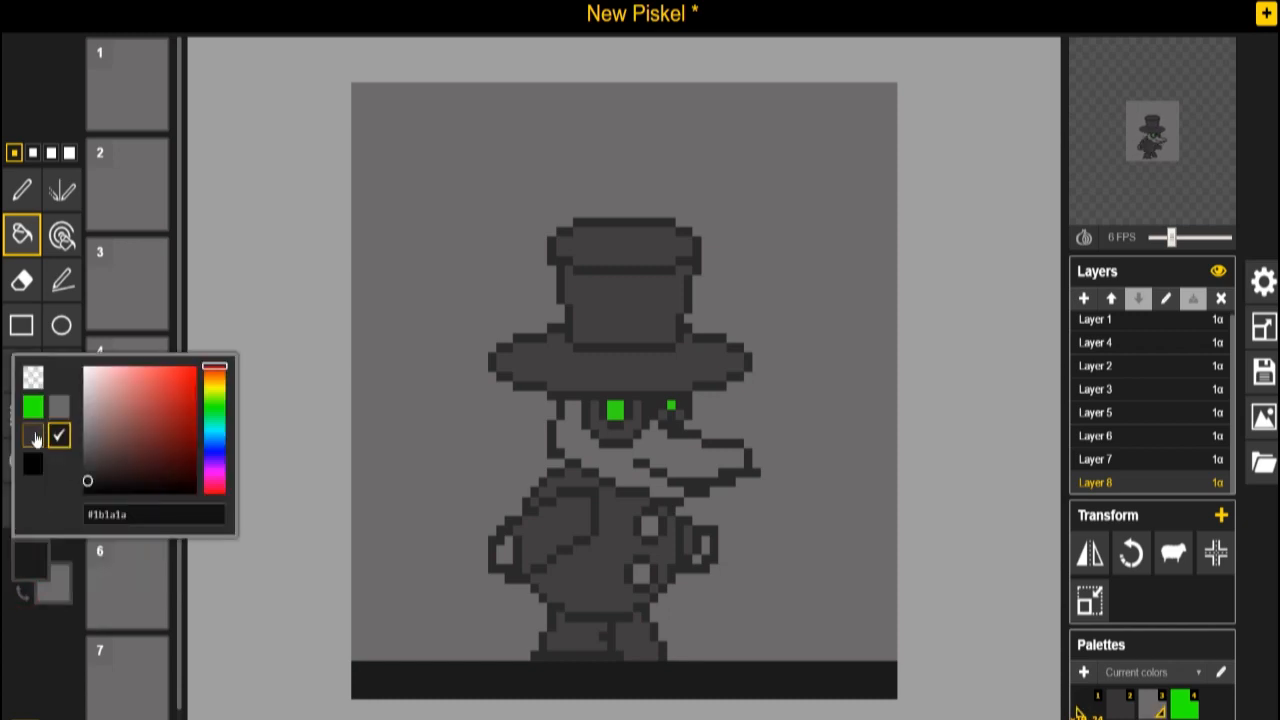
pyautogui.click(35, 440)
pyautogui.click(62, 460)
pyautogui.click(69, 152)
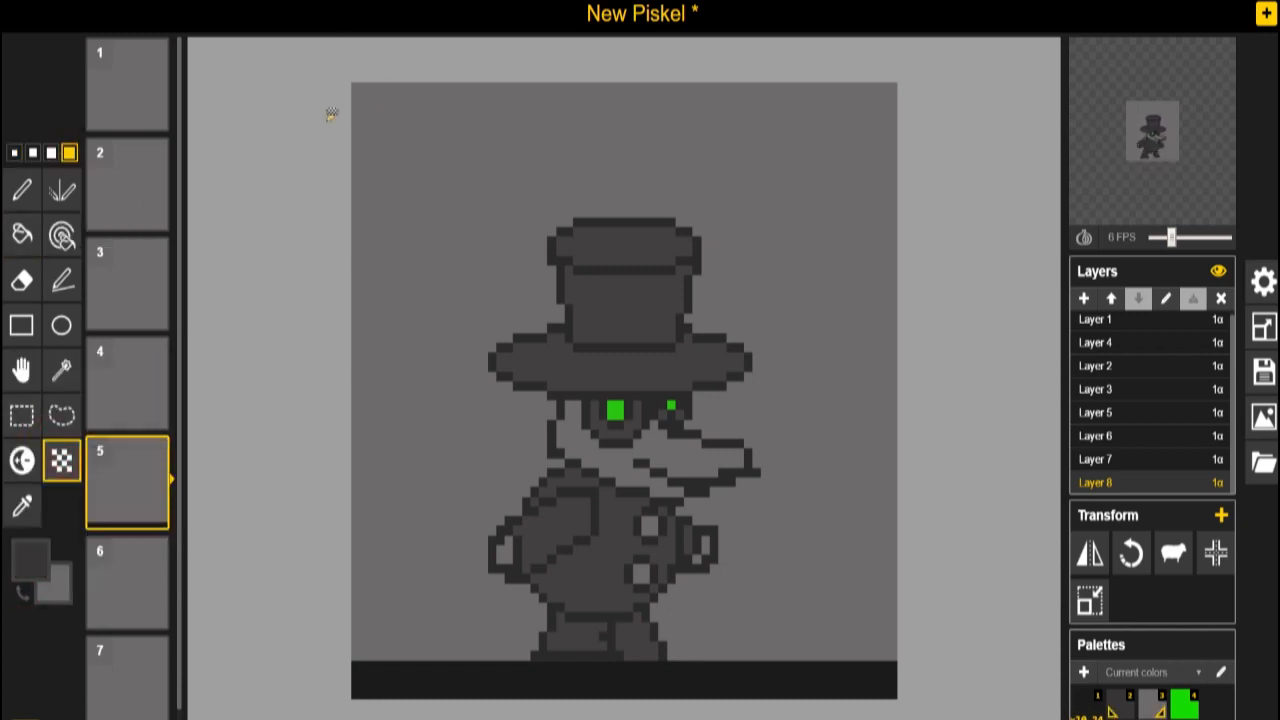
pyautogui.moveTo(350, 106)
pyautogui.mouseDown()
pyautogui.moveTo(882, 112)
pyautogui.moveTo(858, 160)
pyautogui.moveTo(405, 154)
pyautogui.moveTo(518, 204)
pyautogui.moveTo(857, 208)
pyautogui.moveTo(795, 261)
pyautogui.moveTo(401, 260)
pyautogui.moveTo(395, 314)
pyautogui.moveTo(755, 323)
pyautogui.moveTo(933, 419)
pyautogui.moveTo(534, 412)
pyautogui.moveTo(301, 372)
pyautogui.moveTo(349, 82)
pyautogui.moveTo(836, 92)
pyautogui.moveTo(911, 125)
pyautogui.moveTo(488, 142)
pyautogui.moveTo(243, 176)
pyautogui.moveTo(769, 242)
pyautogui.moveTo(905, 295)
pyautogui.moveTo(566, 204)
pyautogui.mouseUp()
# Step: Paint solid #373535 cloud patches over the top of the dithered sky and clone the background layer to every frame
pyautogui.click(28, 562)
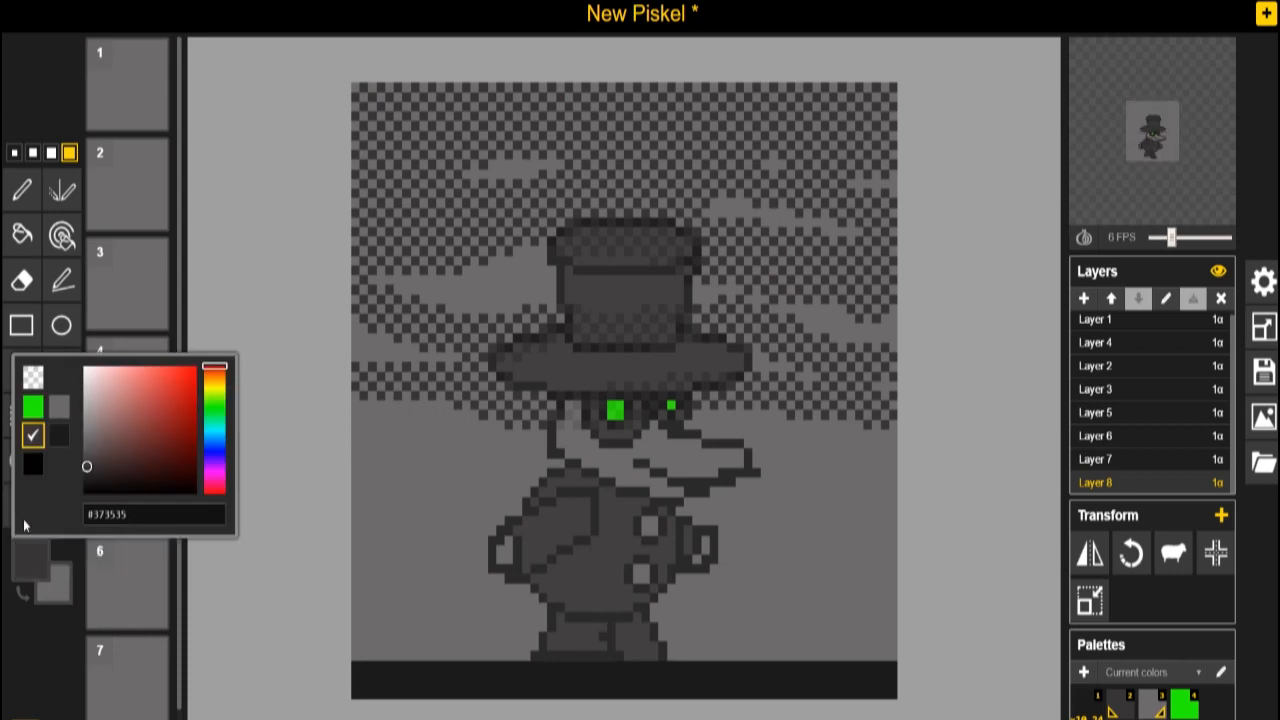
pyautogui.click(22, 190)
pyautogui.moveTo(350, 100)
pyautogui.mouseDown()
pyautogui.moveTo(667, 114)
pyautogui.moveTo(637, 158)
pyautogui.moveTo(670, 166)
pyautogui.moveTo(852, 94)
pyautogui.moveTo(789, 149)
pyautogui.mouseUp()
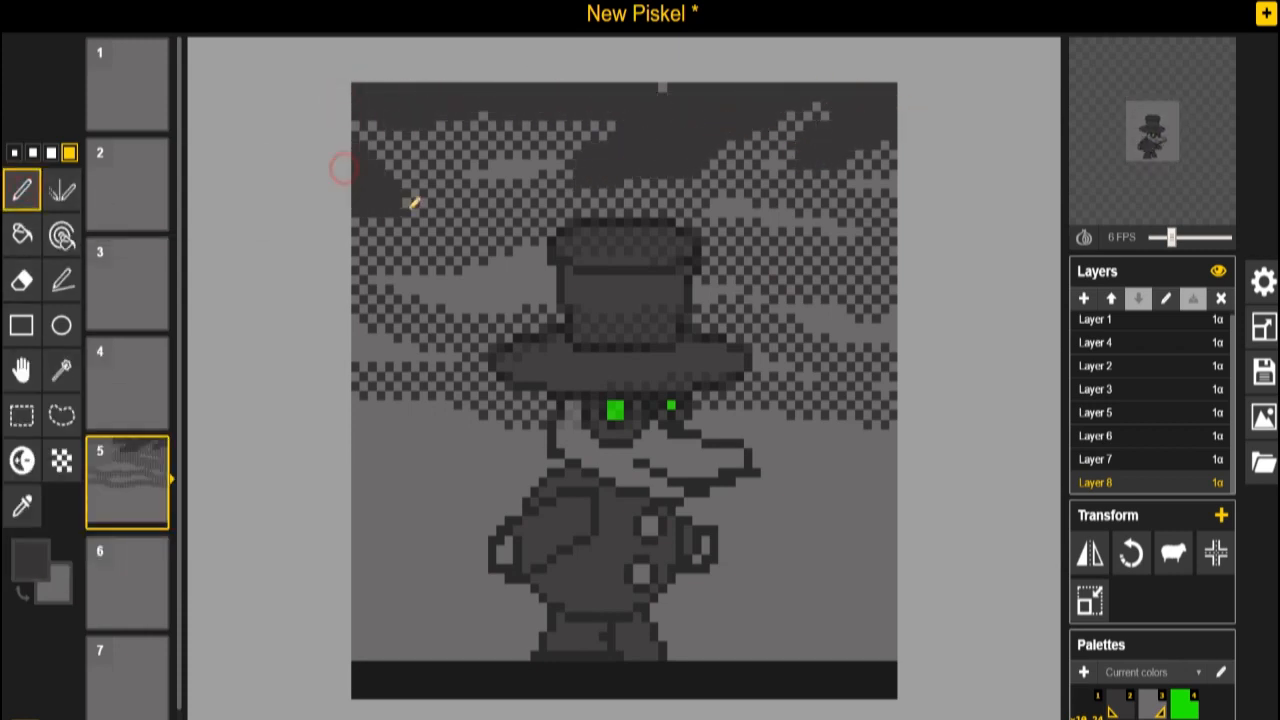
pyautogui.moveTo(414, 200); pyautogui.dragTo(332, 224)
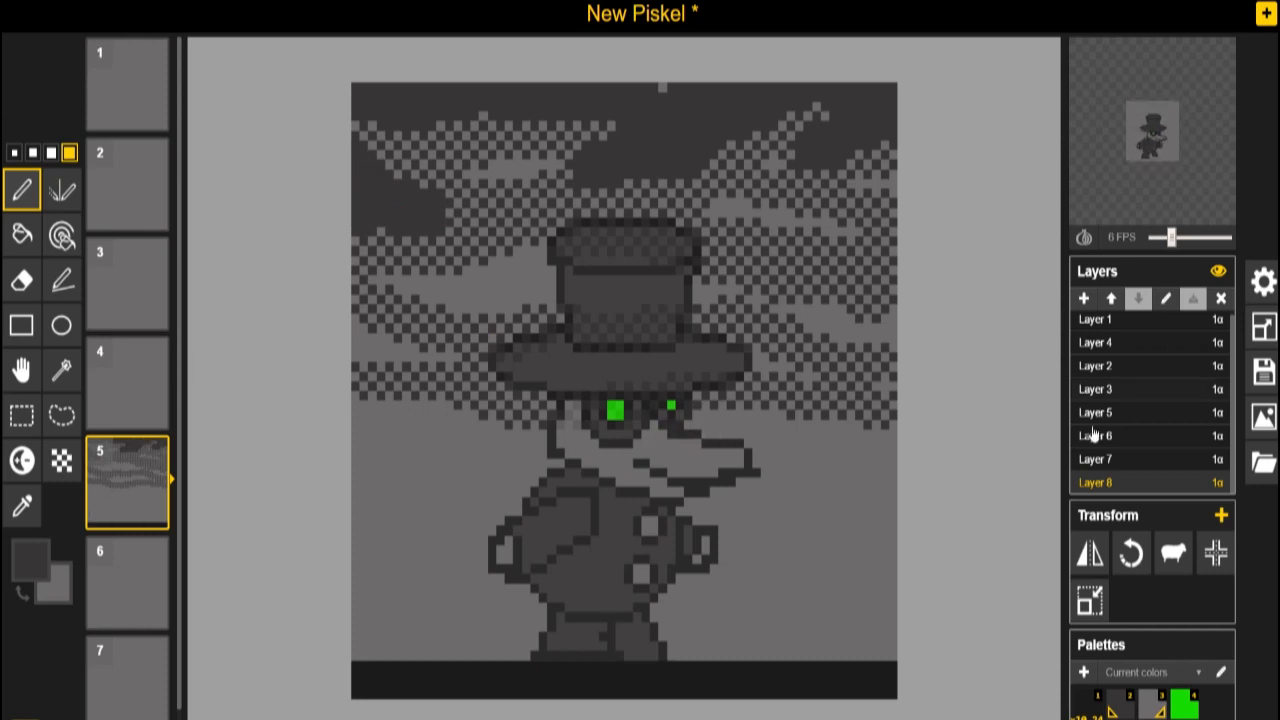
pyautogui.click(1173, 553)
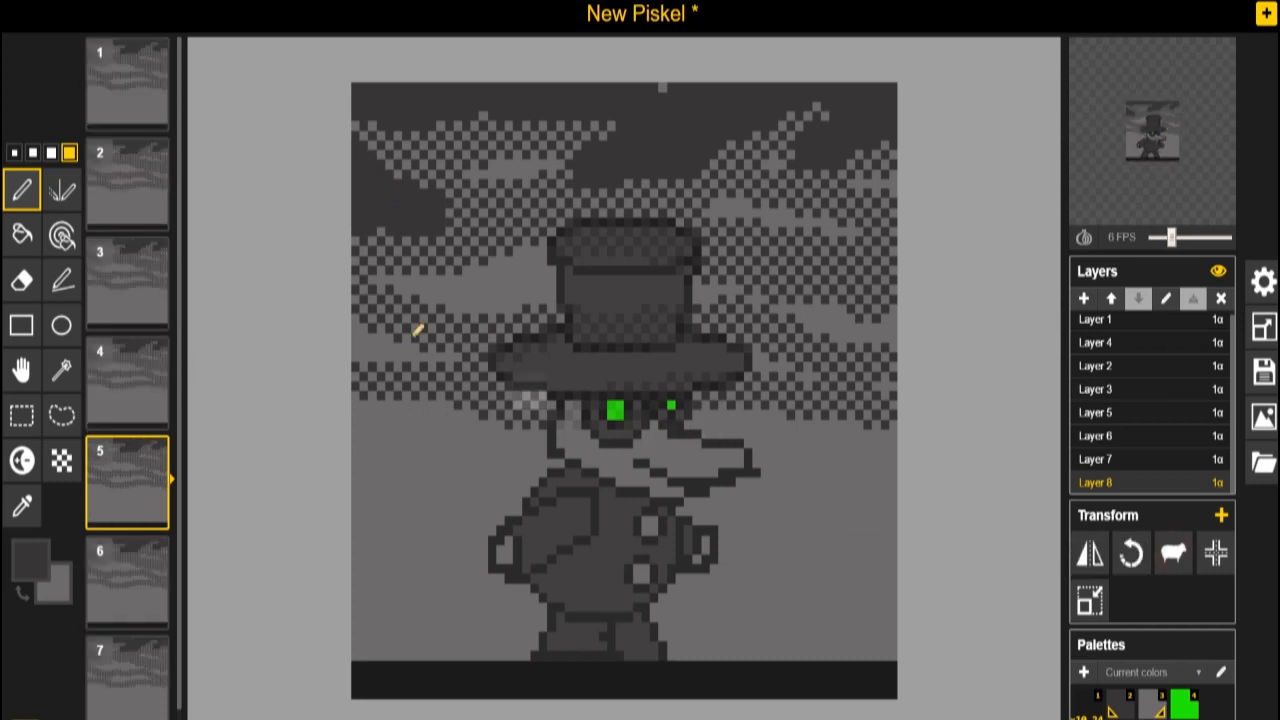
# Step: Add a new layer above the background, go to frame 1, and set a one-pixel pen with dark grey #313030
pyautogui.click(1084, 298)
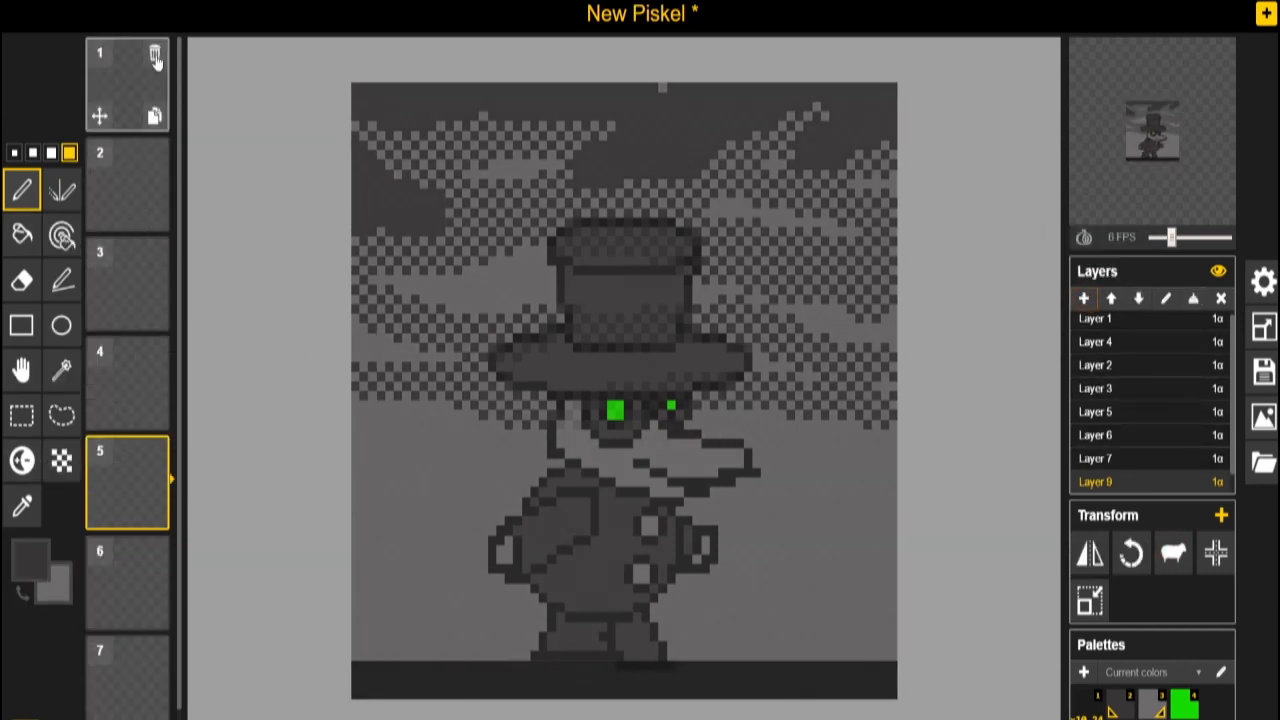
pyautogui.click(124, 63)
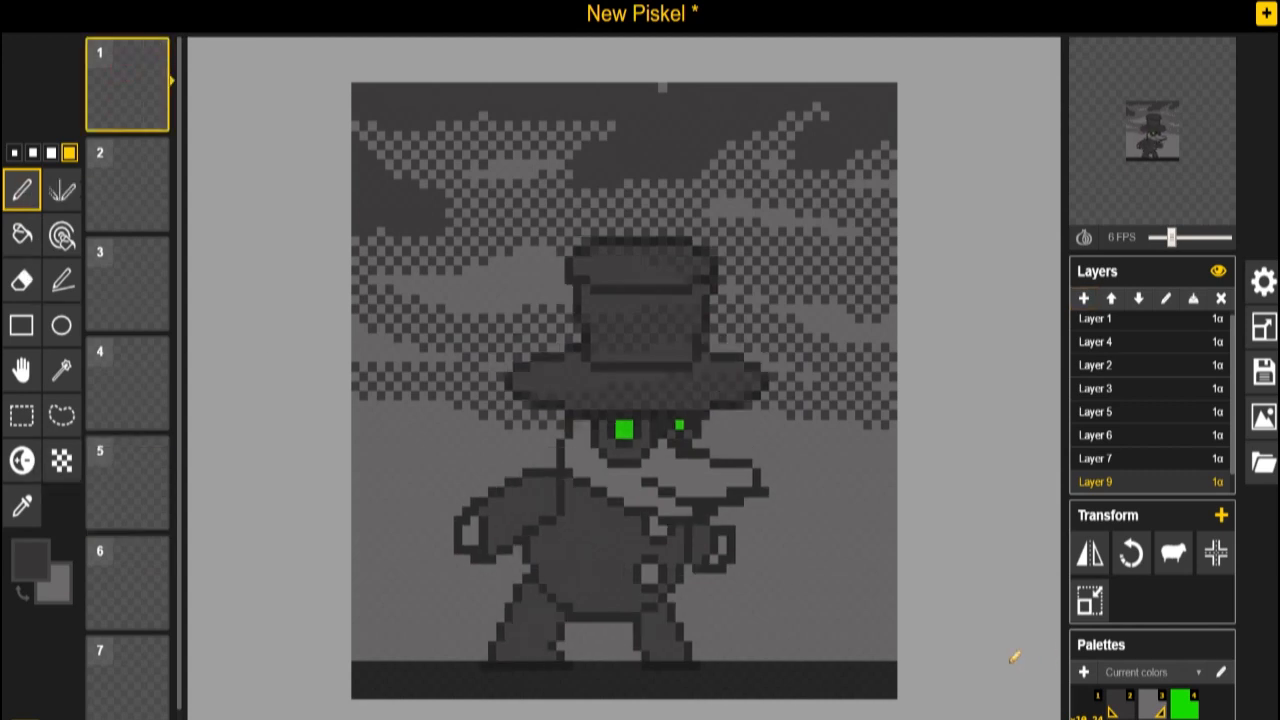
pyautogui.click(14, 152)
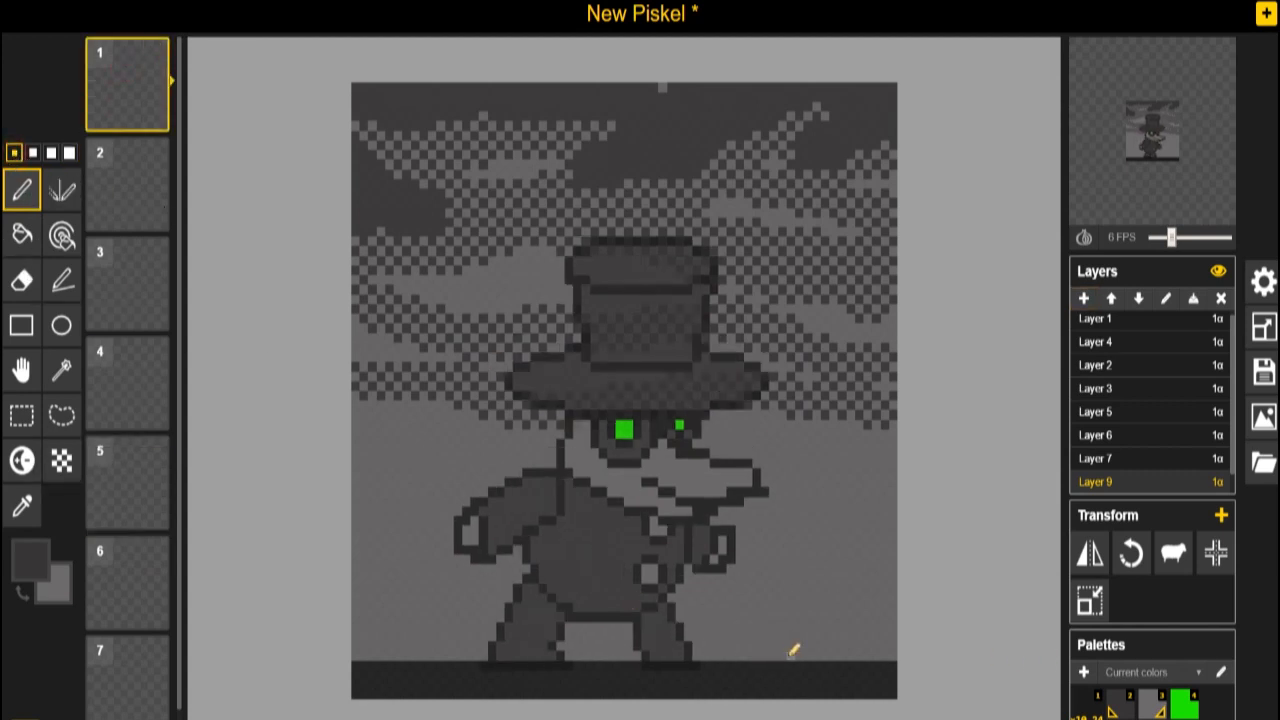
pyautogui.click(30, 562)
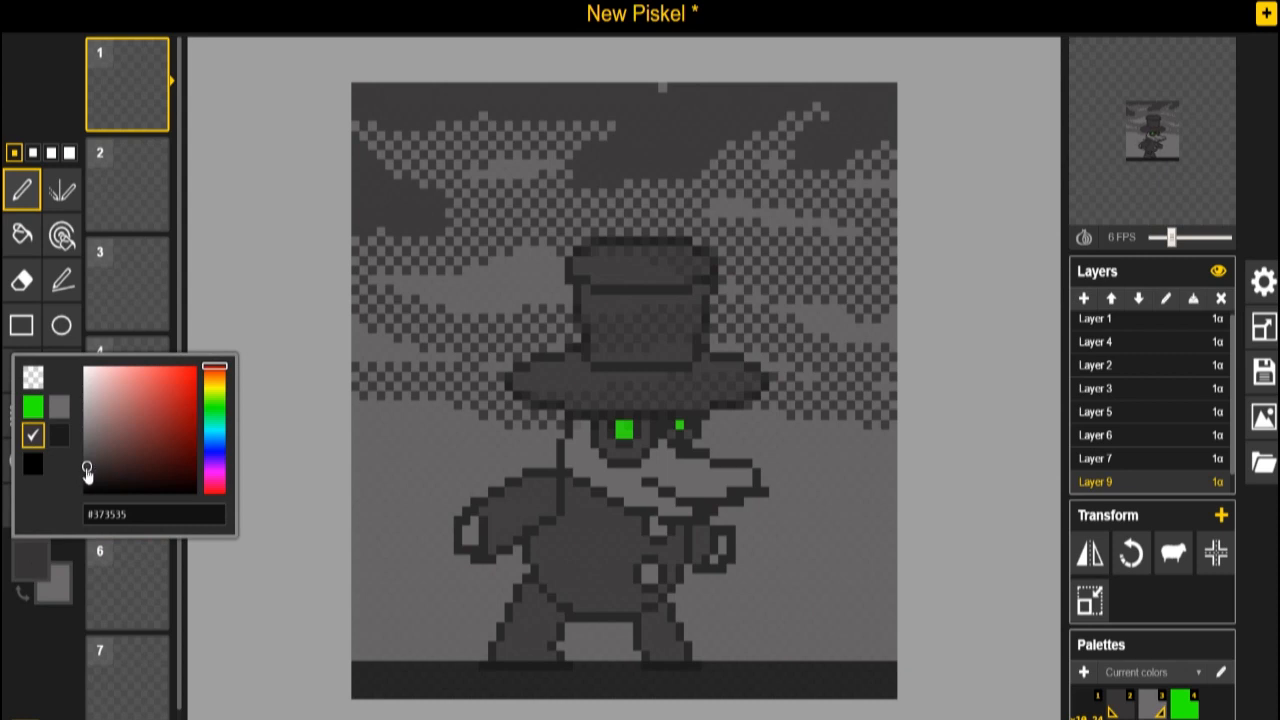
pyautogui.moveTo(87, 472); pyautogui.dragTo(87, 478)
pyautogui.moveTo(745, 649); pyautogui.dragTo(833, 538)
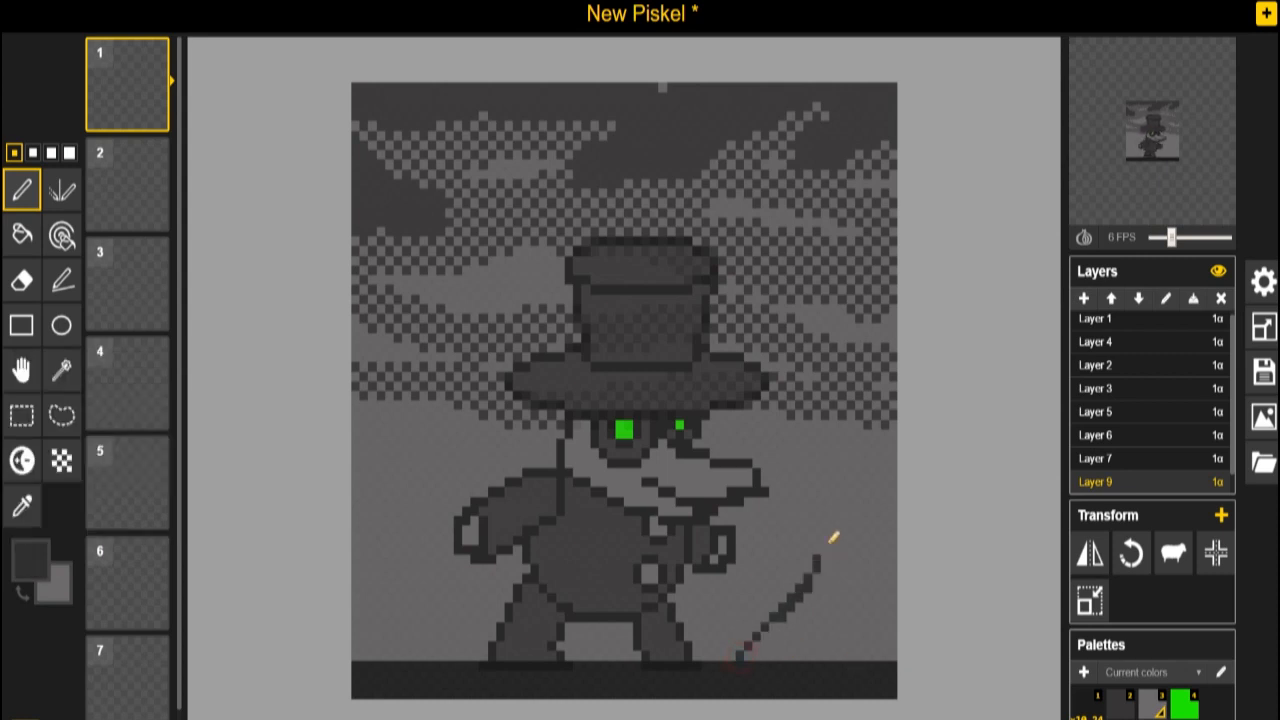
pyautogui.hotkey('ctrl', 'z')
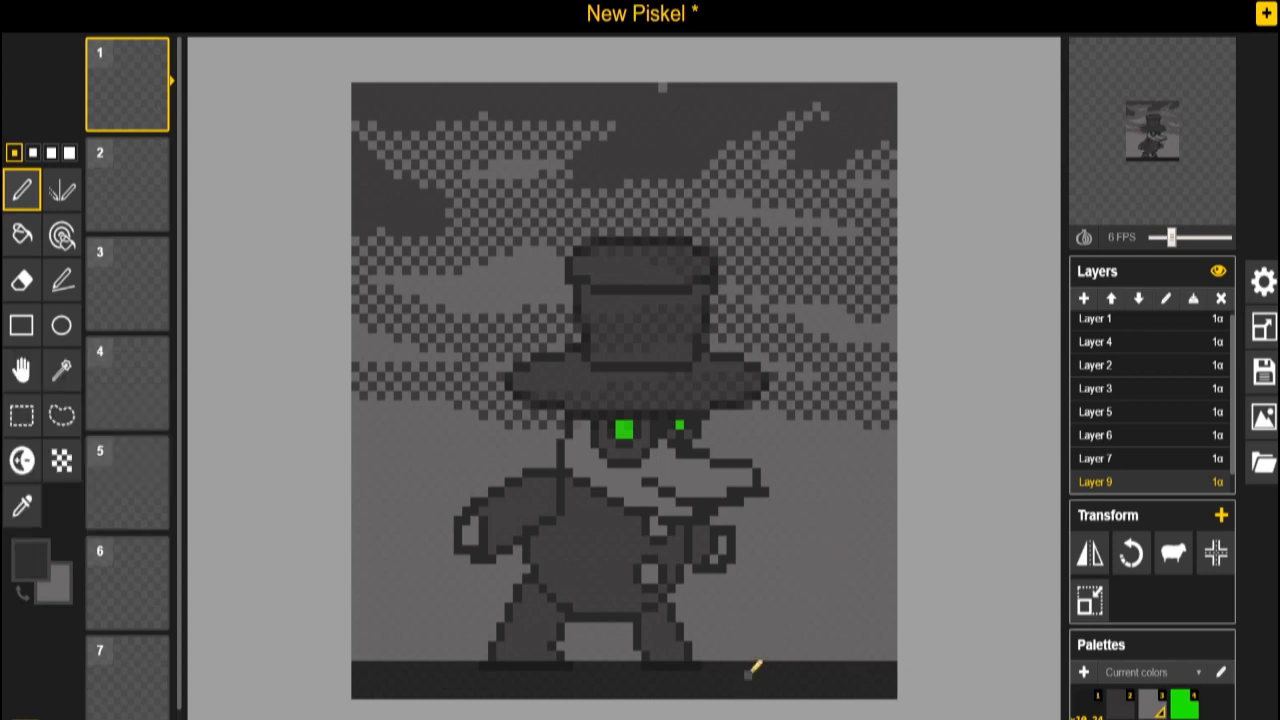
pyautogui.moveTo(756, 666)
pyautogui.mouseDown()
pyautogui.moveTo(833, 605)
pyautogui.moveTo(834, 494)
pyautogui.mouseUp()
pyautogui.hotkey('ctrl', 'z')
# Step: Sketch a bare tree beside the character in frame 1, with a curved trunk, roots on the ground and branches reaching above the hat
pyautogui.moveTo(722, 666)
pyautogui.mouseDown()
pyautogui.moveTo(806, 560)
pyautogui.moveTo(779, 419)
pyautogui.moveTo(802, 381)
pyautogui.moveTo(686, 261)
pyautogui.mouseUp()
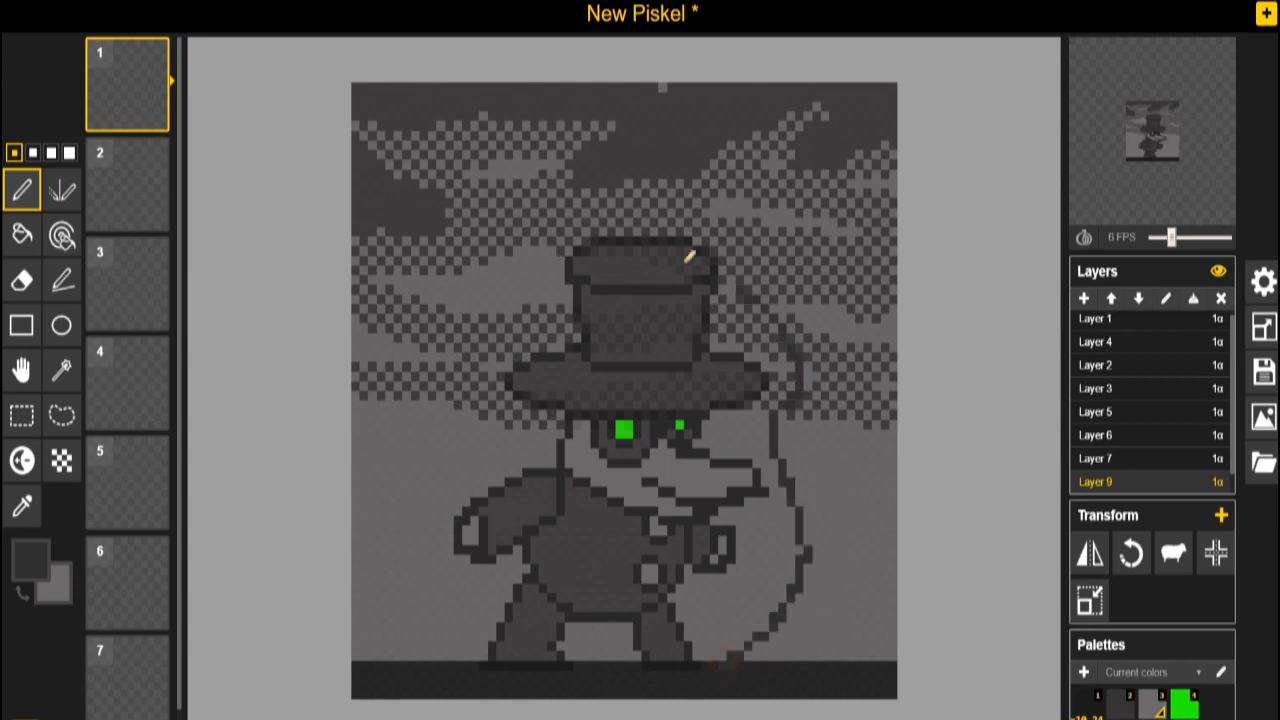
pyautogui.moveTo(770, 267)
pyautogui.mouseDown()
pyautogui.moveTo(776, 149)
pyautogui.moveTo(735, 104)
pyautogui.mouseUp()
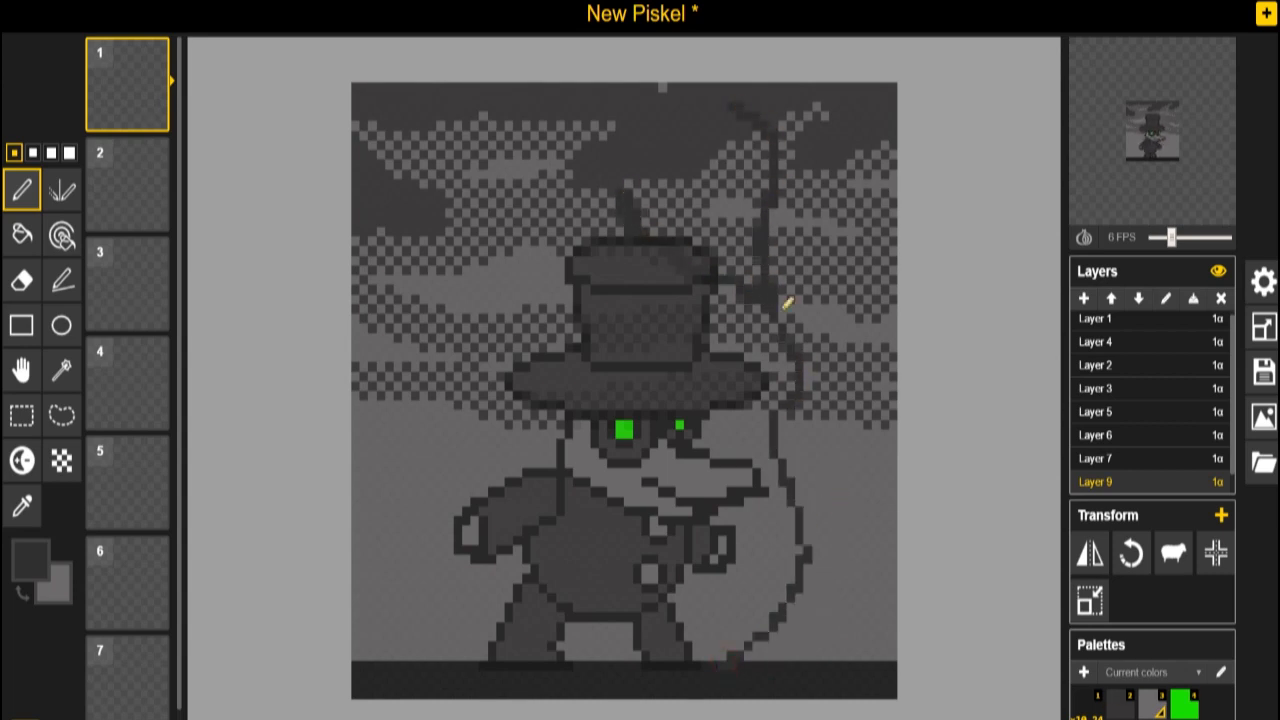
pyautogui.moveTo(787, 303); pyautogui.dragTo(848, 186)
pyautogui.moveTo(816, 377)
pyautogui.mouseDown()
pyautogui.moveTo(824, 189)
pyautogui.moveTo(837, 259)
pyautogui.moveTo(826, 388)
pyautogui.moveTo(867, 396)
pyautogui.moveTo(806, 464)
pyautogui.moveTo(831, 515)
pyautogui.mouseUp()
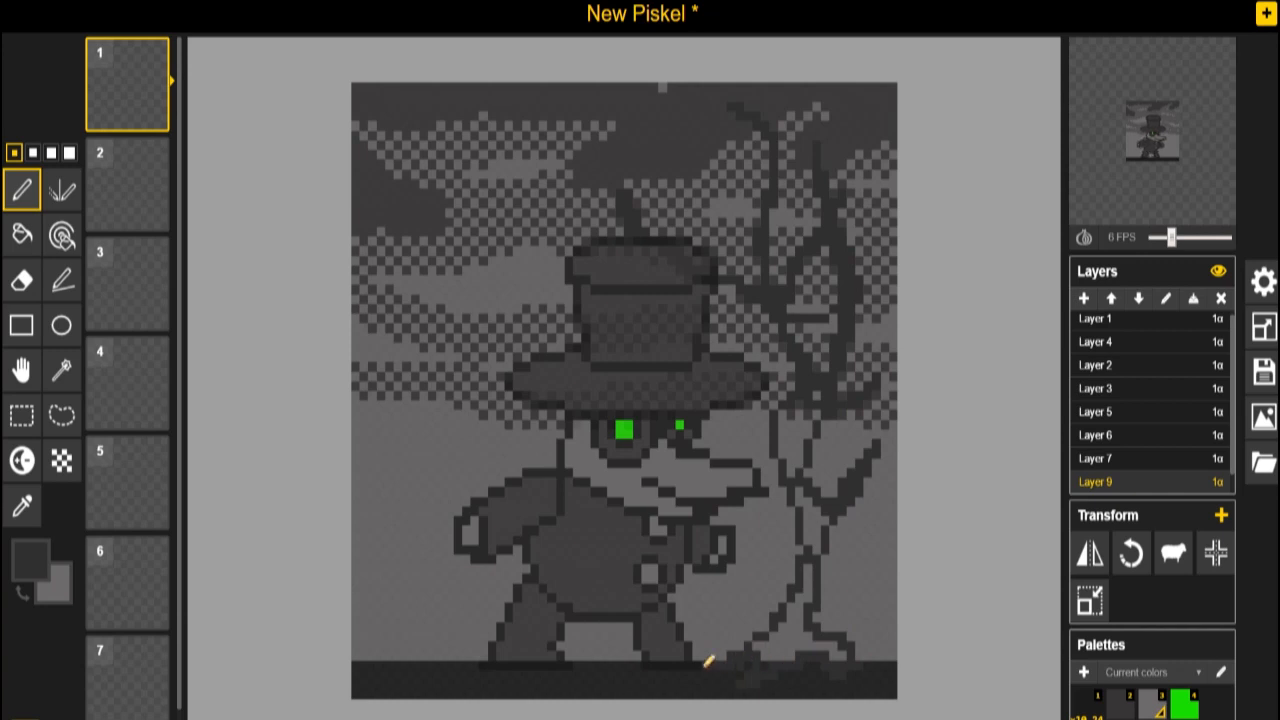
# Step: Thicken the tree's trunk and main branches into a solid #313030 shape with the two-pixel pen
pyautogui.click(32, 152)
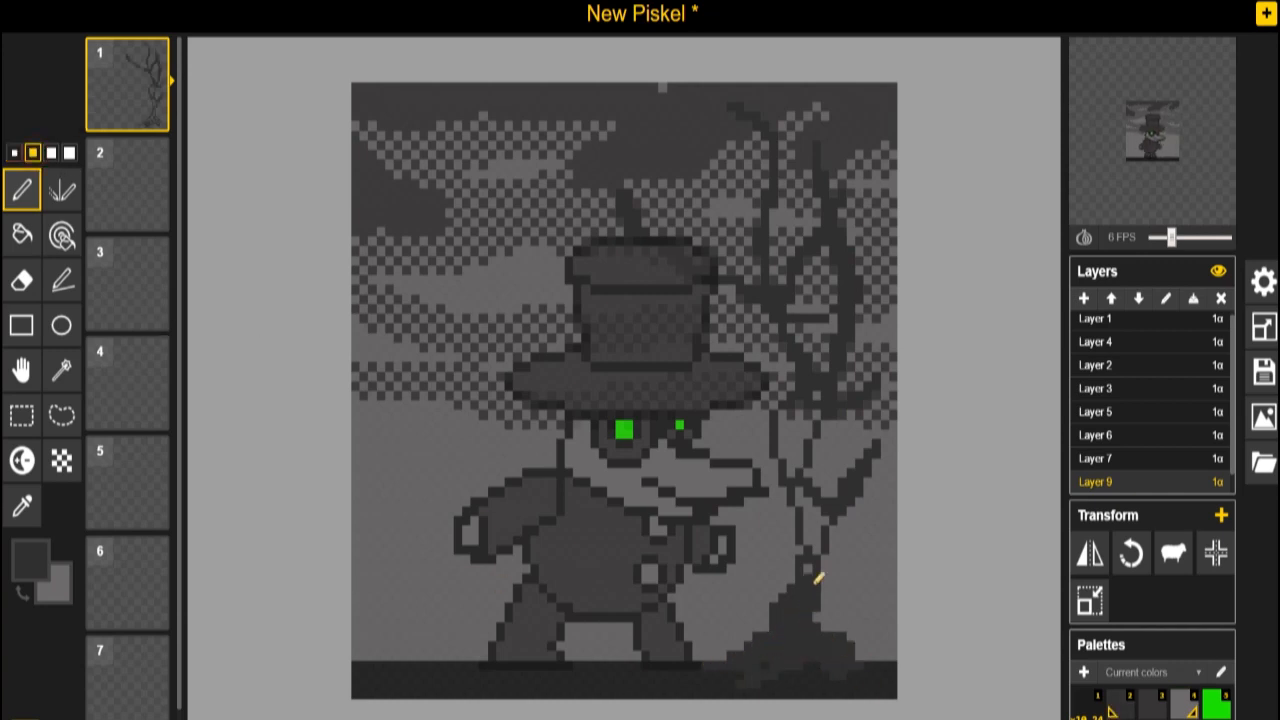
pyautogui.moveTo(816, 580)
pyautogui.mouseDown()
pyautogui.moveTo(820, 521)
pyautogui.moveTo(806, 492)
pyautogui.mouseUp()
pyautogui.moveTo(802, 442); pyautogui.dragTo(787, 450)
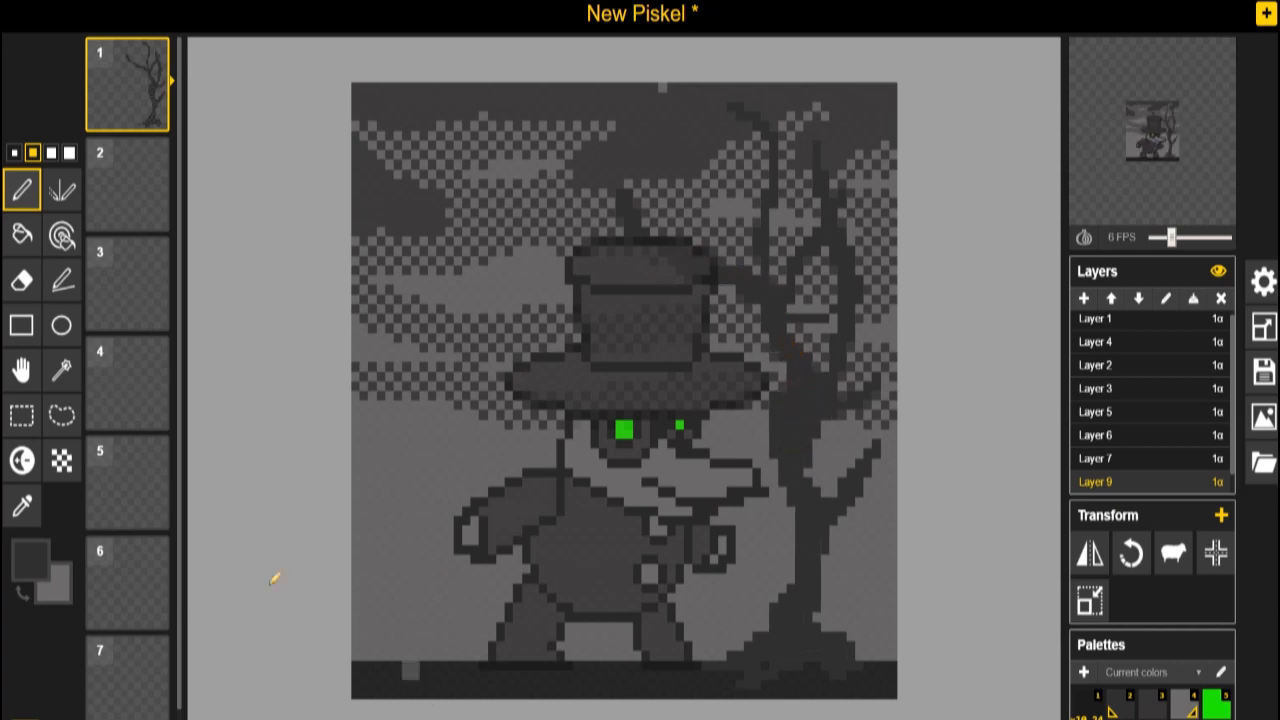
# Step: Draw small bright green leaves along the tree's branches with the one-pixel pen
pyautogui.click(30, 562)
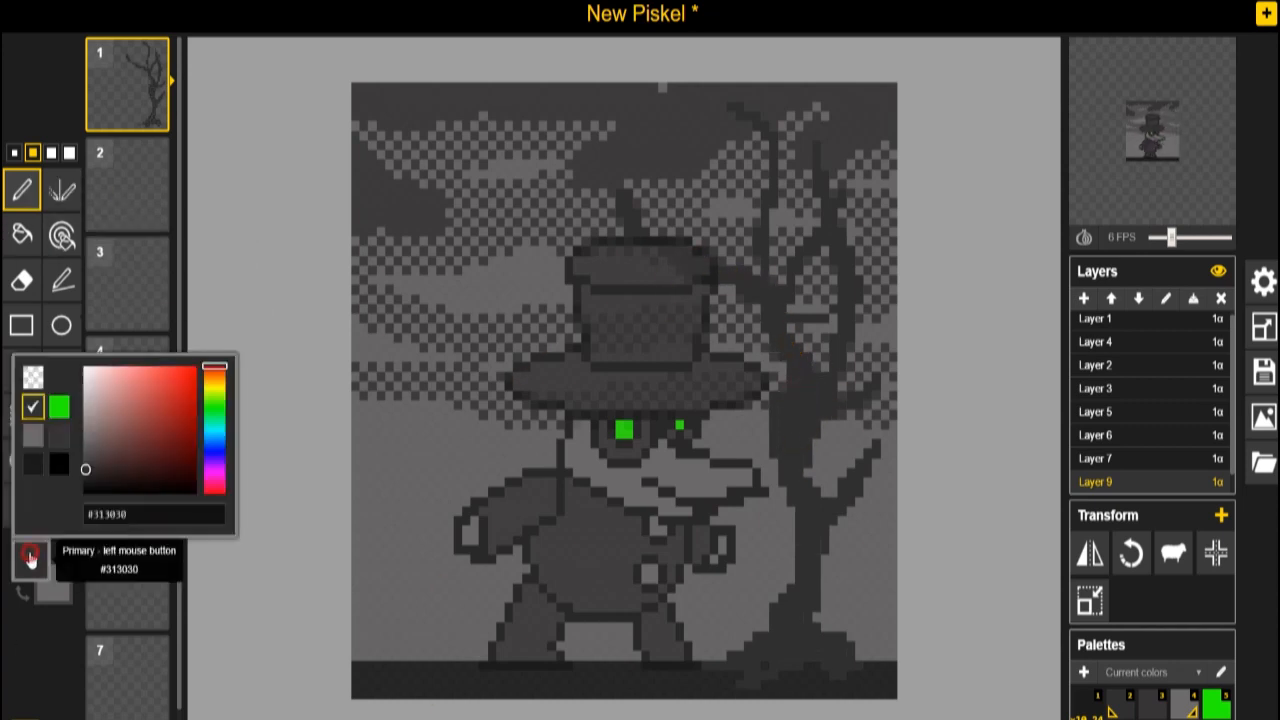
pyautogui.click(64, 404)
pyautogui.click(14, 152)
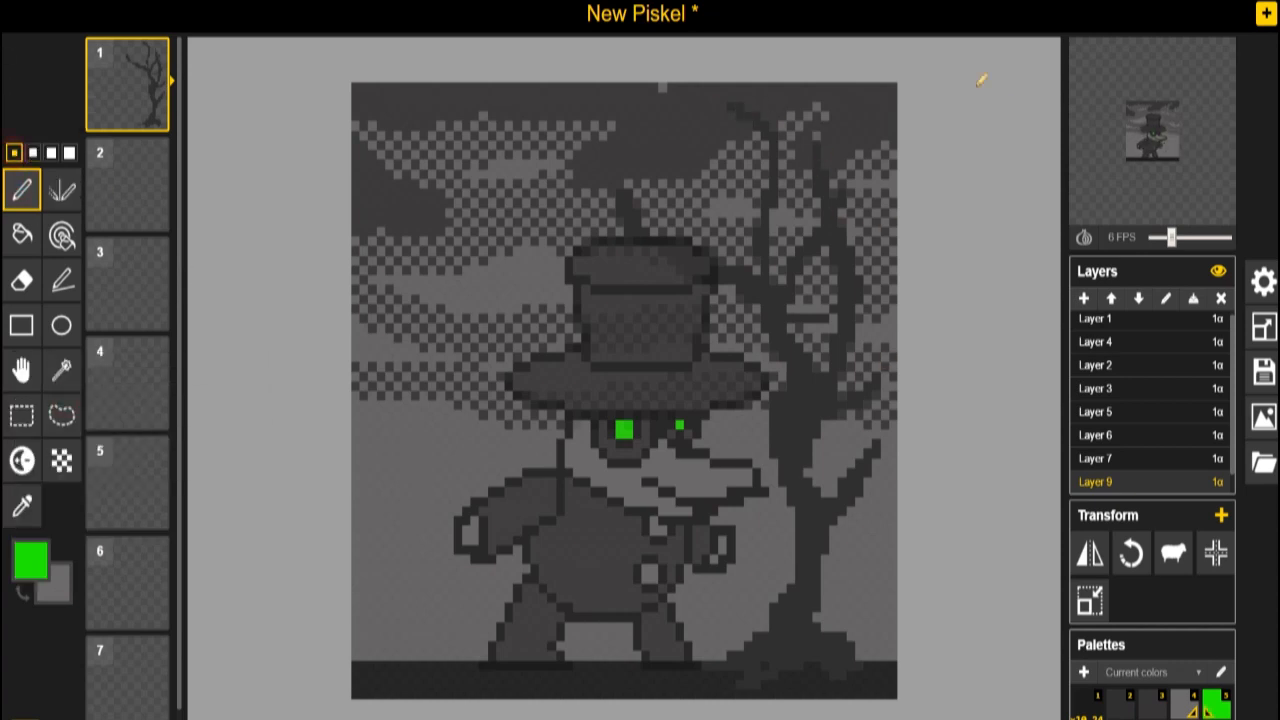
pyautogui.moveTo(648, 186); pyautogui.dragTo(660, 178)
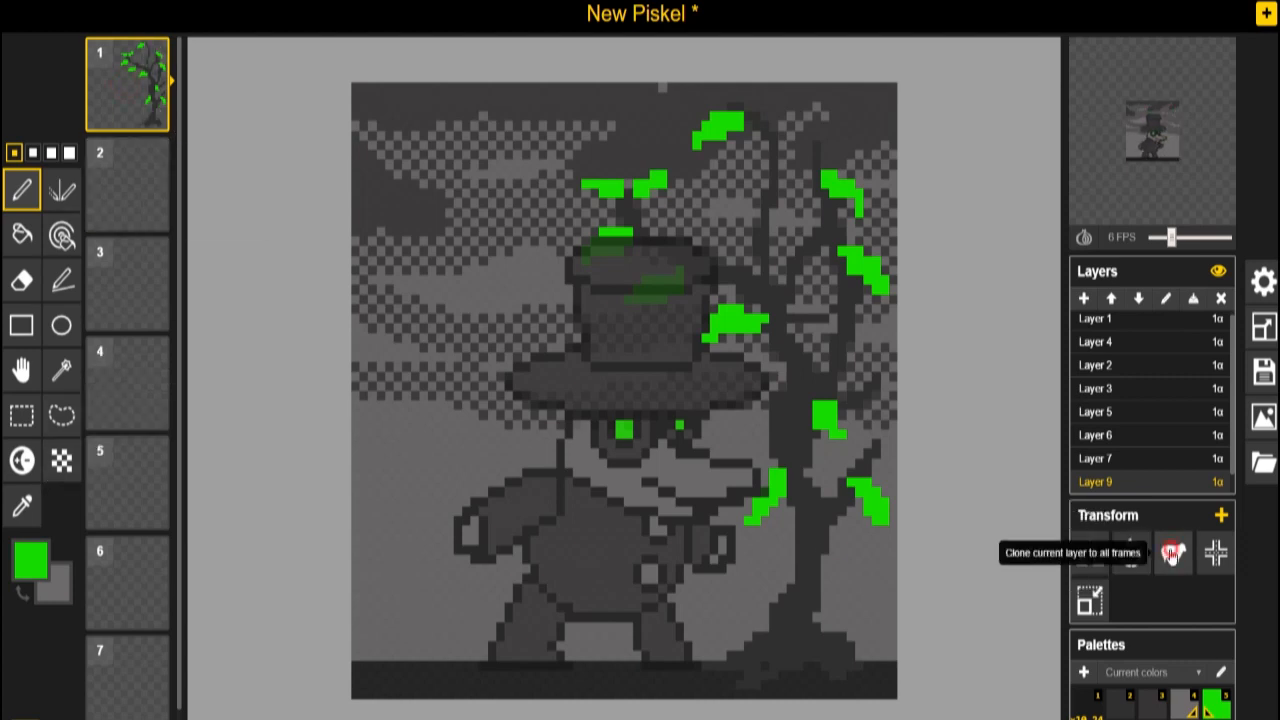
# Step: Clone the tree layer to every frame, and move the tree far right in frame 1 and less far right in frame 2
pyautogui.click(1172, 553)
pyautogui.click(21, 370)
pyautogui.moveTo(790, 452); pyautogui.dragTo(970, 452)
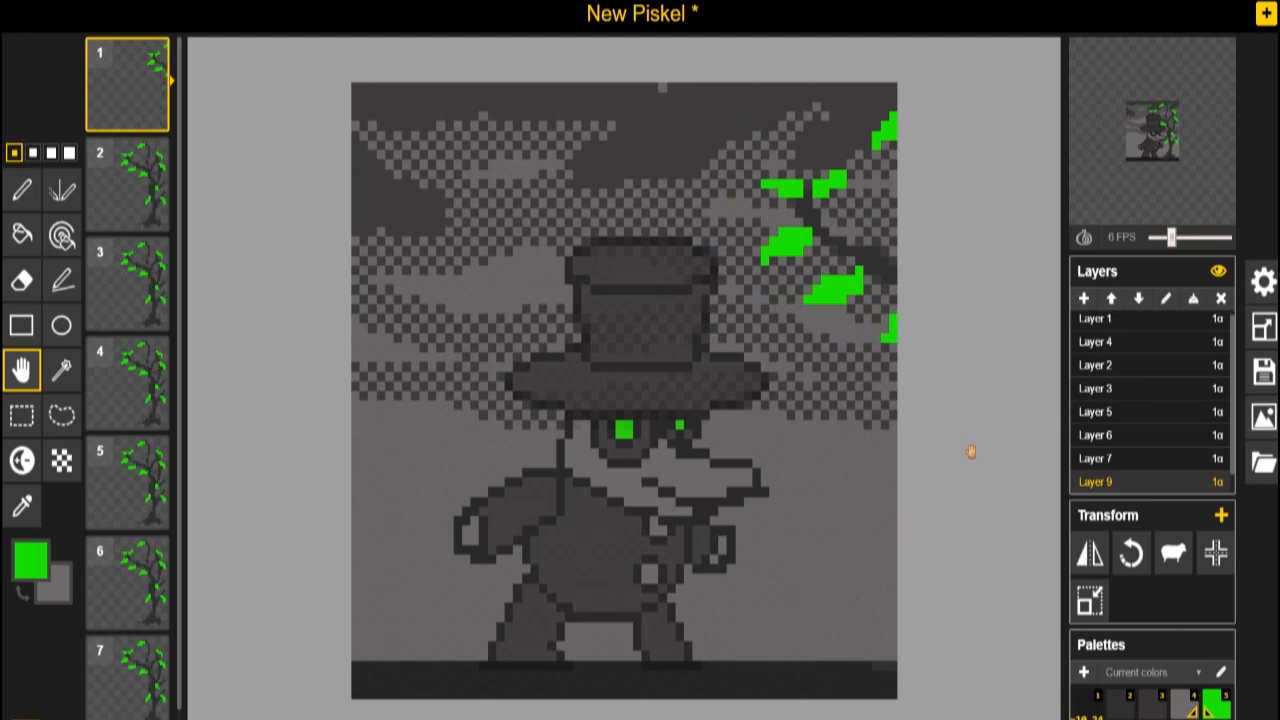
pyautogui.click(115, 195)
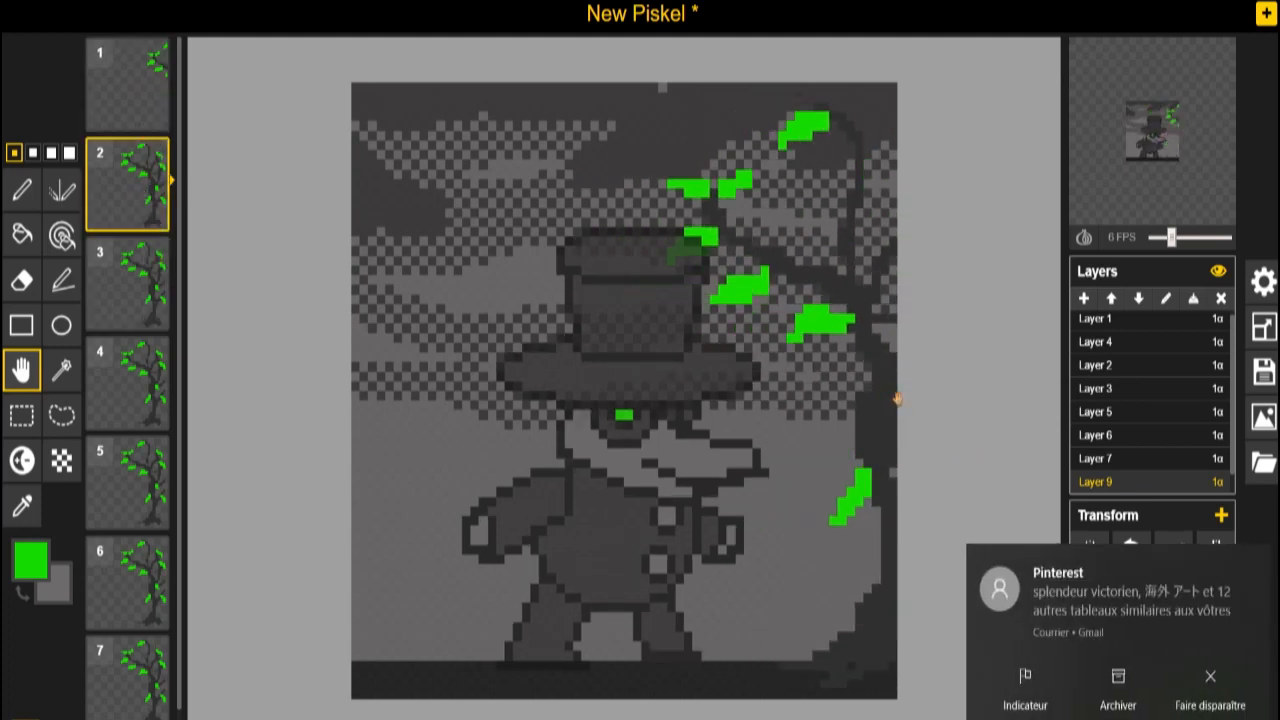
pyautogui.moveTo(897, 399); pyautogui.dragTo(914, 394)
# Step: Leave the tree in place in frame 3 and move it progressively further left in frames 4, 5, 6 and 7
pyautogui.click(118, 291)
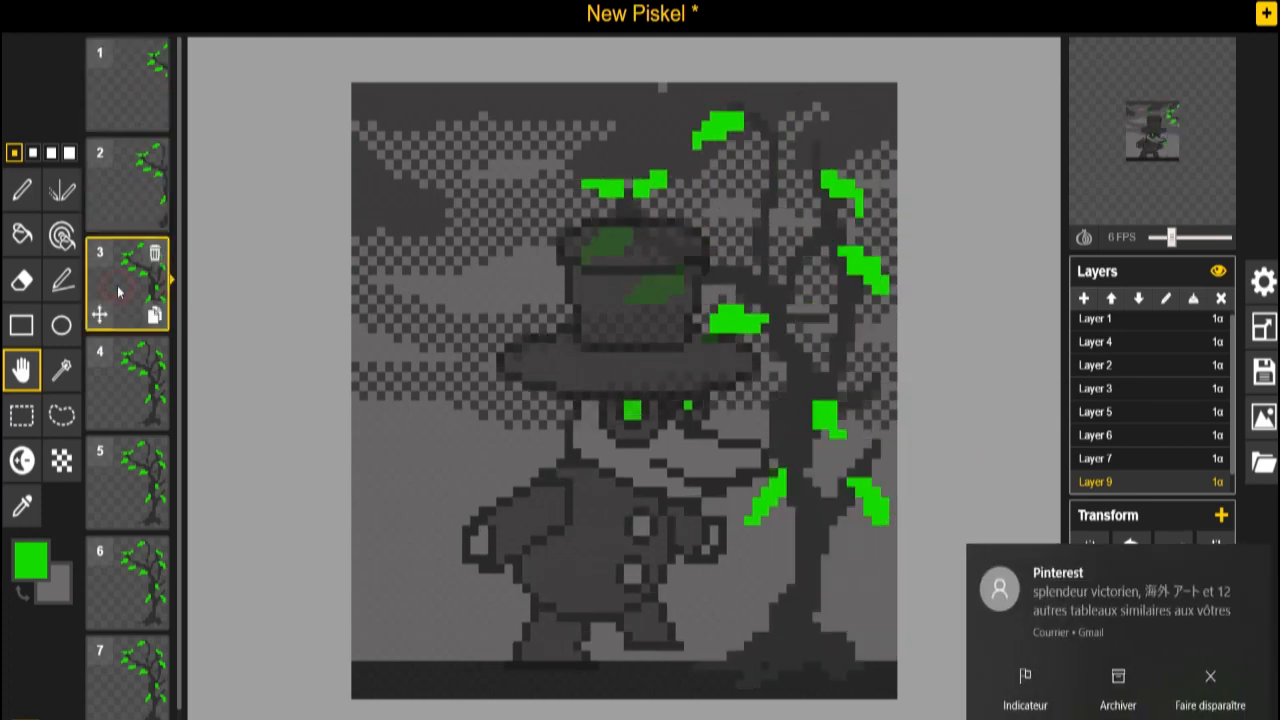
pyautogui.click(115, 385)
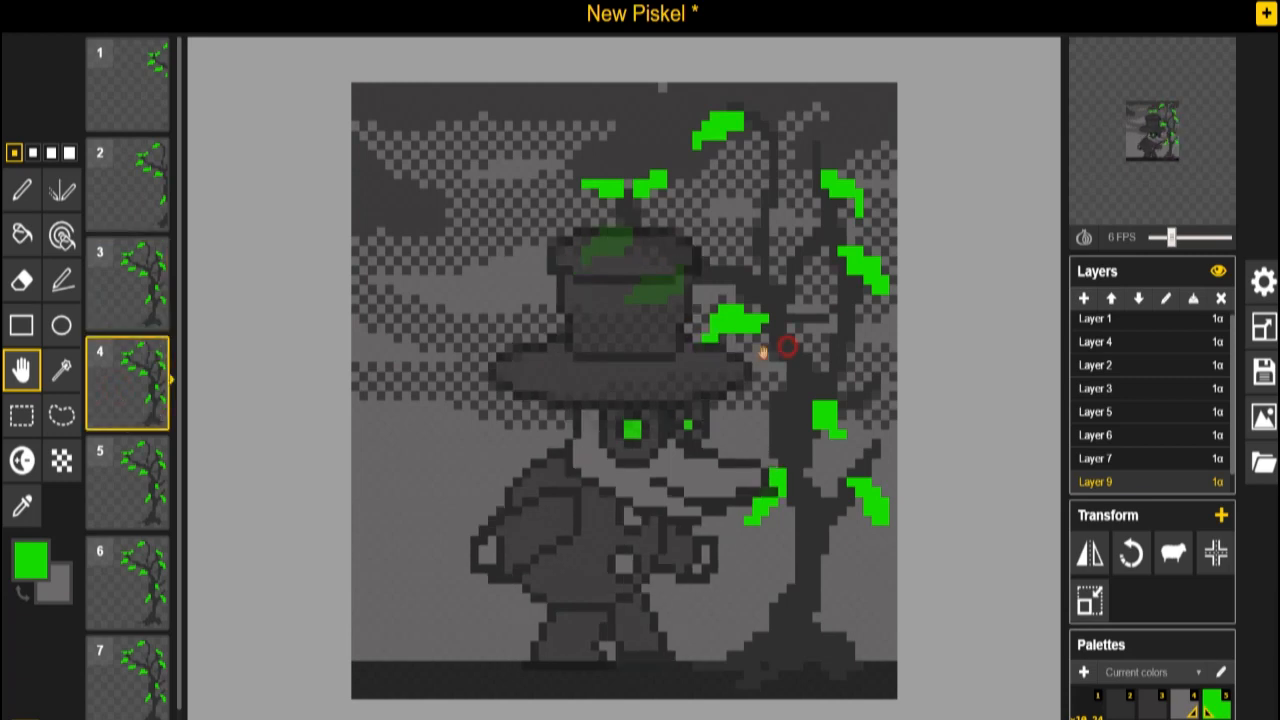
pyautogui.moveTo(762, 352); pyautogui.dragTo(659, 347)
pyautogui.click(127, 480)
pyautogui.moveTo(796, 430); pyautogui.dragTo(563, 420)
pyautogui.click(127, 582)
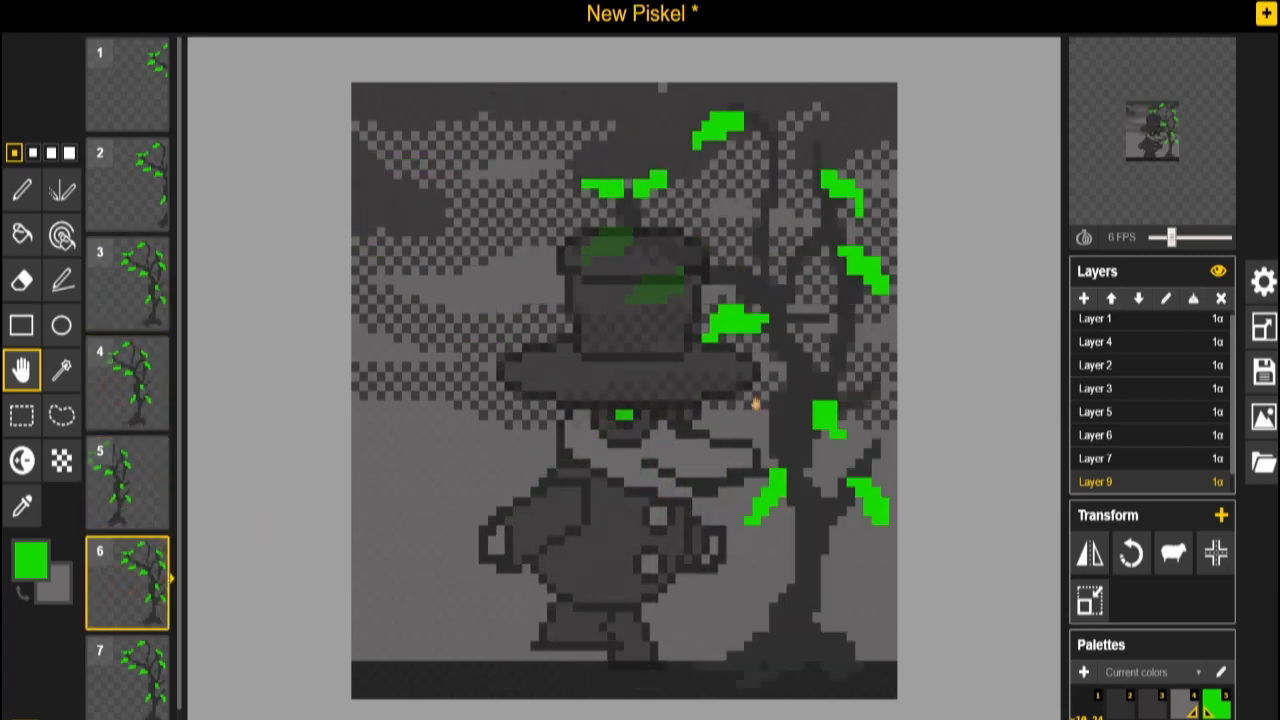
pyautogui.moveTo(755, 403); pyautogui.dragTo(449, 380)
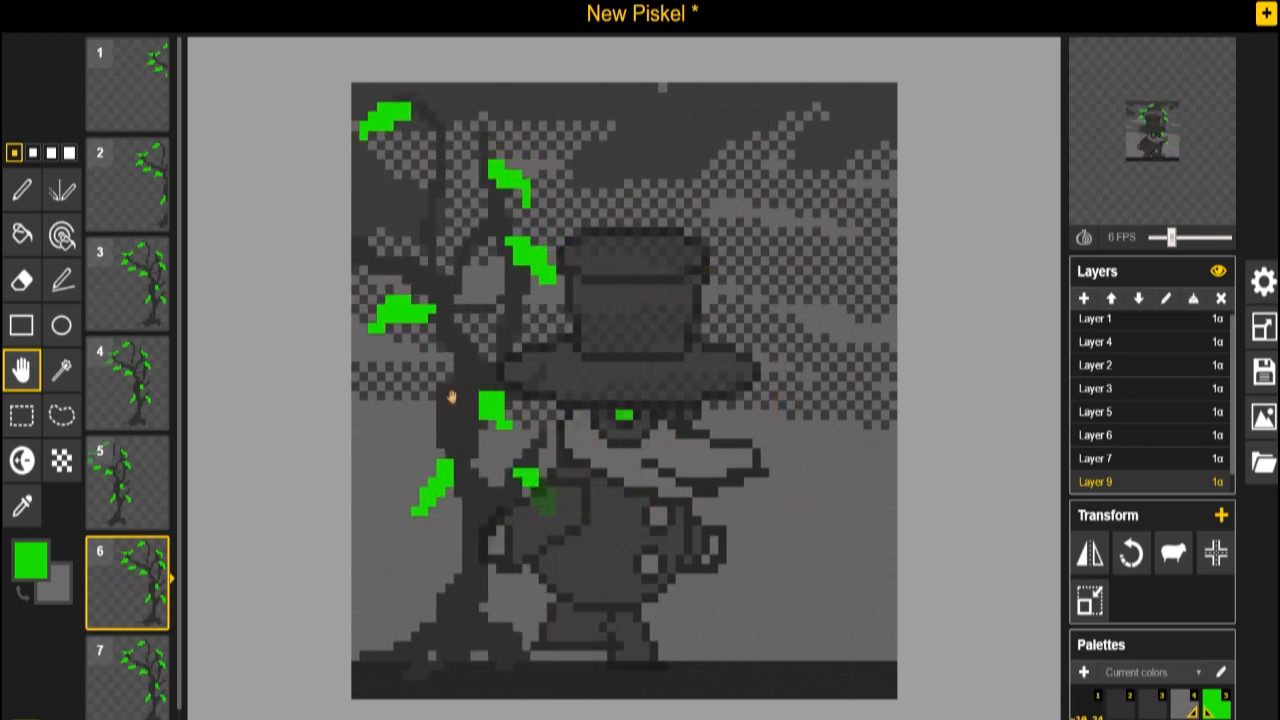
pyautogui.click(124, 678)
pyautogui.moveTo(795, 418); pyautogui.dragTo(380, 418)
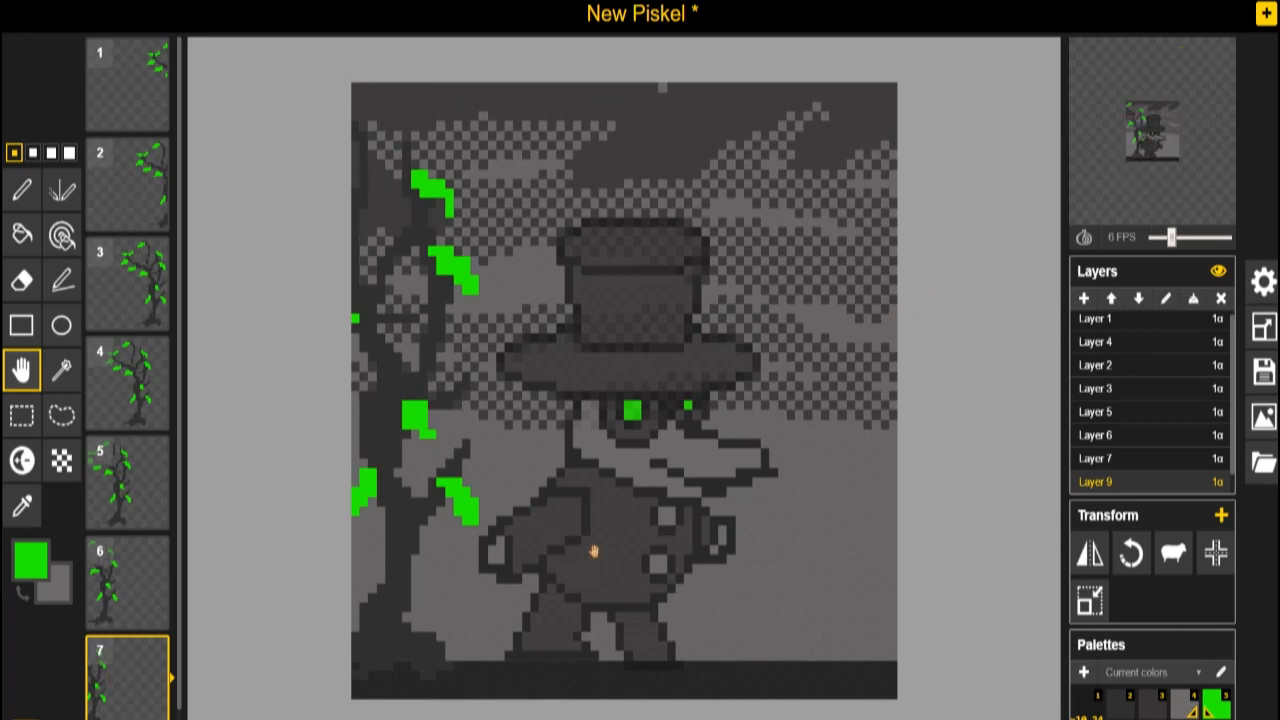
# Step: Preview the animation with the scrolling tree in the enlarged preview window
pyautogui.click(1220, 51)
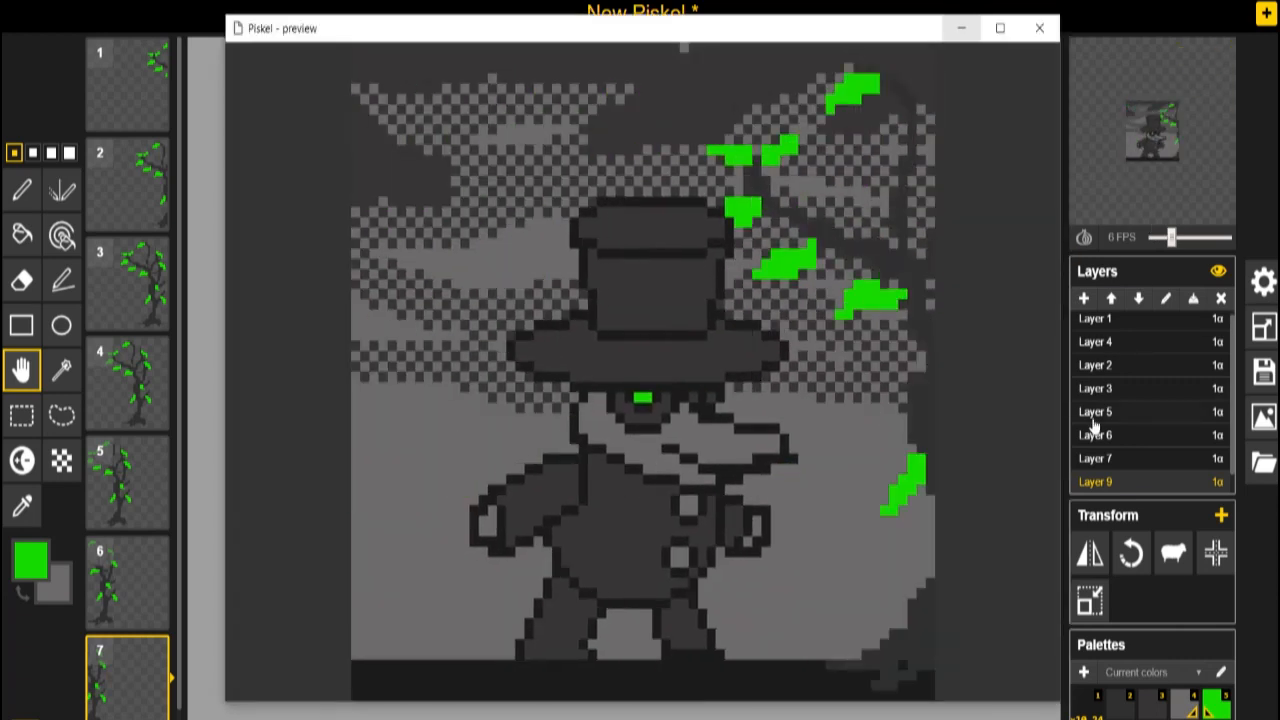